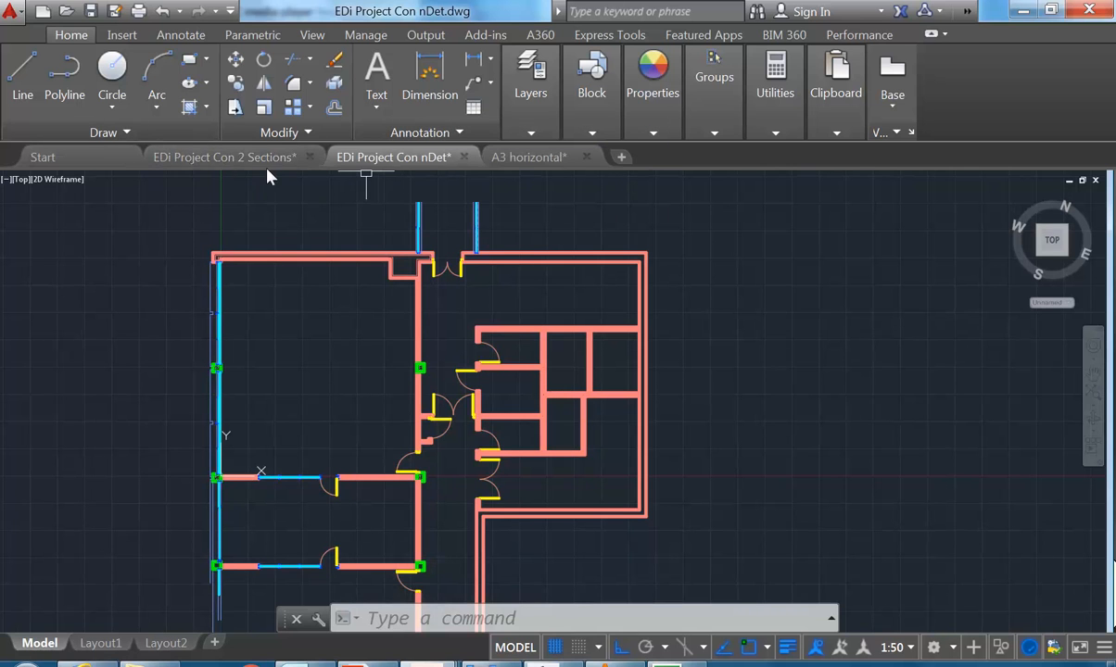
mouse_move(247, 165)
middle_drag(291, 406, 316, 410)
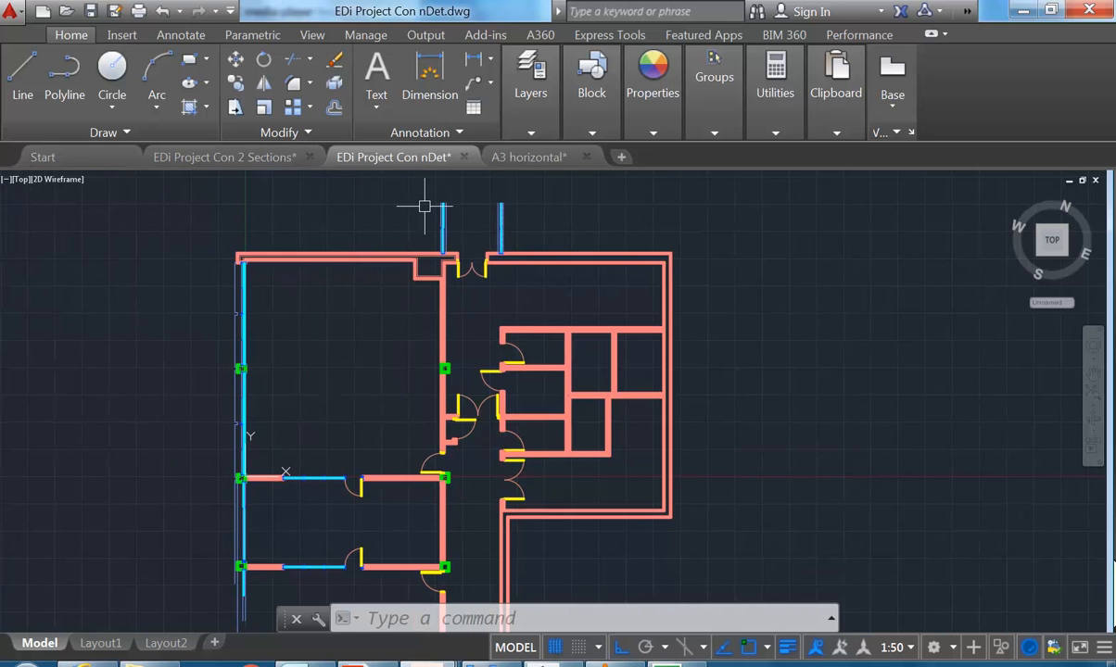
mouse_move(396, 215)
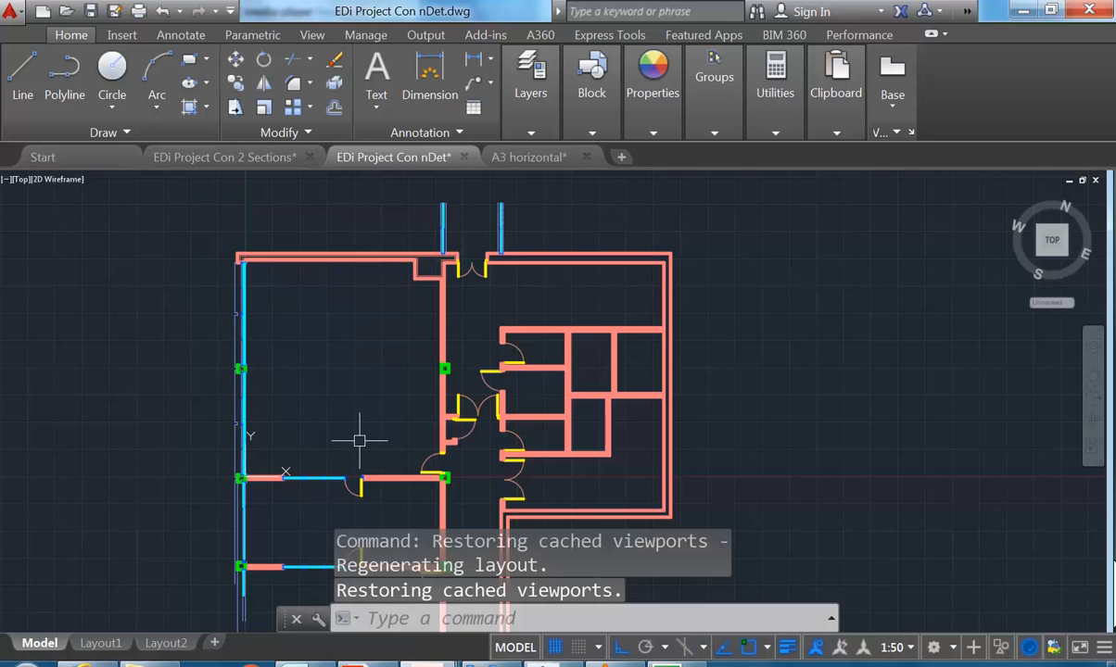
mouse_move(394, 167)
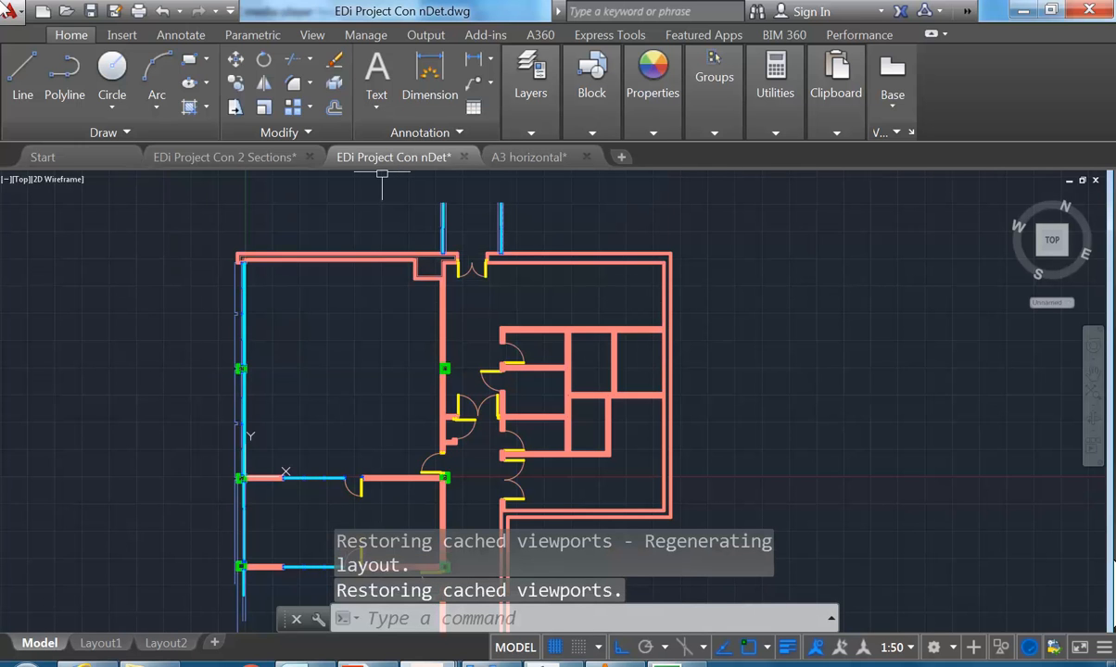
Save the floor plan drawing under the new name EDi Project Ground Floor Plan.dwg in the Construction 2 folder
click(10, 9)
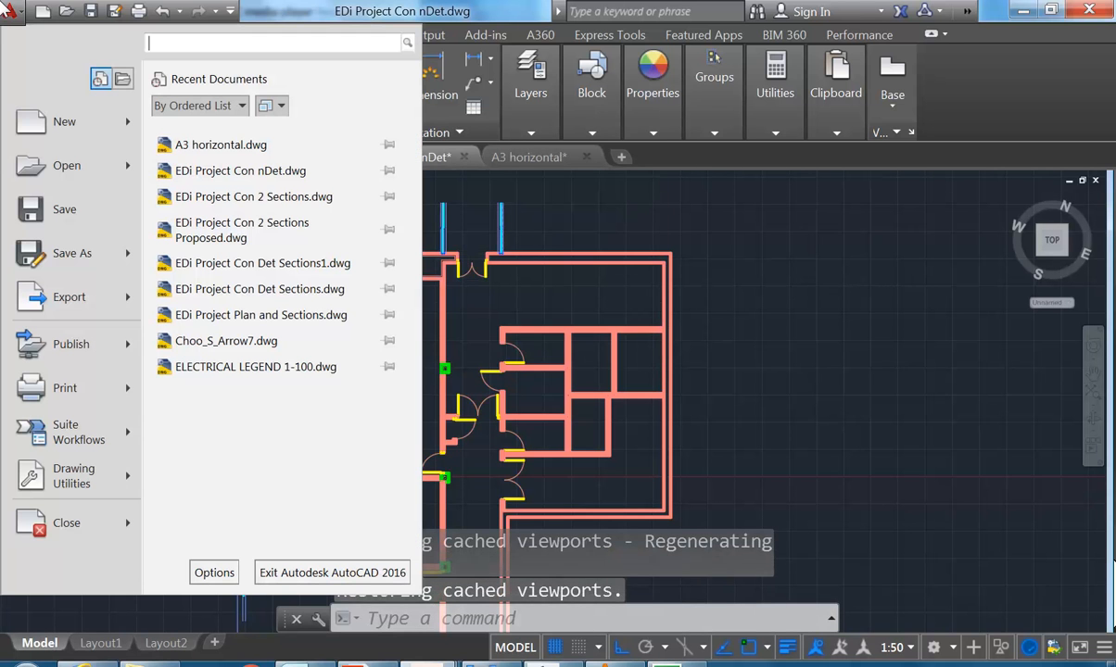
click(65, 253)
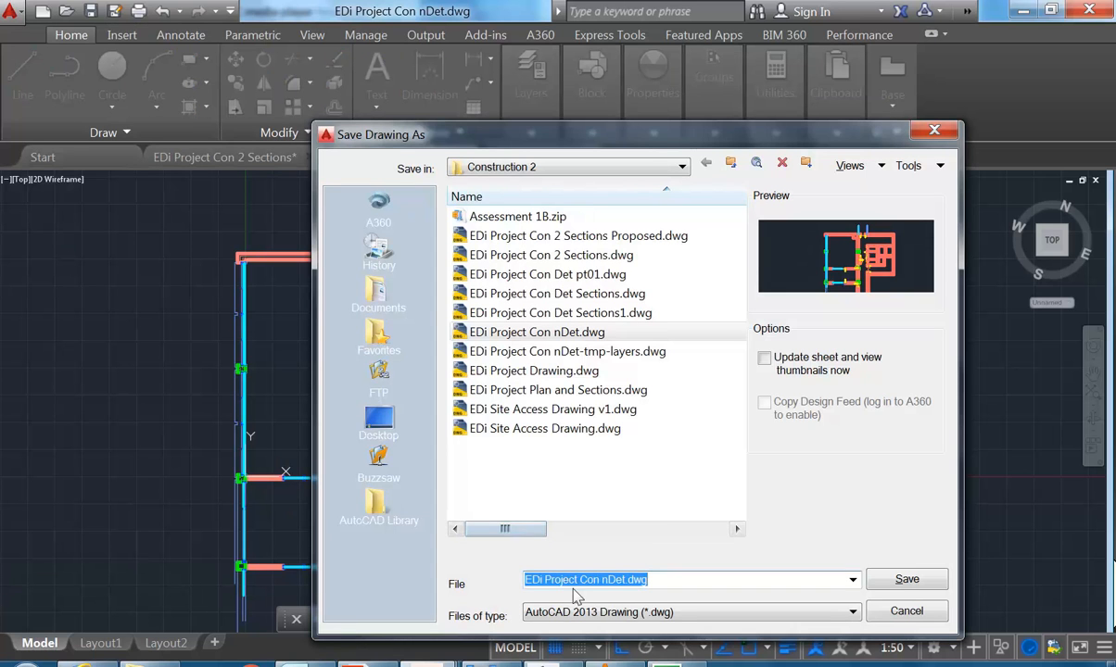
drag(580, 581, 594, 580)
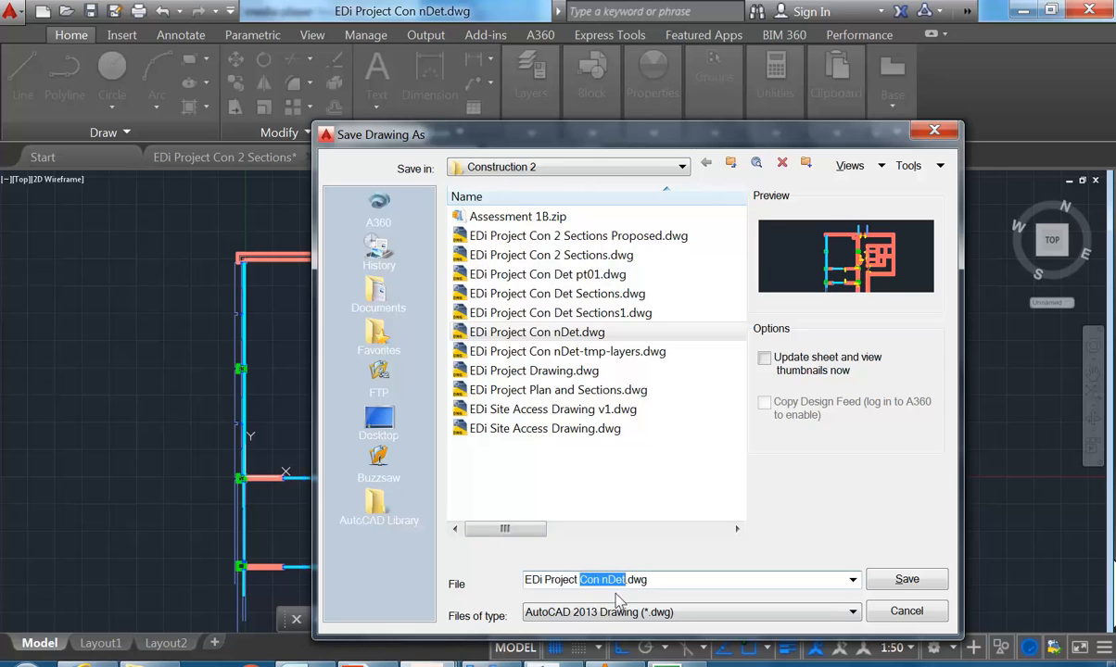
text(Ground Flo)
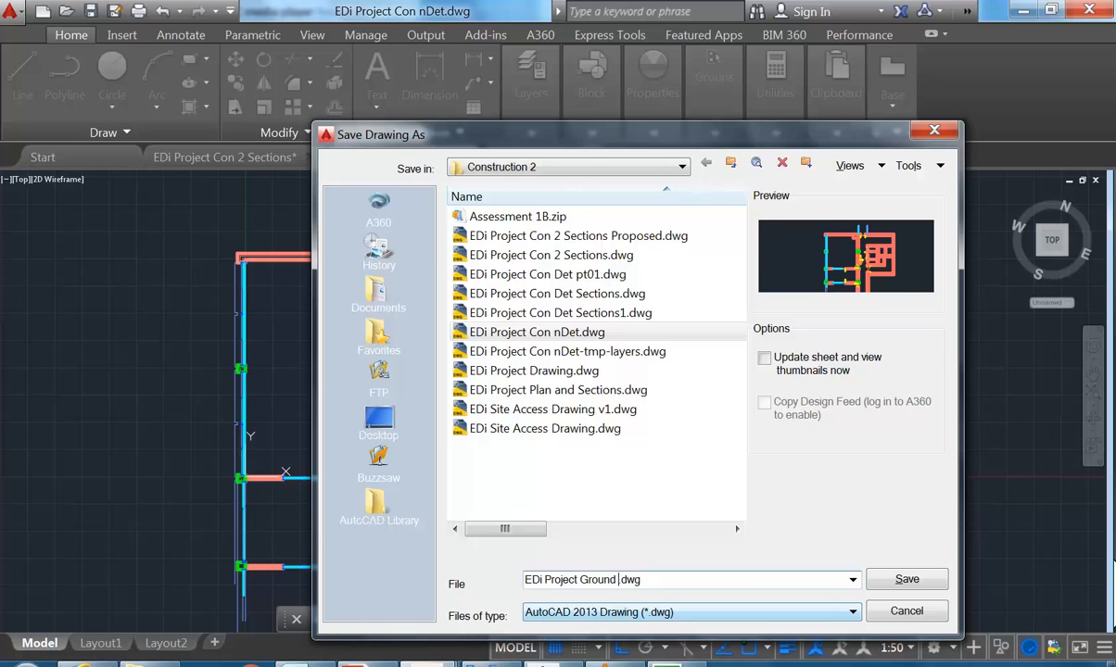
text(or Plan)
click(906, 580)
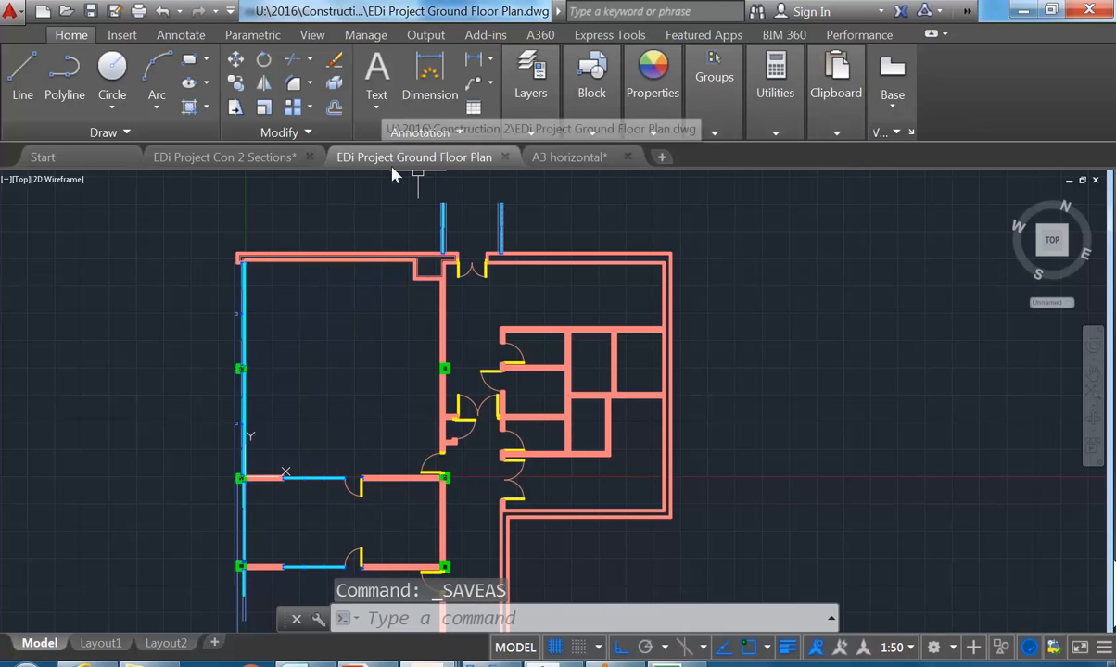
In the EDi Project Con 2 Sections drawing, open the external references list from the attached plan and widen the reference name column
click(236, 159)
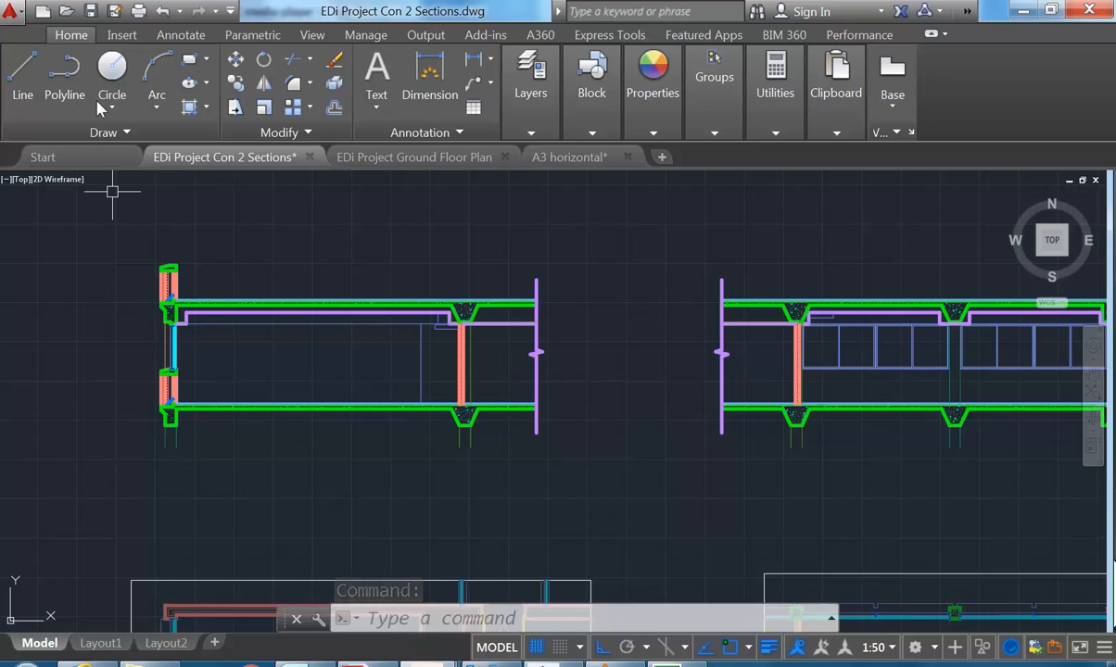
scroll(402, 387, down, 2)
middle_drag(423, 499, 400, 320)
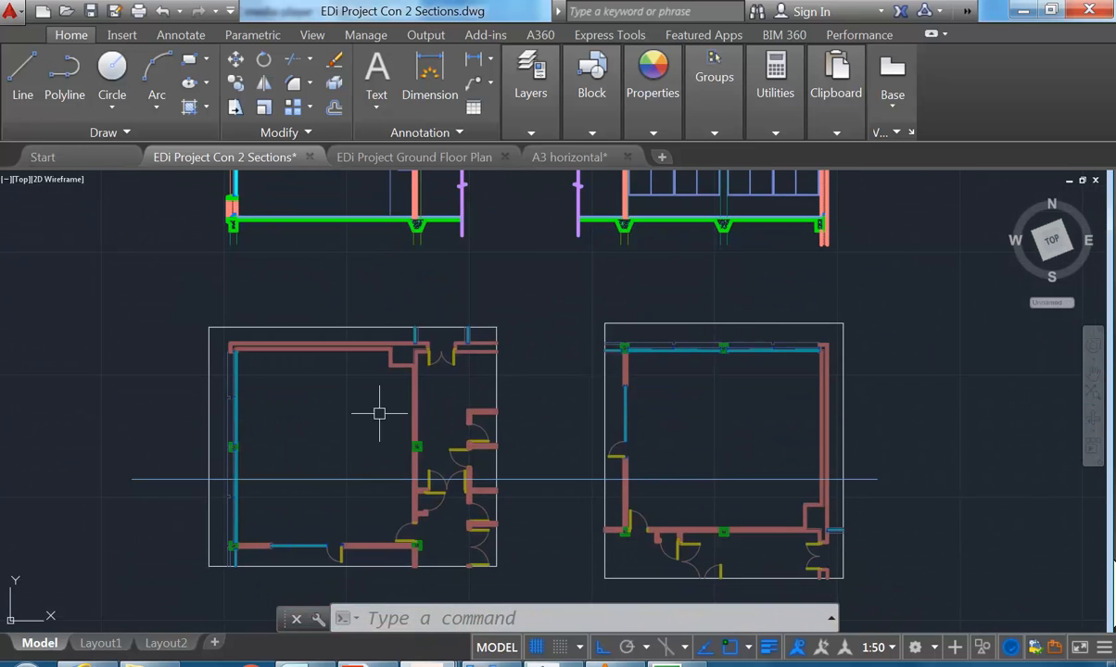
click(320, 326)
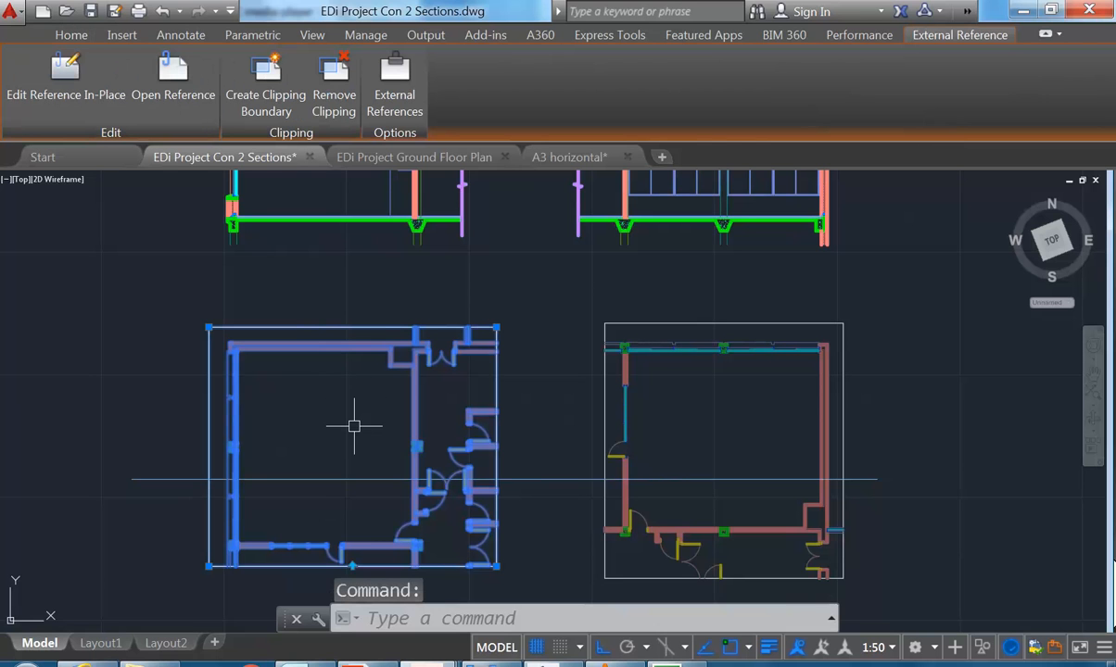
right_click(346, 337)
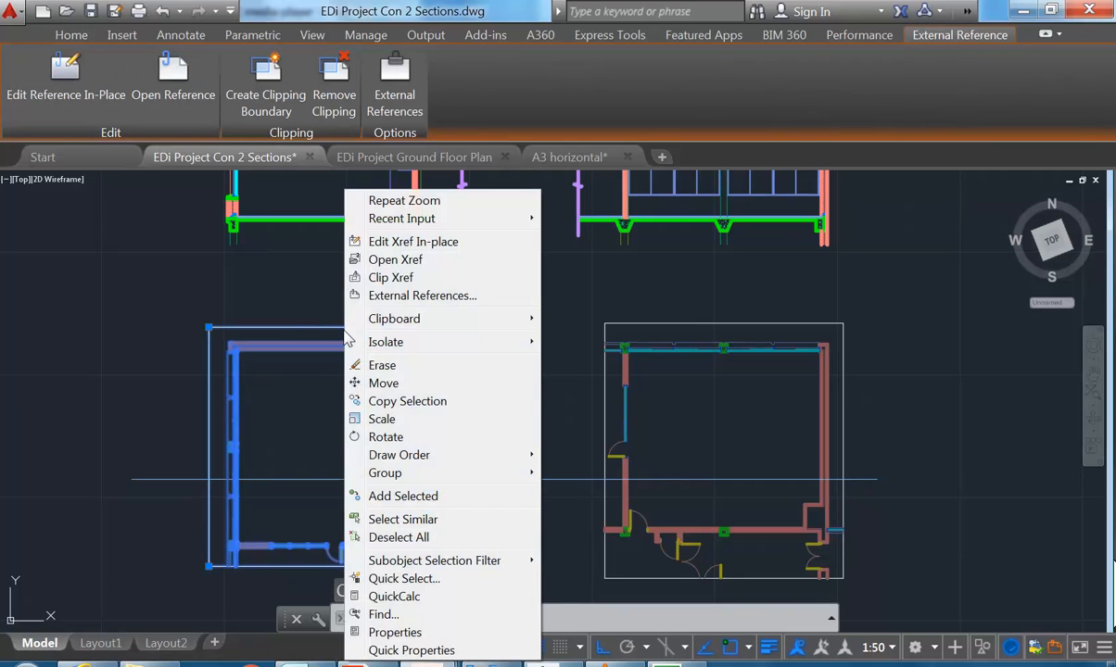
click(399, 296)
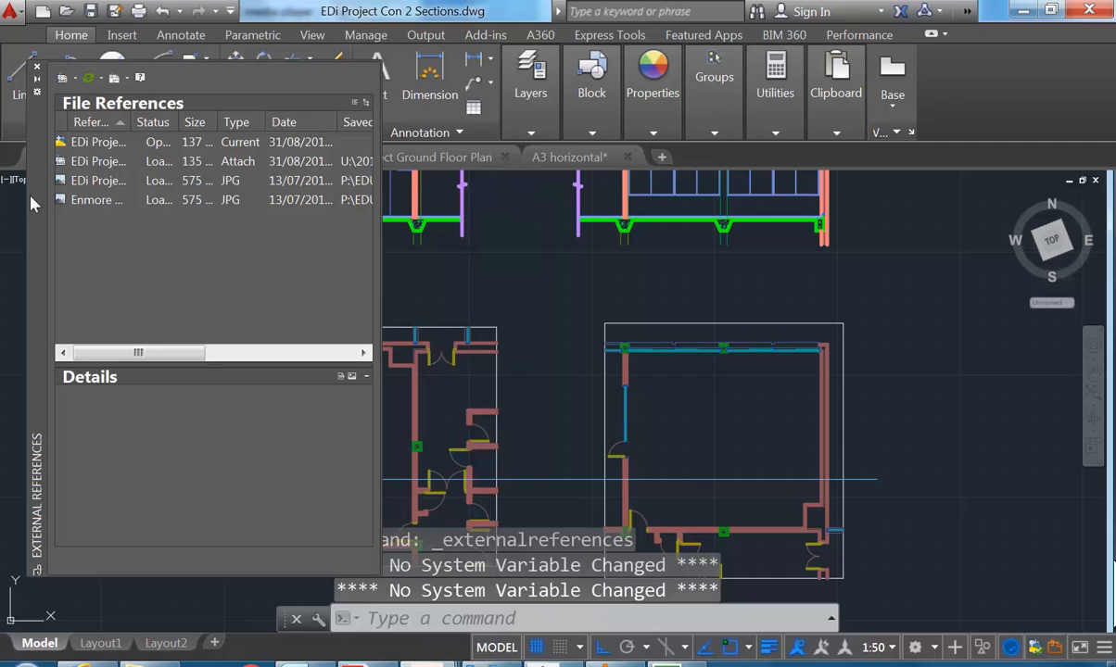
drag(26, 189, 55, 266)
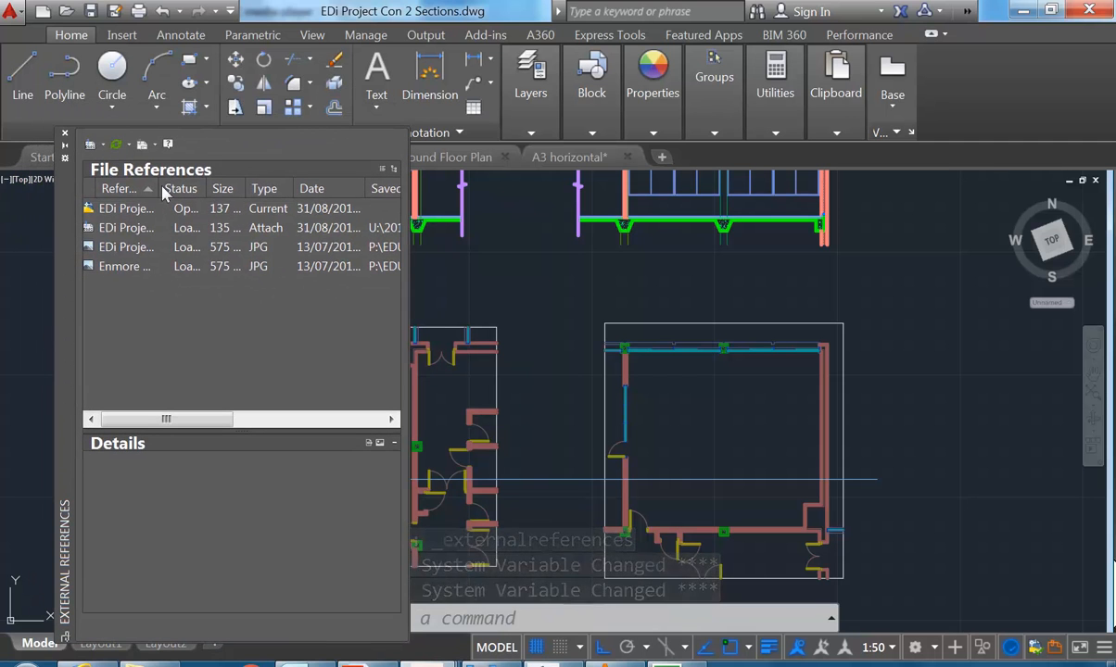
drag(164, 188, 270, 188)
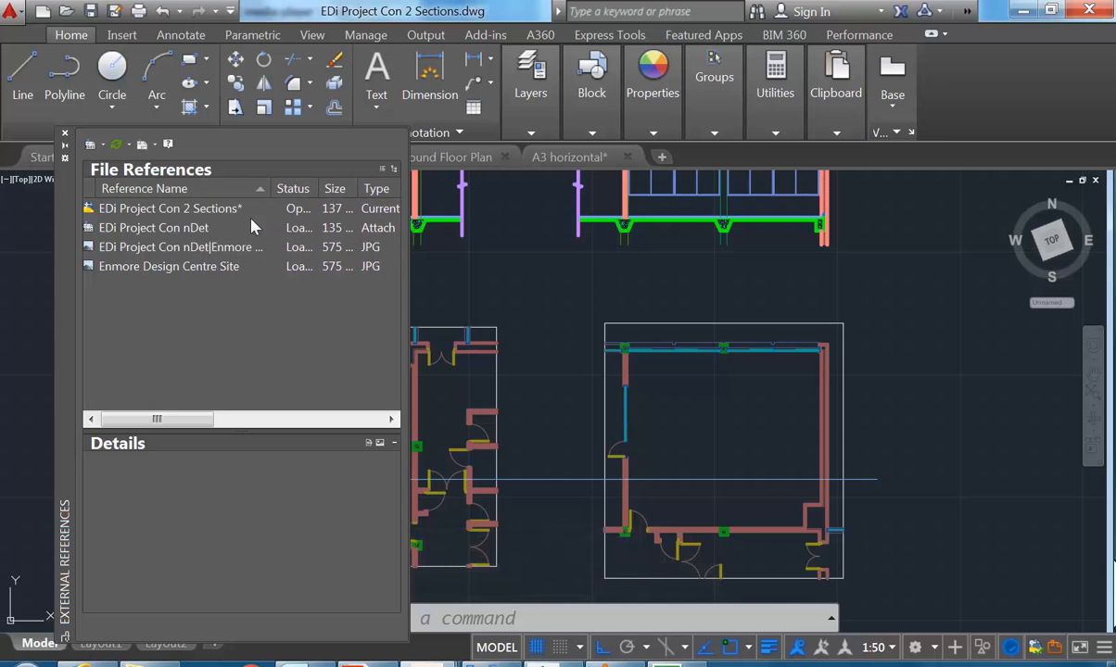
Repath the EDi Project Con nDet reference to EDi Project Ground Floor Plan.dwg and close the references list
click(153, 229)
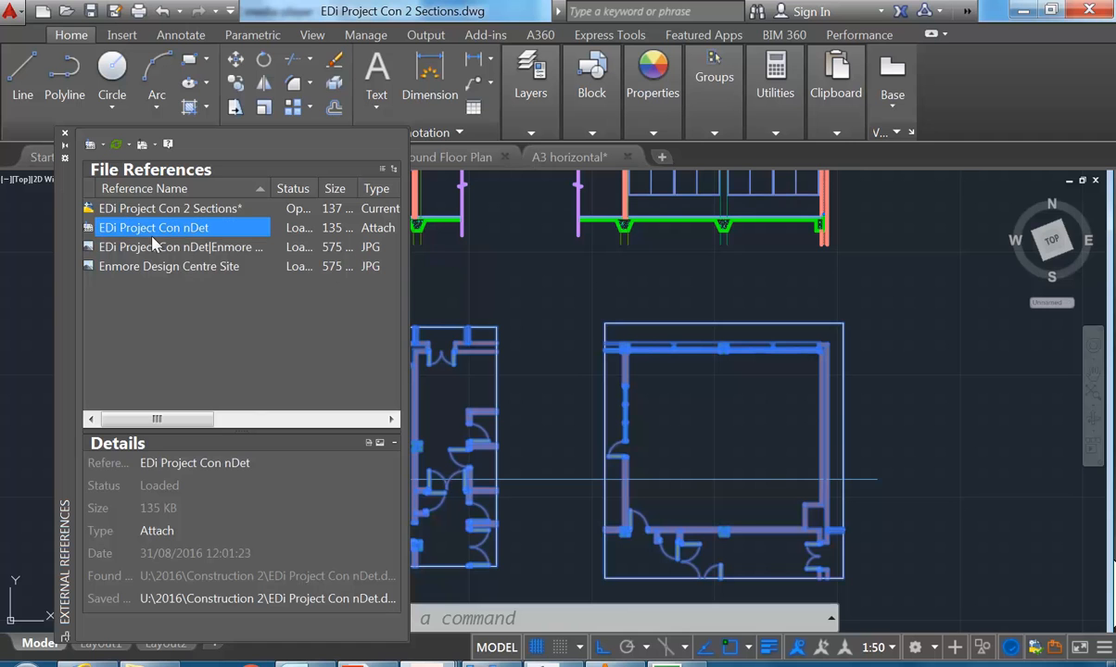
mouse_move(133, 237)
click(182, 607)
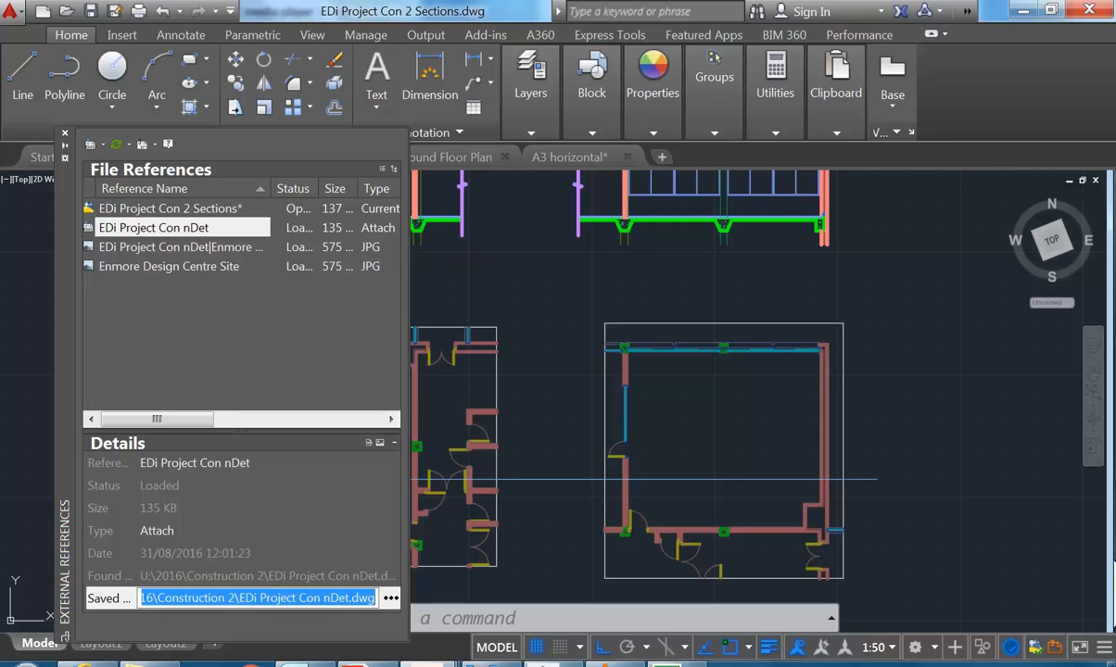
click(391, 598)
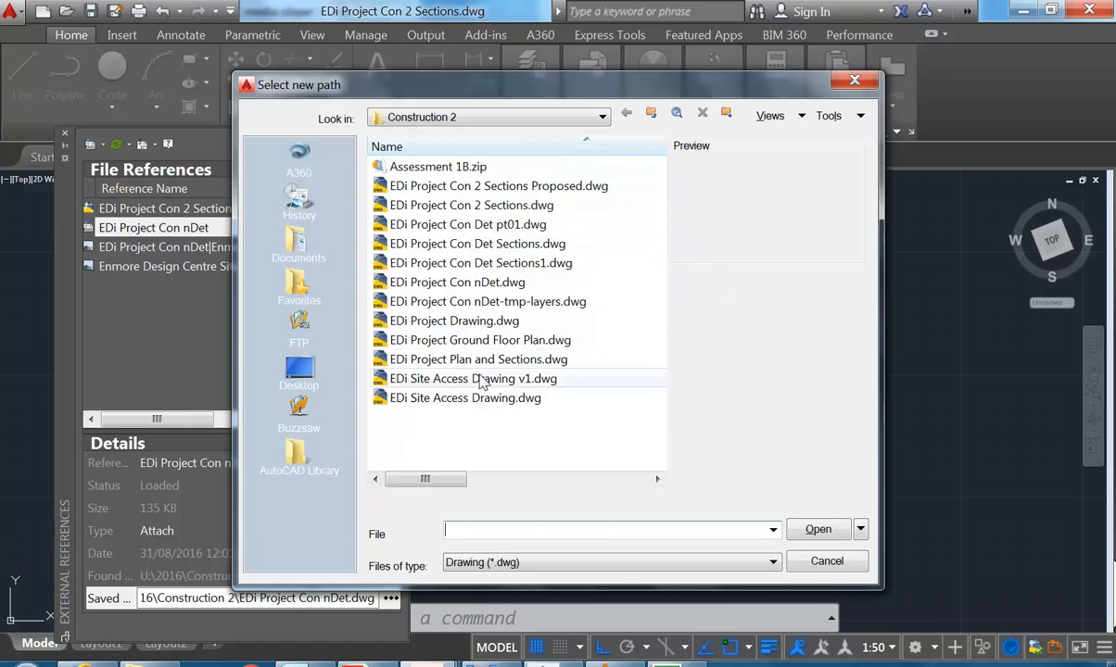
click(459, 341)
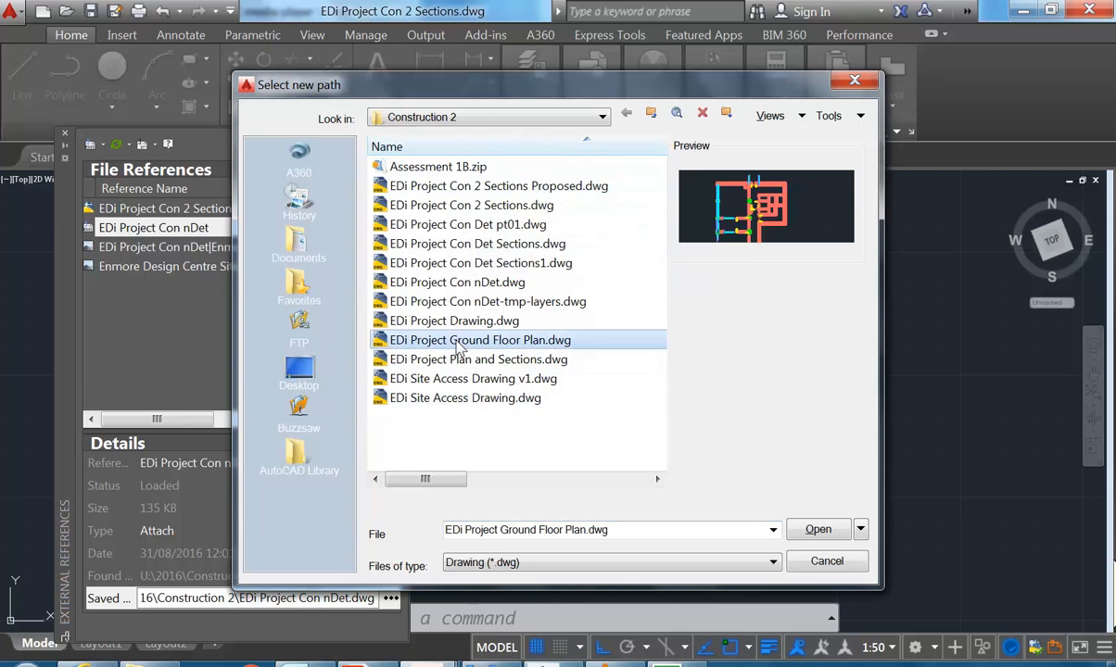
double_click(459, 341)
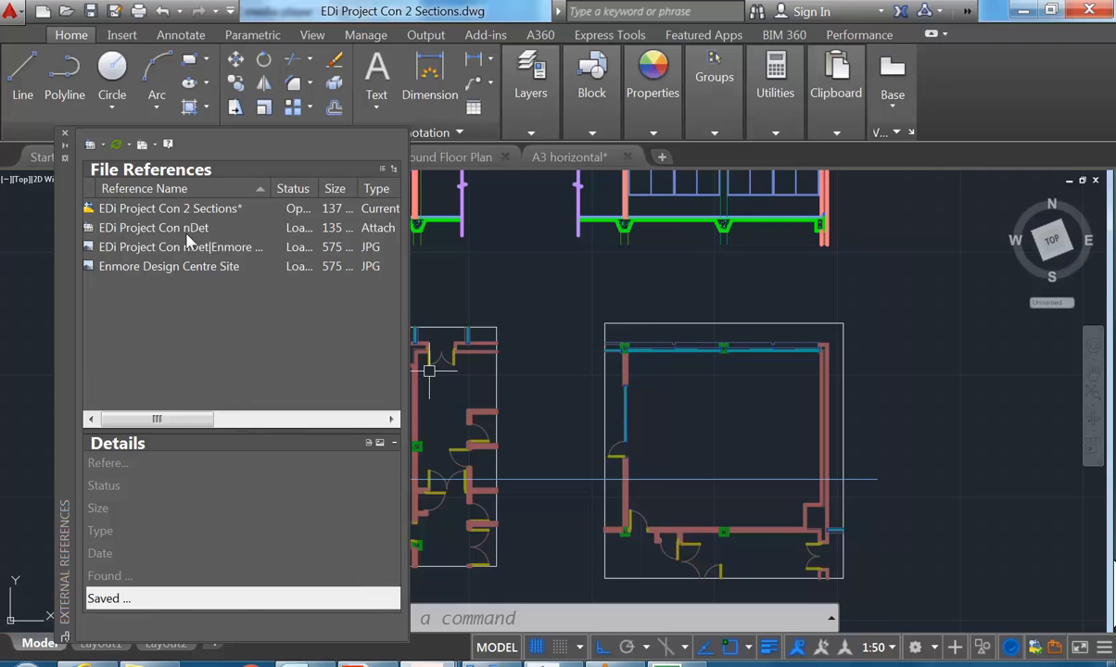
click(65, 139)
Return to the EDi Project Ground Floor Plan drawing and display its Layout1 sheet
click(406, 160)
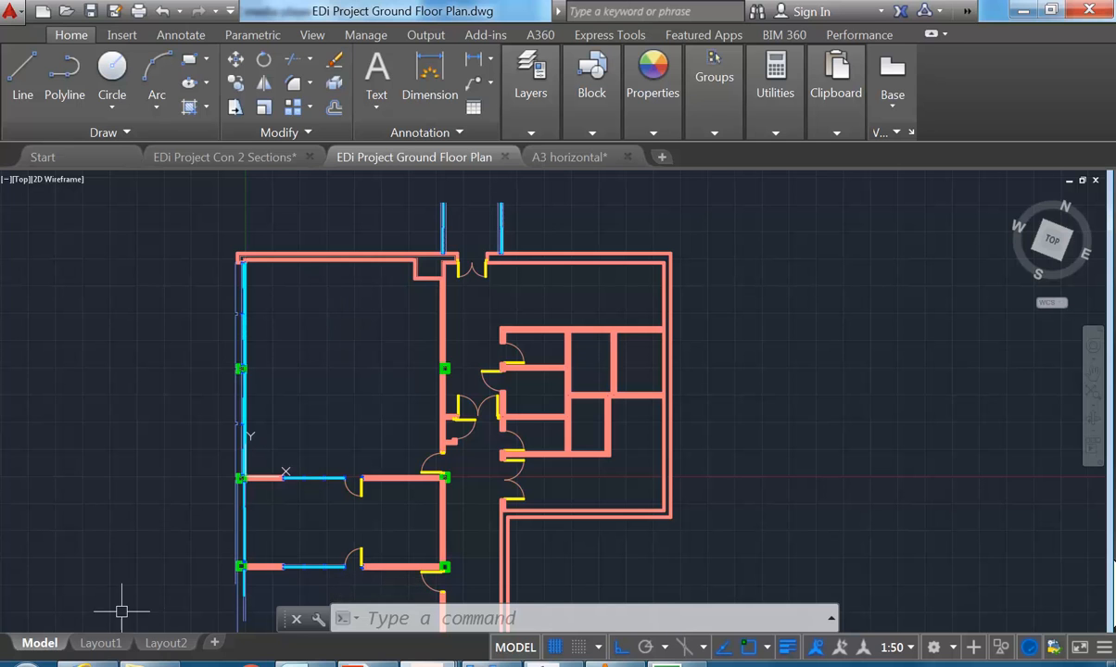
click(223, 157)
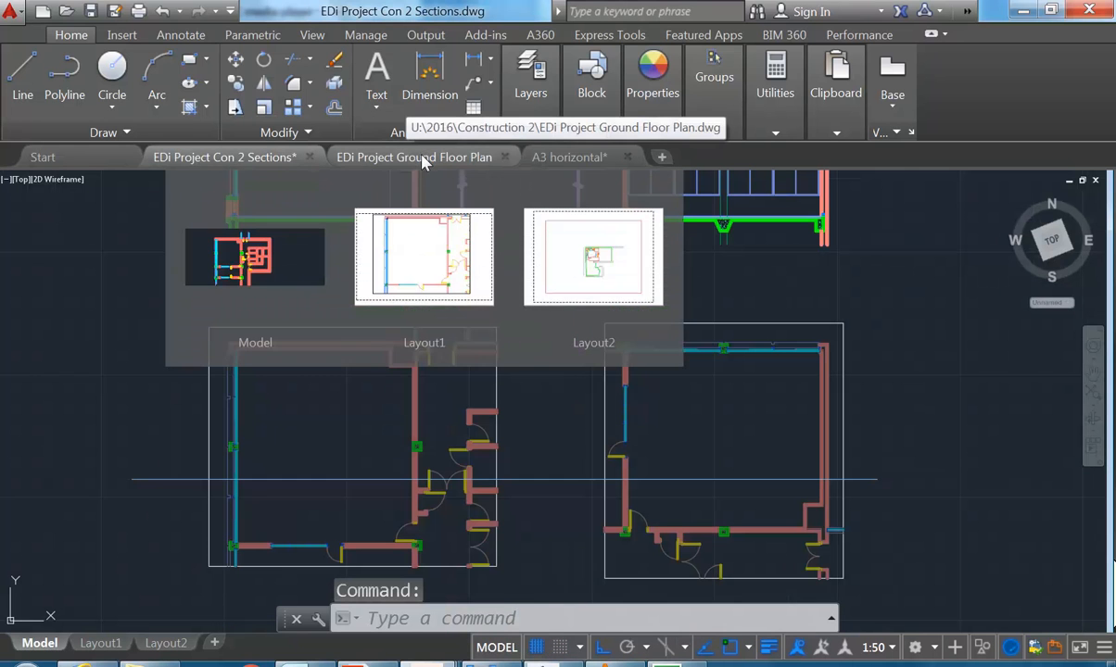
click(423, 160)
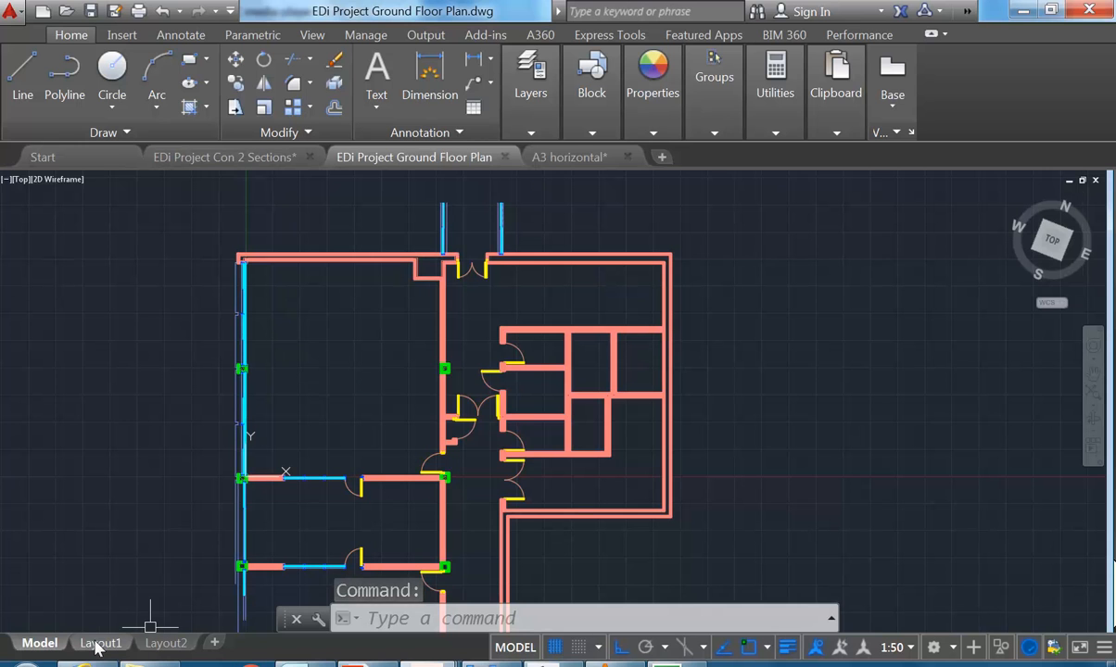
mouse_move(98, 651)
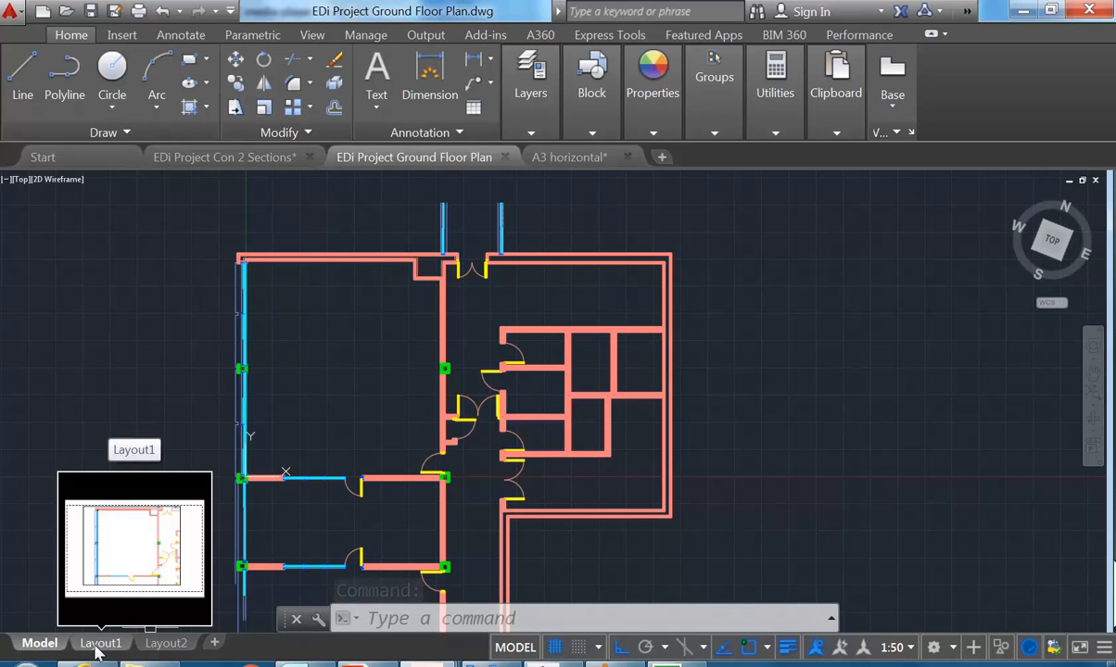
click(99, 652)
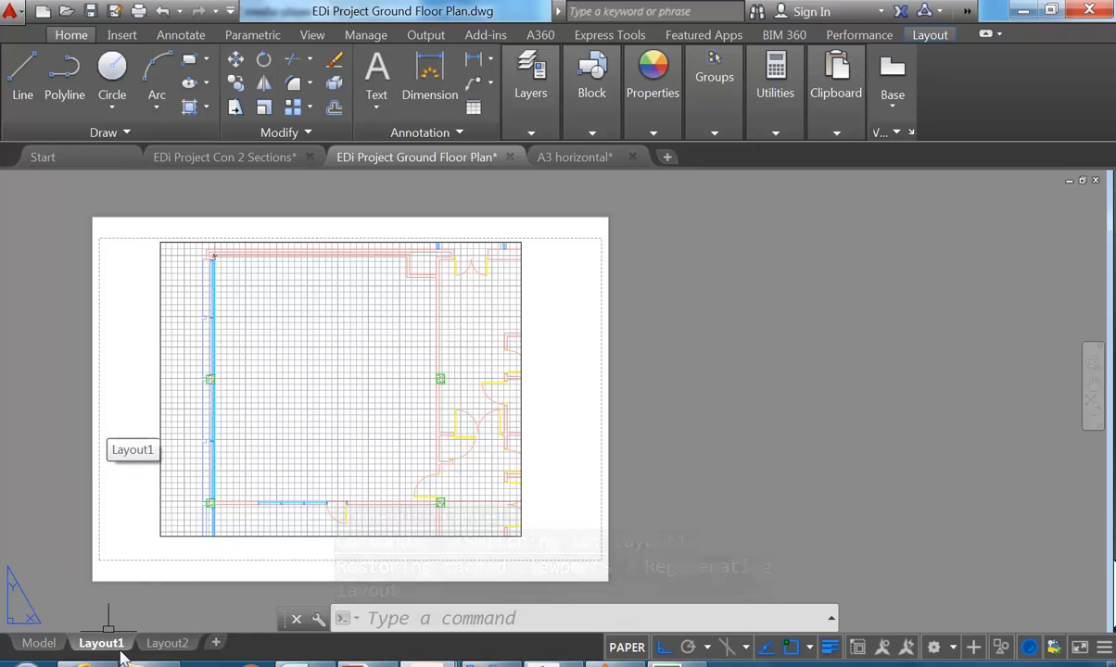
Open Layout1's page setup for modification and move the dialog so all its settings can be read
mouse_move(105, 654)
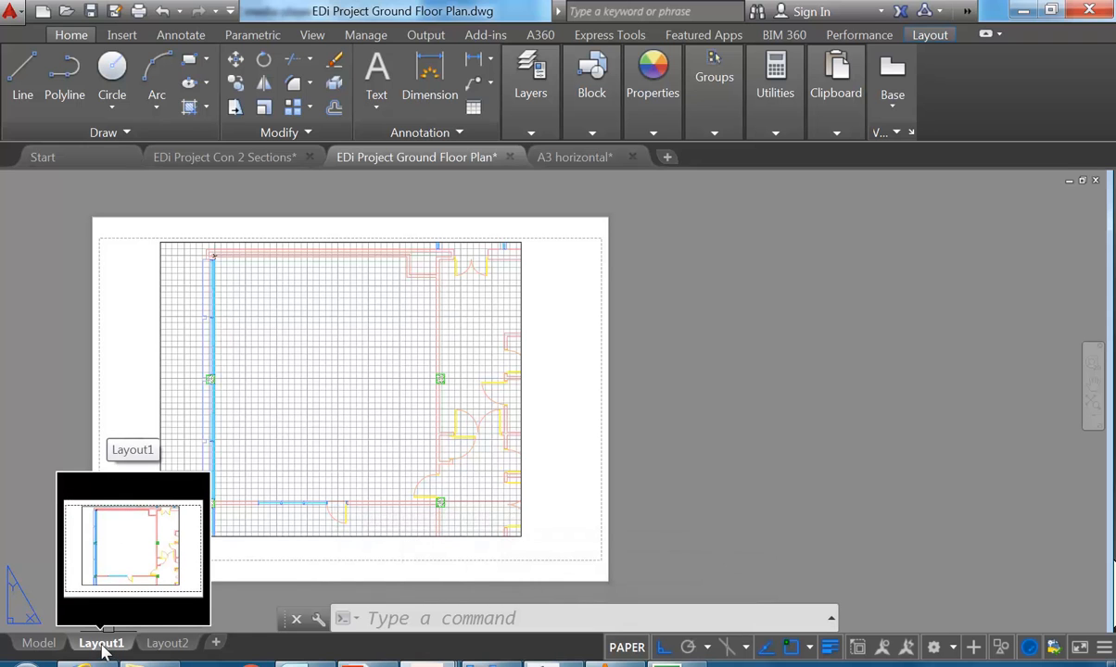
right_click(104, 653)
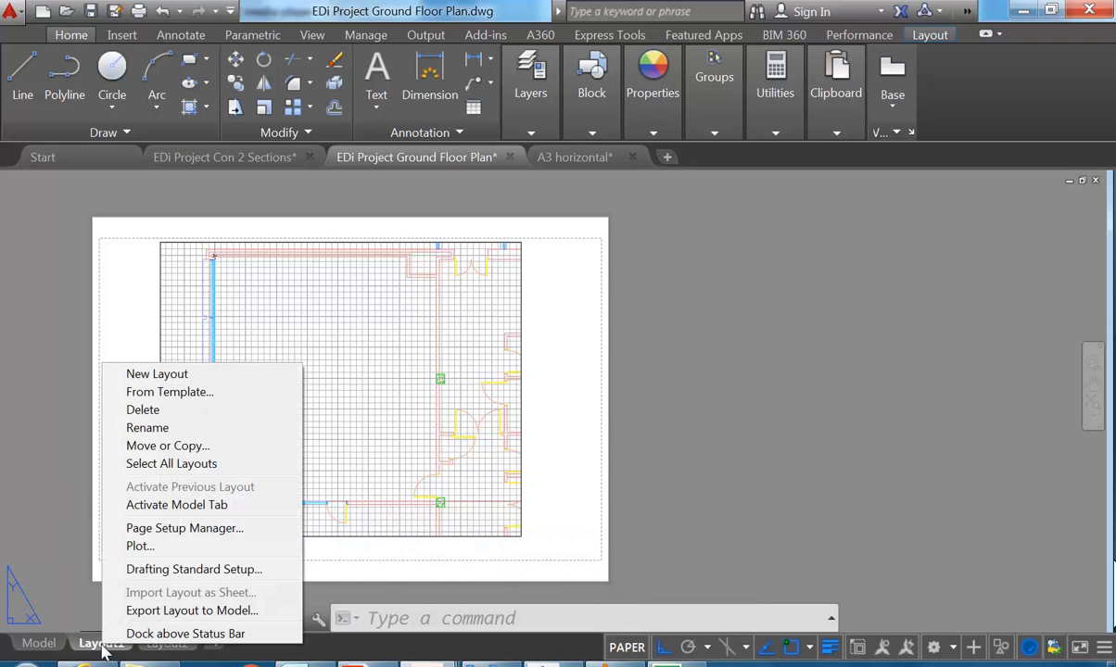
click(164, 528)
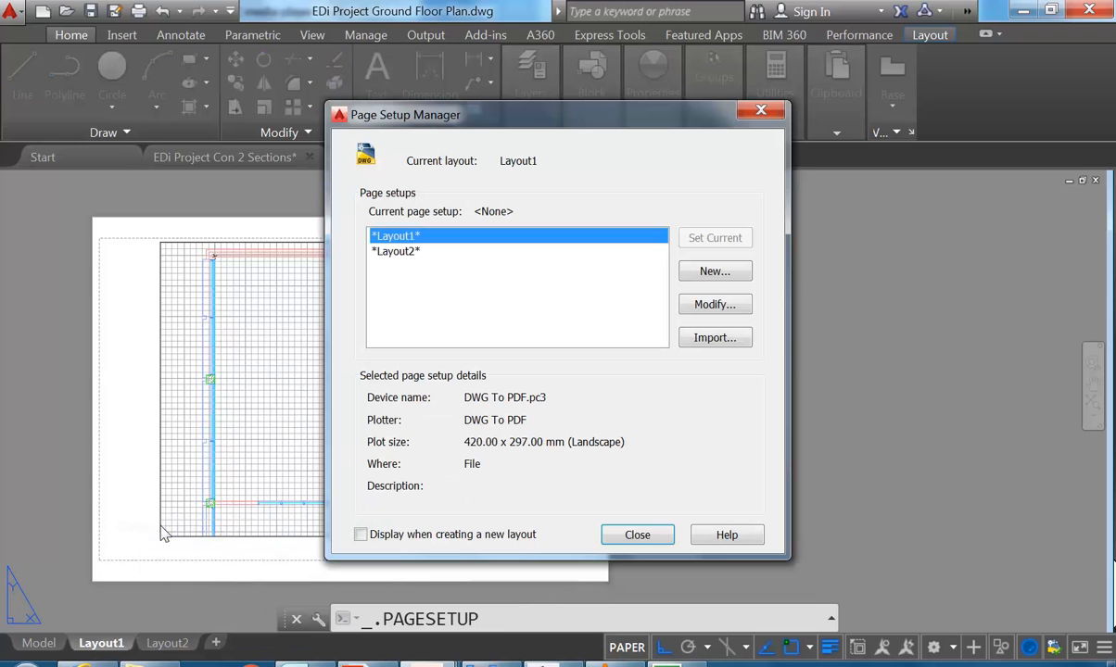
click(722, 309)
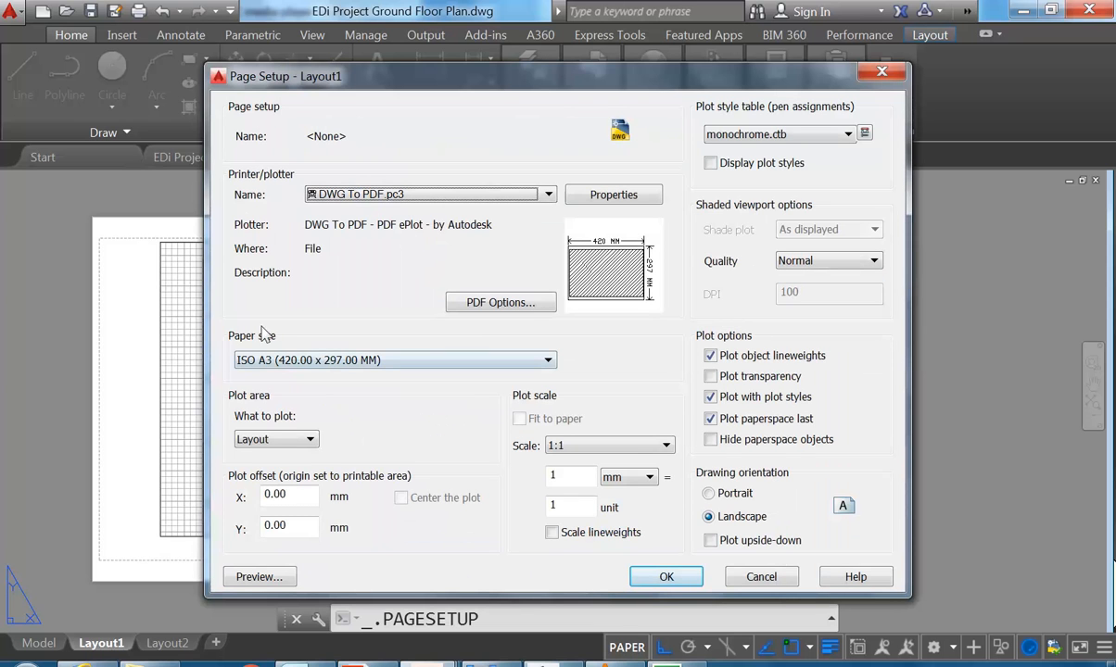
drag(493, 72, 417, 16)
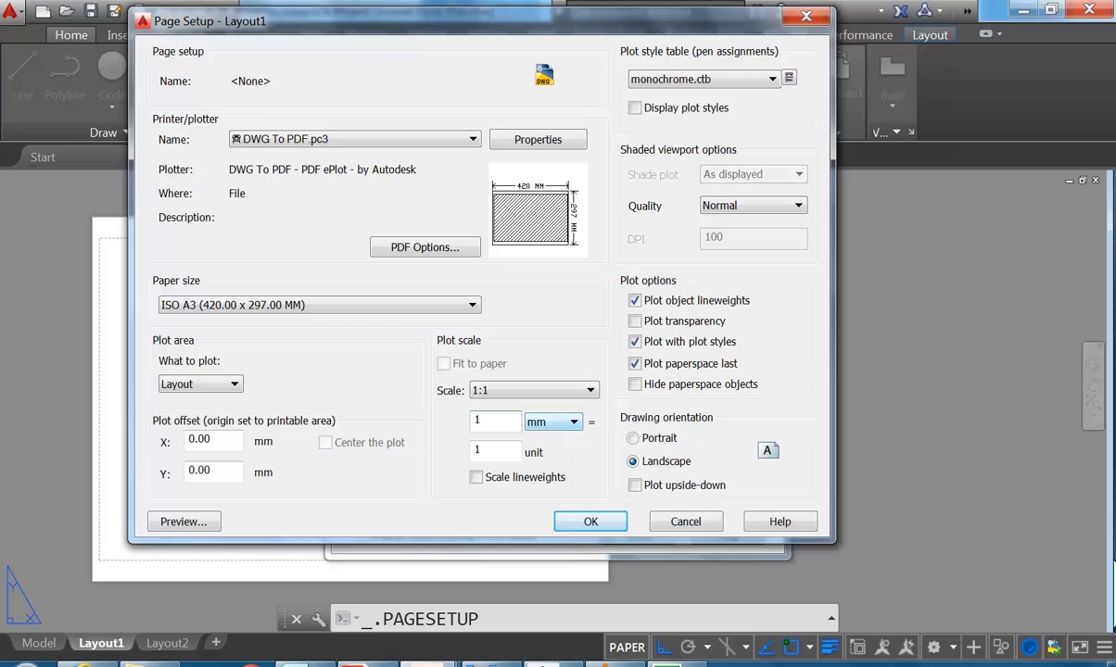
Set Layout1's plot units to mm, paper size to ISO A3 (420.00 x 297.00 MM) and plot area to Layout
click(544, 425)
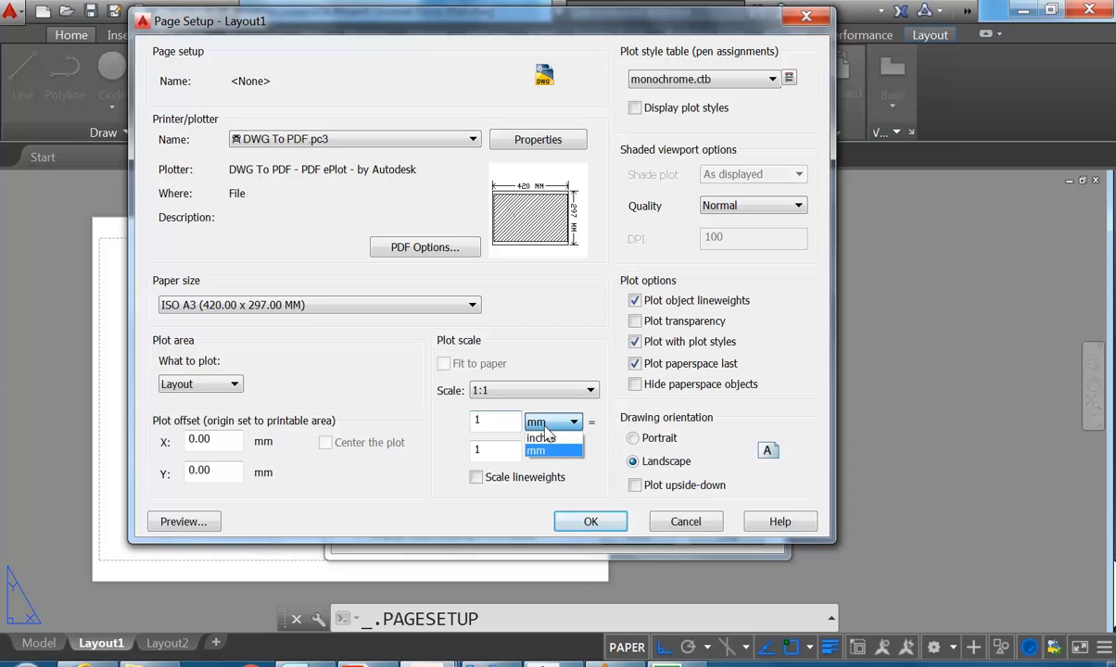
click(547, 452)
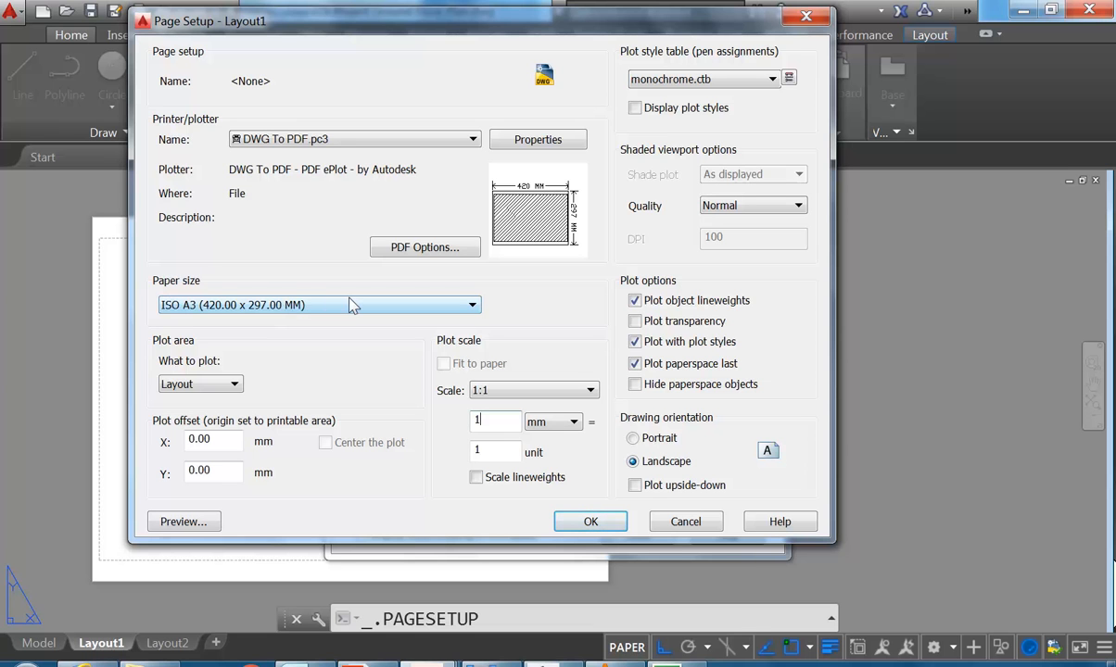
click(385, 309)
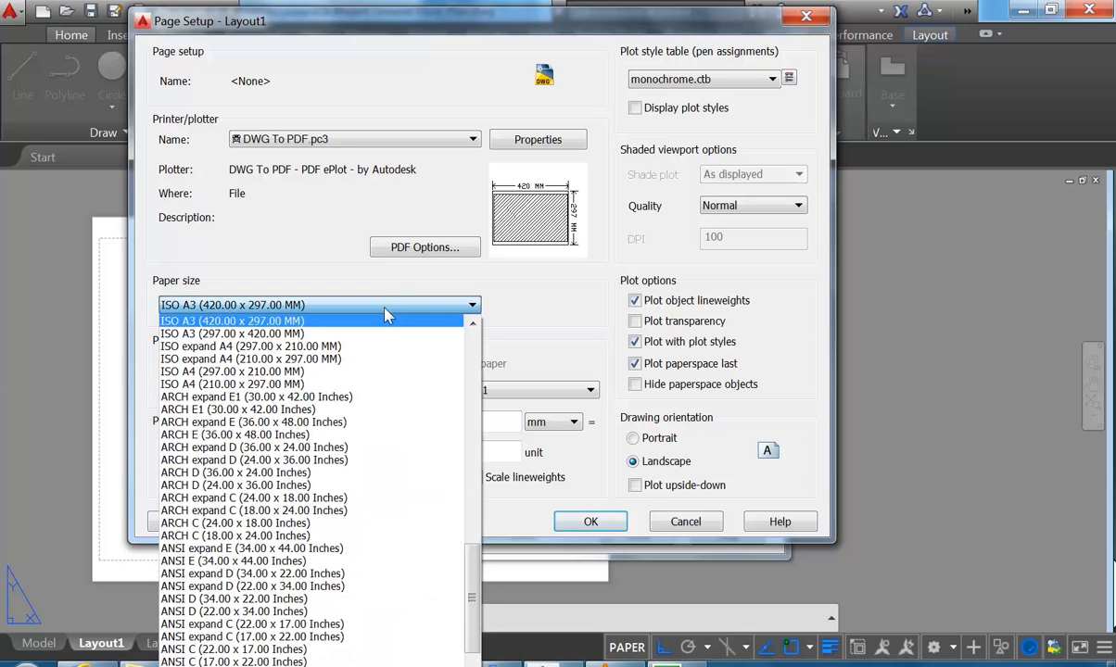
click(302, 298)
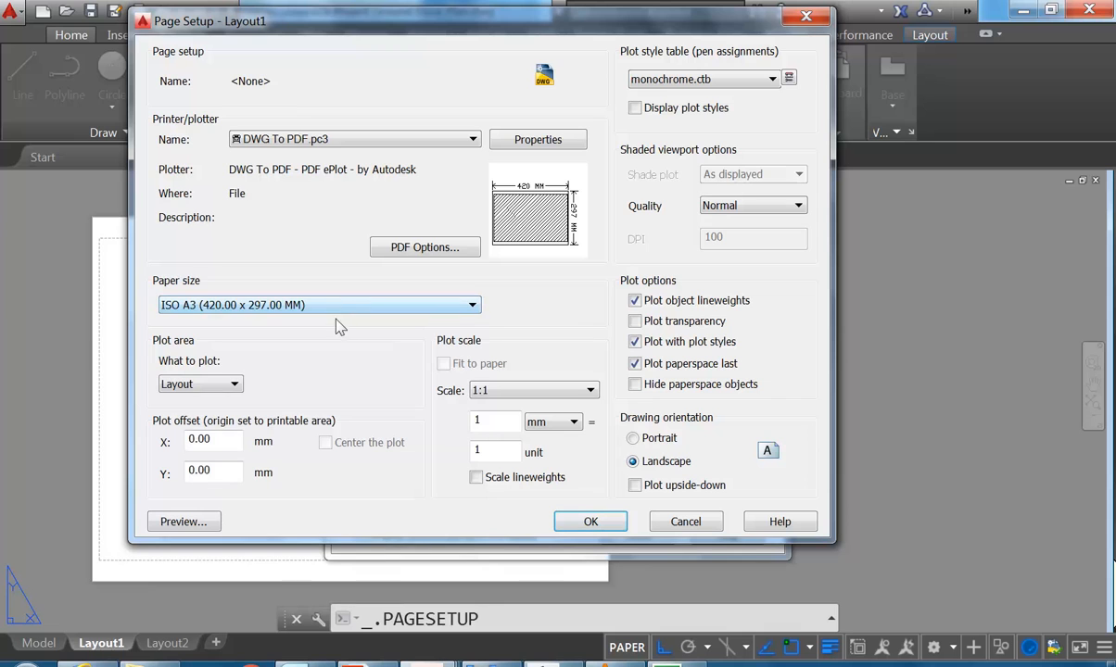
click(204, 383)
click(185, 427)
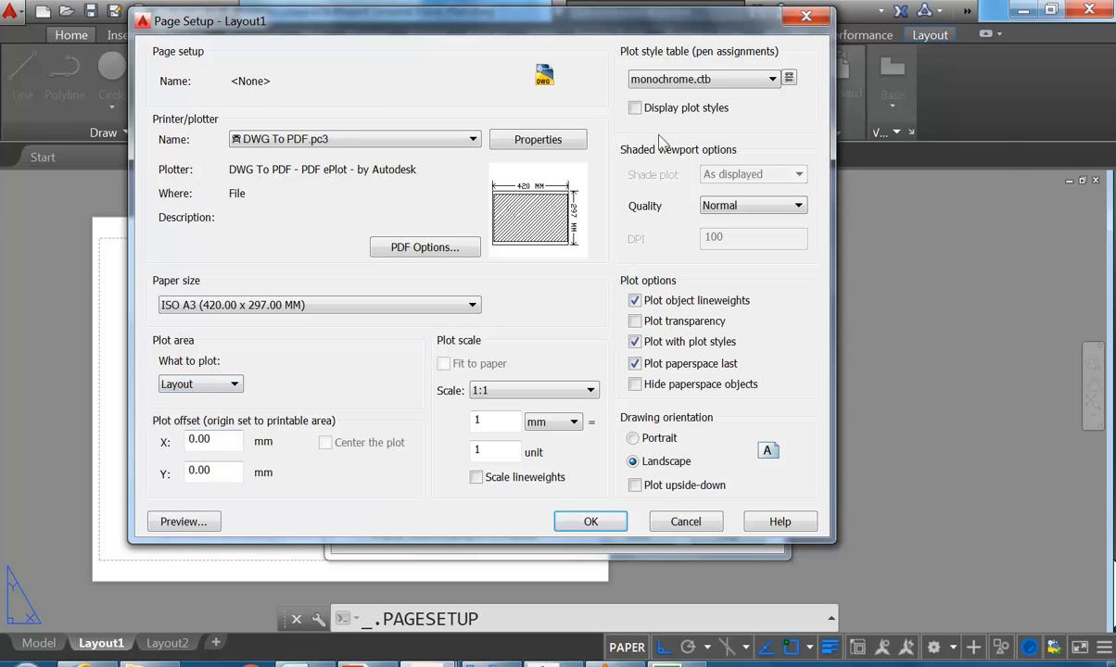
Examine the monochrome.ctb plot style table, including the settings for Color 2 and Color 5 and the lineweight choices, without saving changes
click(670, 79)
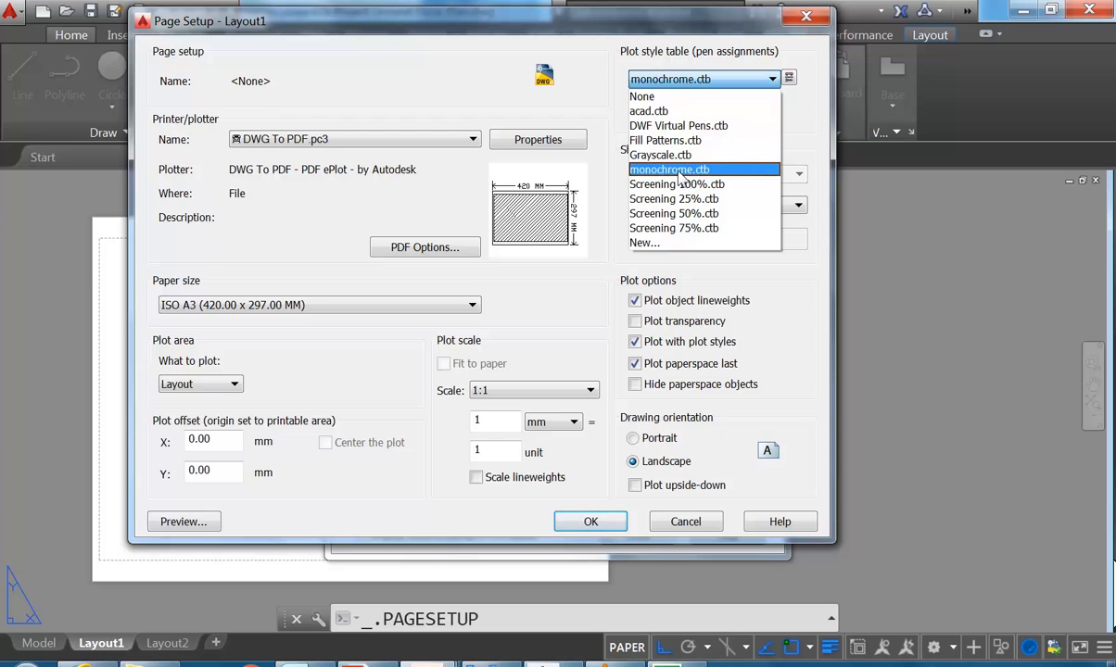
click(640, 167)
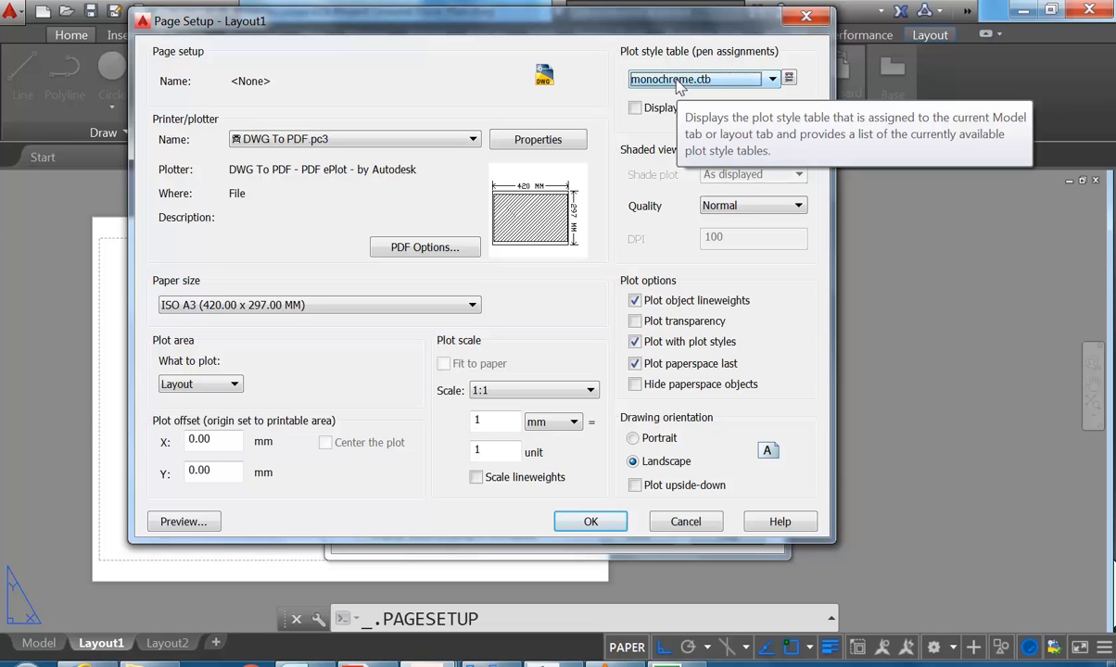
click(790, 79)
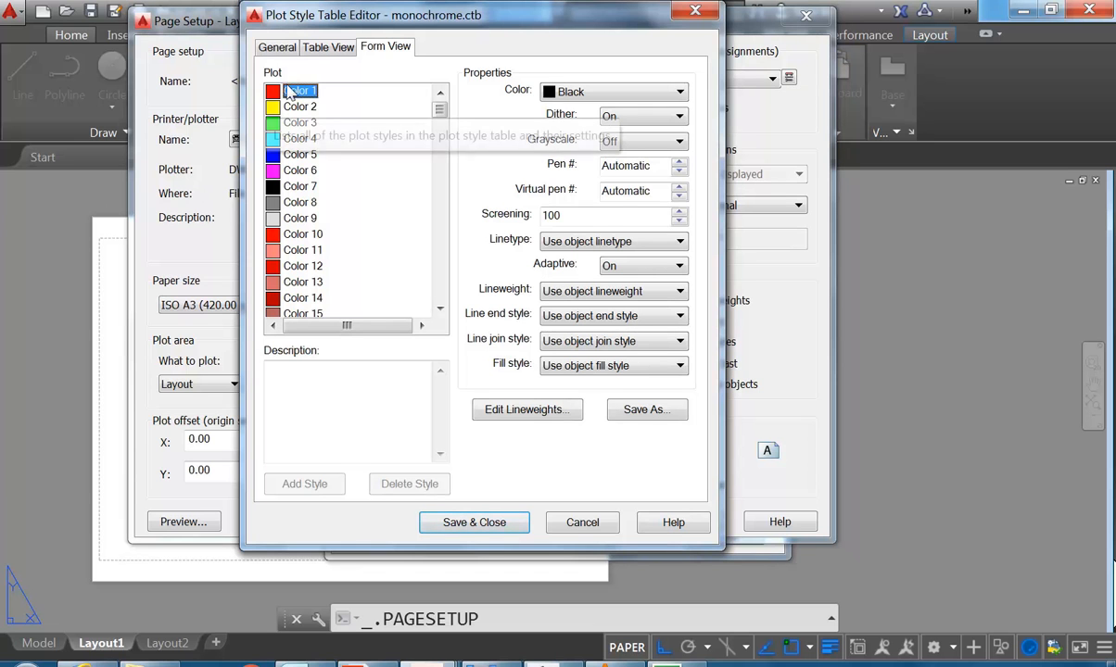
click(281, 153)
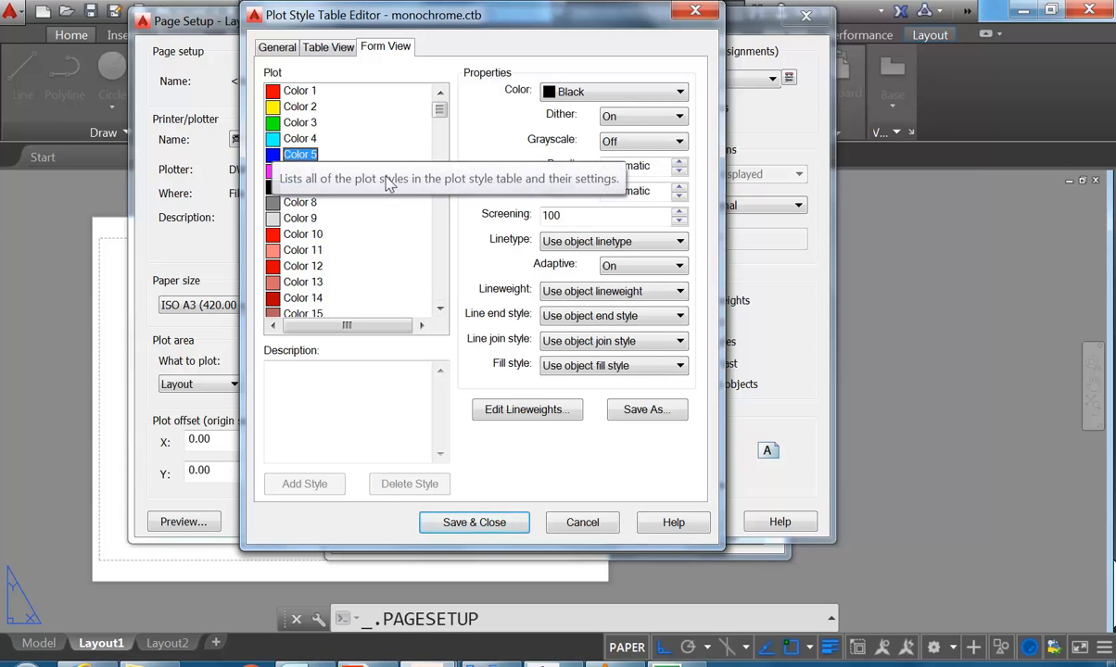
click(299, 107)
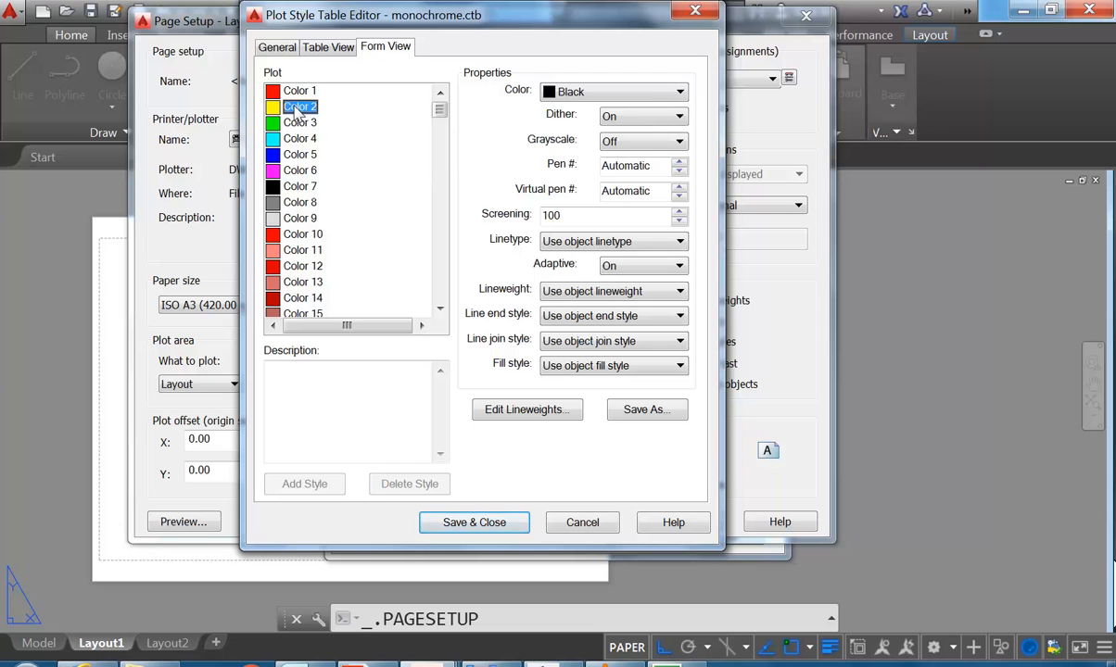
click(610, 241)
click(714, 272)
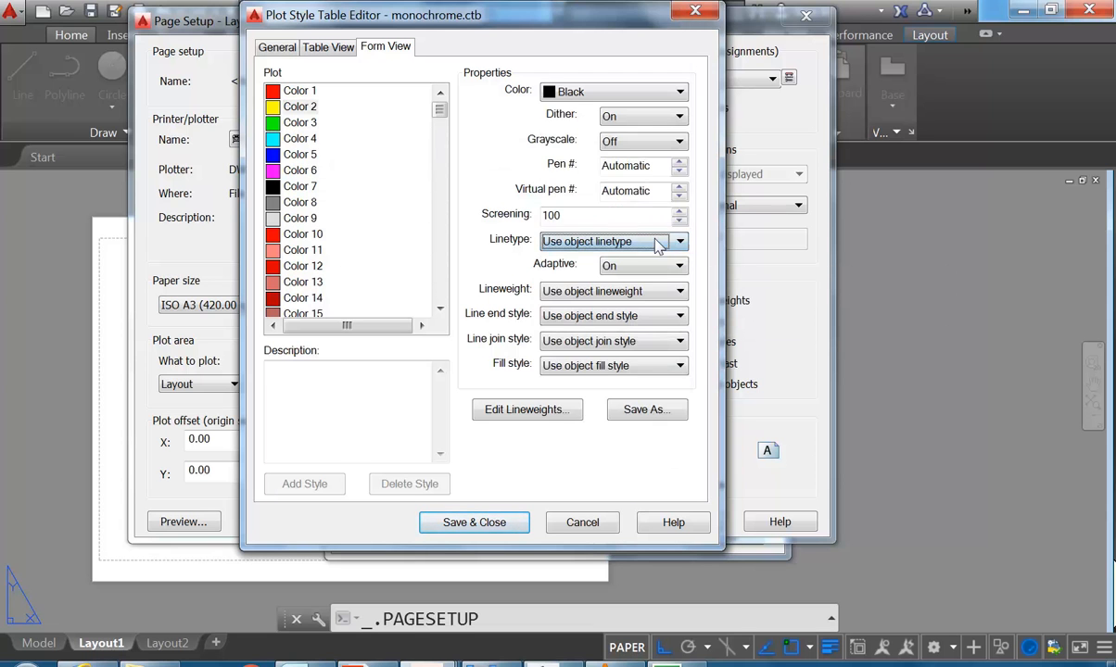
click(654, 294)
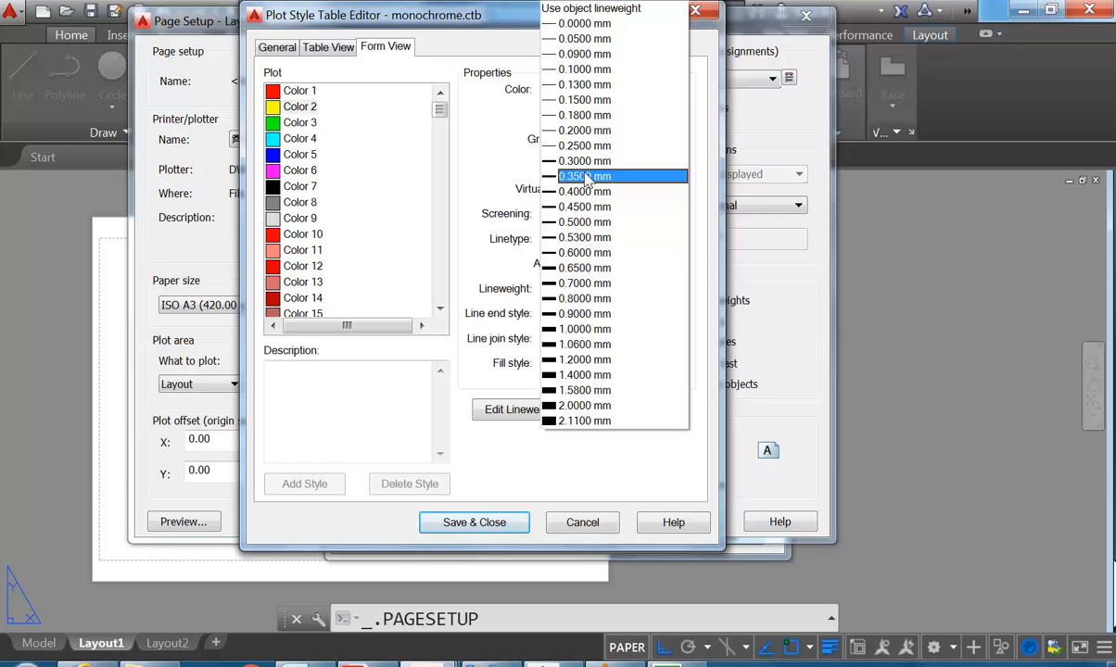
click(448, 18)
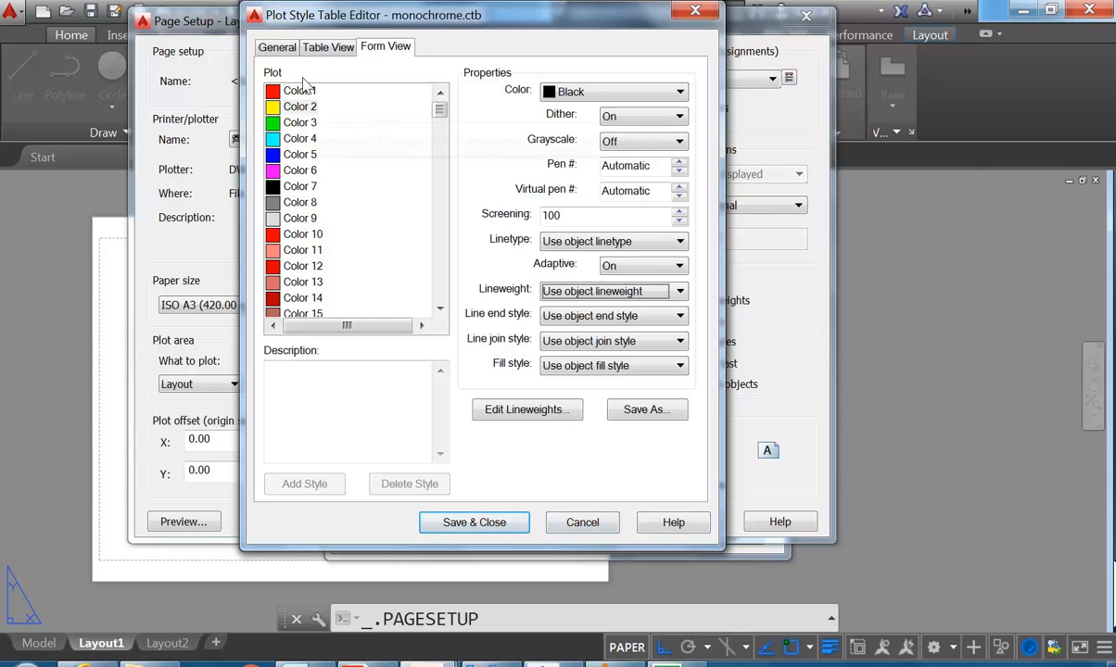
click(573, 532)
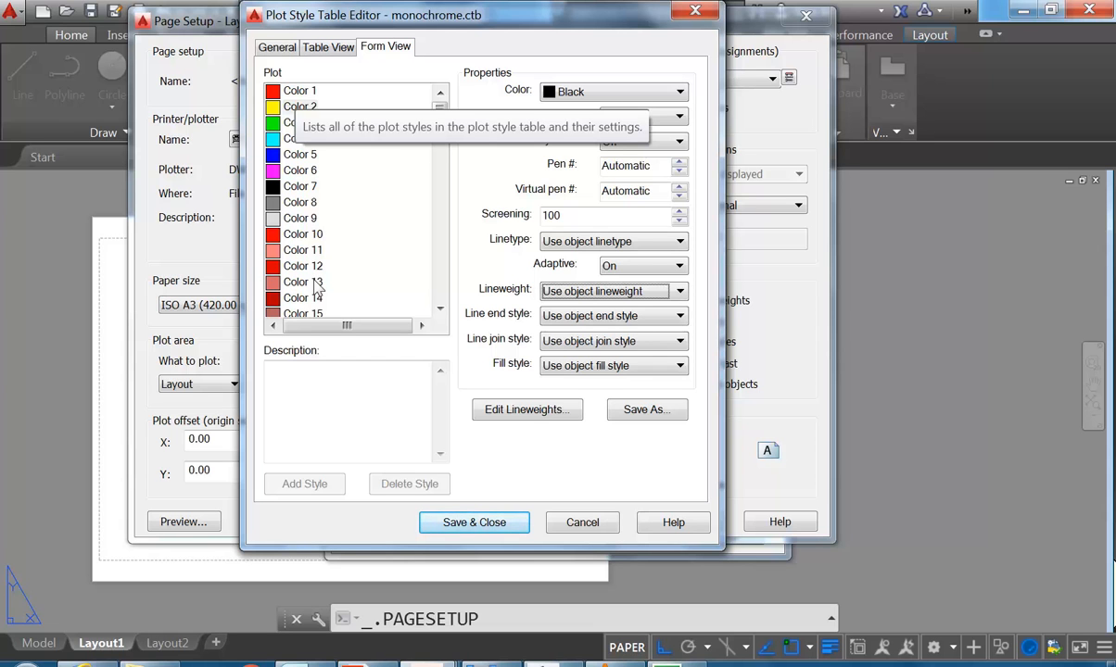
click(578, 520)
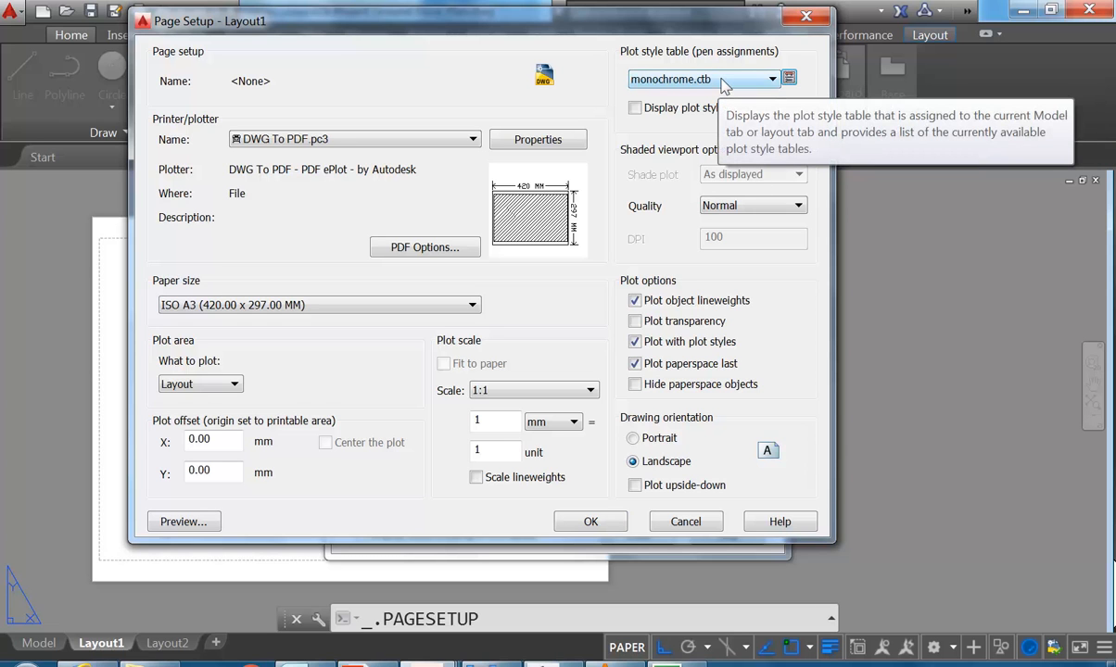
click(789, 79)
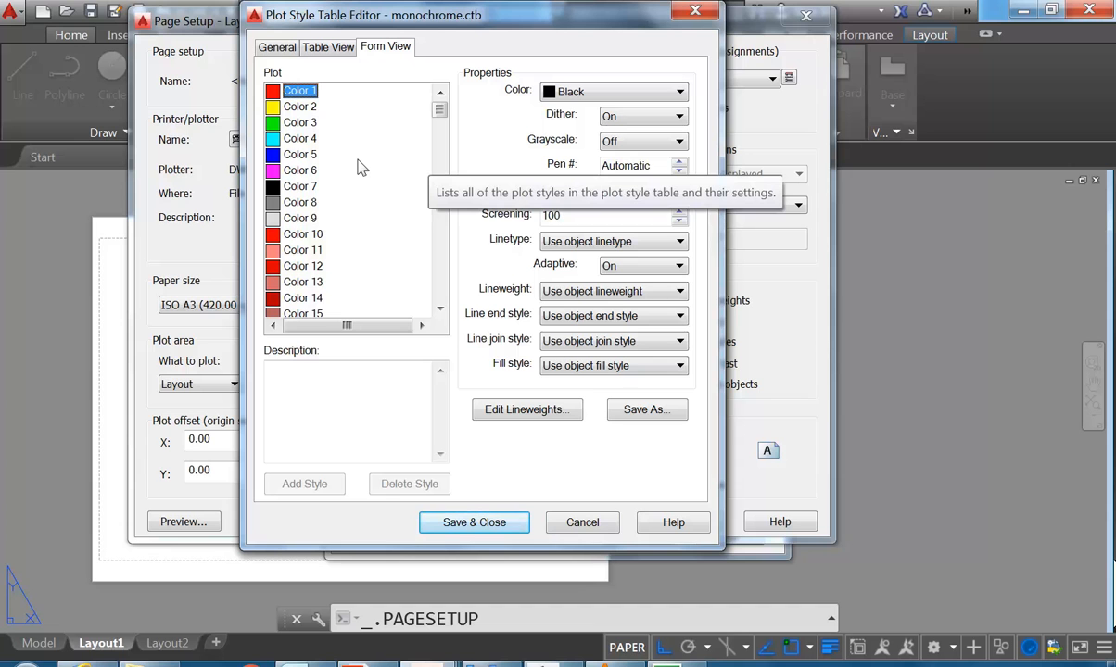
click(579, 522)
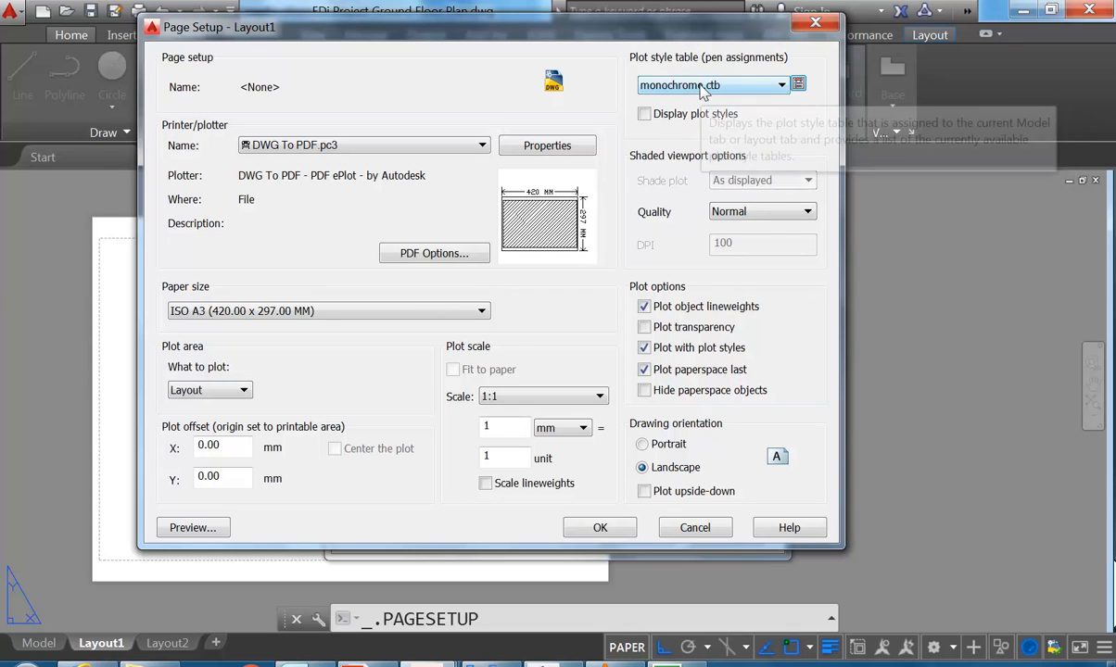
Set Layout1's plot style table to monochrome.ctb and shaded viewport quality to Presentation, and close the page setup manager
click(702, 87)
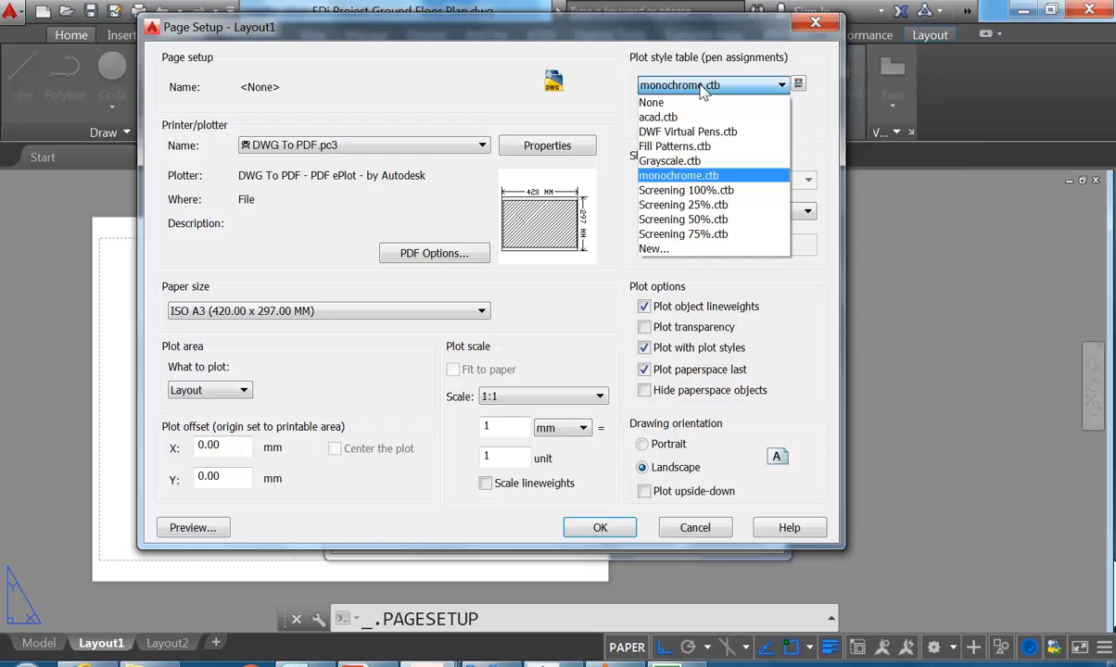
click(693, 177)
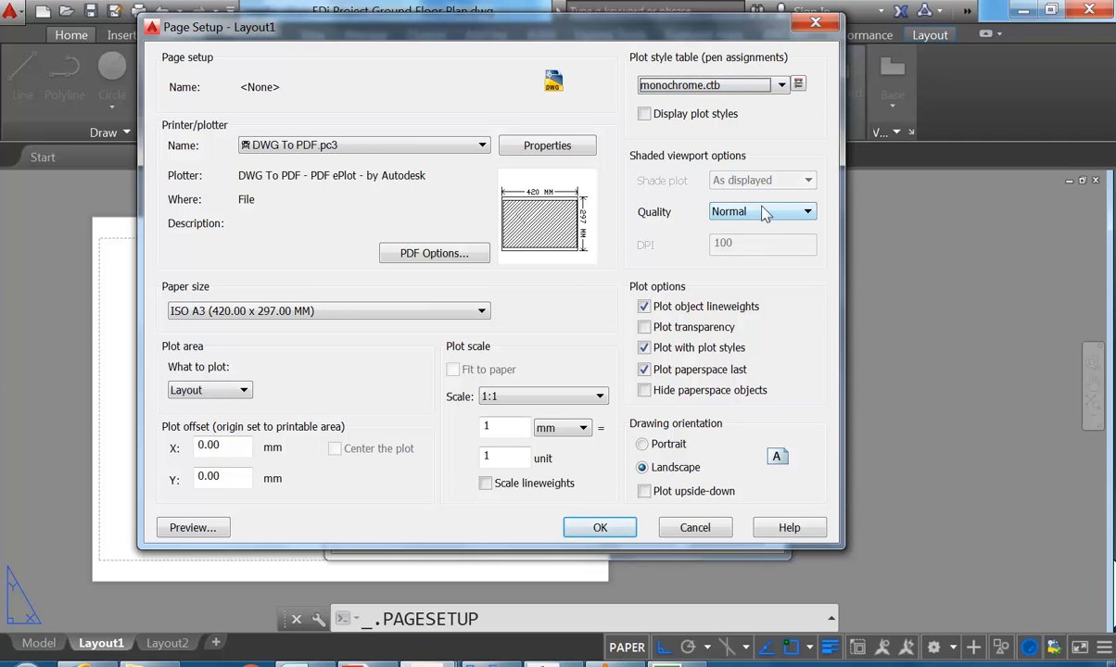
click(764, 215)
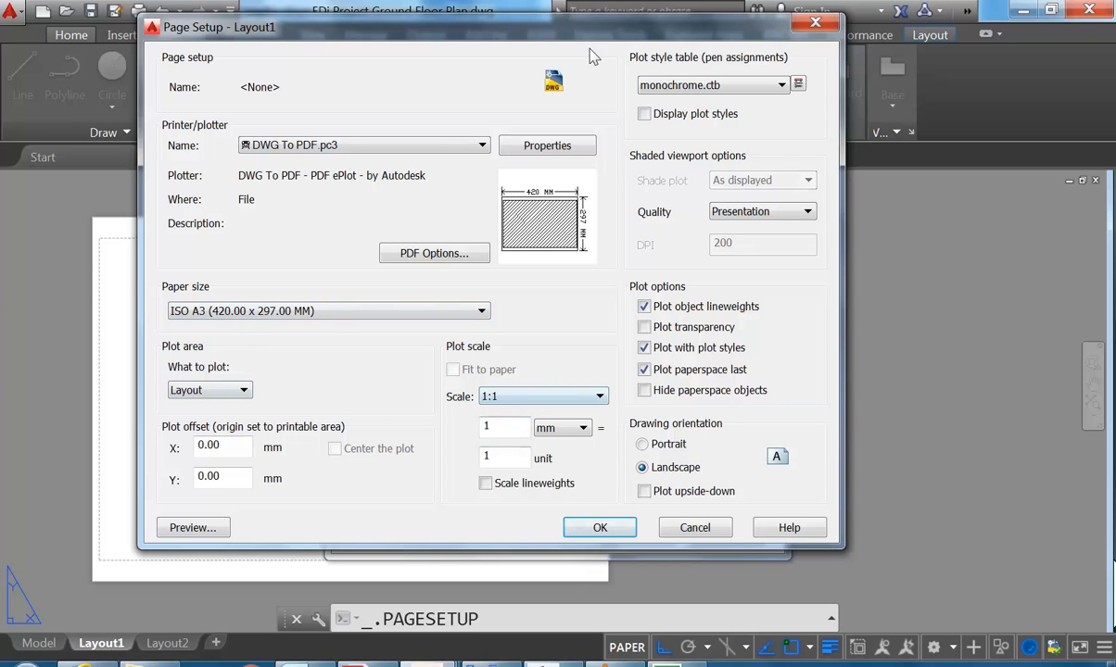
click(598, 530)
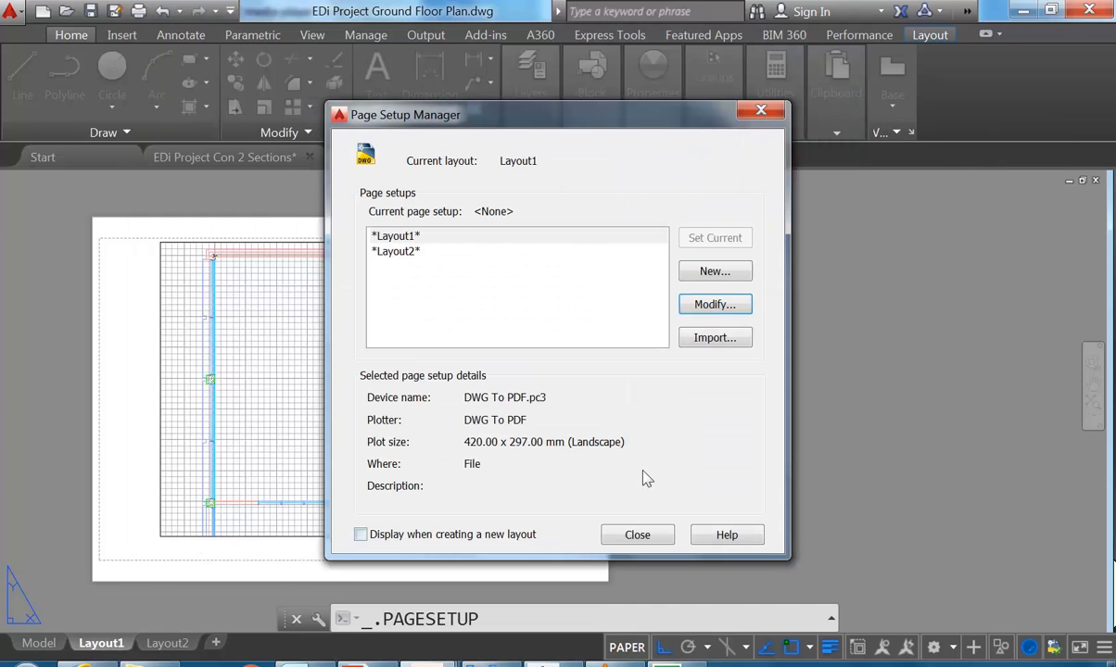
click(638, 537)
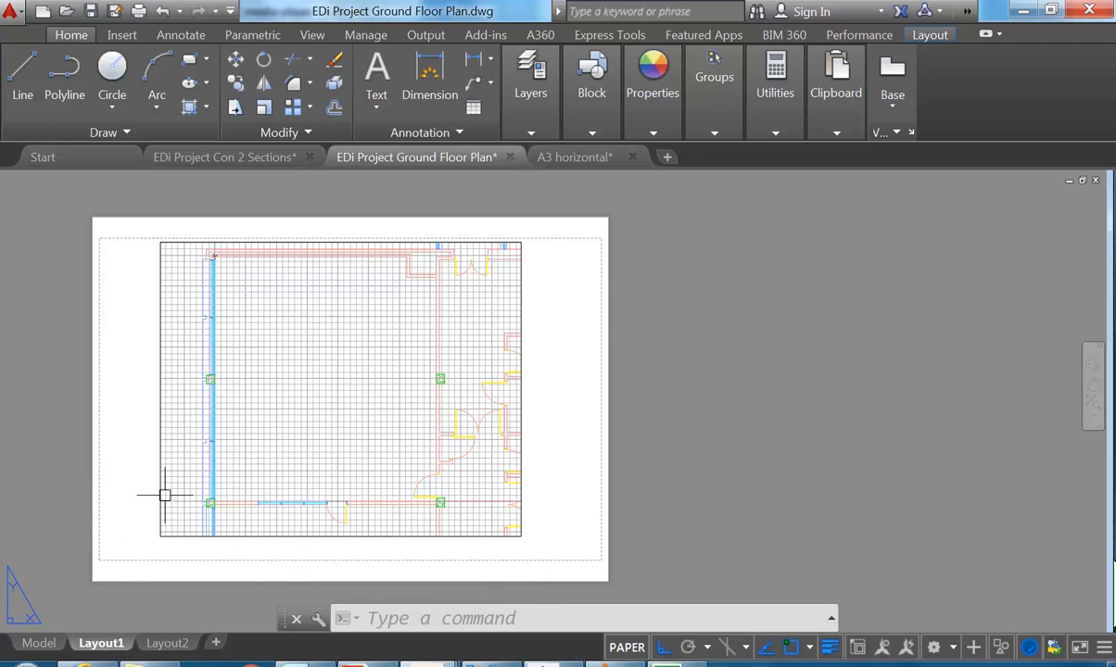
Modify Layout1's page setup to use Adobe PDF as the plotter, accept it and close the page setup manager
right_click(97, 649)
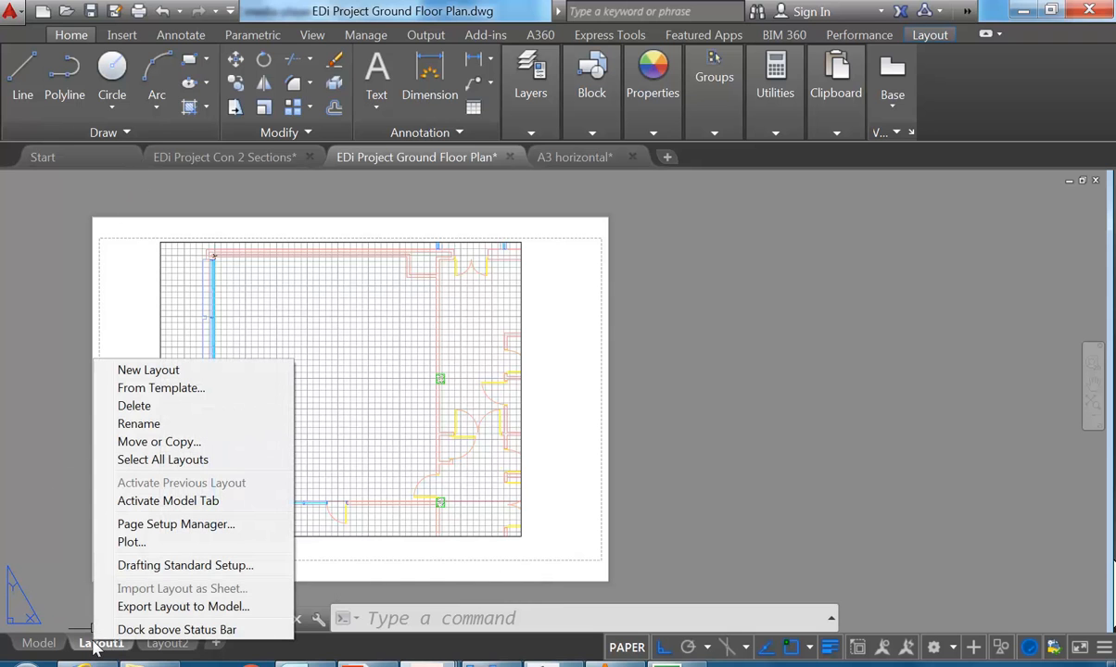
click(153, 526)
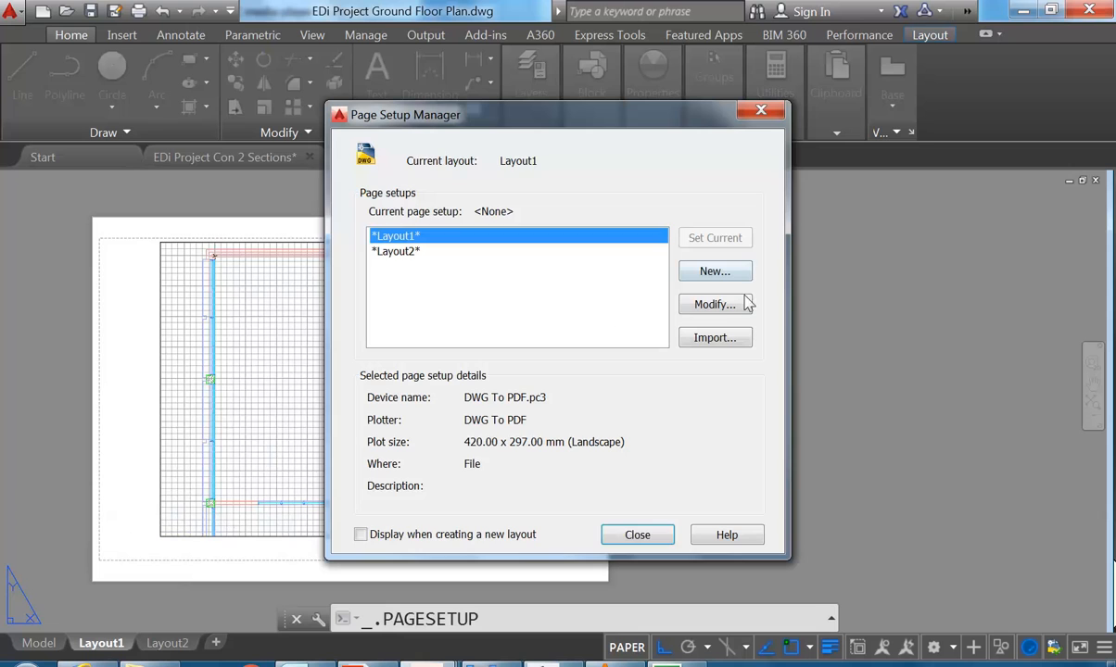
click(712, 303)
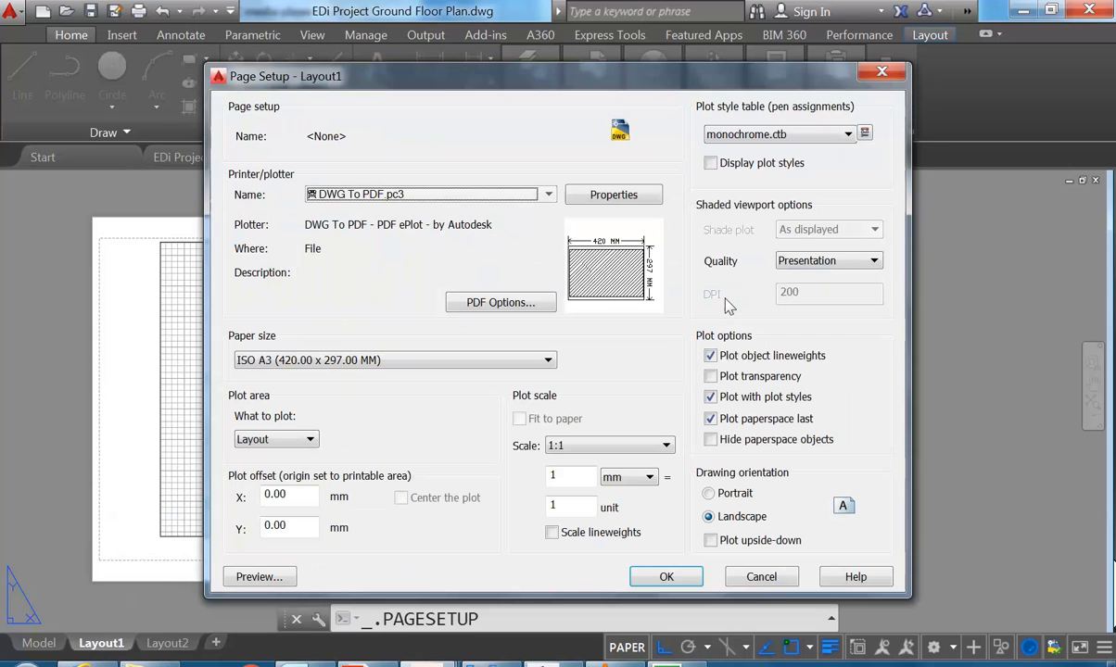
click(426, 196)
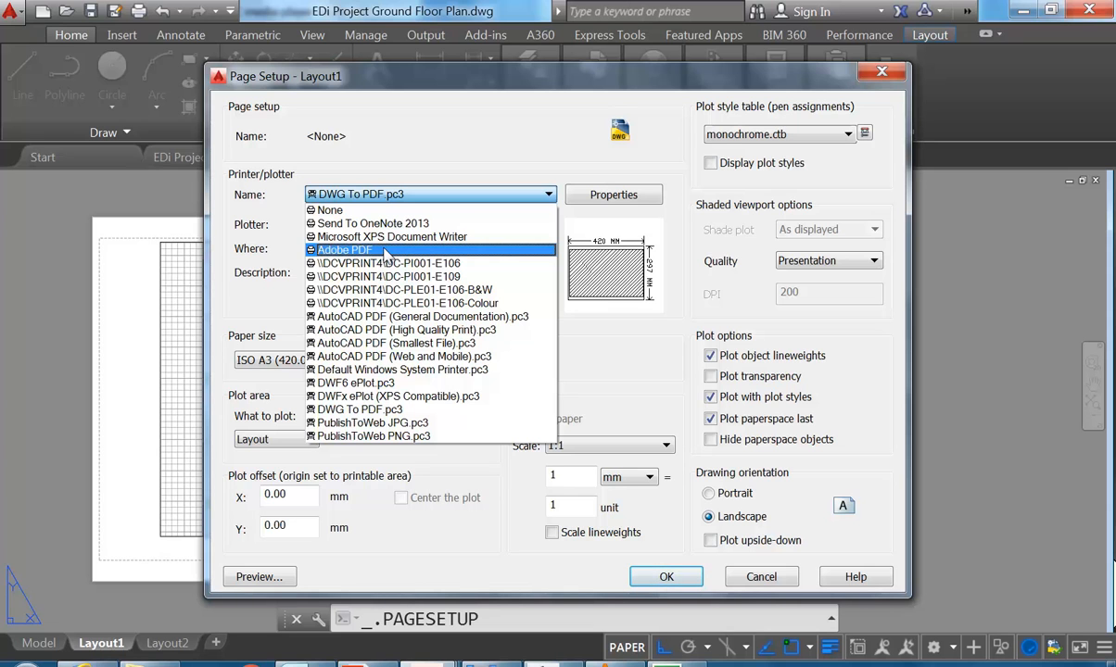
click(382, 250)
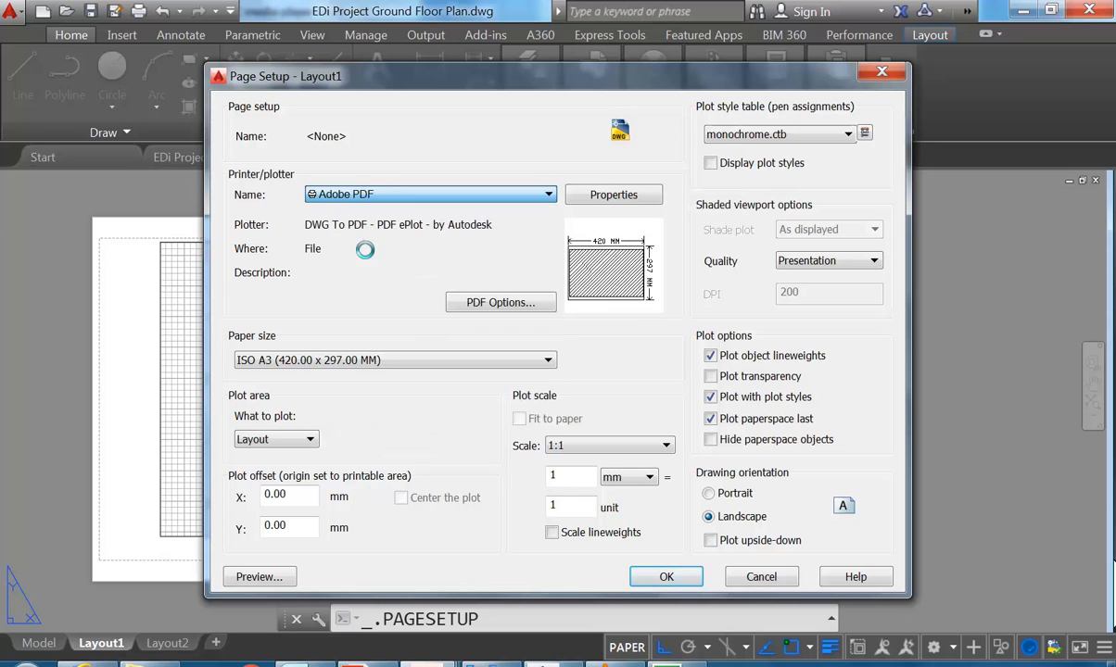
click(668, 576)
click(638, 535)
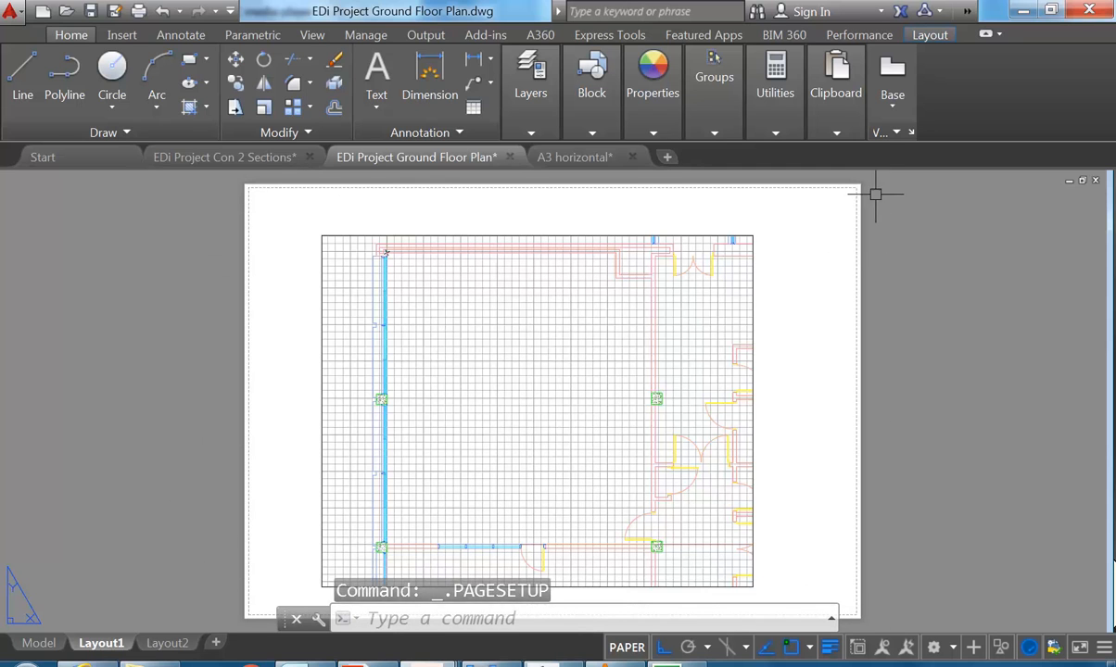
Change the VIEWPORT layer's color to magenta, make the layer non-plotting and close the layer manager
middle_drag(282, 319, 216, 320)
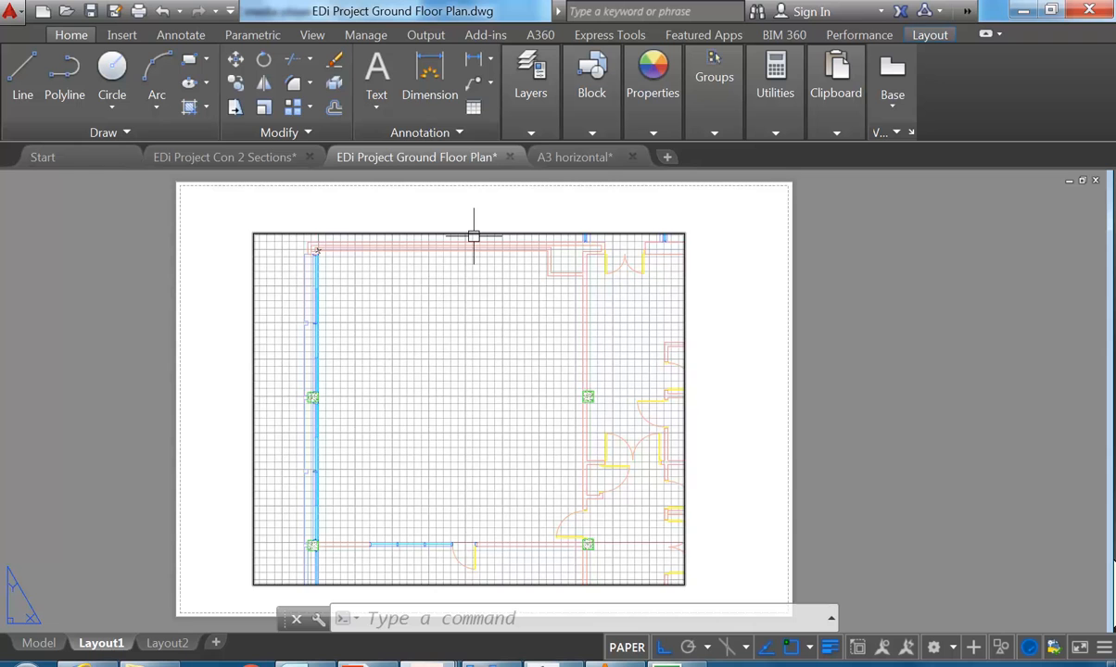
click(531, 83)
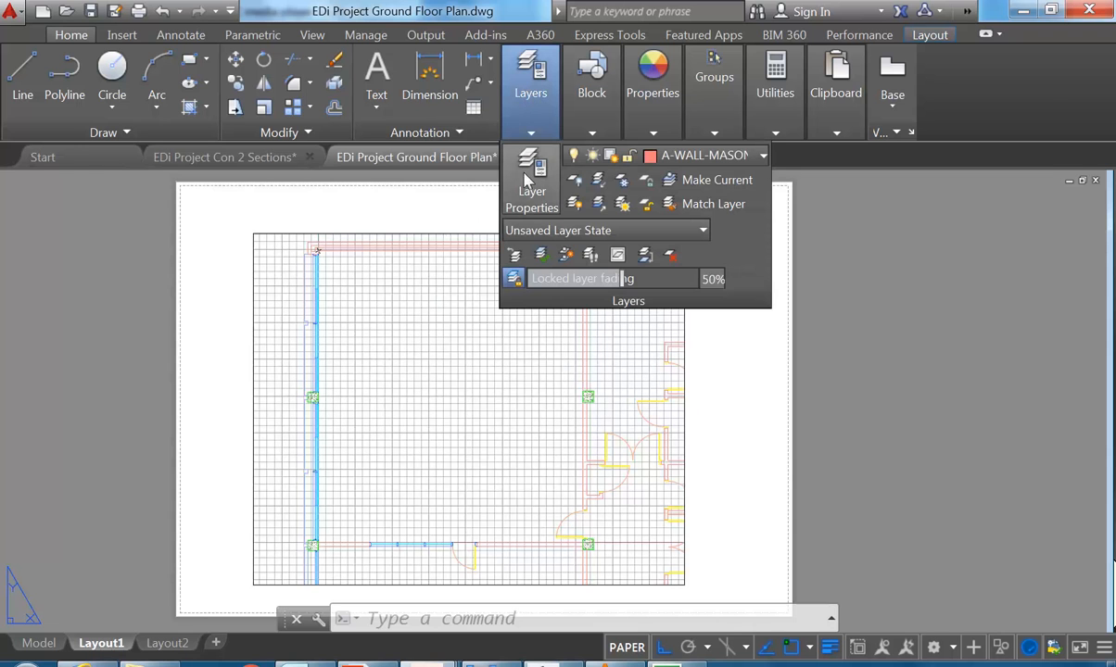
click(534, 184)
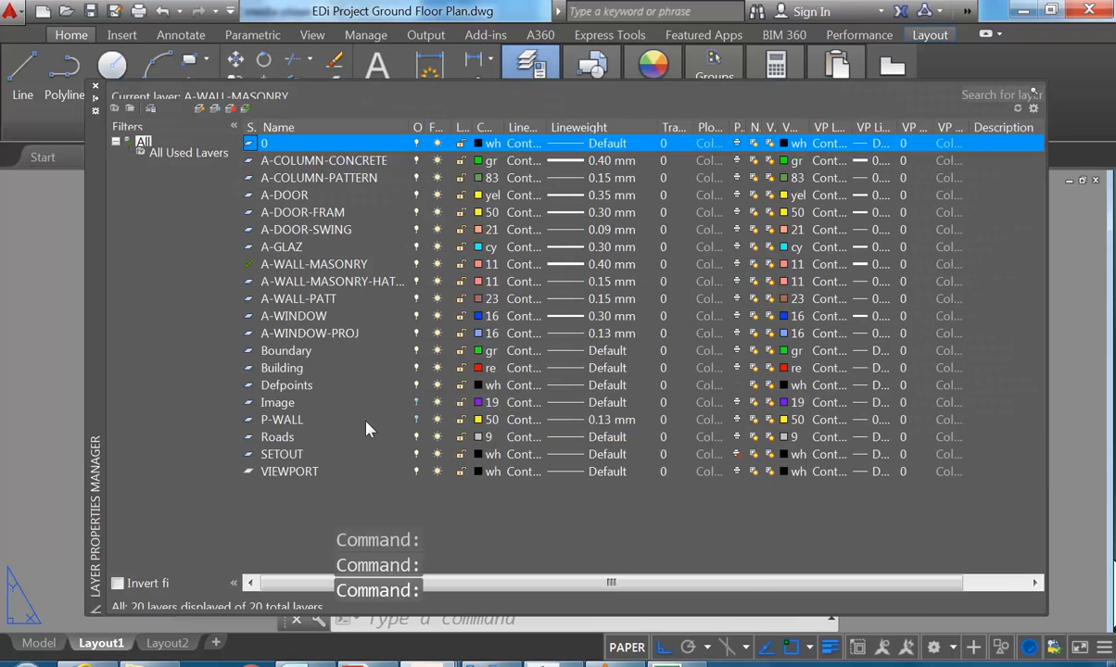
click(276, 473)
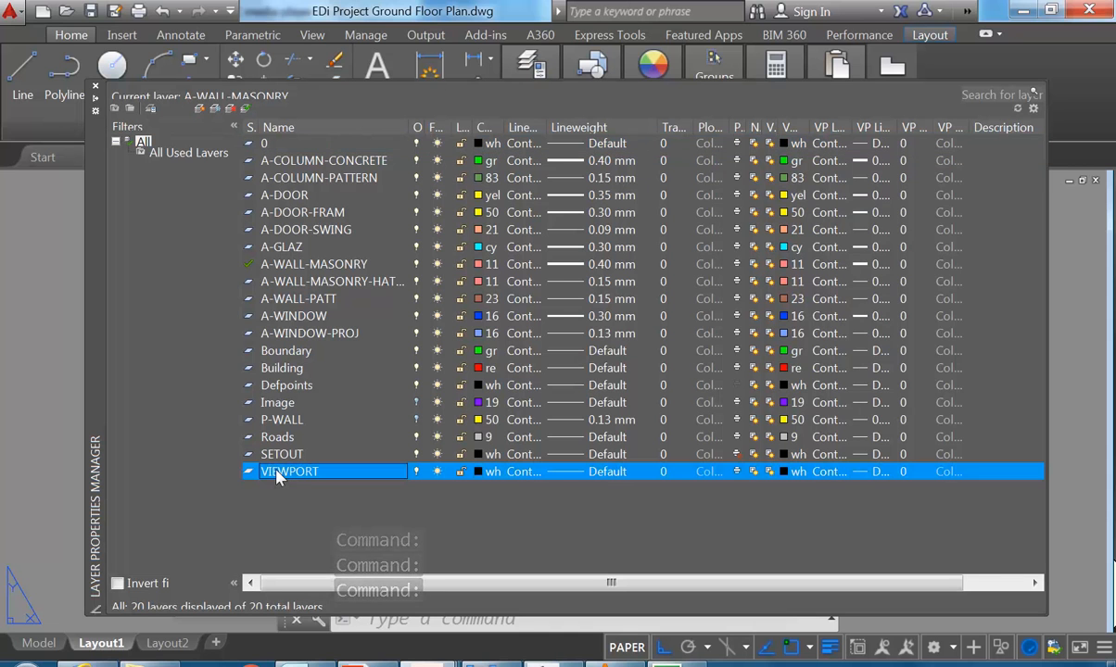
click(481, 474)
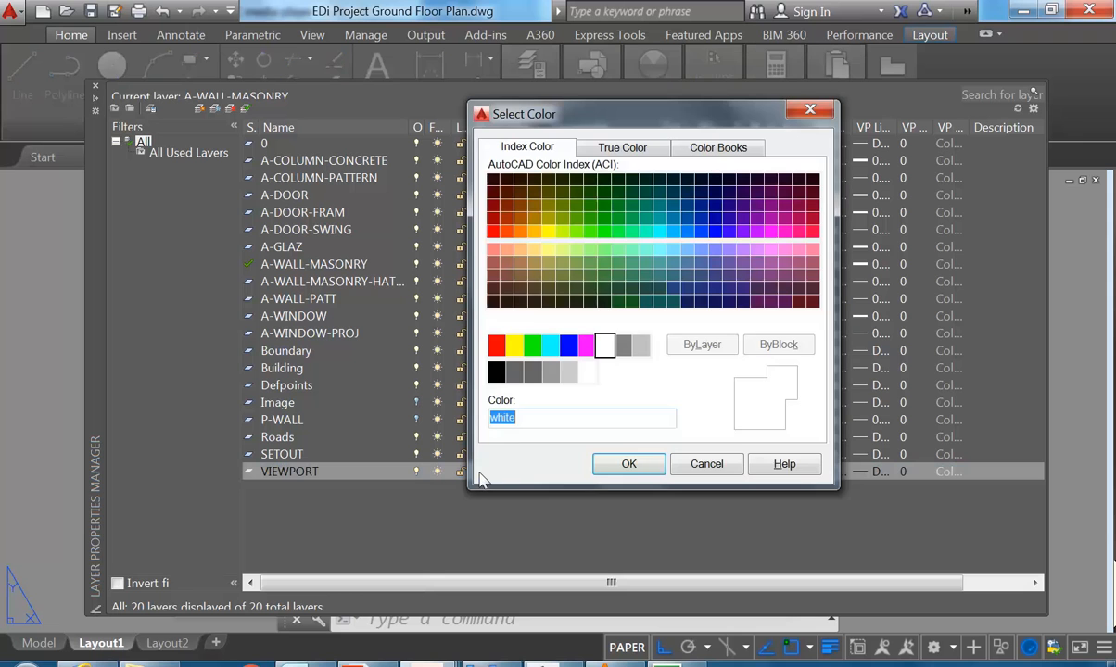
click(770, 231)
click(646, 465)
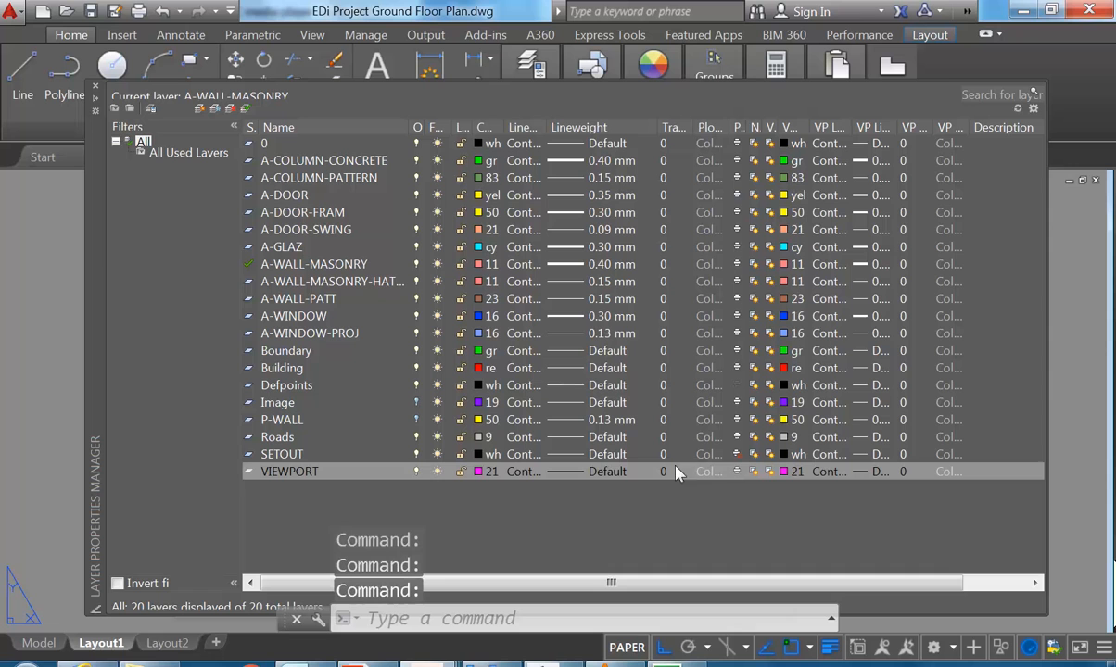
click(738, 475)
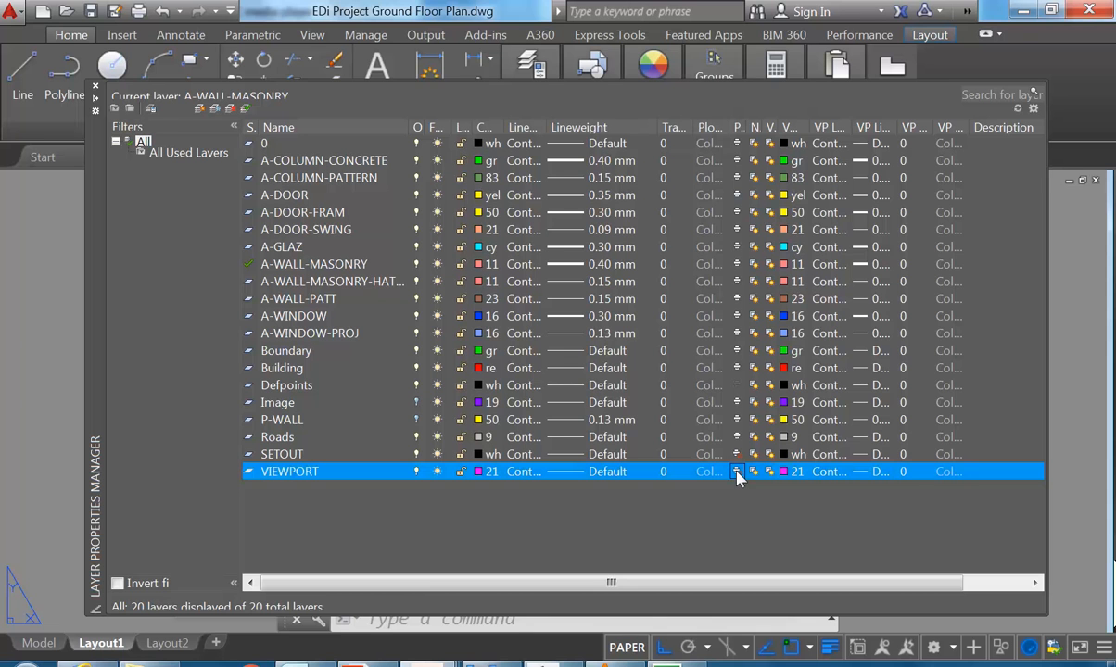
click(96, 89)
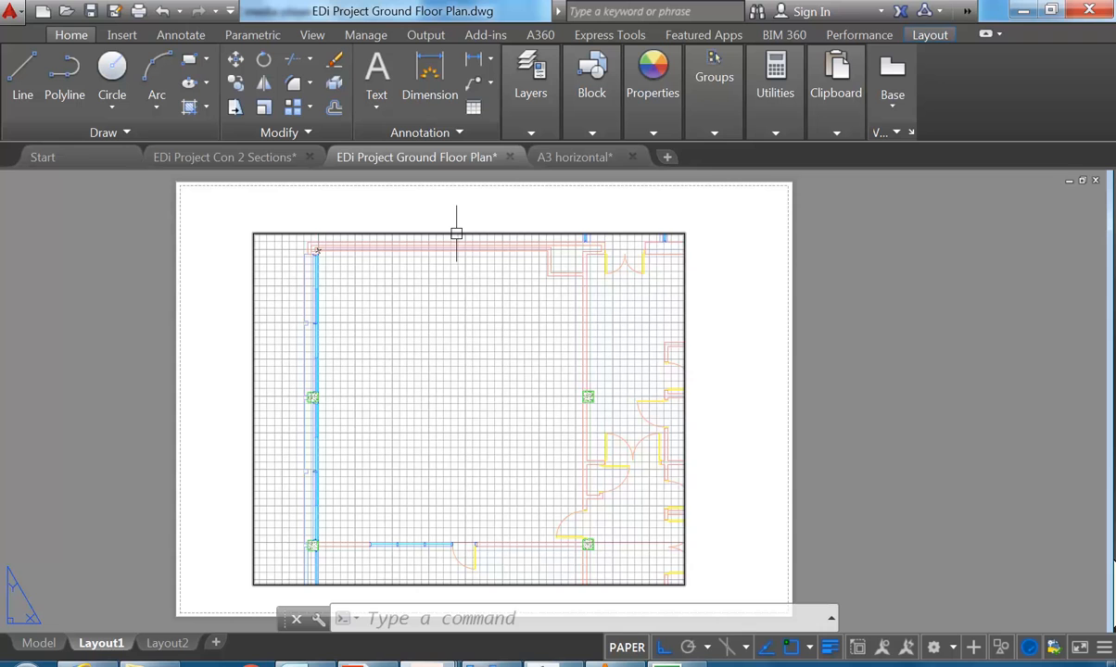
Move the viewport frame on Layout1 to the VIEWPORT layer
click(456, 233)
click(531, 93)
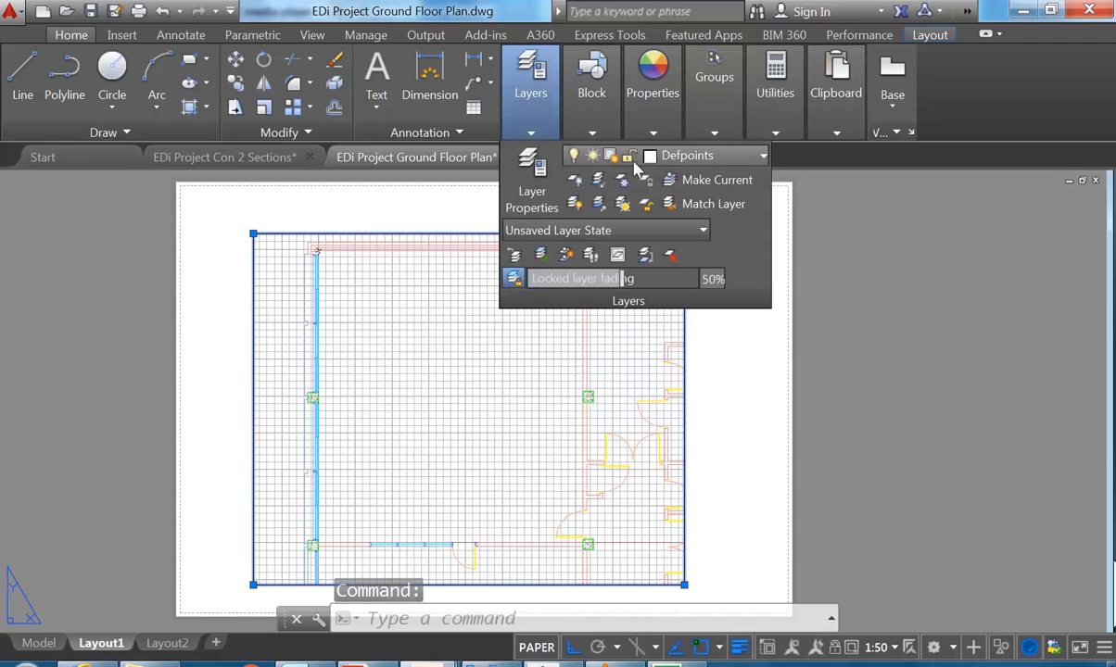
click(687, 155)
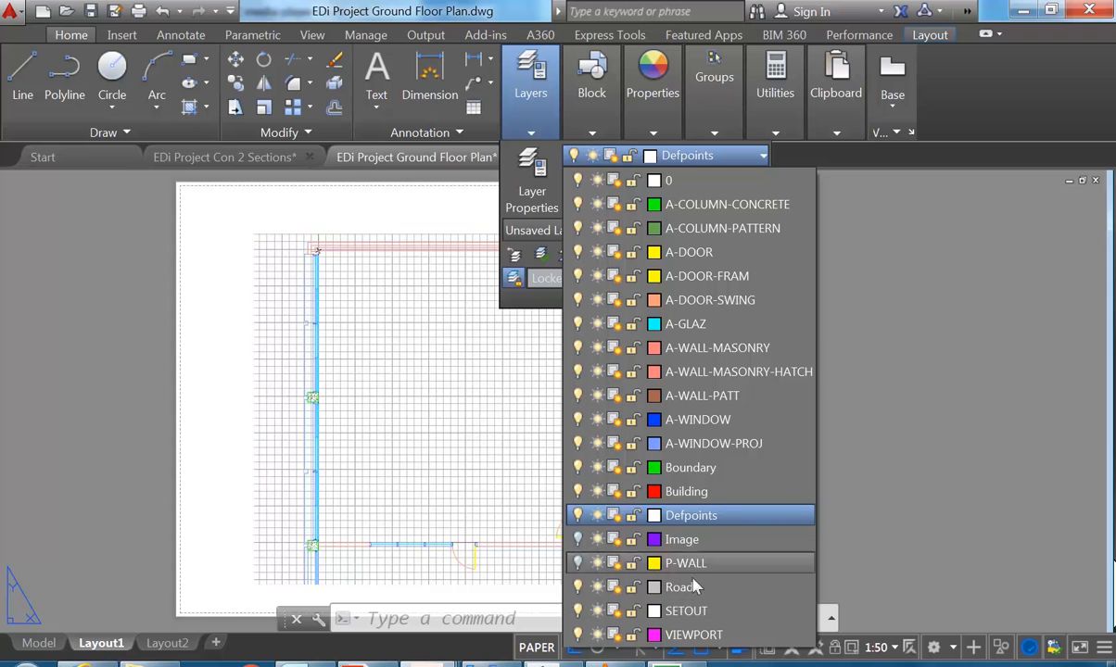
click(697, 636)
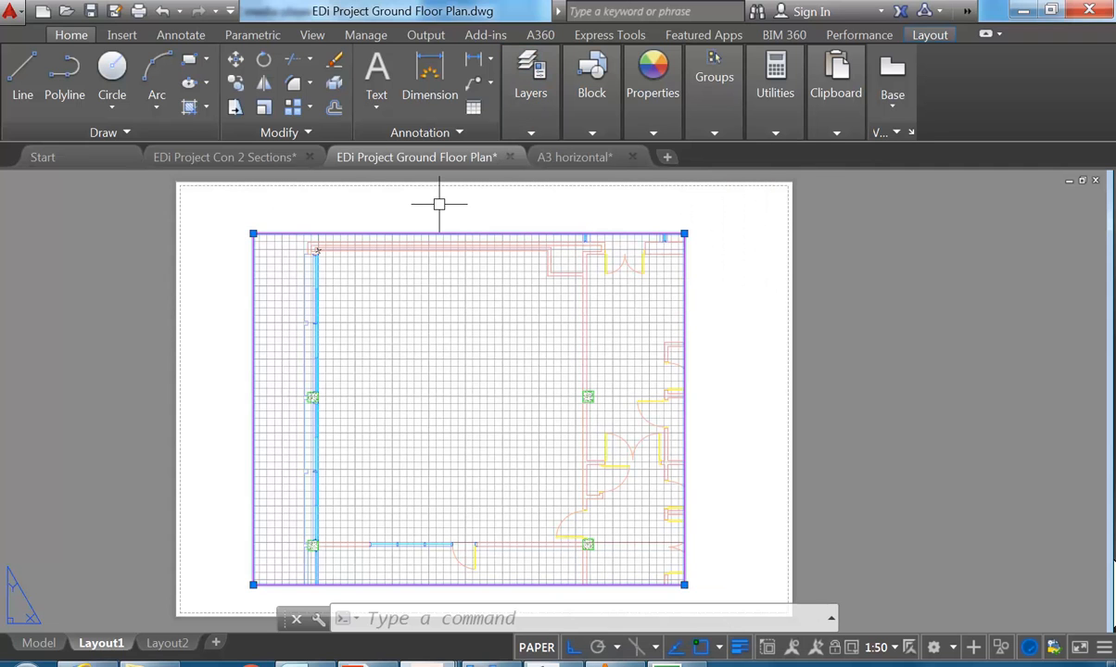
Preview the plot of Layout1 and exit the preview
click(9, 8)
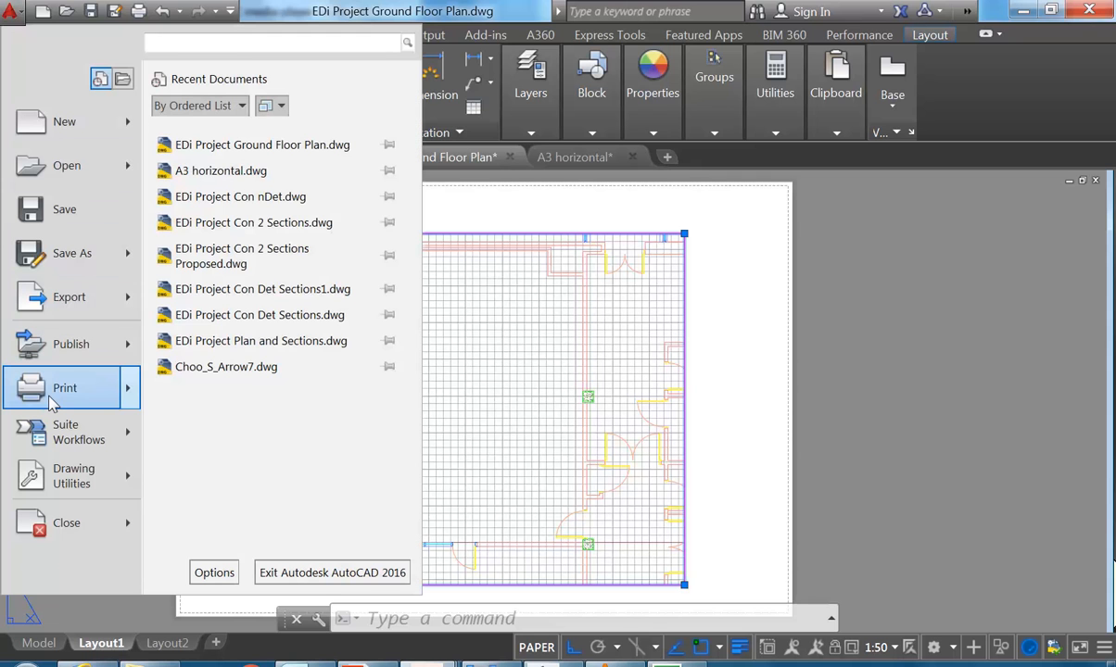
mouse_move(53, 404)
click(283, 263)
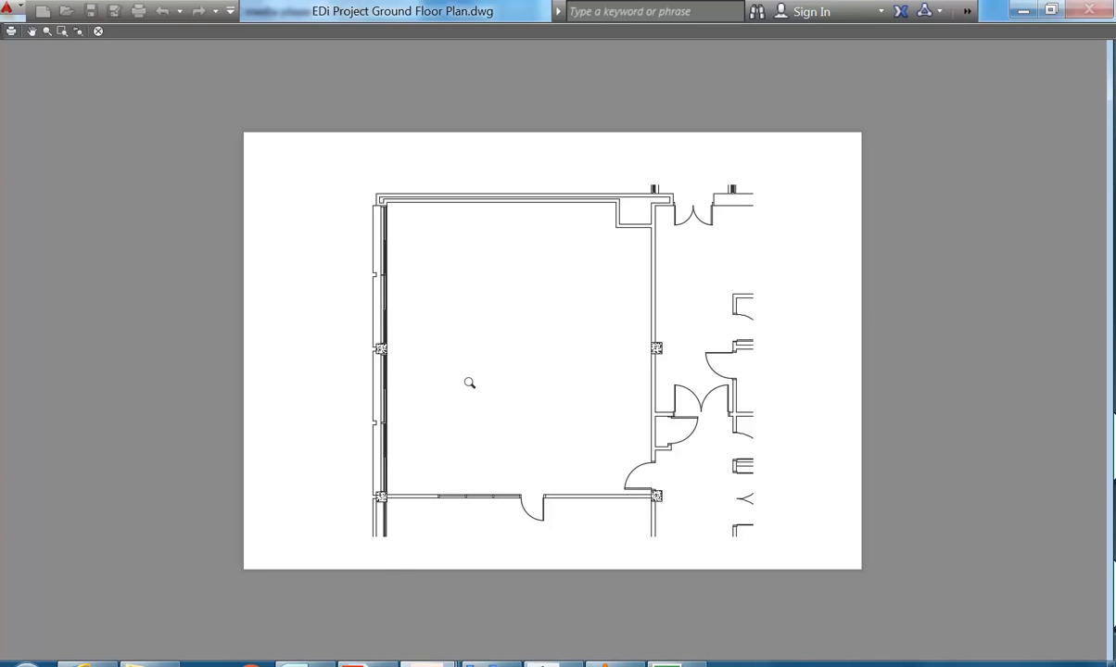
right_click(474, 356)
click(506, 366)
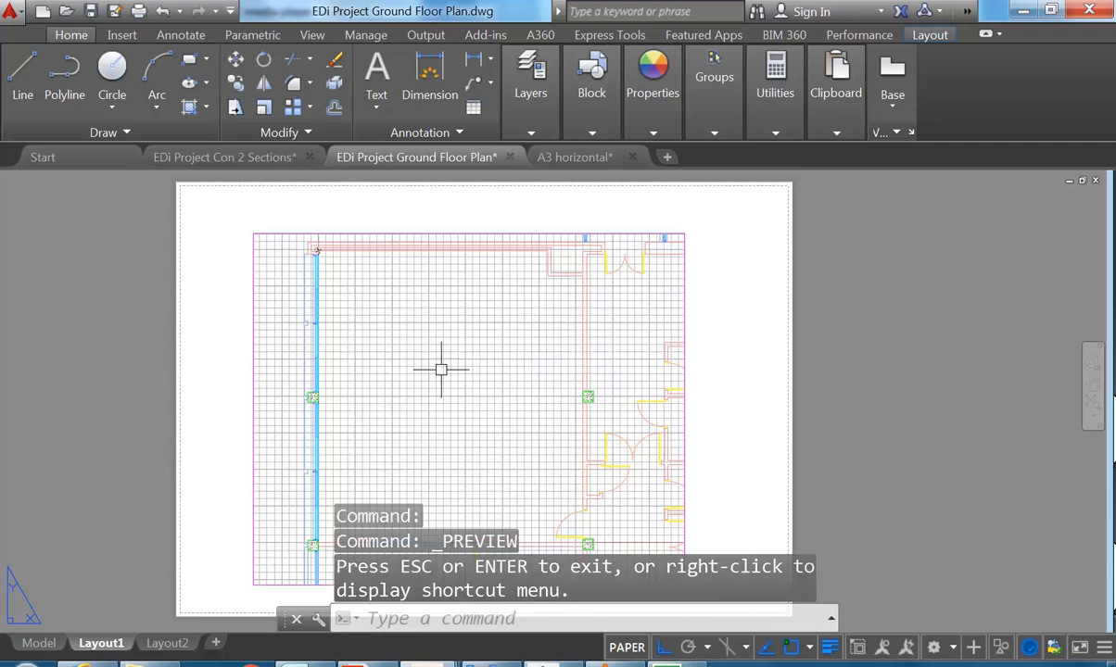
Stretch the viewport frame on Layout1 outward at its left, right and upper edges to enclose more of the floor plan
click(376, 222)
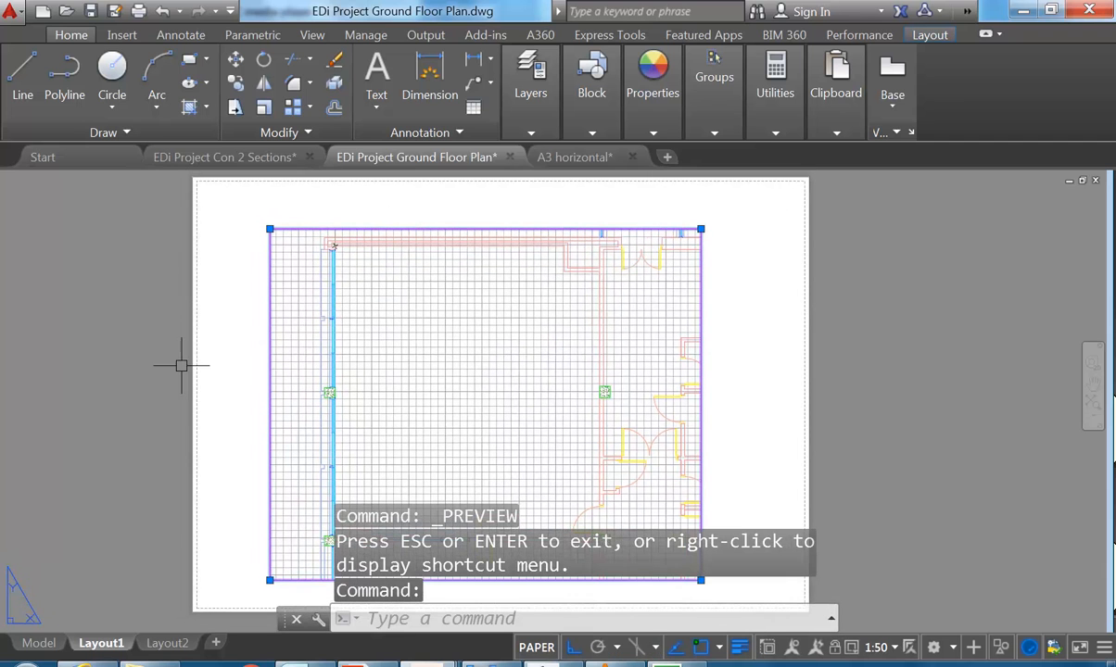
click(266, 229)
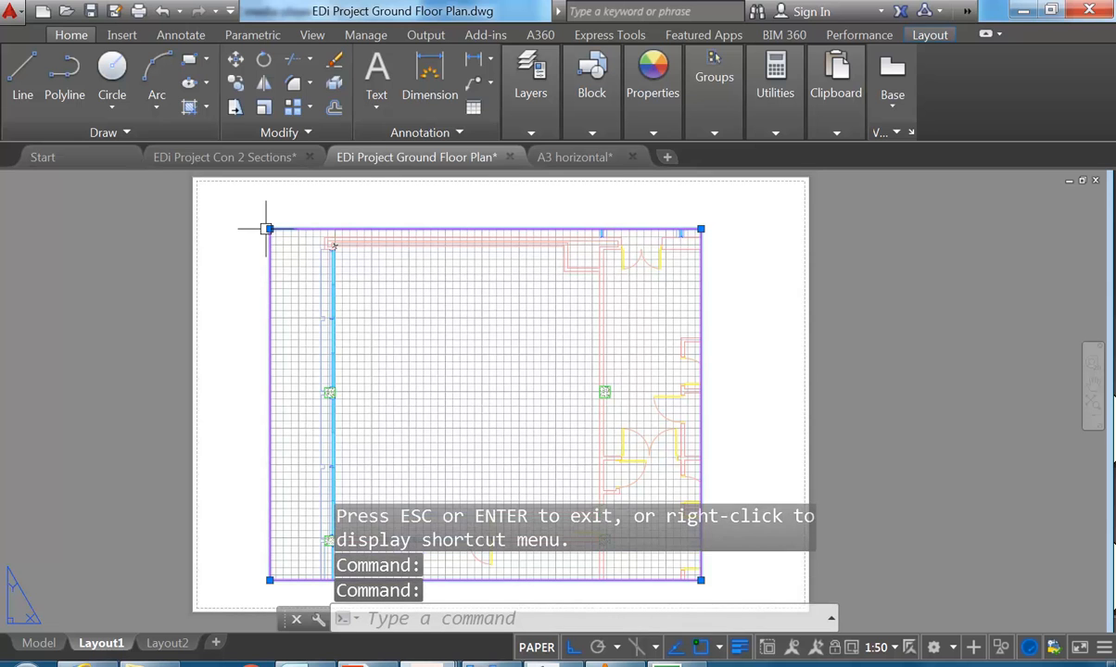
click(266, 229)
click(242, 199)
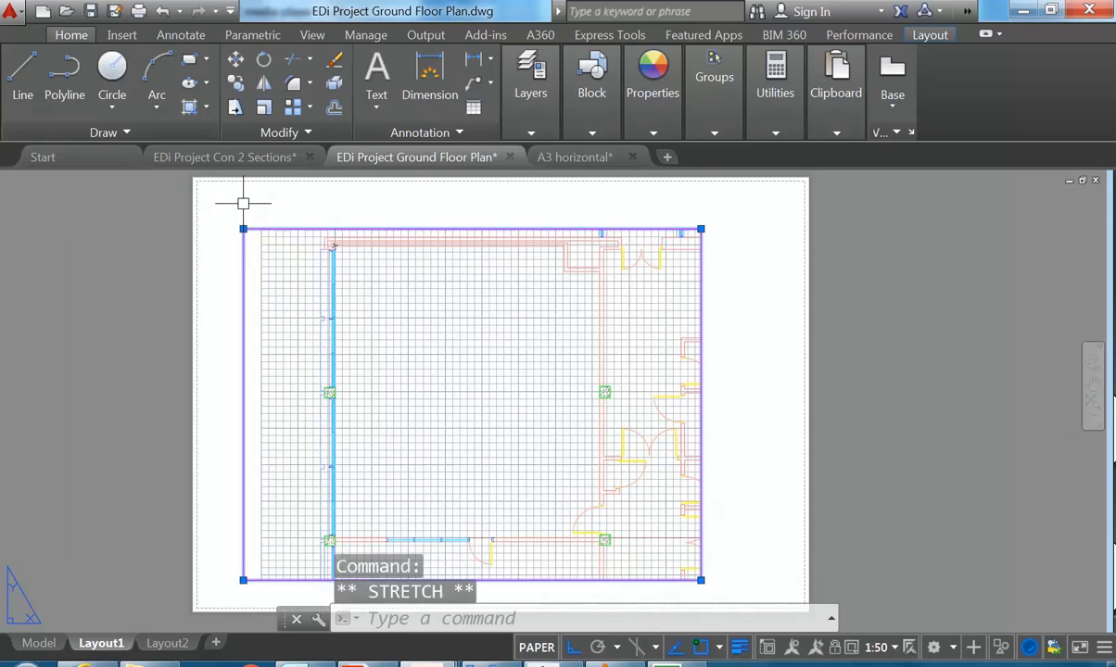
click(701, 229)
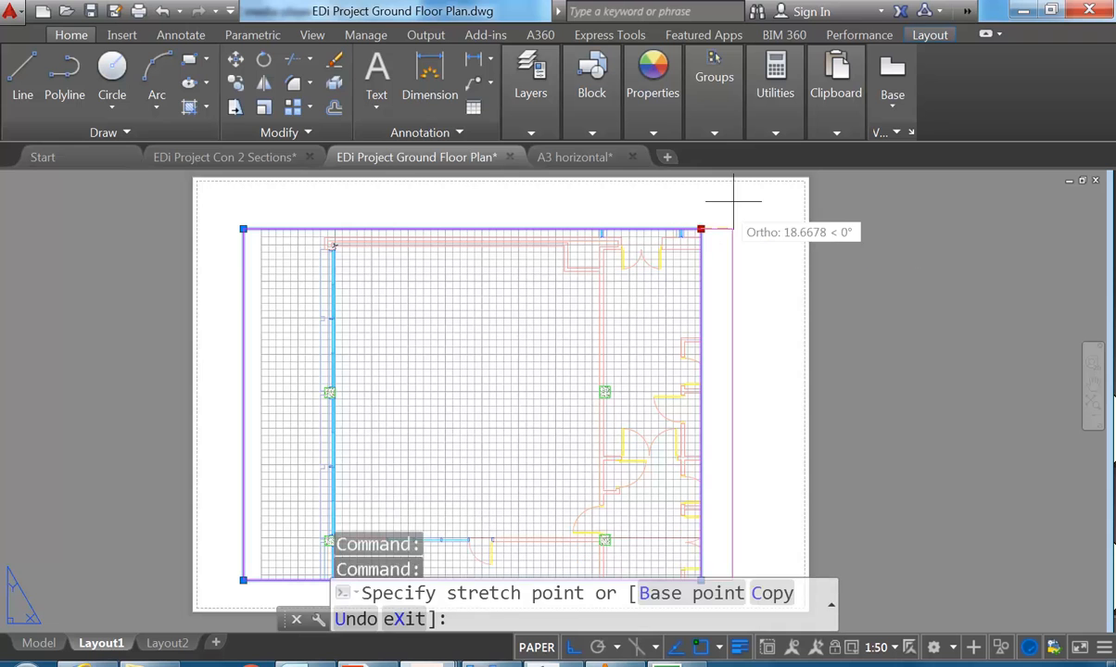
click(743, 203)
click(744, 229)
click(745, 213)
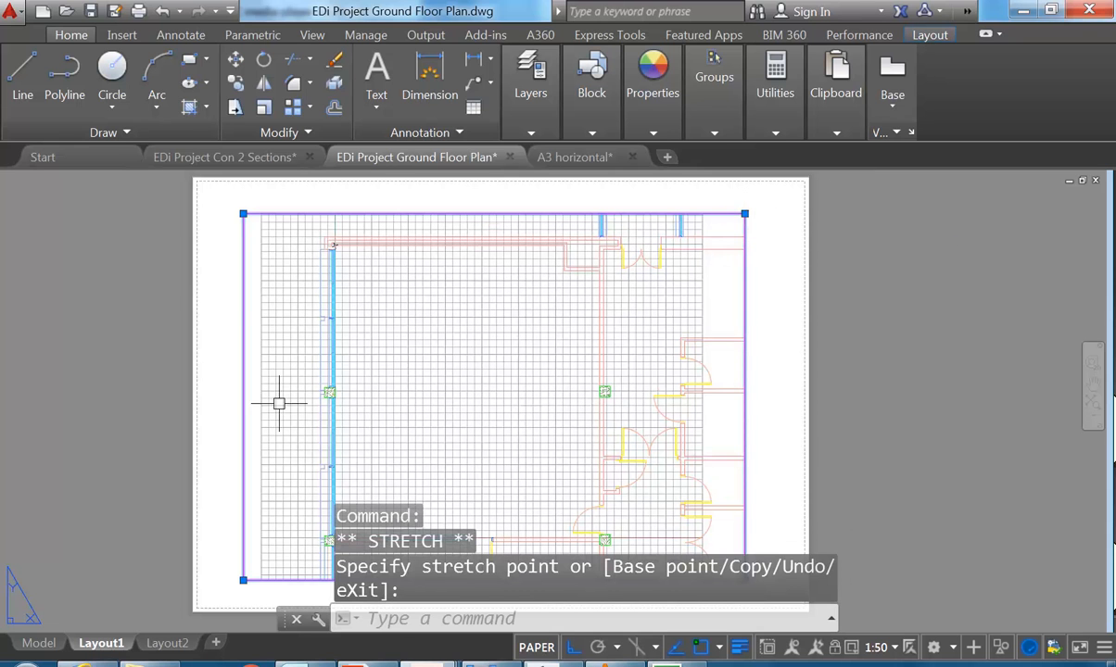
click(935, 35)
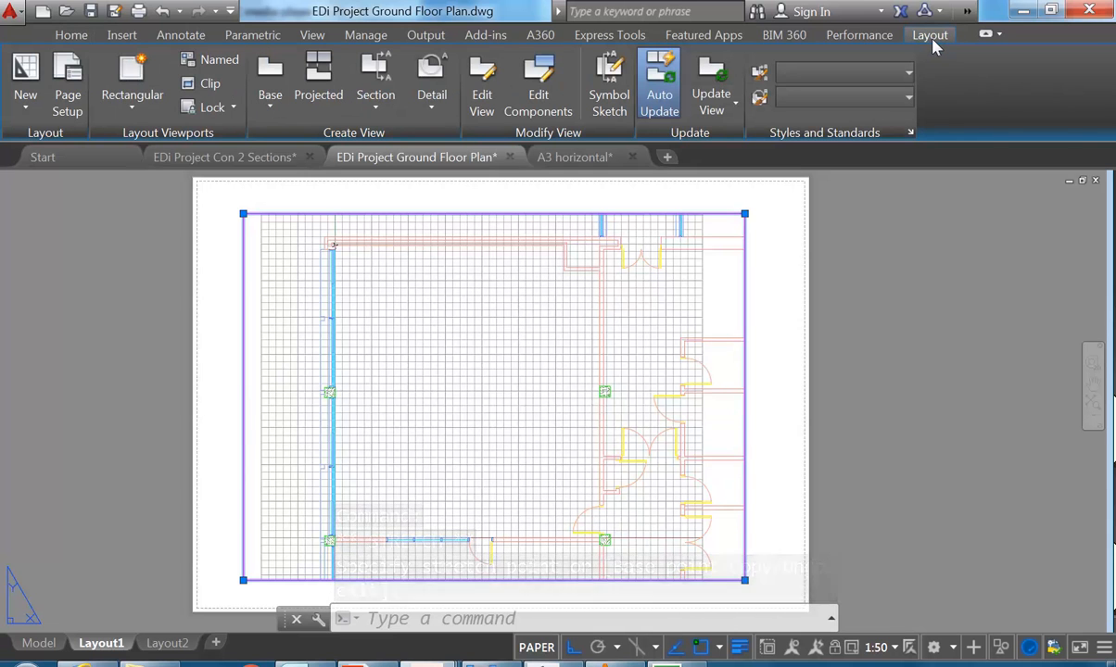
click(128, 113)
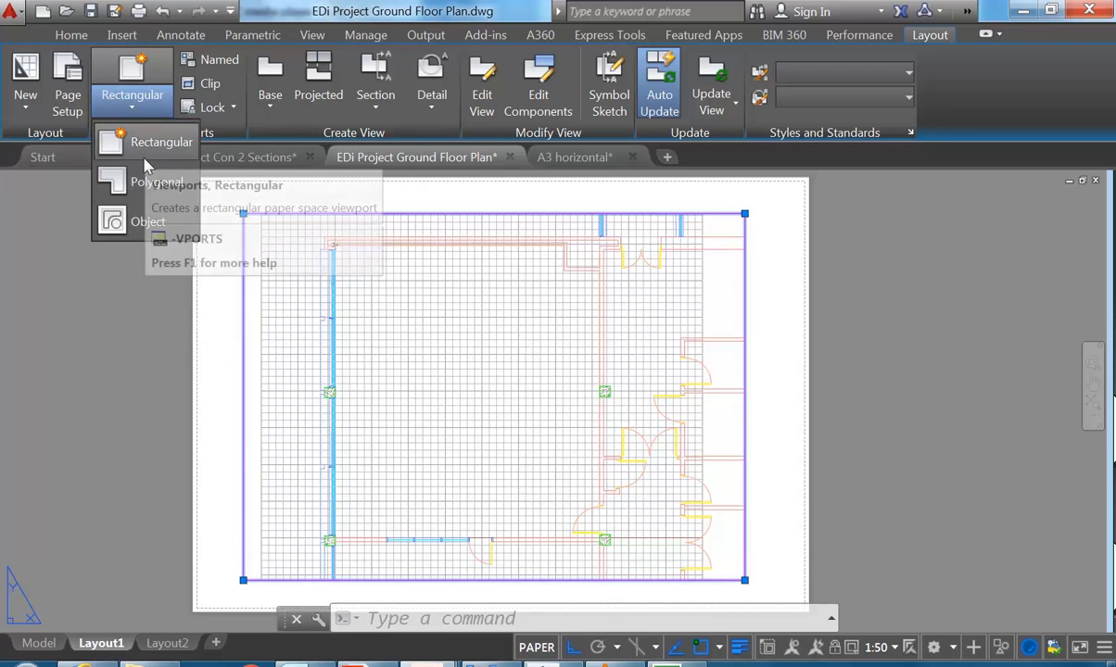
click(144, 109)
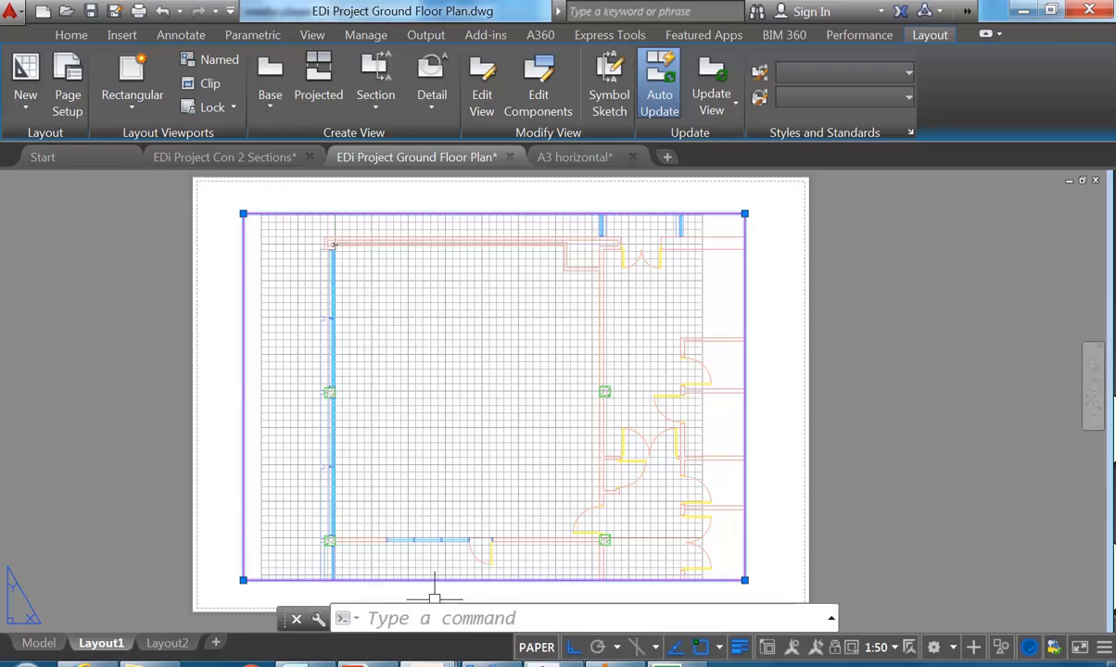
Check the submission scales in the assessment PDF in Acrobat Reader, return to the AutoCAD drawing and set the viewport scale to 1:50
click(431, 664)
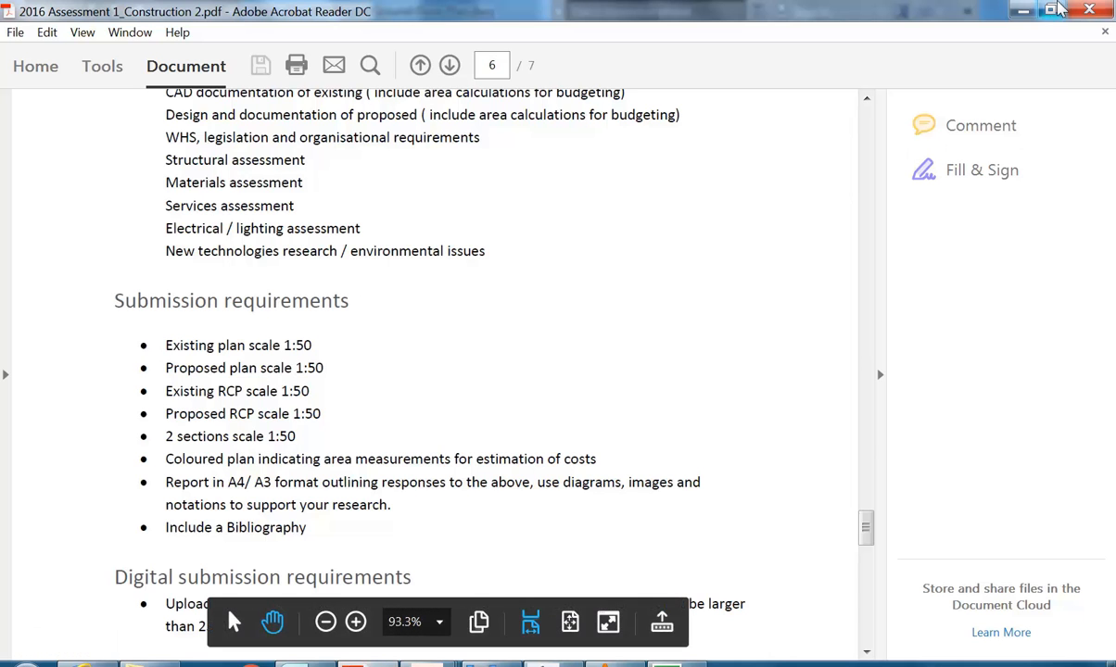
click(1022, 10)
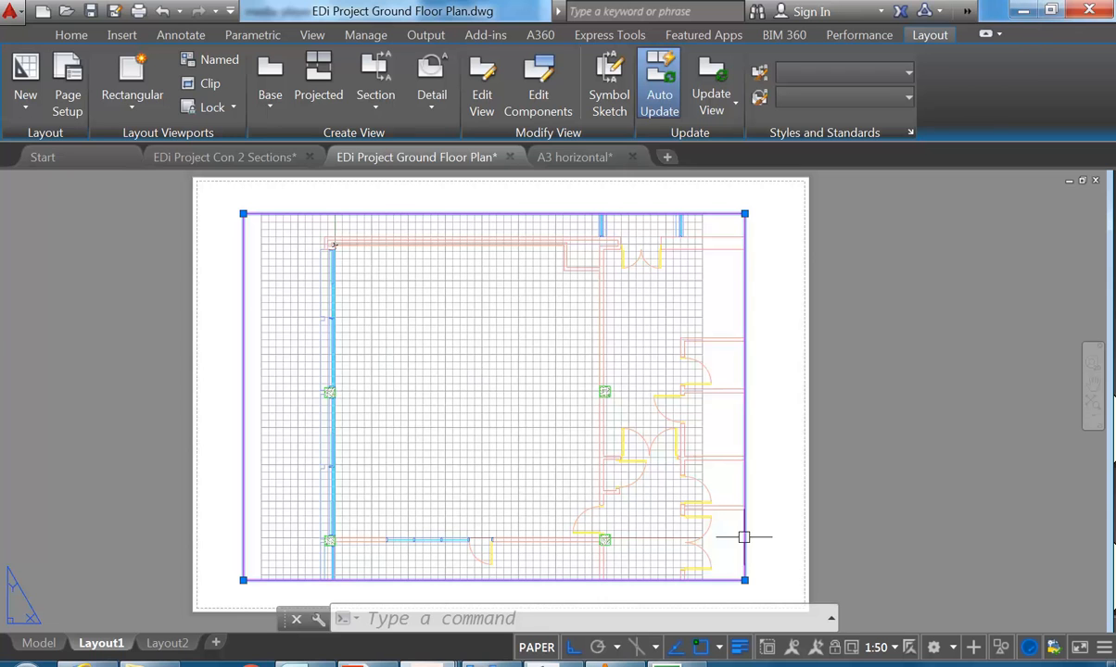
click(895, 650)
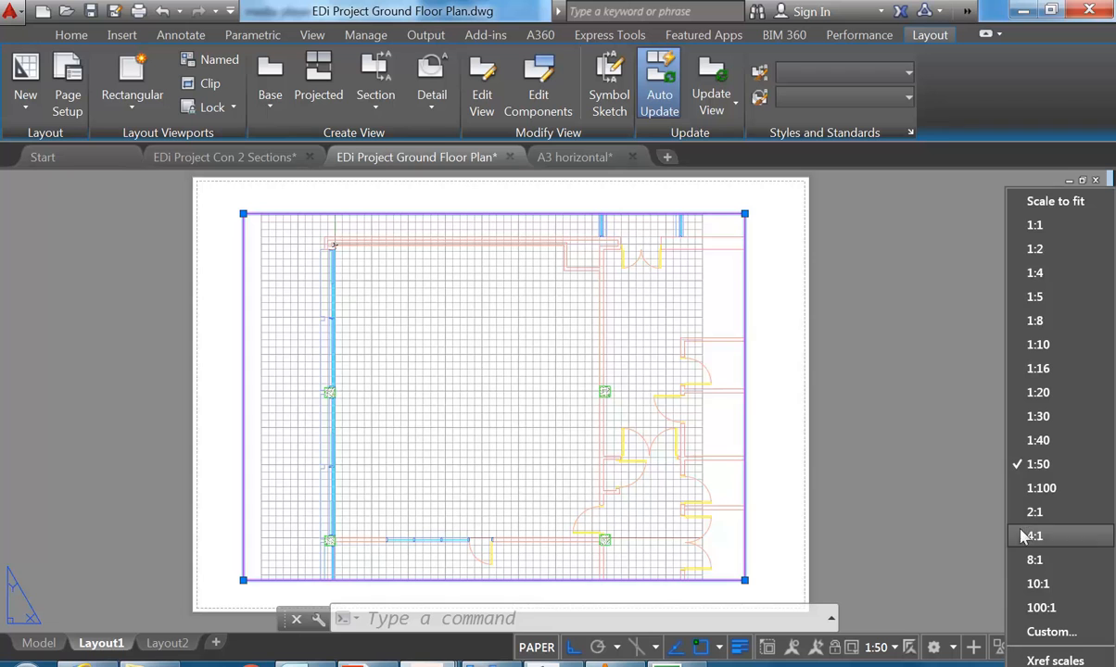
click(1043, 465)
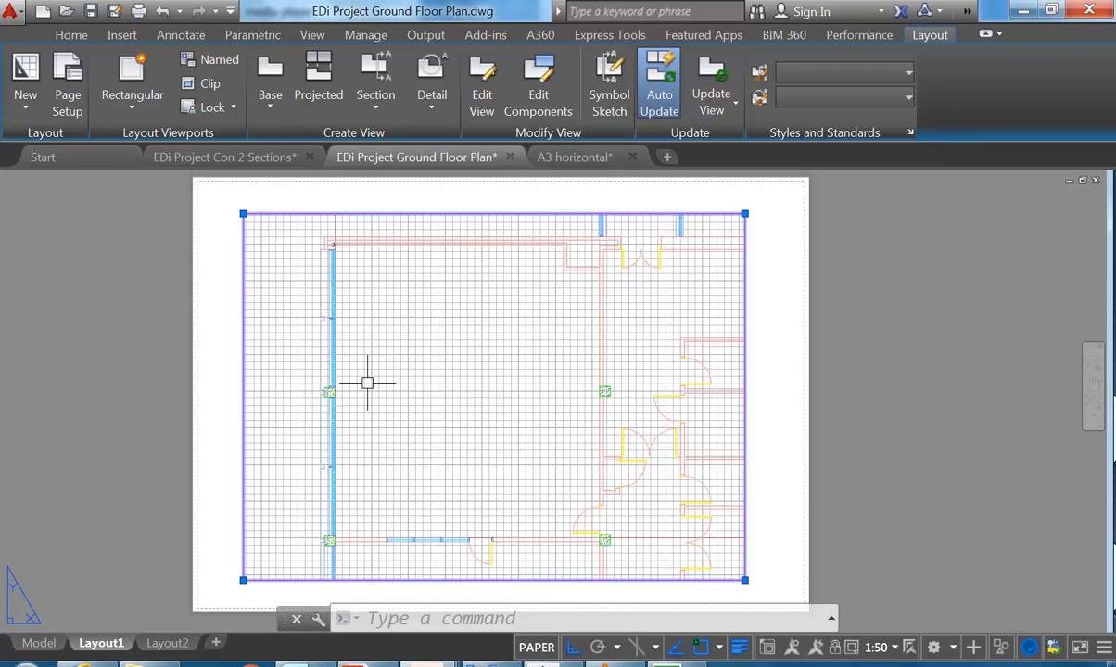
Toggle Layout1 repeatedly between model space and paper space, finishing in paper space
click(537, 648)
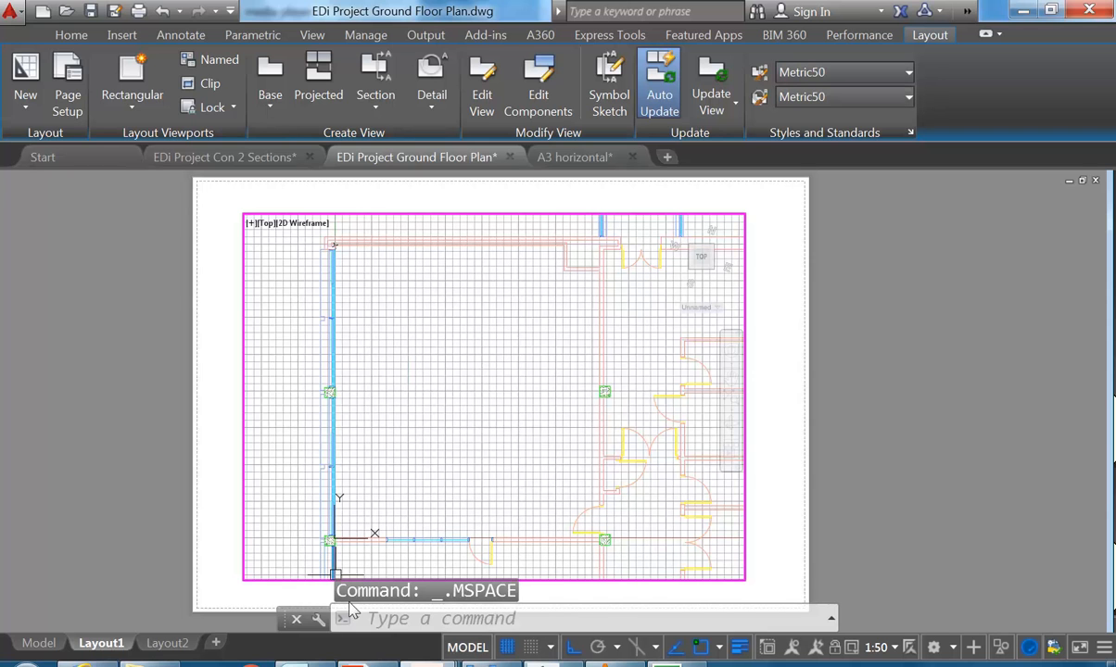
click(467, 648)
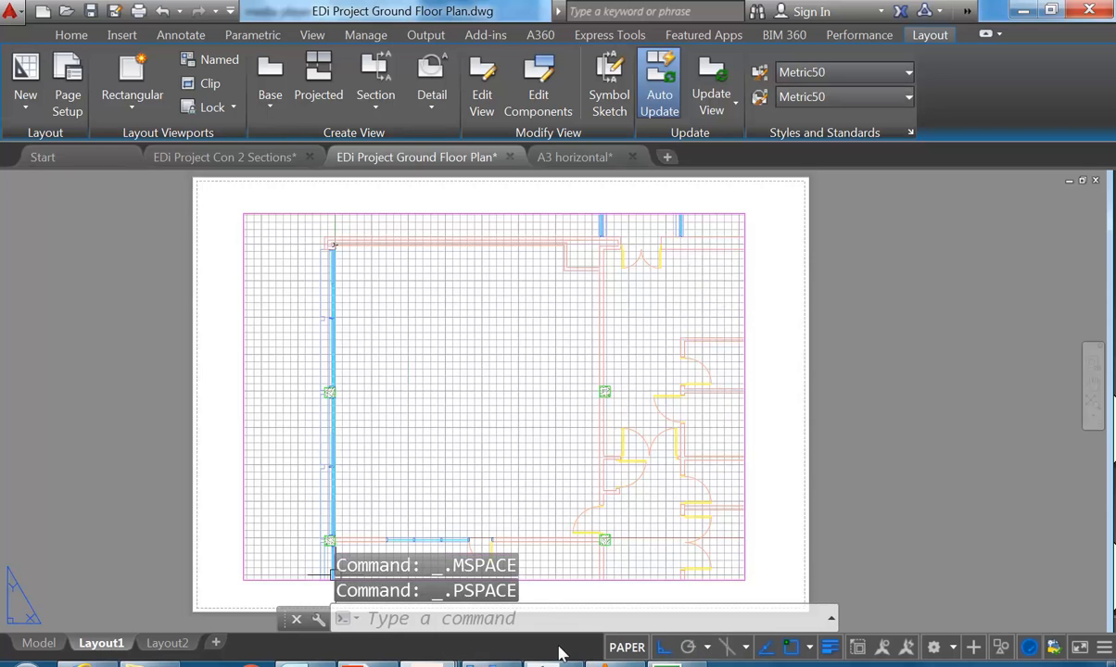
click(613, 649)
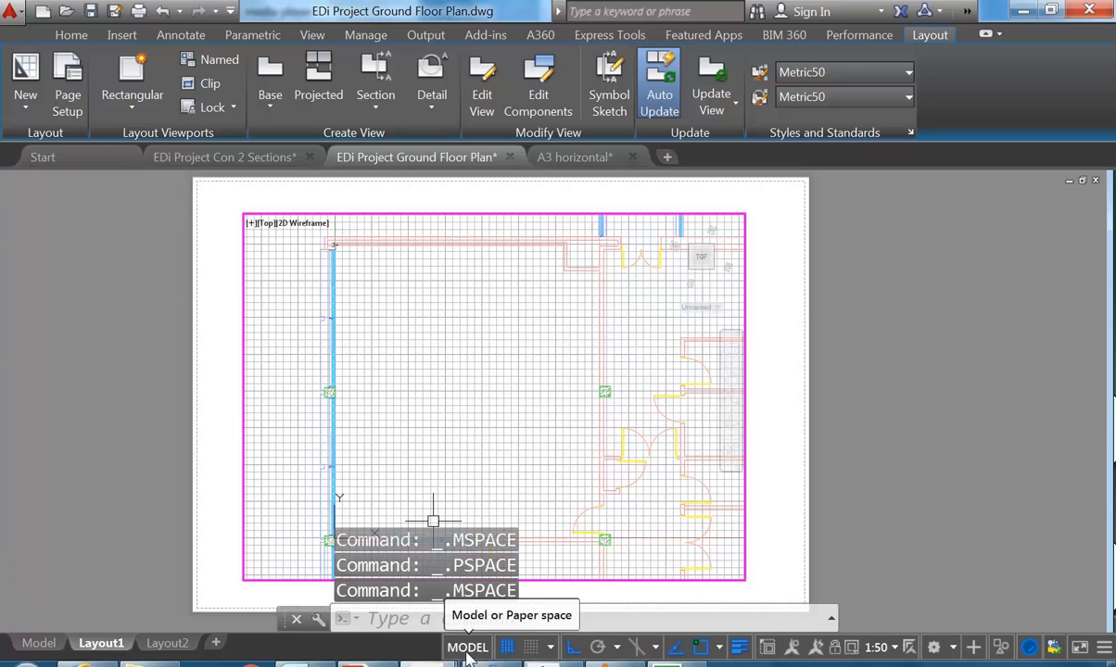
click(458, 651)
click(612, 654)
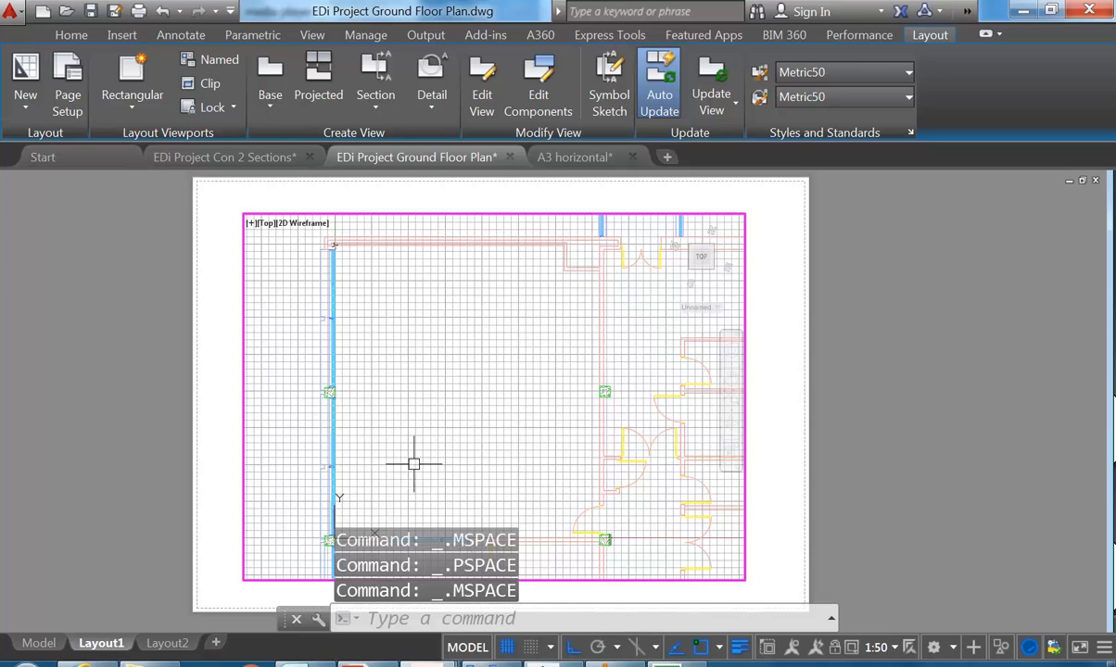
click(460, 651)
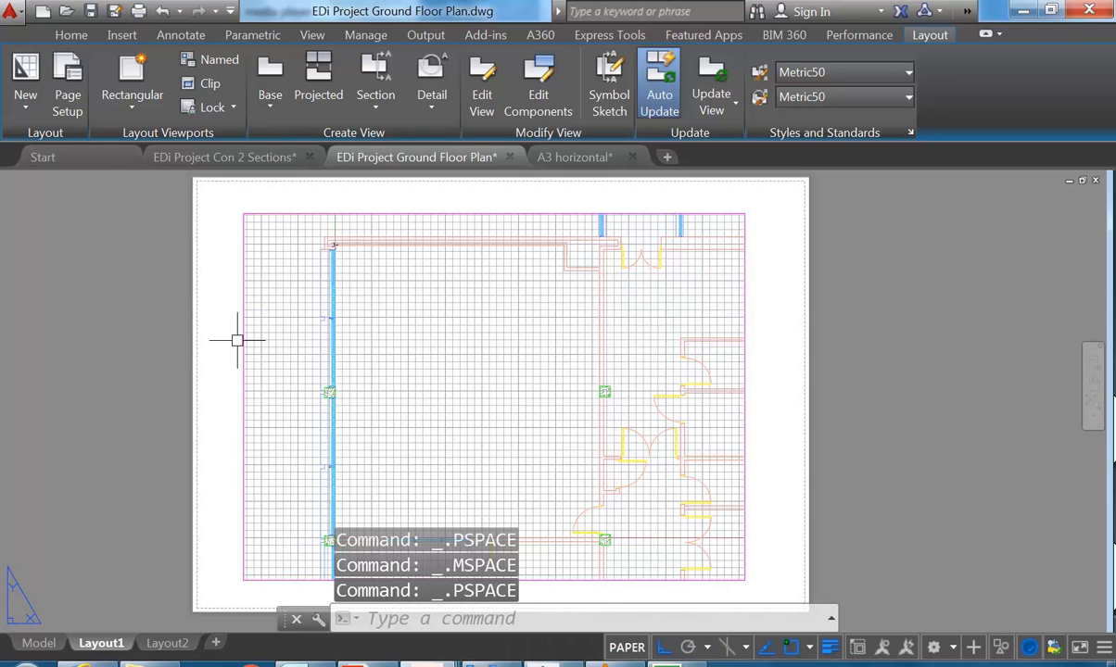
Activate the viewport directly on the sheet and return to paper space outside its frame, twice
double_click(458, 419)
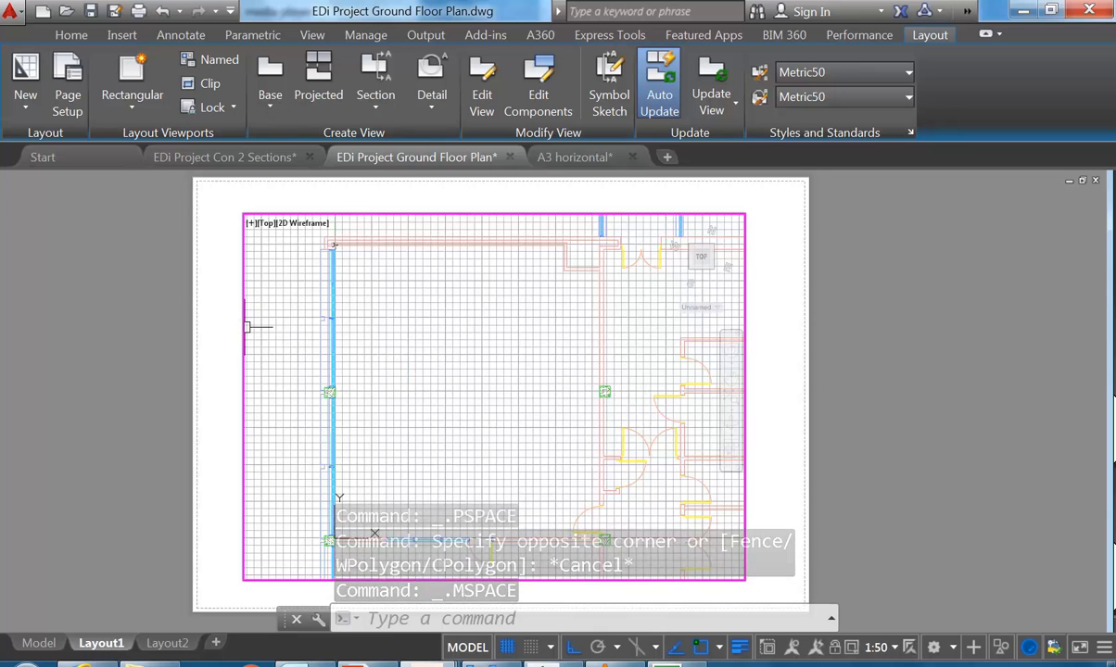
double_click(217, 329)
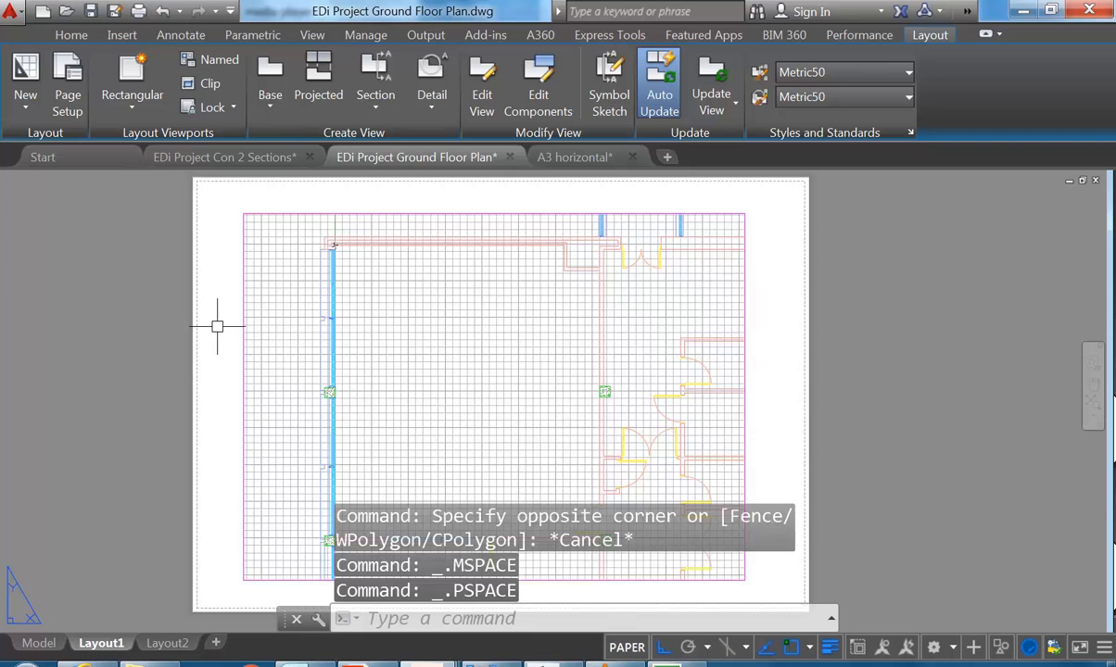
double_click(479, 354)
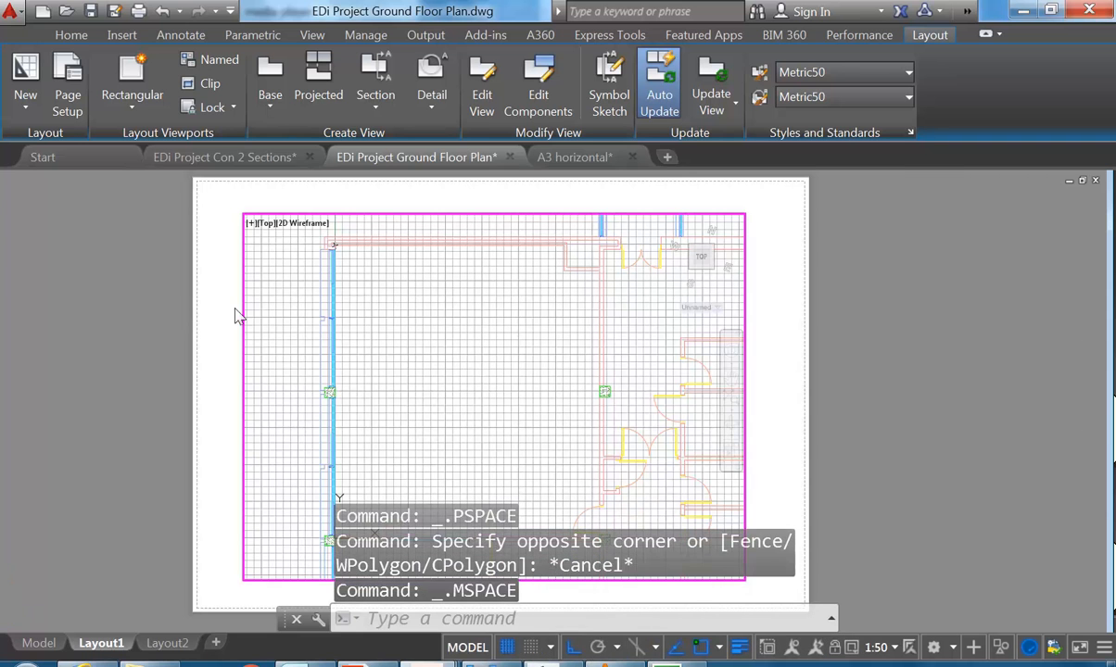
double_click(205, 309)
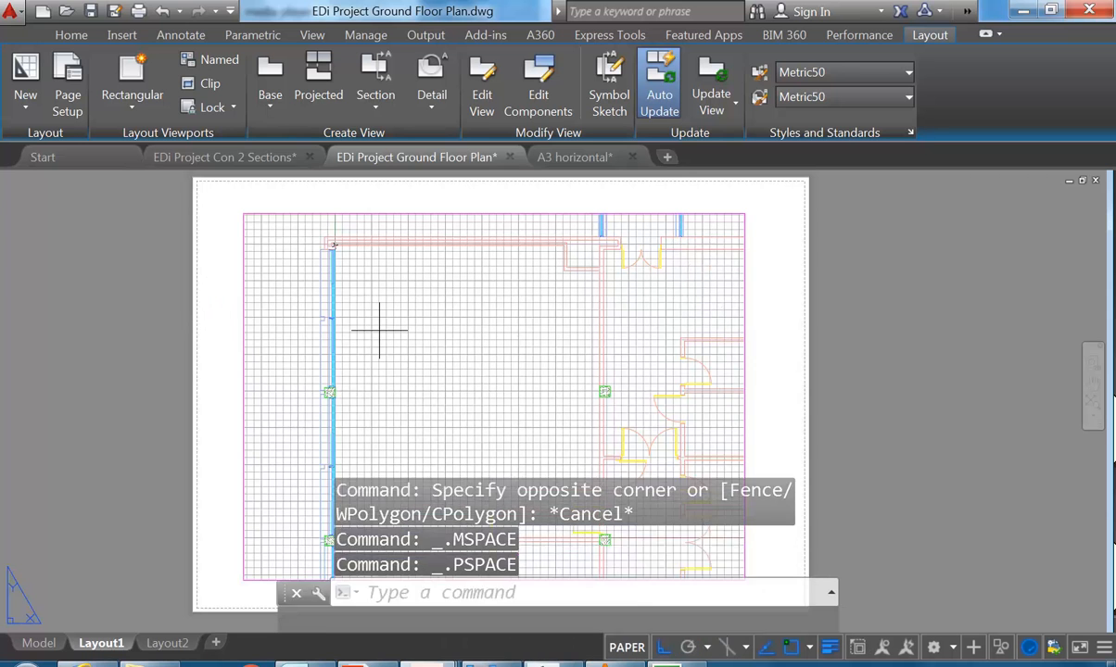
Activate the viewport's model space, then zoom and pan the ground floor plan inside the frame
double_click(405, 342)
scroll(467, 351, down, 4)
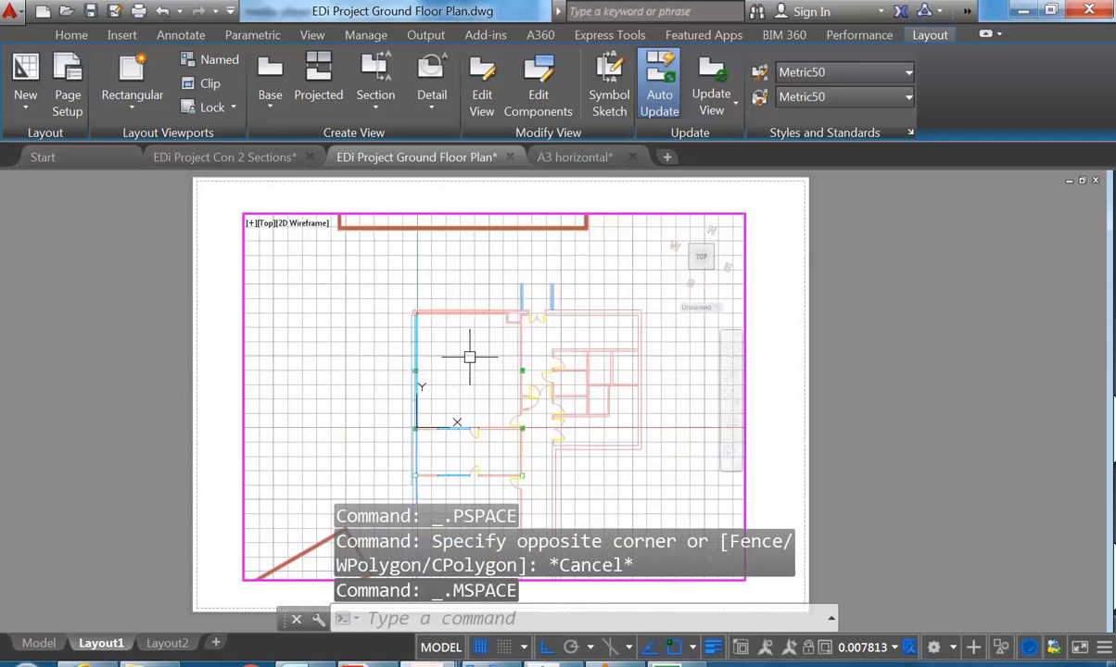
scroll(467, 356, up, 2)
scroll(469, 356, down, 1)
scroll(469, 356, up, 1)
scroll(469, 356, down, 1)
scroll(469, 356, up, 3)
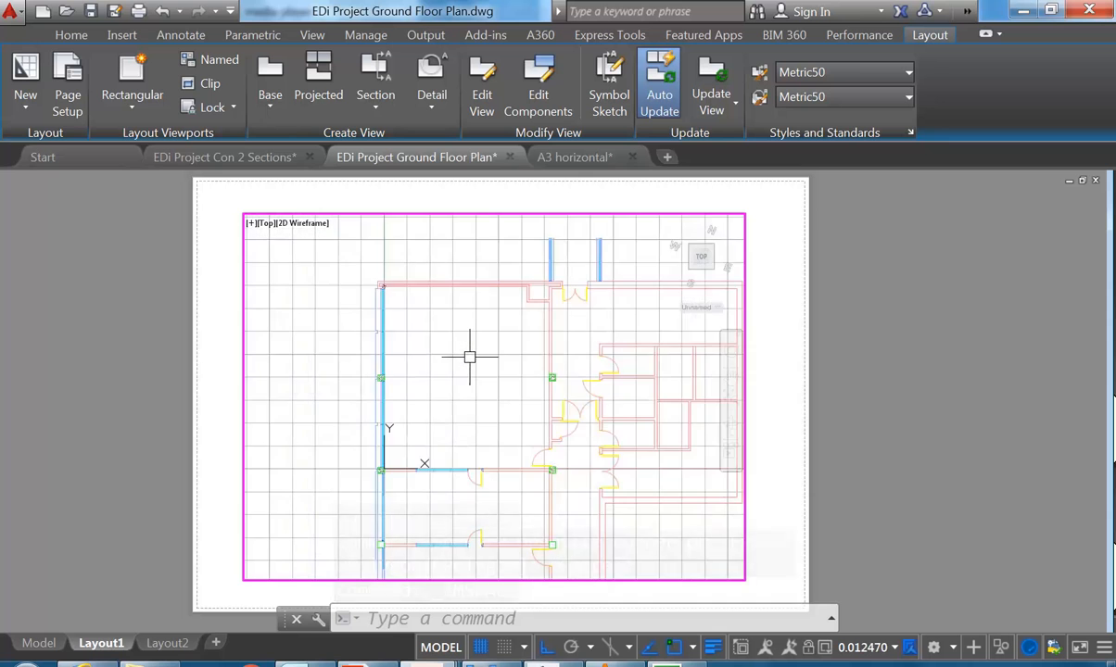
middle_drag(470, 357, 467, 388)
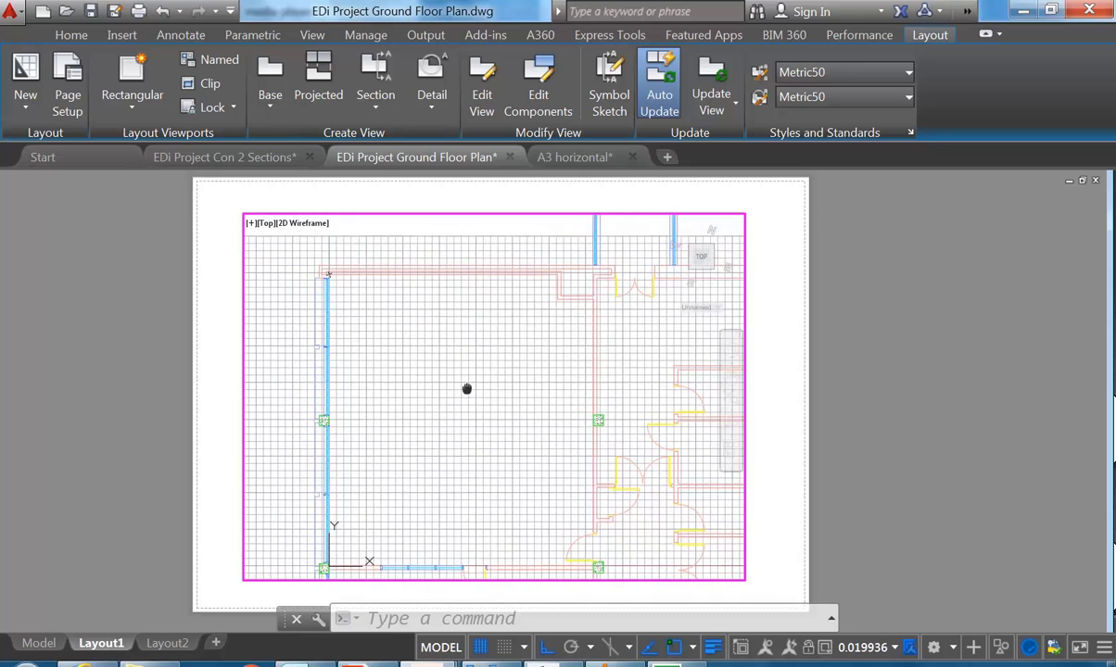
mouse_move(442, 443)
middle_down()
mouse_move(440, 403)
mouse_move(454, 428)
middle_up()
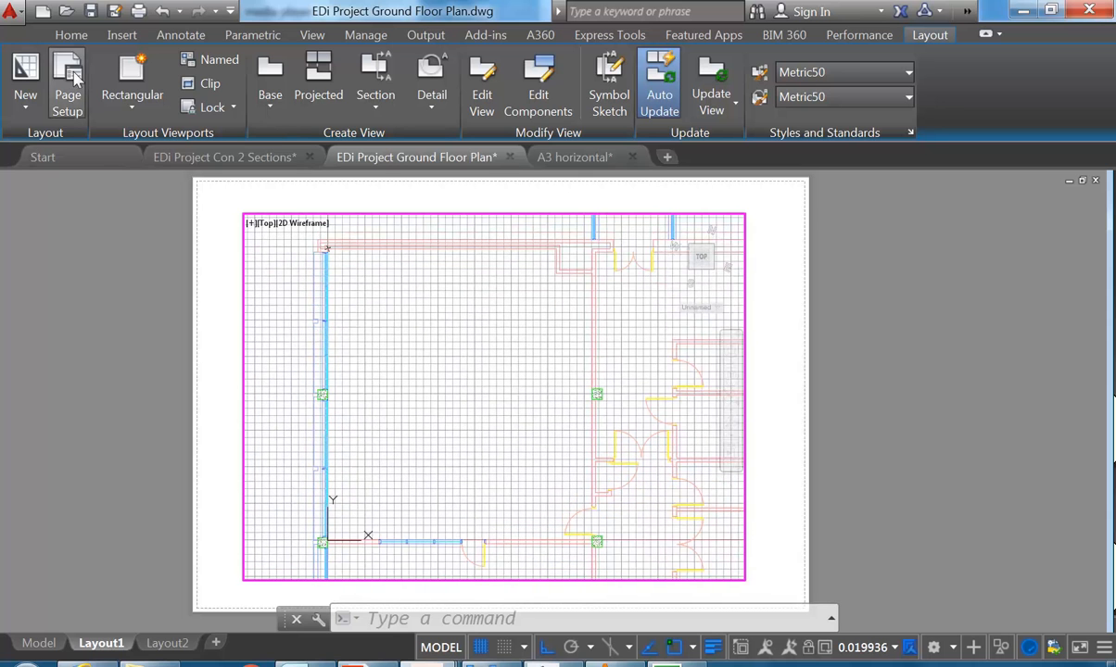
Draw three connected freehand line segments inside the large room through the active viewport, with Ortho turned off
click(72, 34)
click(27, 76)
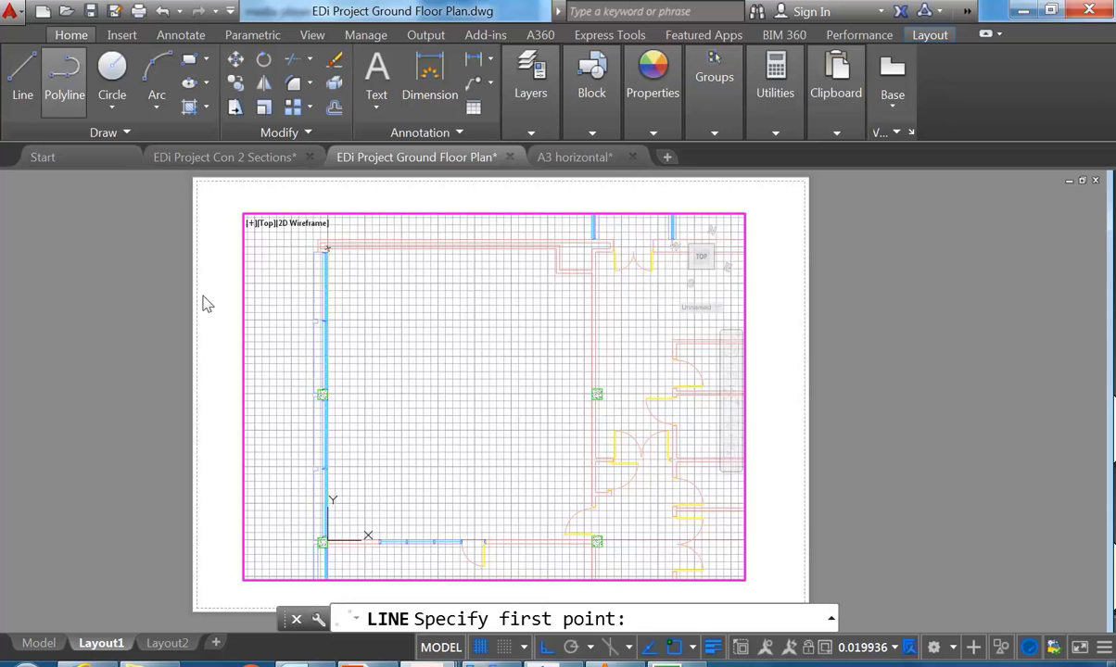
click(443, 437)
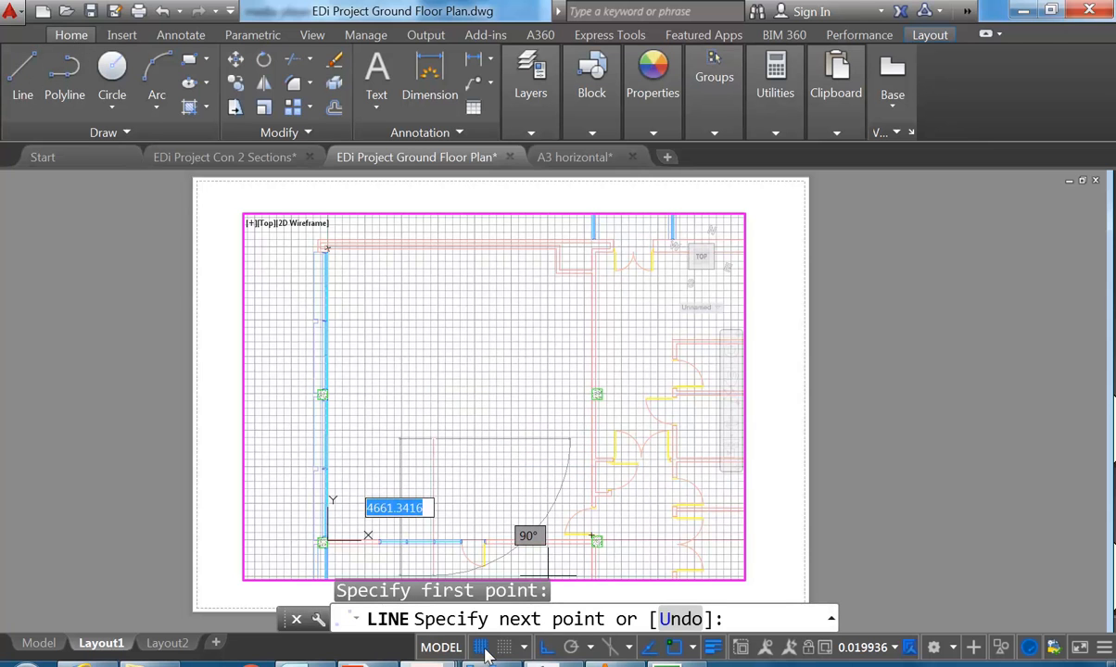
click(548, 648)
click(496, 325)
click(405, 304)
scroll(379, 369, down, 4)
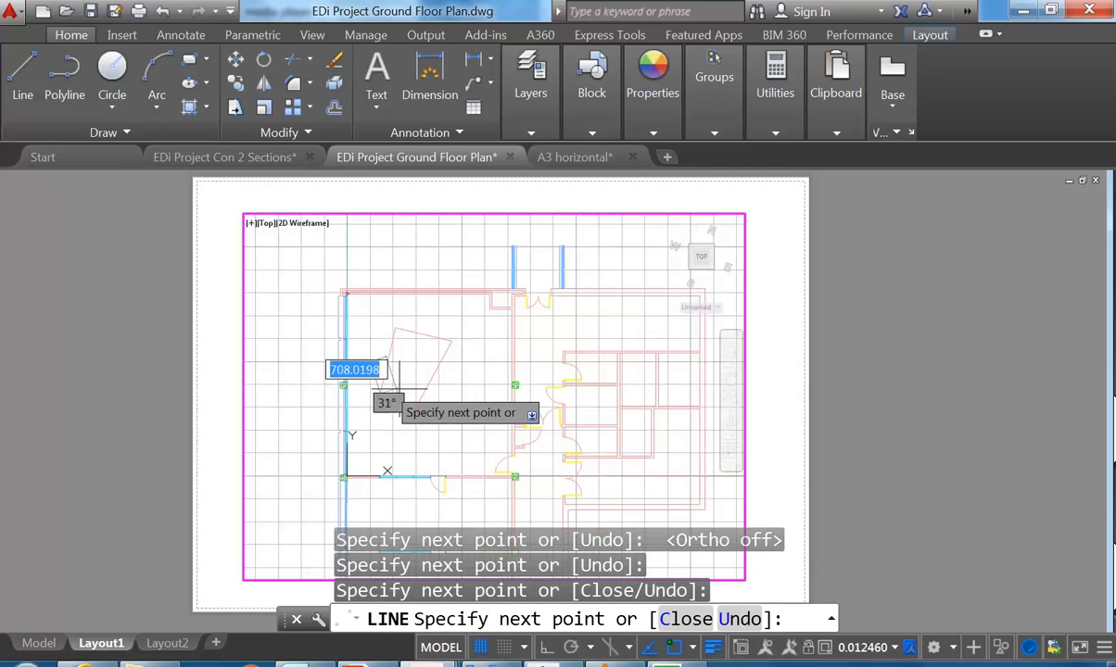
scroll(396, 443, up, 2)
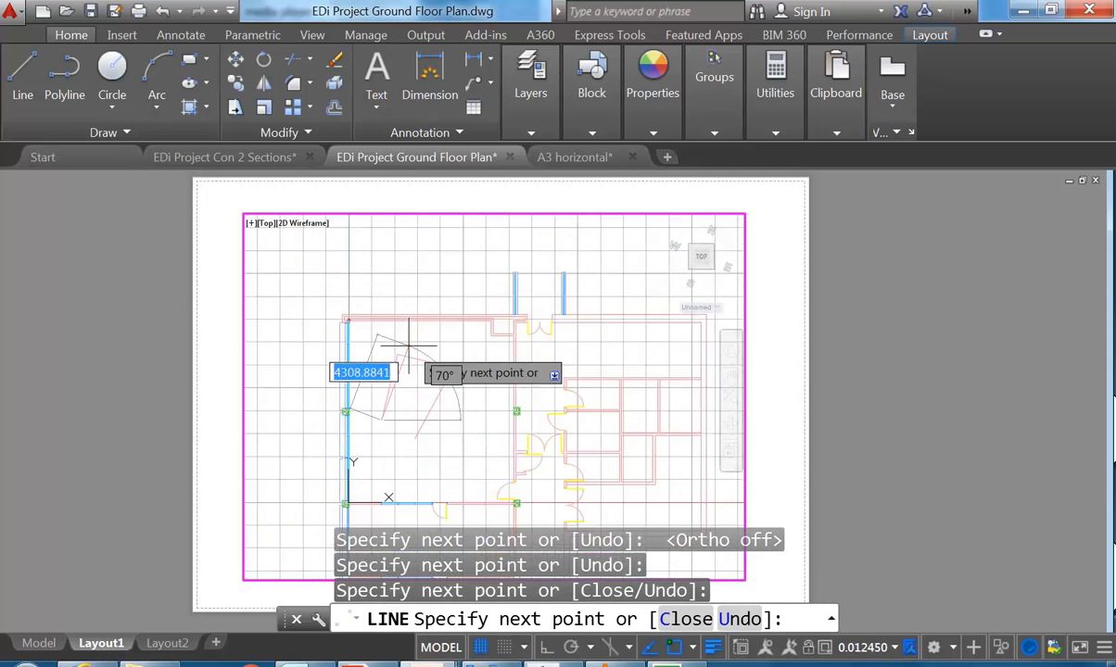
scroll(407, 331, up, 2)
middle_drag(417, 389, 586, 369)
middle_drag(510, 407, 573, 401)
right_click(428, 320)
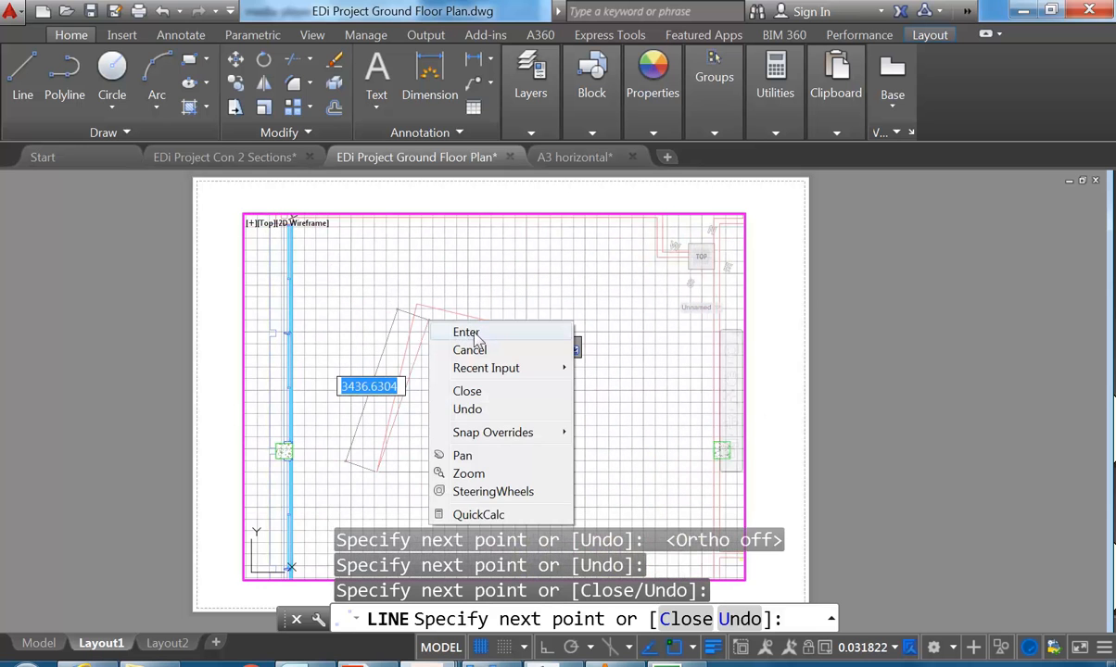
click(472, 333)
Erase the three test lines from the large room and zoom the viewport out to the wider plan
click(577, 229)
click(344, 454)
key(Delete)
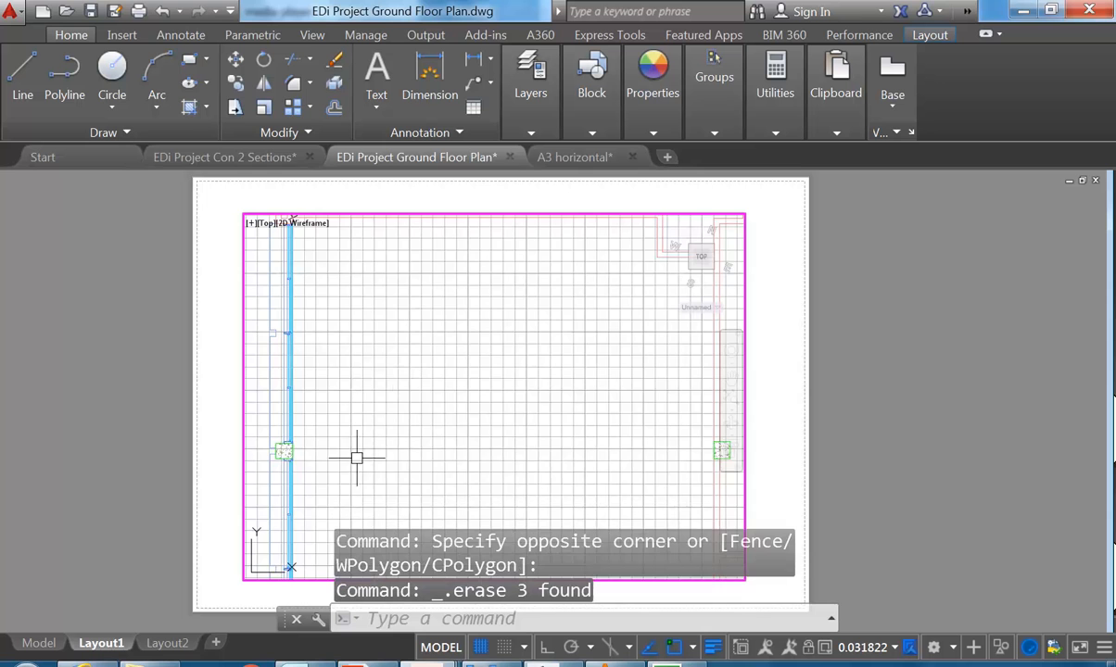
scroll(402, 381, down, 3)
middle_drag(429, 392, 402, 381)
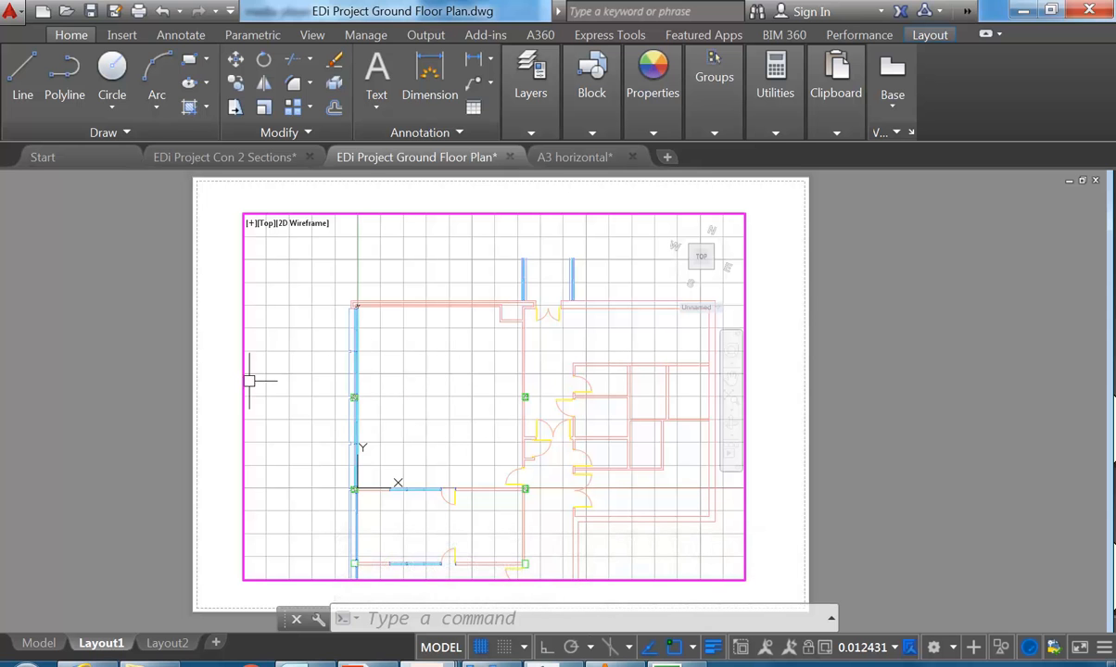
Frame the large room inside the active viewport and set the viewport scale to 1:50
middle_drag(414, 366, 445, 381)
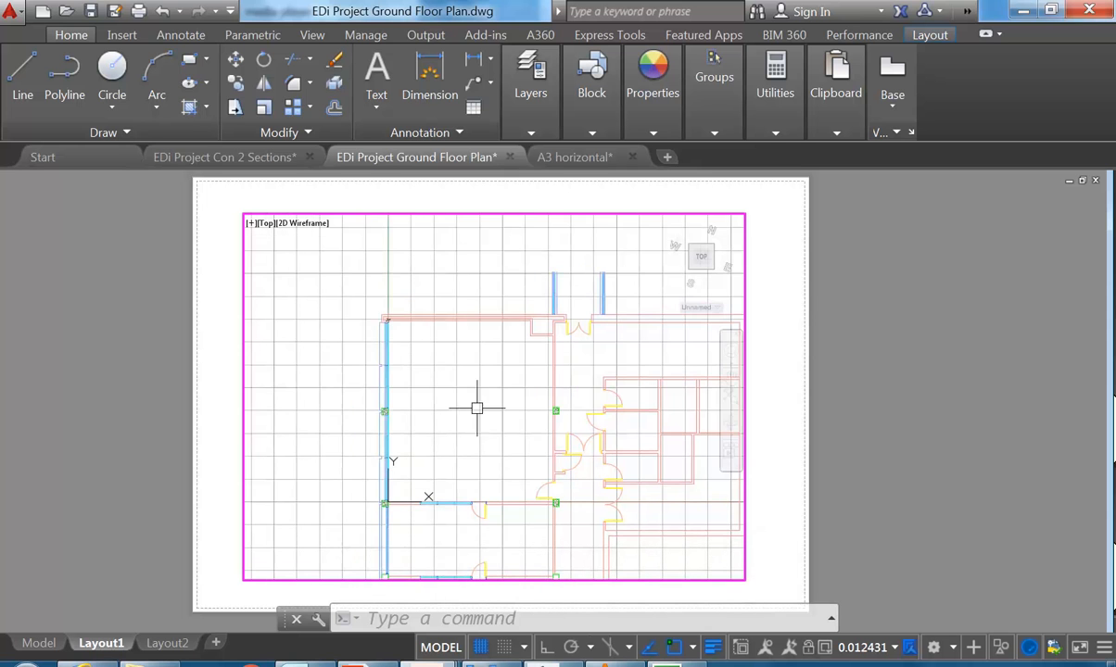
scroll(498, 410, up, 2)
mouse_move(499, 422)
middle_down()
mouse_move(496, 394)
mouse_move(502, 403)
middle_up()
scroll(498, 402, down, 2)
scroll(497, 400, up, 2)
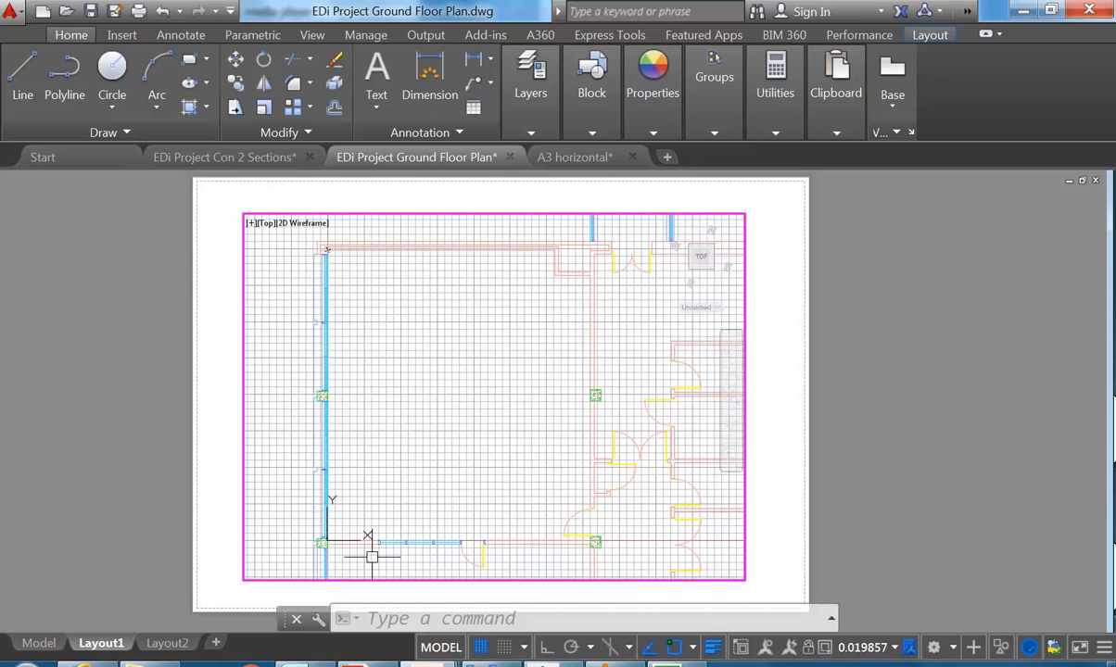
click(893, 646)
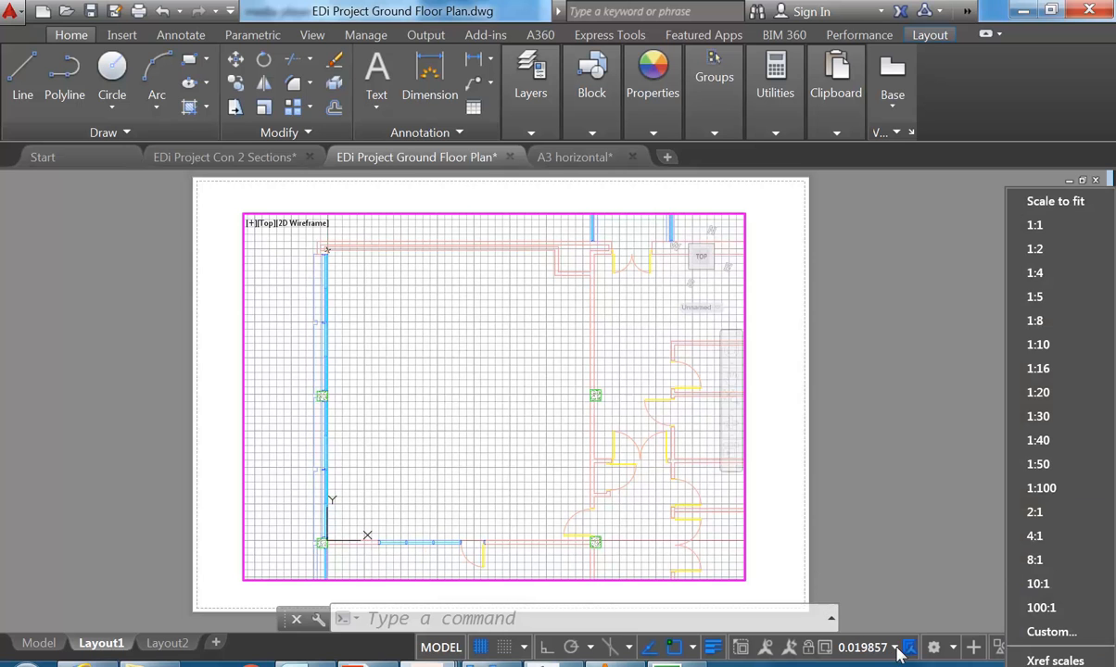
click(1050, 469)
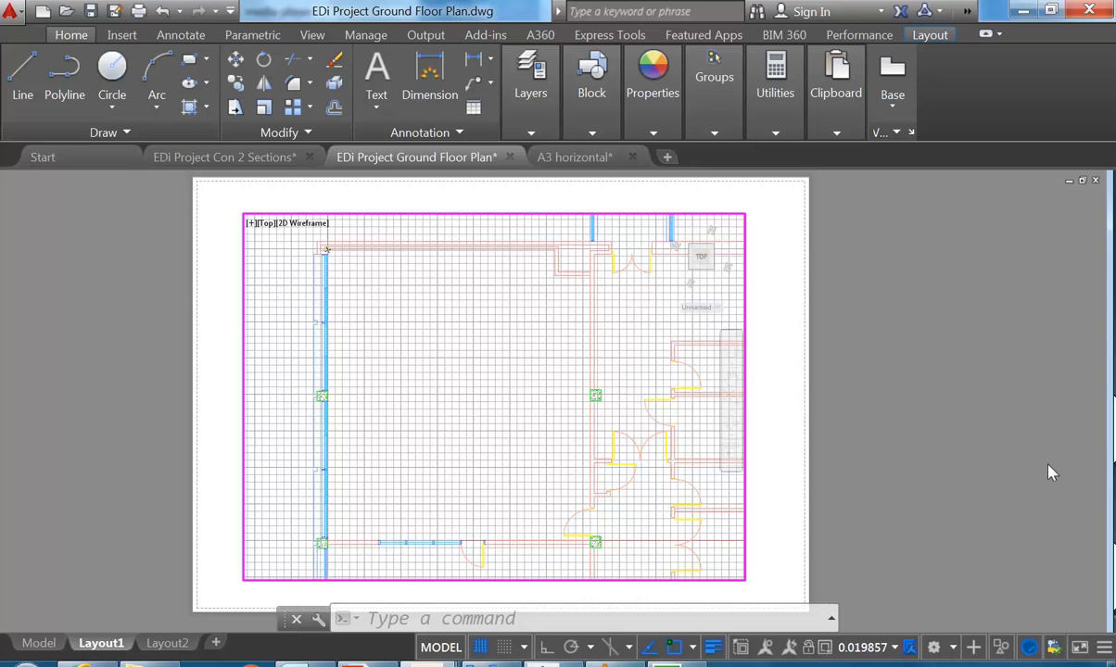
Try the viewport at a scale of 1:100 and set it back to 1:50
click(896, 649)
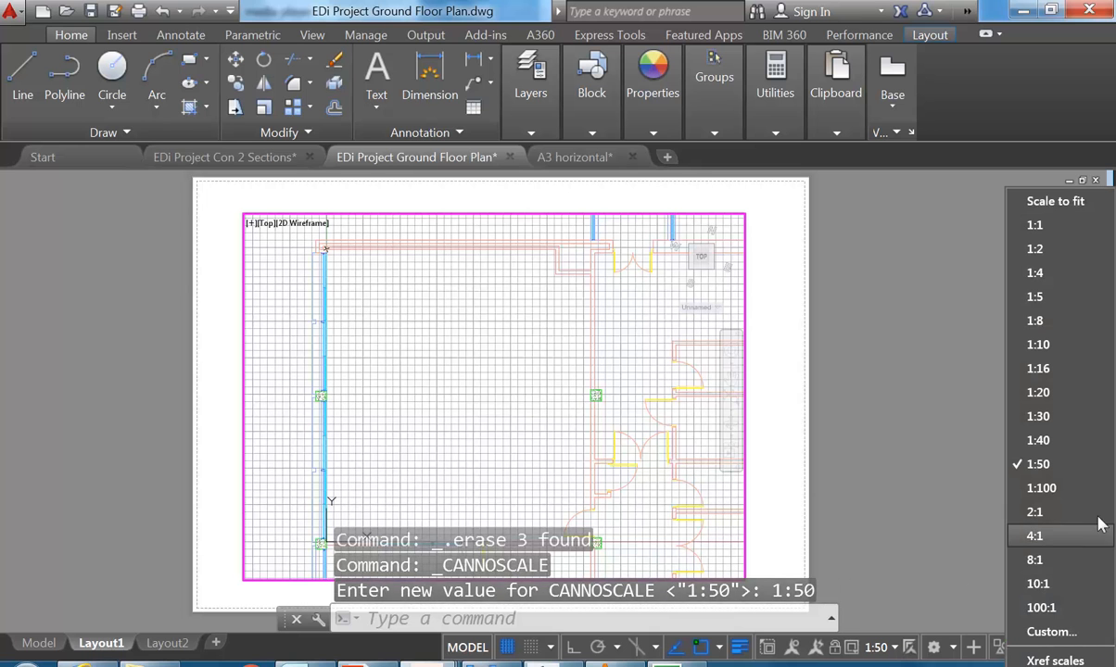
click(997, 487)
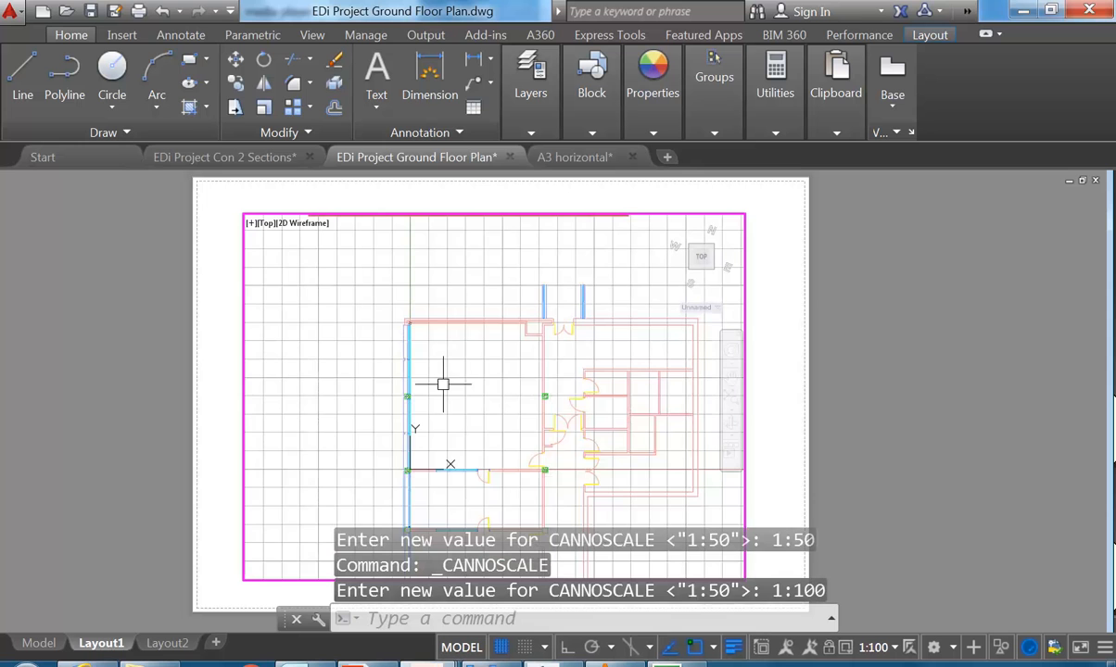
click(876, 647)
click(1038, 465)
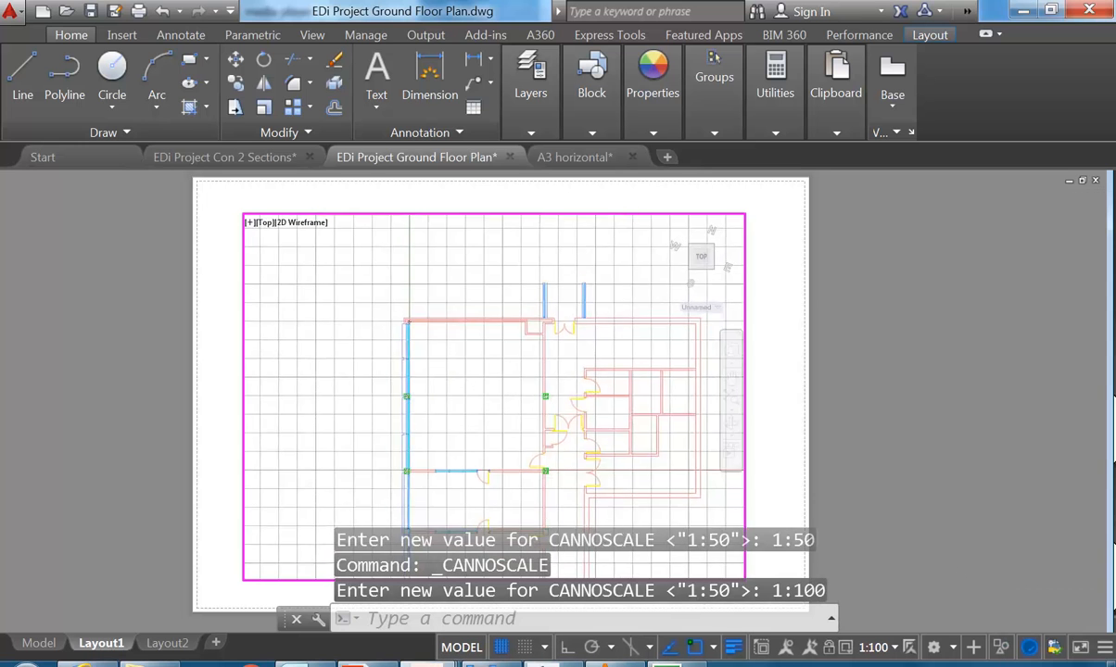
Return to paper space and narrow the viewport by stretching its upper-right corner inward along the upper edge
middle_drag(435, 387, 426, 384)
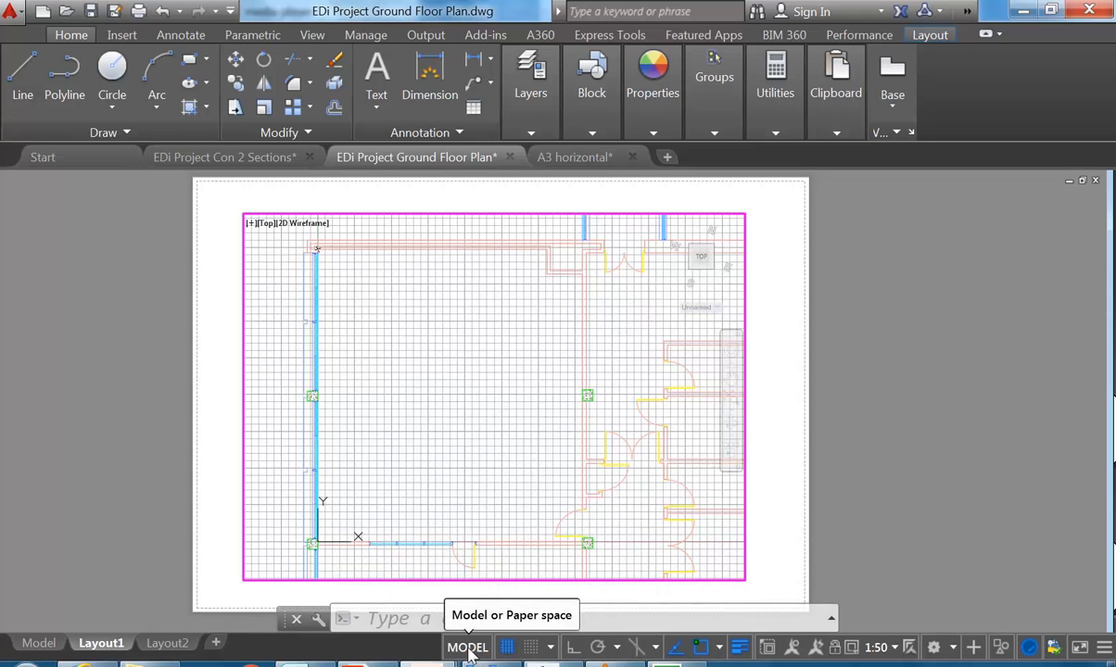
double_click(906, 363)
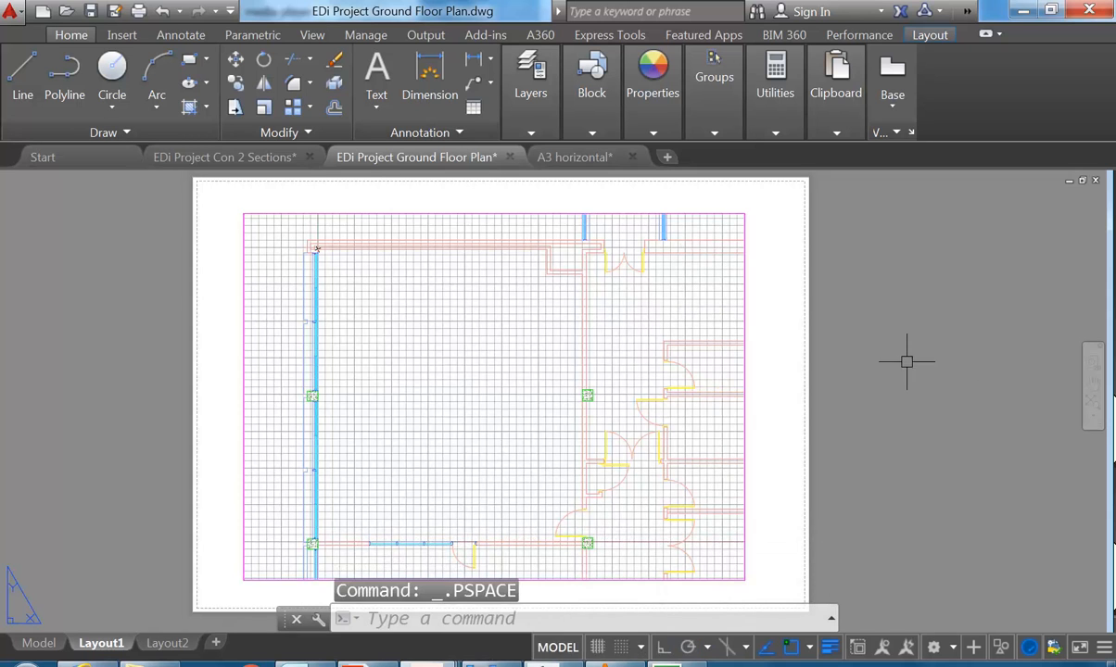
click(744, 361)
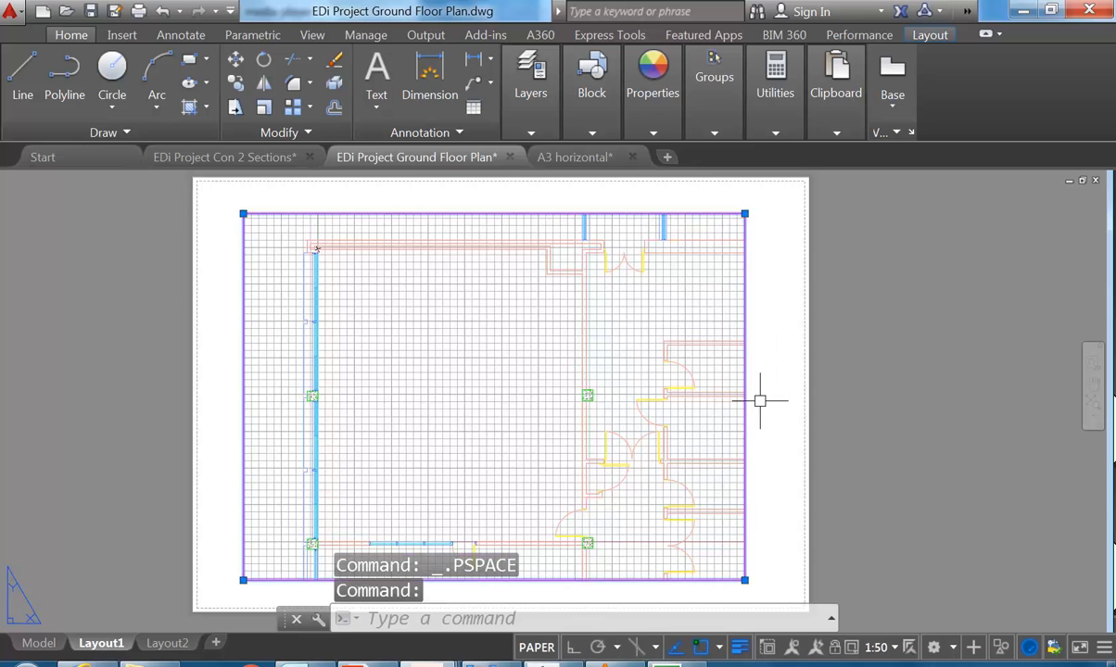
click(744, 213)
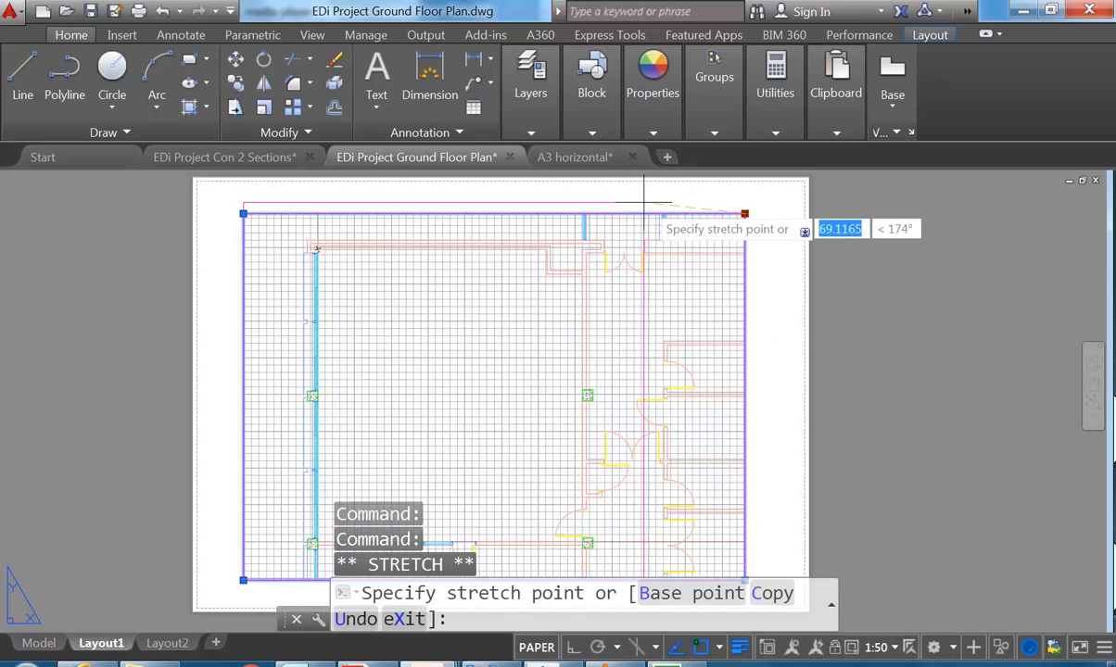
click(703, 214)
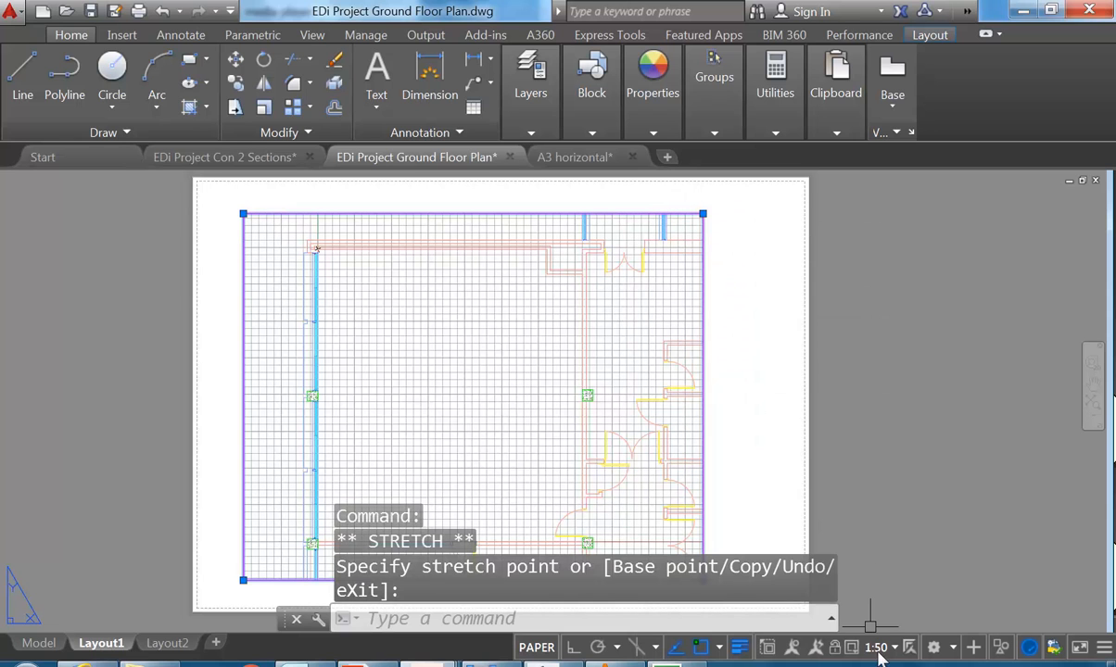
Turn object snap off and stretch the viewport's upper-left corner in close to the large room's outer walls
click(702, 648)
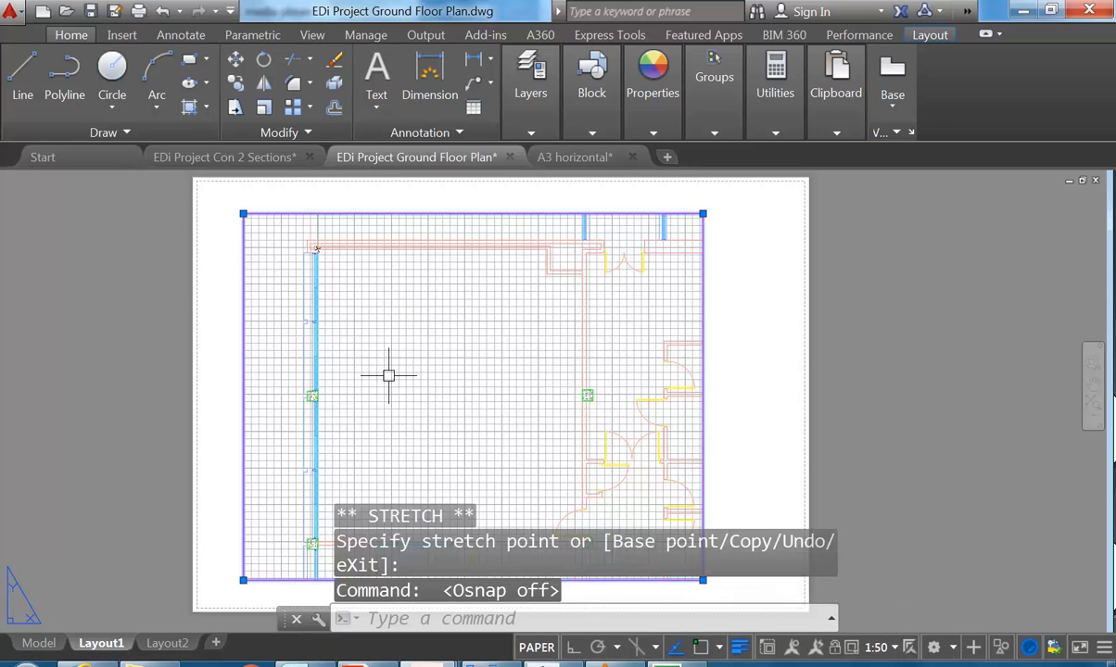
click(243, 213)
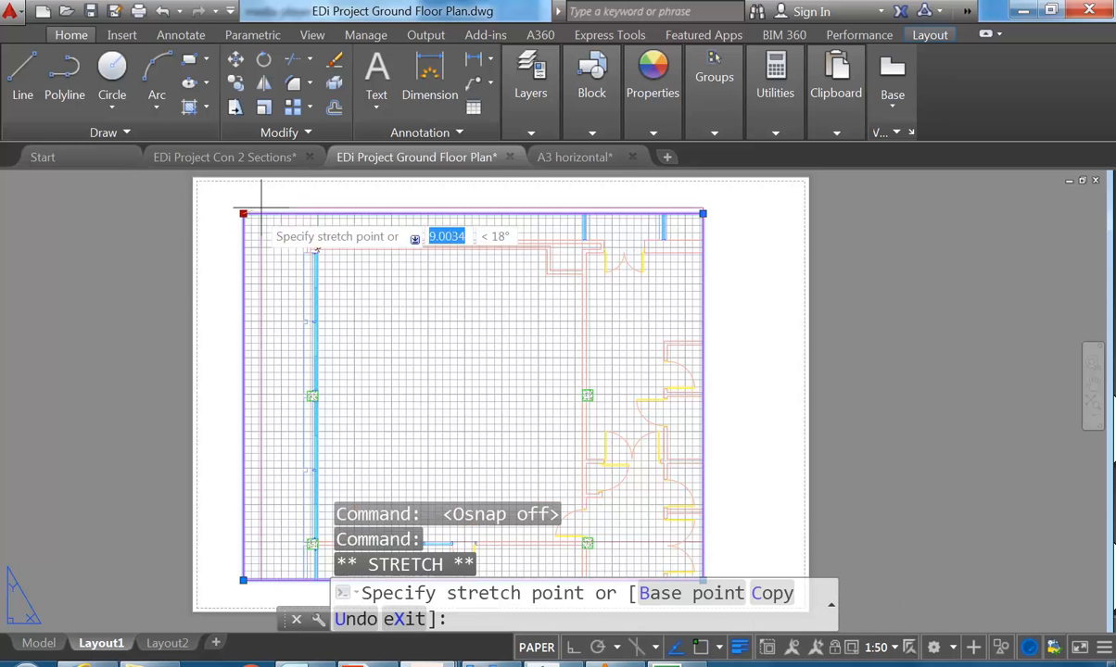
click(276, 199)
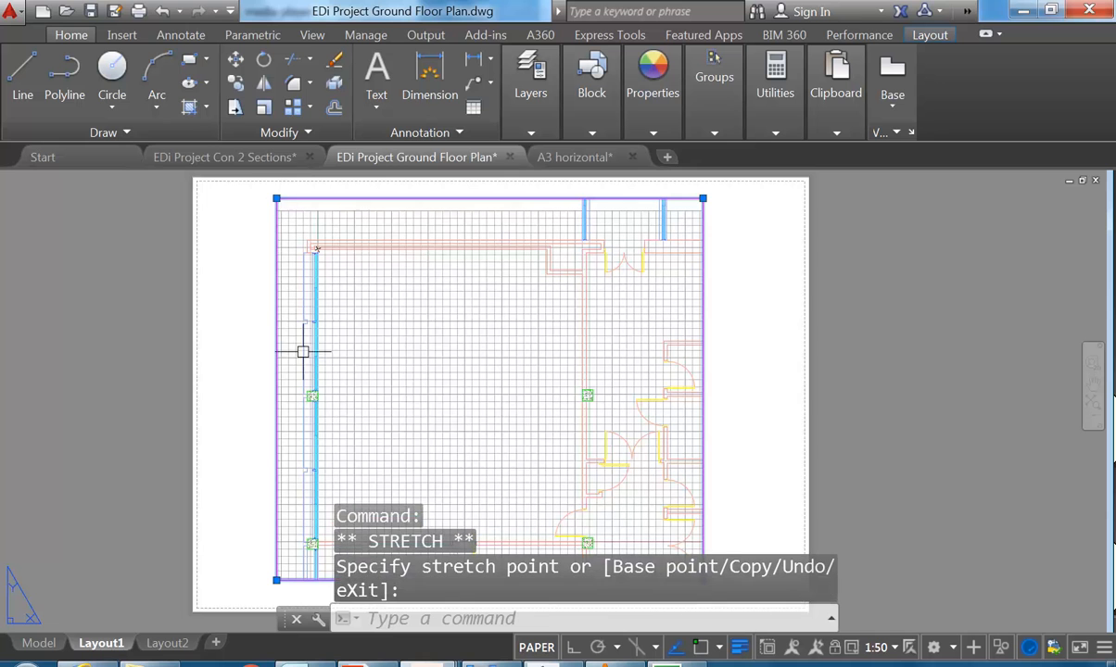
mouse_move(316, 417)
middle_down()
mouse_move(301, 378)
mouse_move(308, 441)
mouse_move(307, 428)
middle_up()
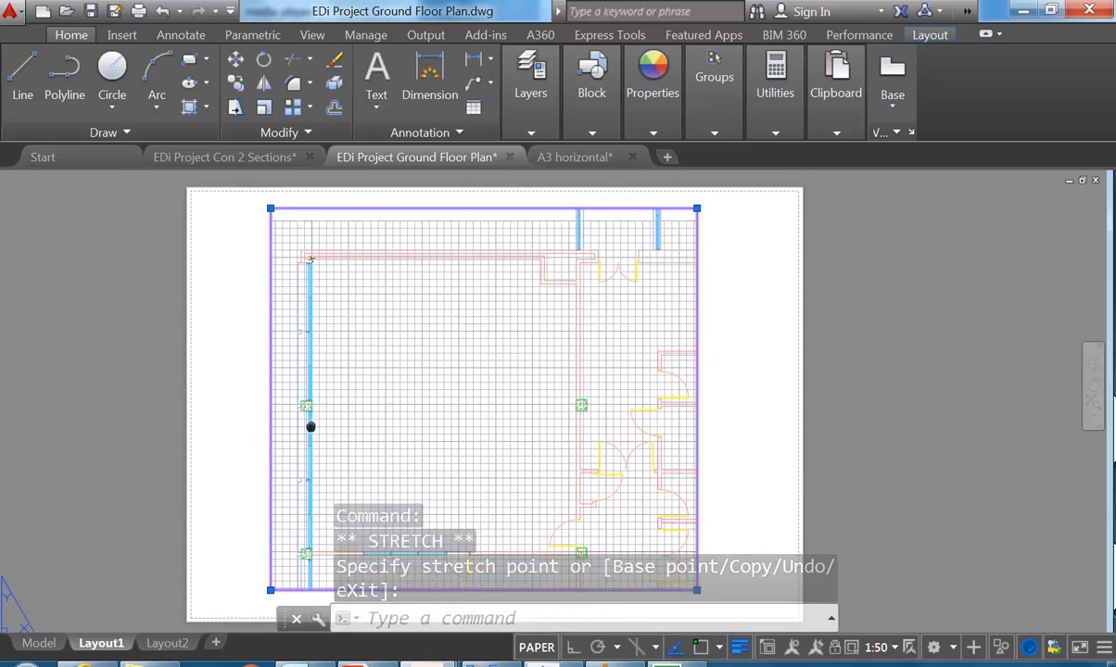
click(270, 206)
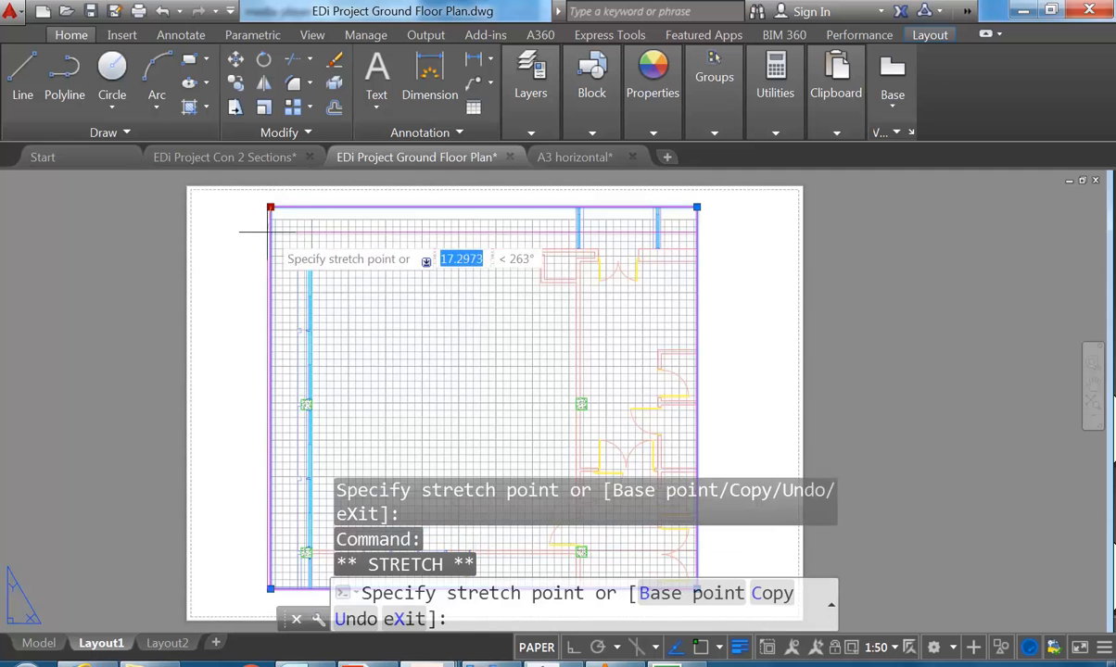
click(269, 232)
click(269, 233)
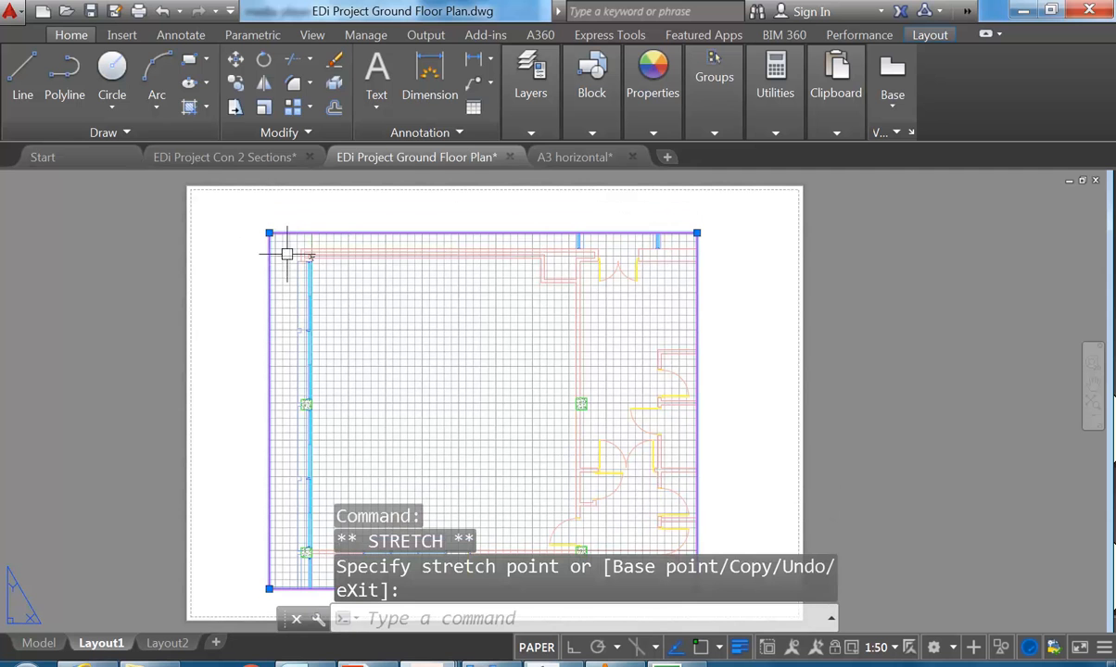
Move the viewport up towards the sheet's upper edge, and shift it slightly right and down
click(236, 61)
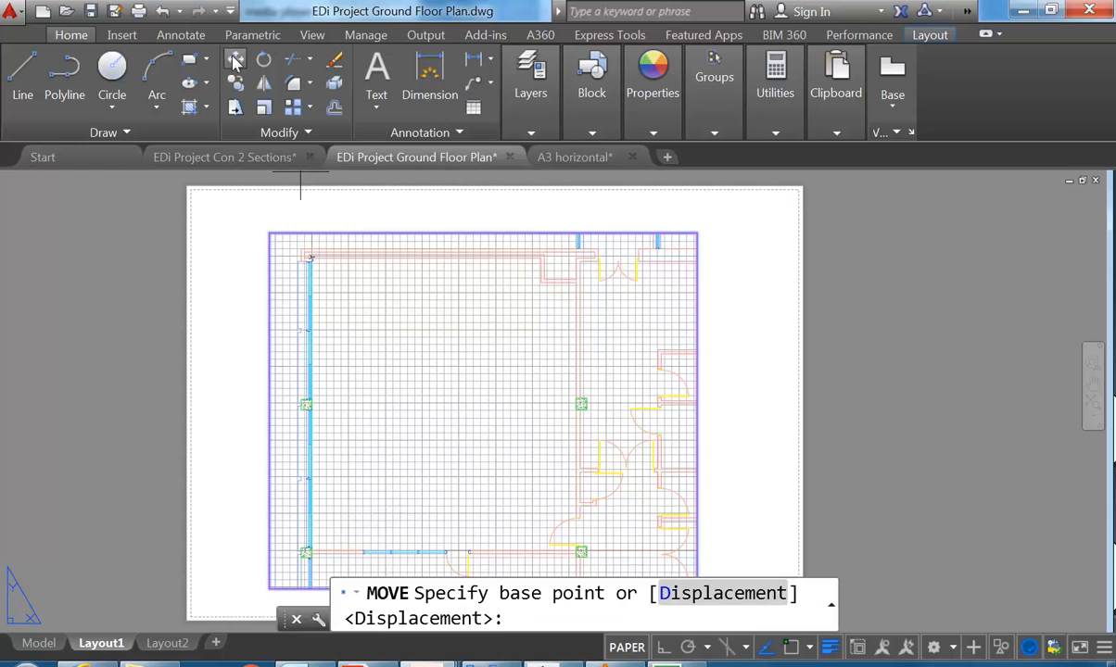
click(455, 228)
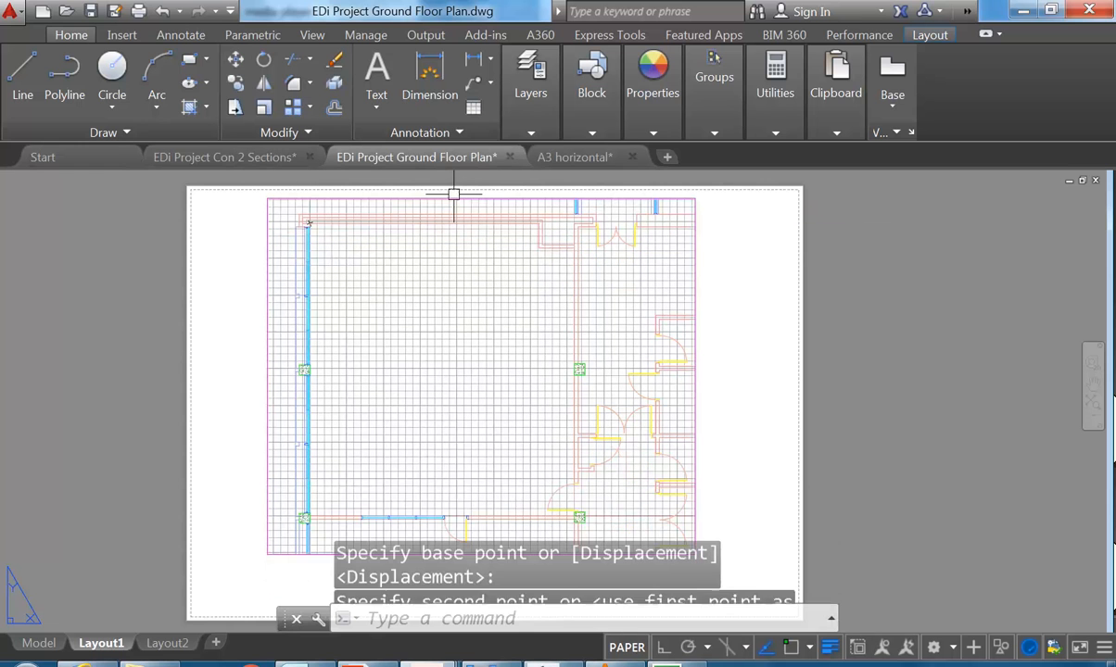
click(455, 196)
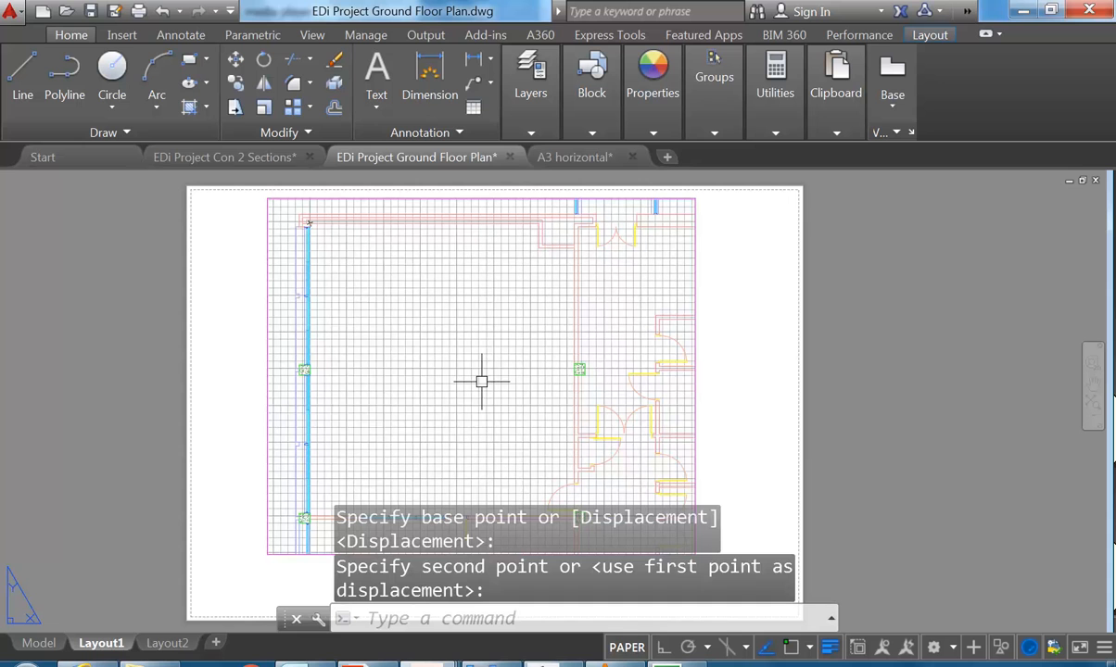
click(427, 198)
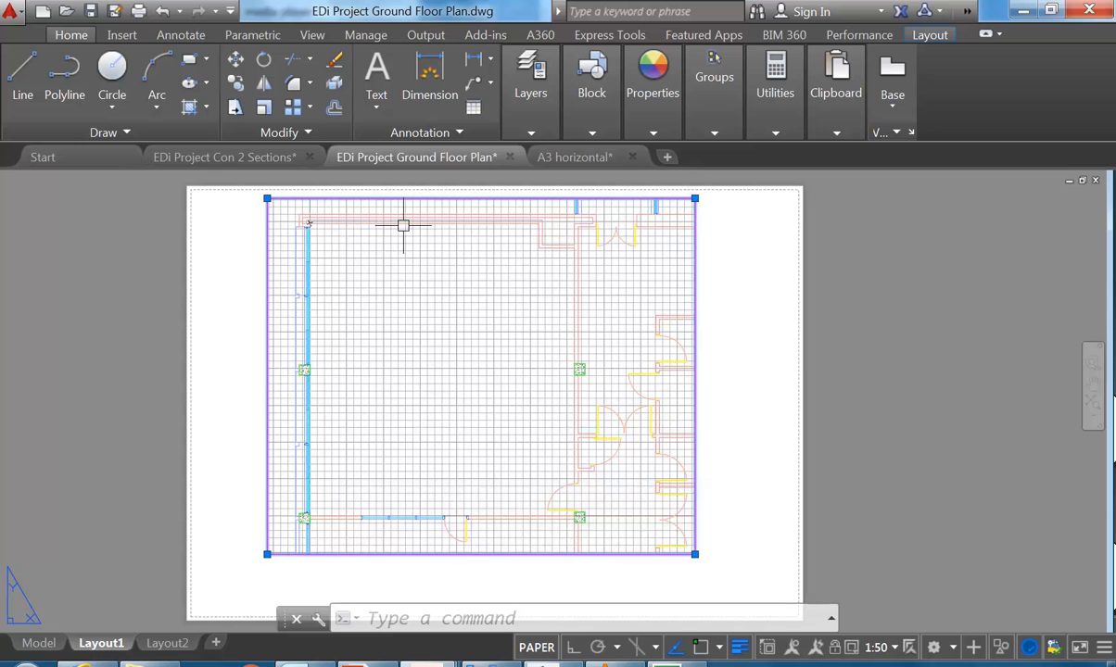
mouse_move(373, 198)
mouse_down()
mouse_move(403, 229)
mouse_move(381, 207)
mouse_move(375, 243)
mouse_move(408, 215)
mouse_move(386, 204)
mouse_up()
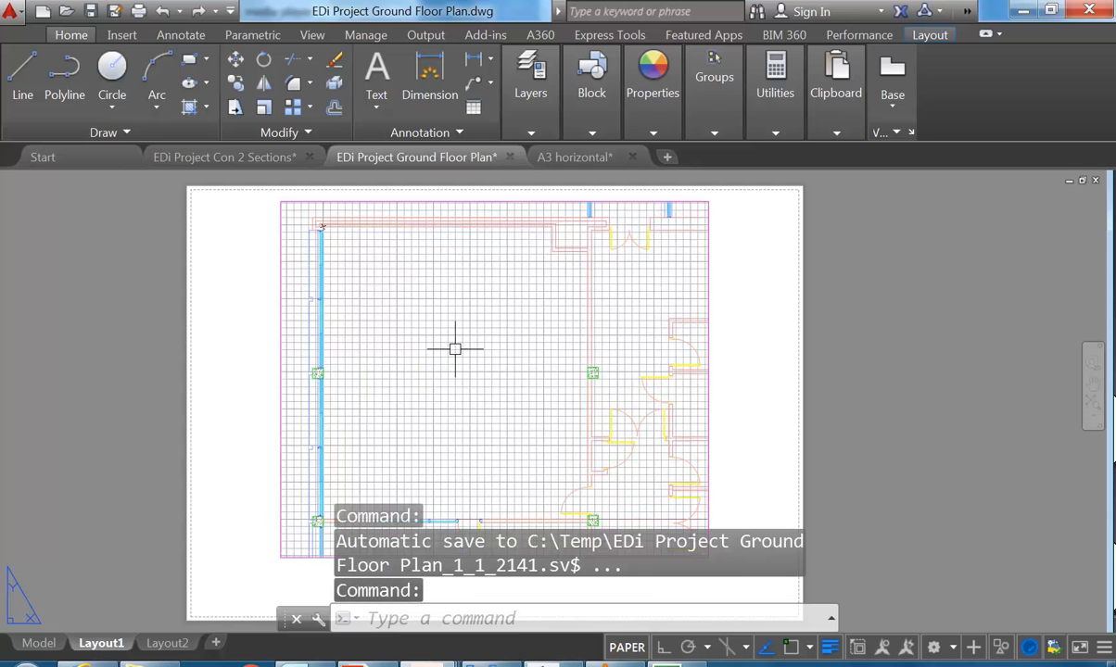
middle_drag(466, 352, 454, 348)
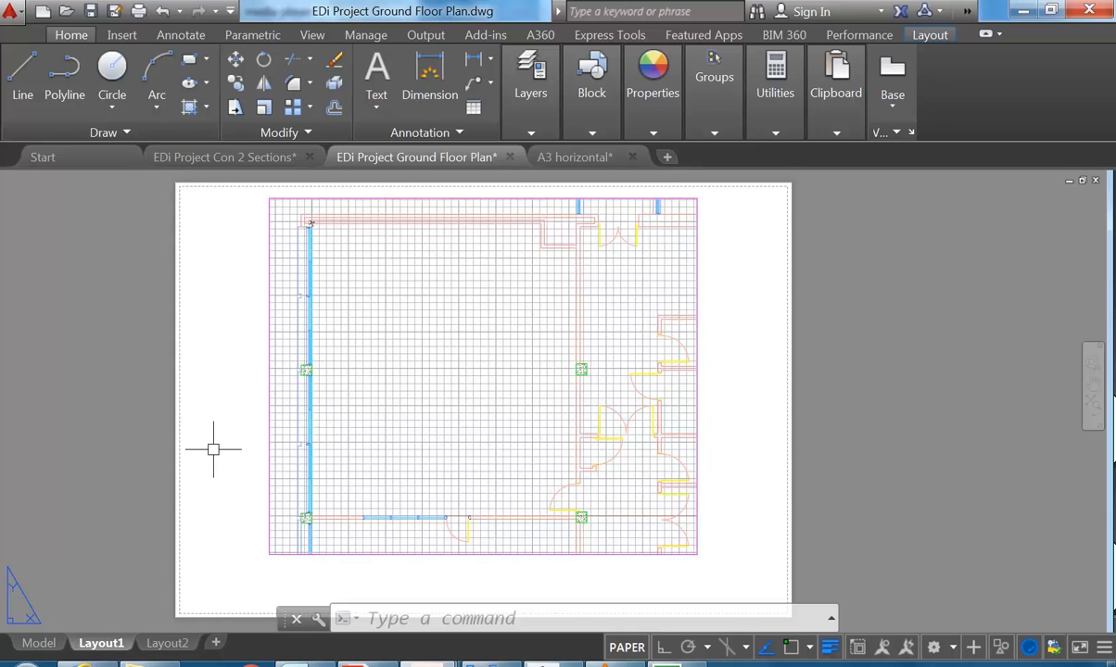
Rename Layout1 as "A3 1-50 Plan" and leave the viewport deselected
right_click(100, 643)
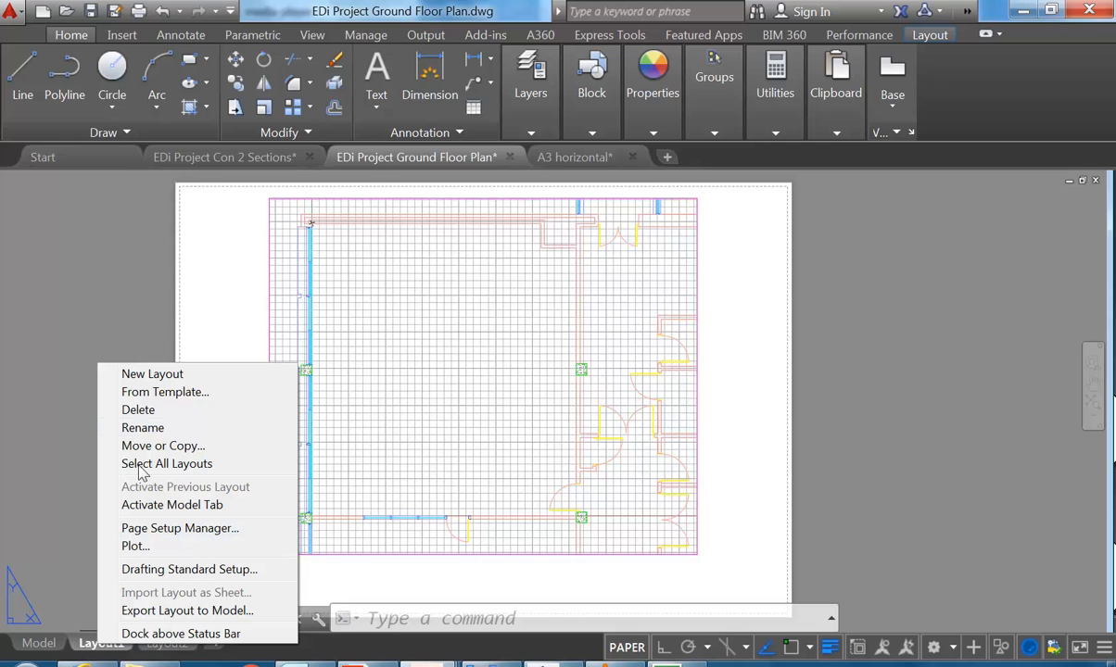
click(142, 428)
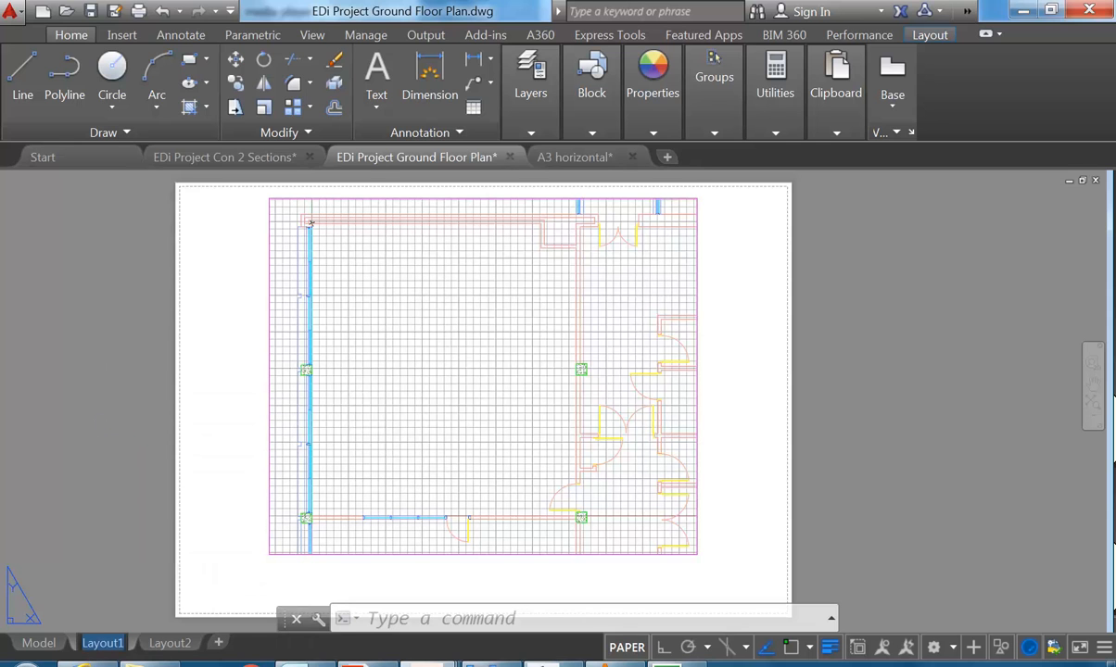
text(A3)
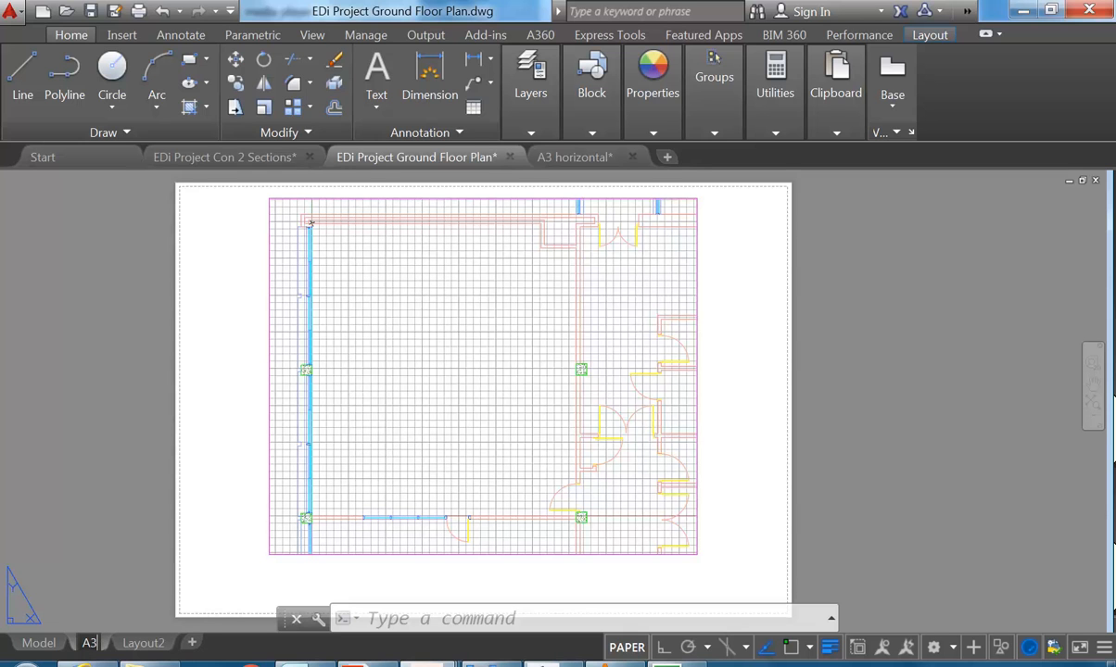
text( 1-50)
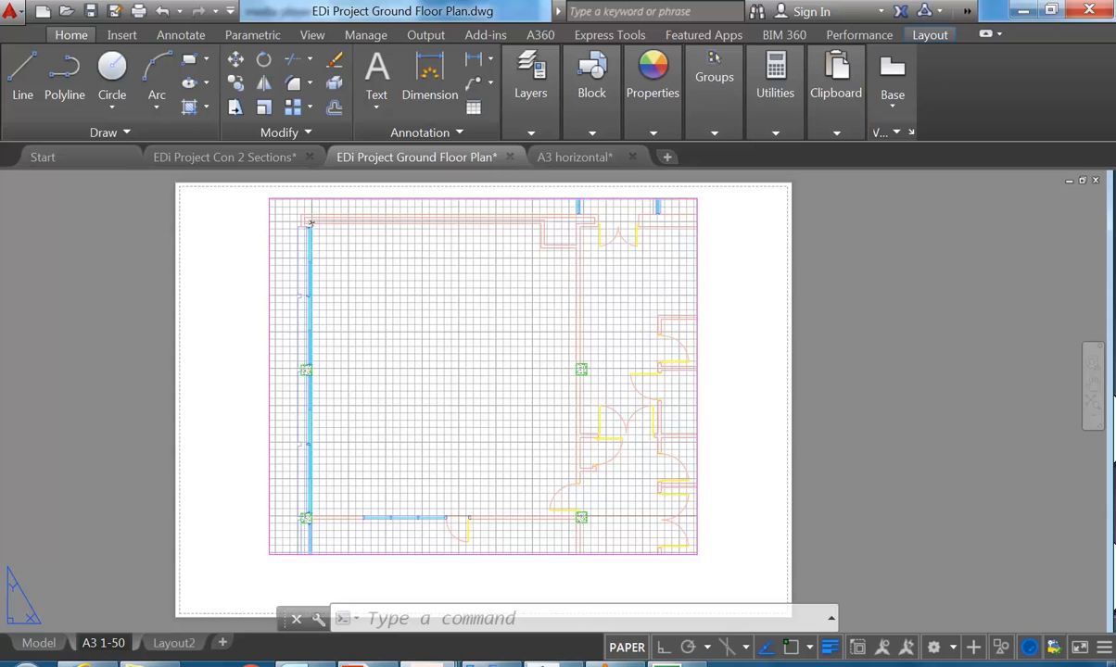
text( Plan)
key(Return)
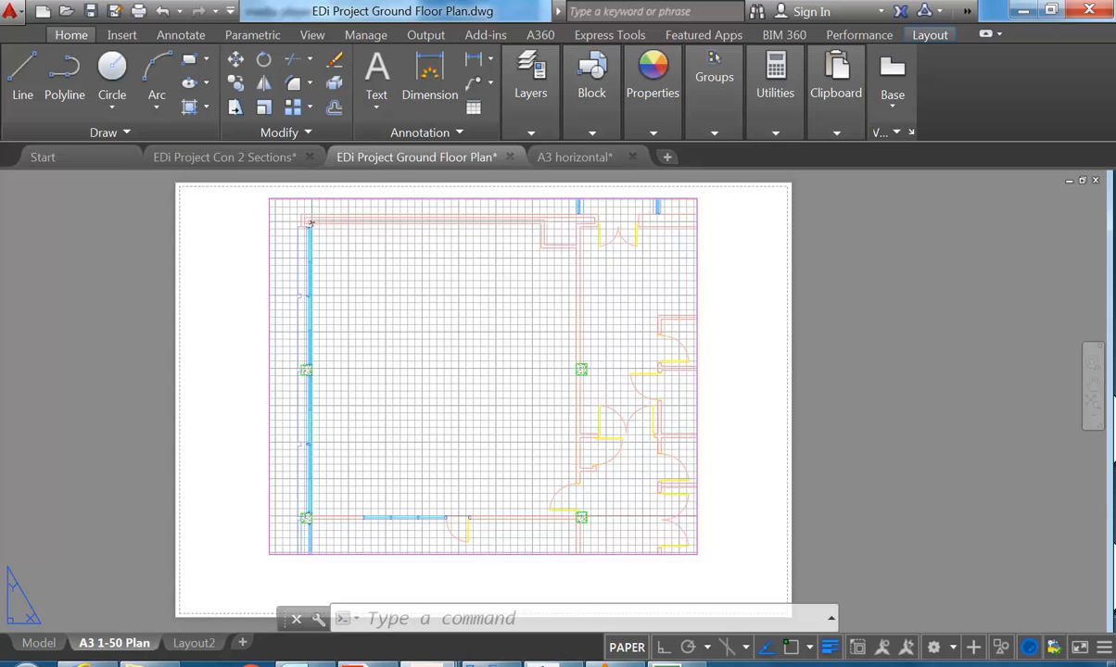
click(268, 356)
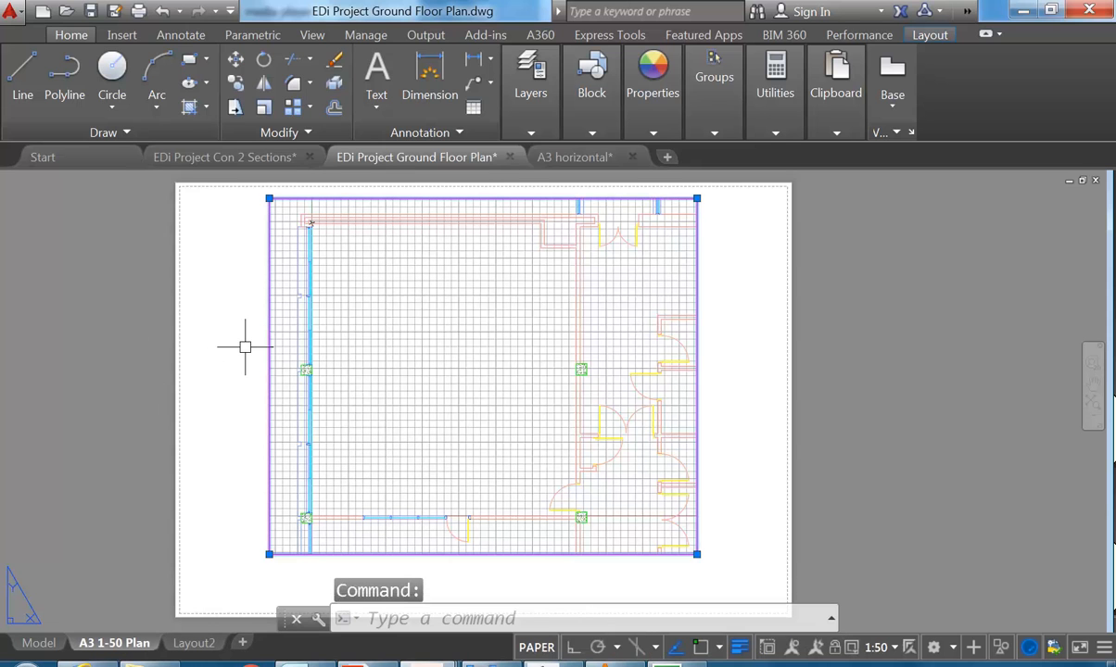
key(Escape)
key(Escape)
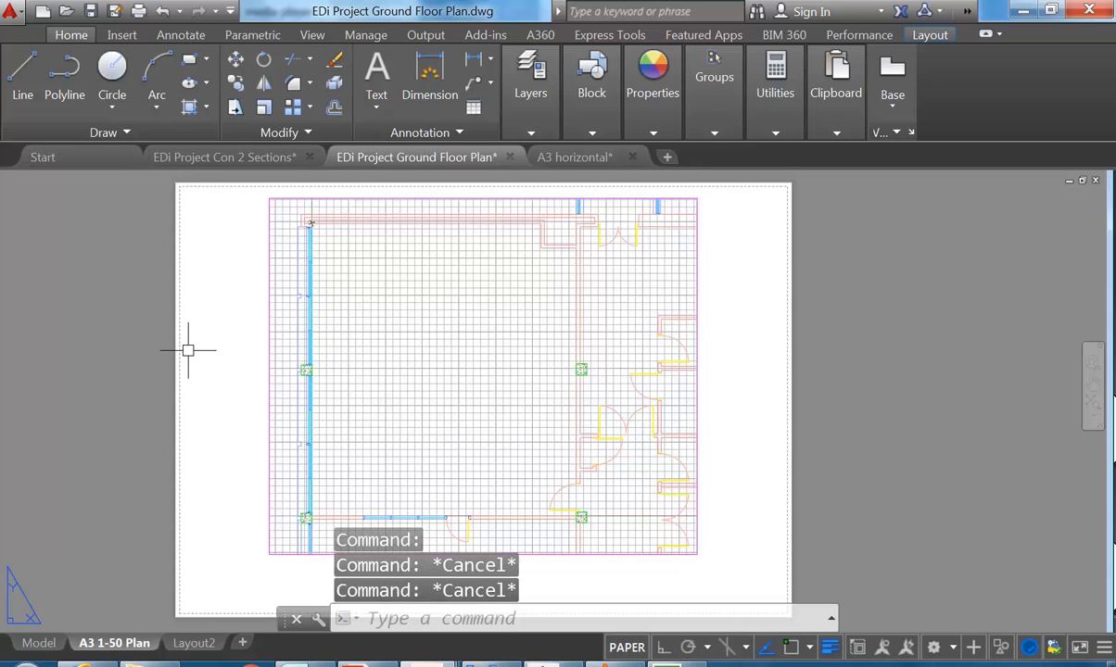
Insert "Ex" in the layout's name so it reads "A3 1-50 Ex Plan"
double_click(119, 644)
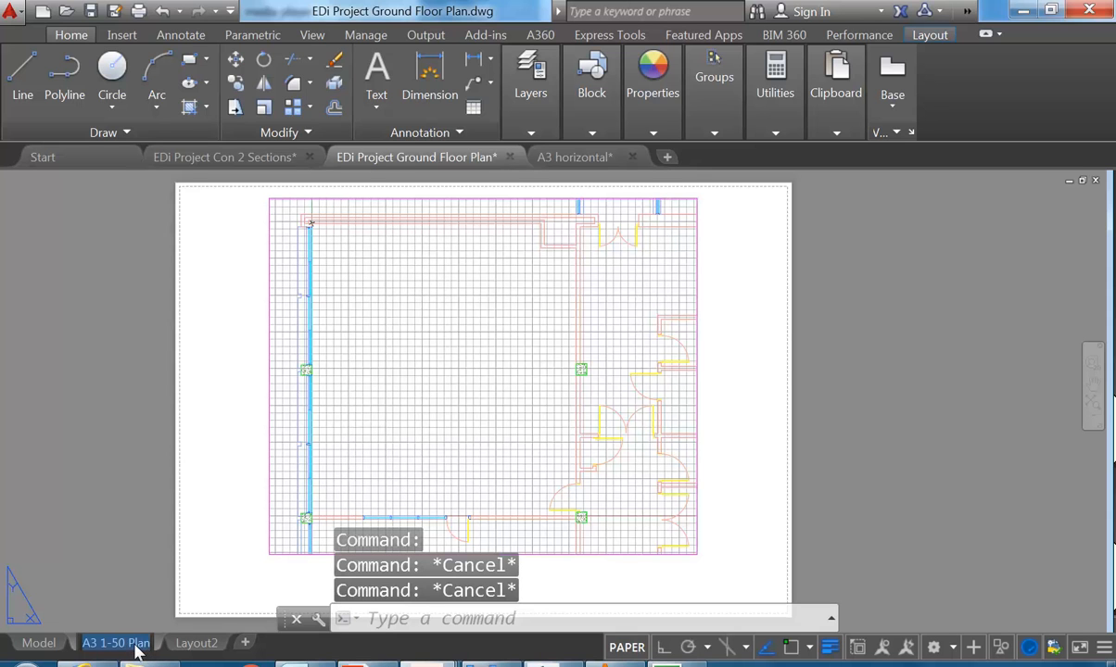
click(126, 644)
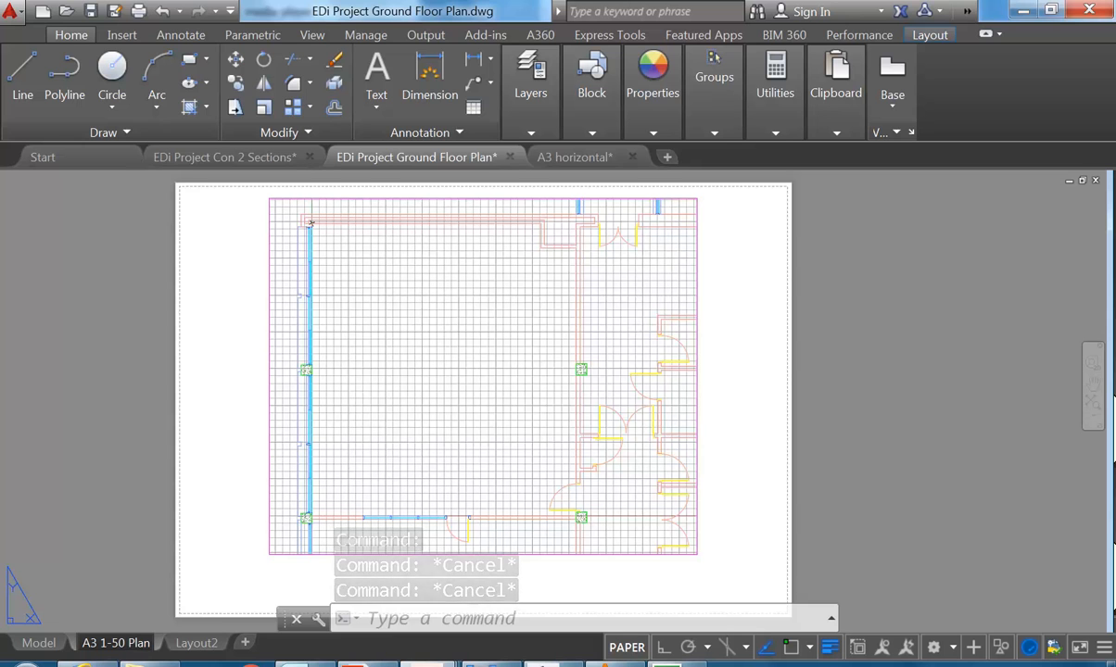
text(Ex)
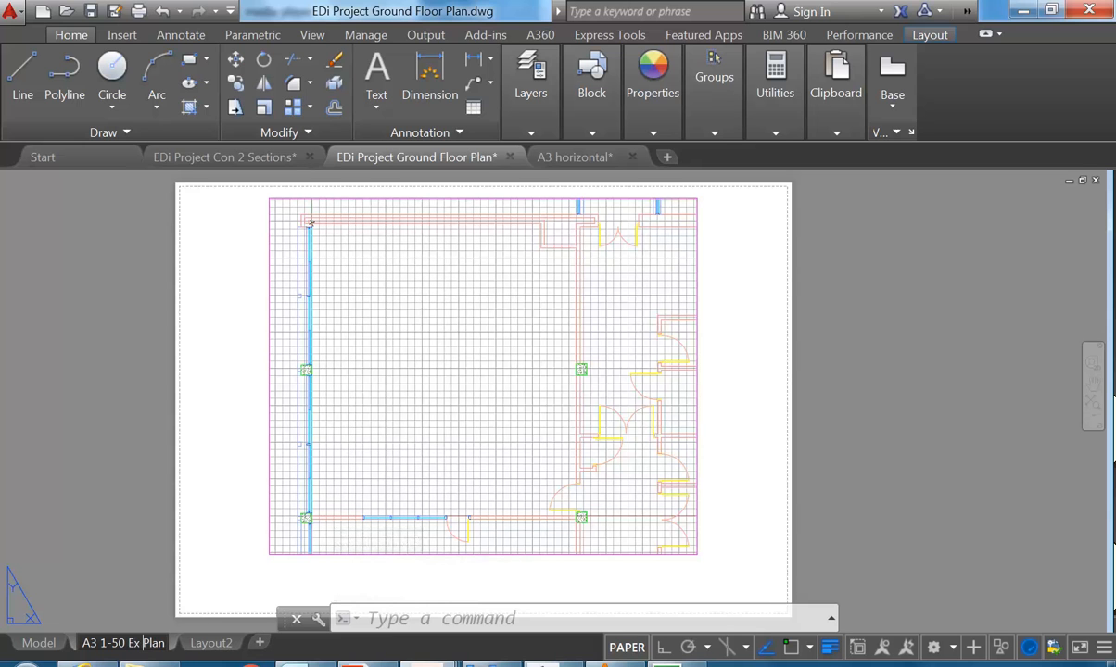
key(Return)
click(198, 345)
key(Escape)
key(Escape)
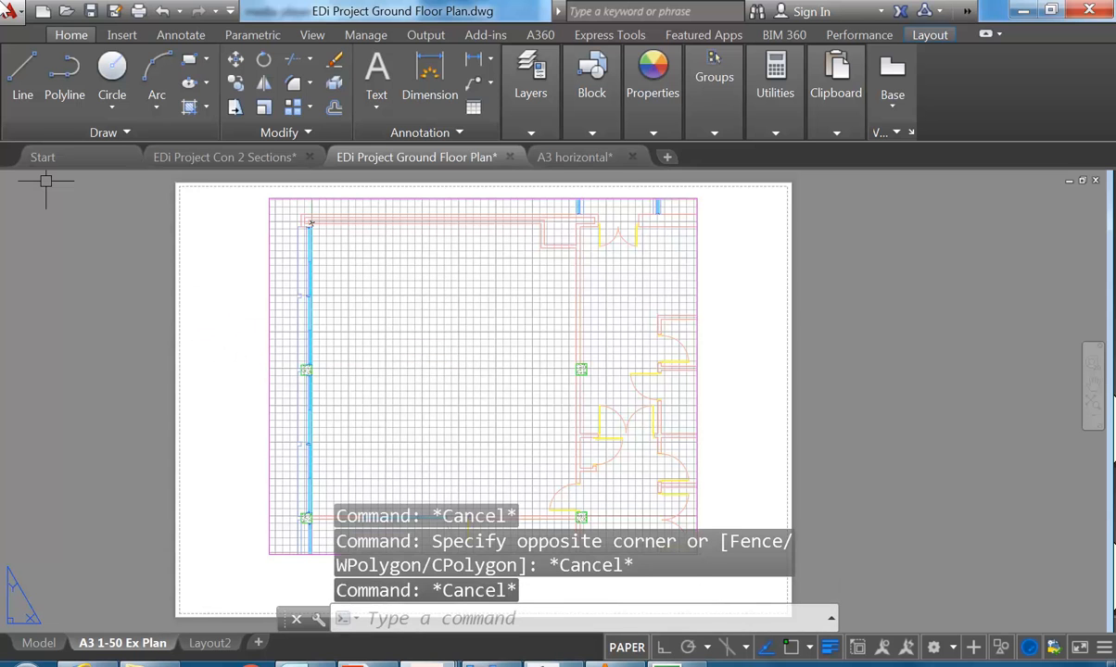
Start inserting a block from a drawing file and browse to the StudentResources (P:) drive
click(121, 35)
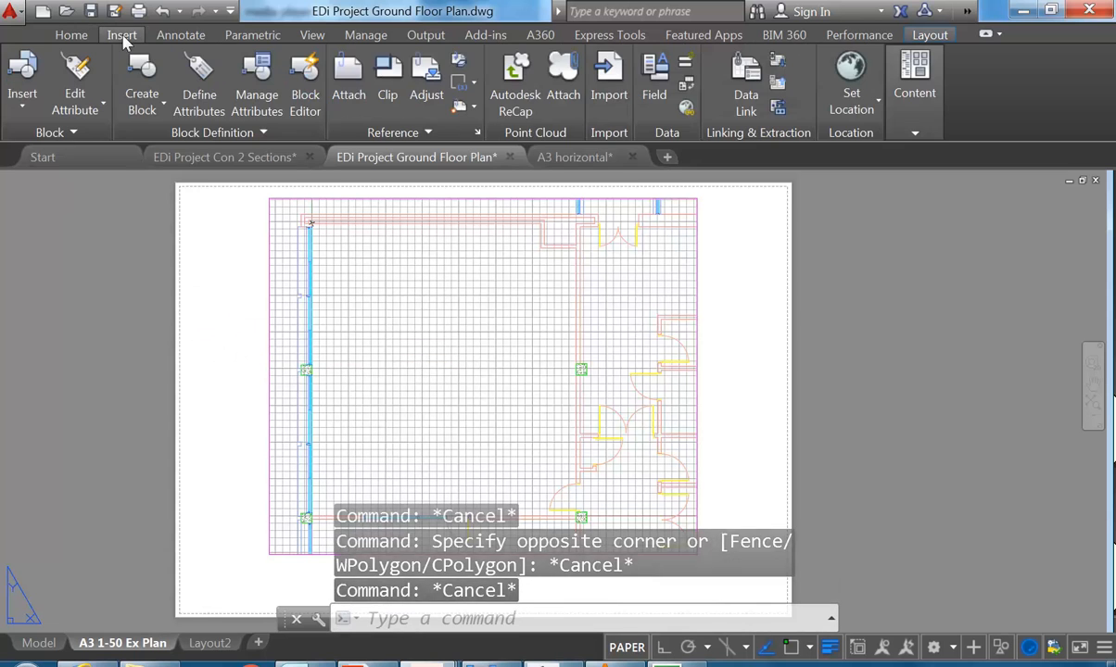
click(22, 97)
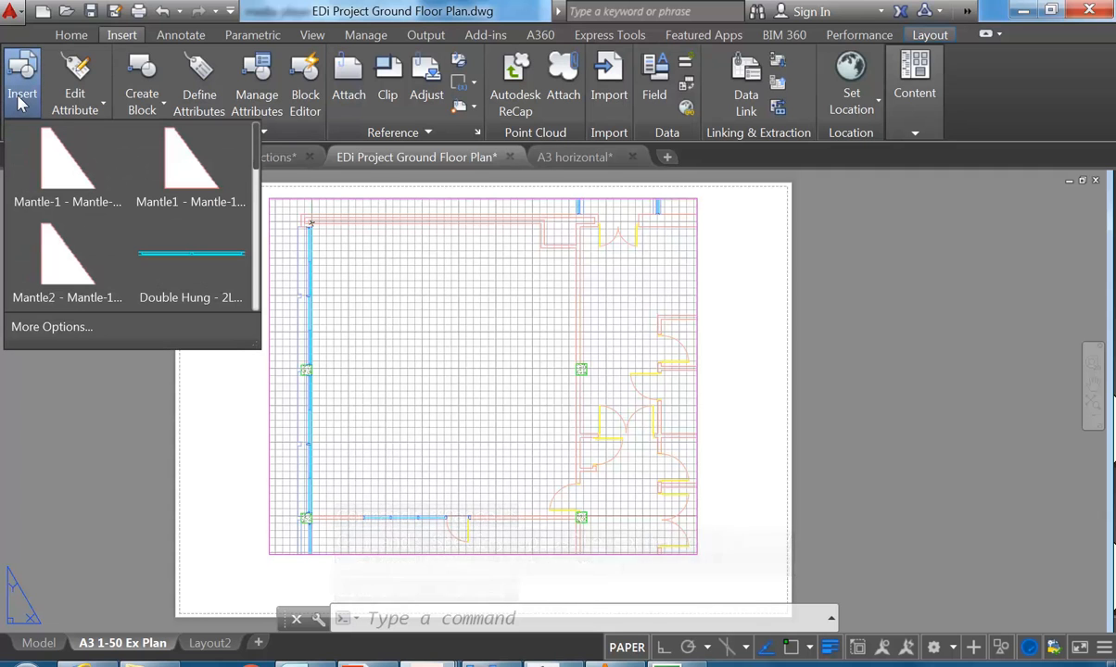
click(104, 329)
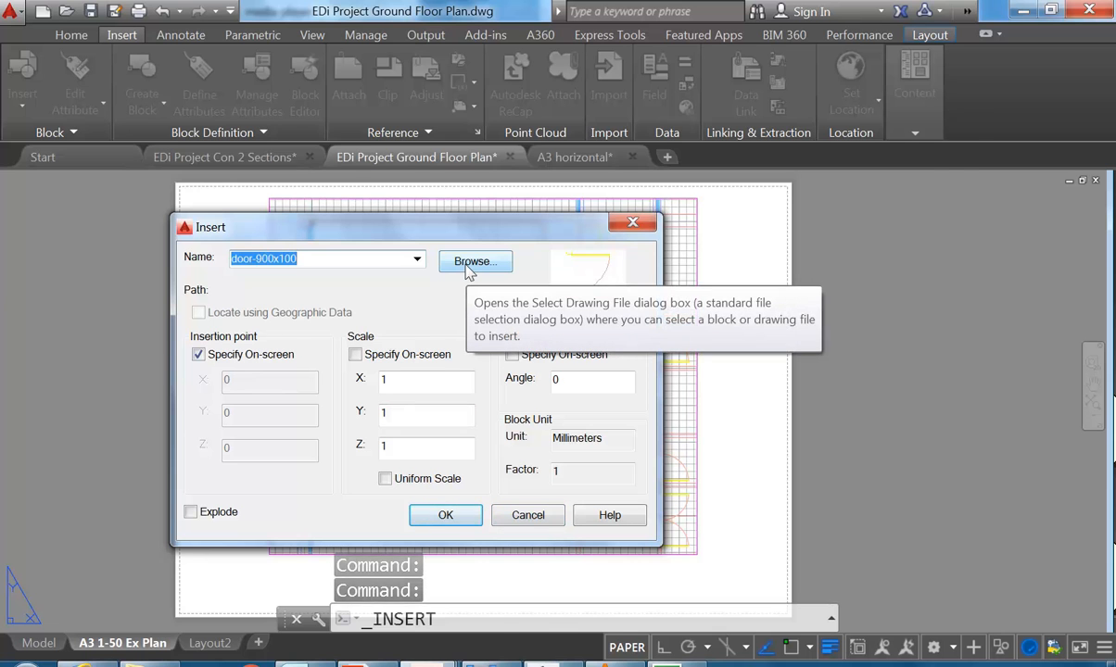
click(470, 265)
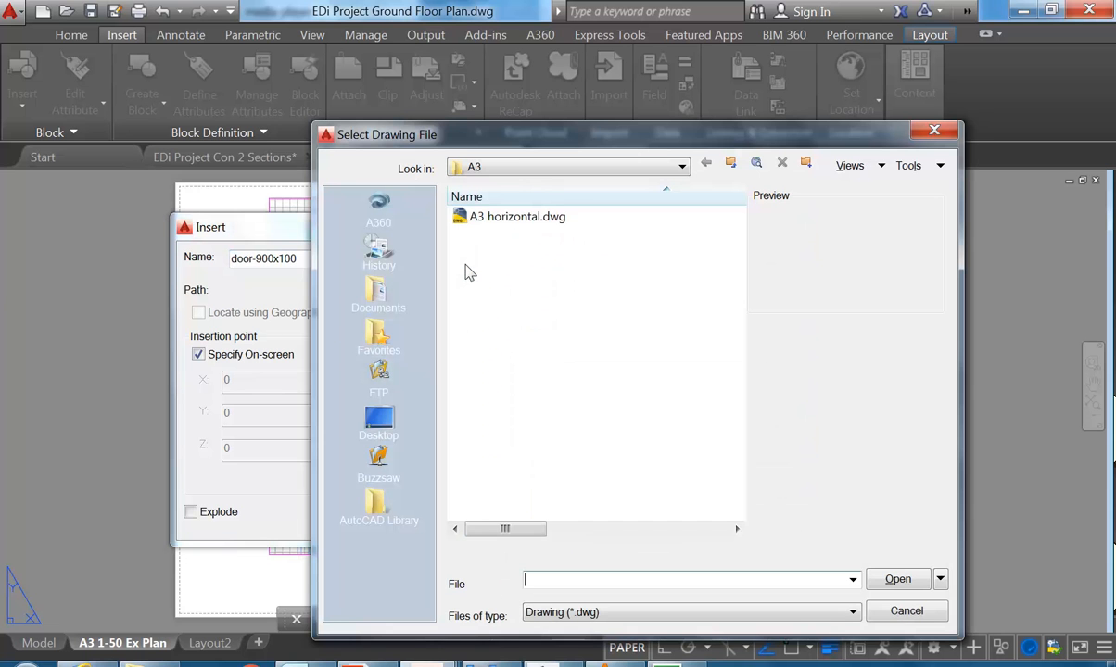
click(573, 166)
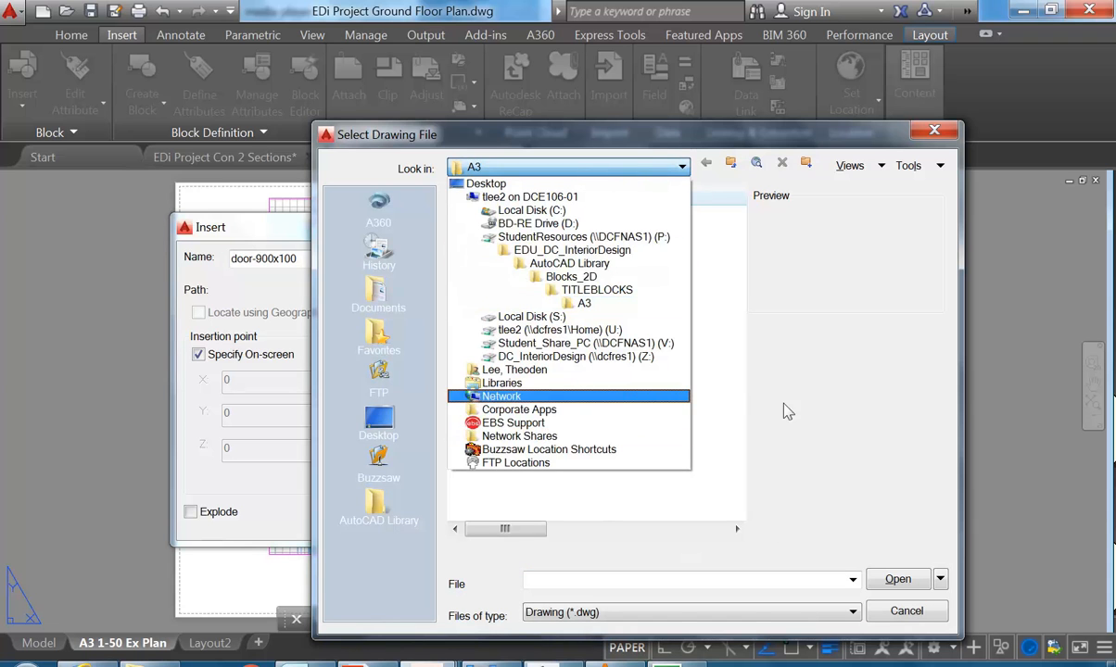
click(738, 416)
click(586, 170)
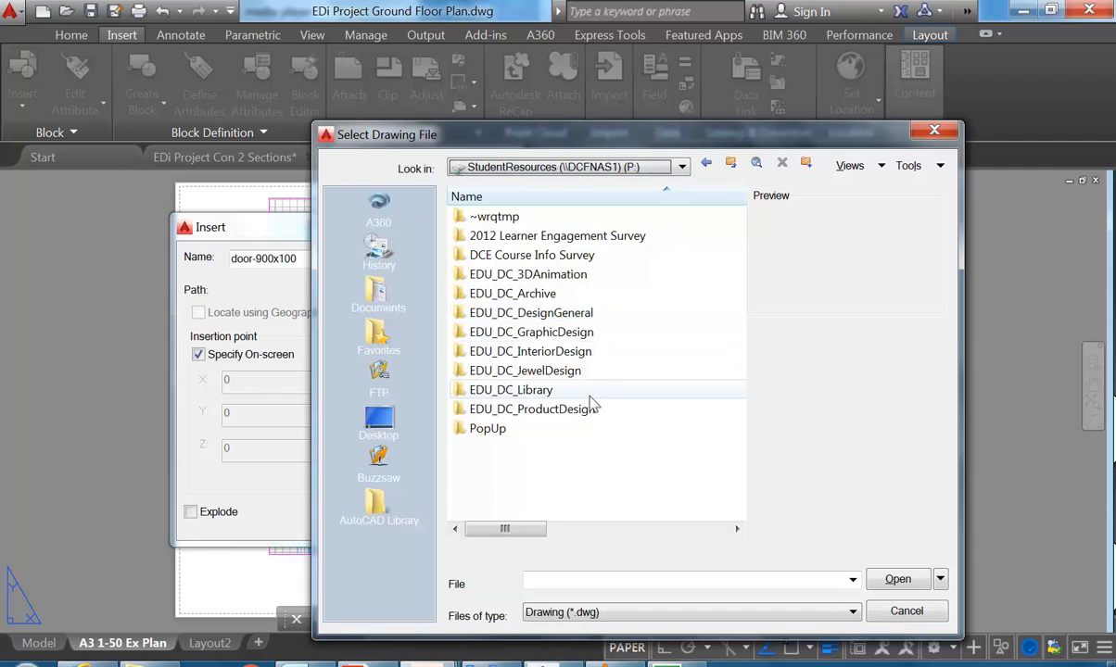
Open the AutoCAD Library folder inside EDU_DC_InteriorDesign
double_click(530, 352)
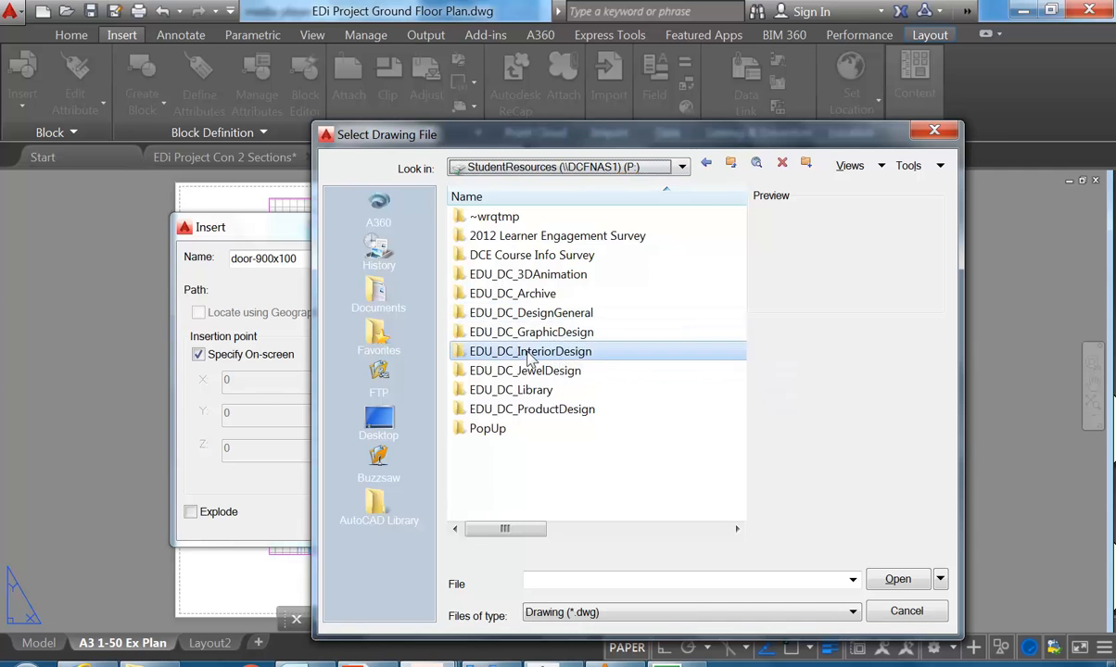
drag(737, 261, 737, 306)
scroll(491, 454, down, 4)
scroll(478, 390, up, 6)
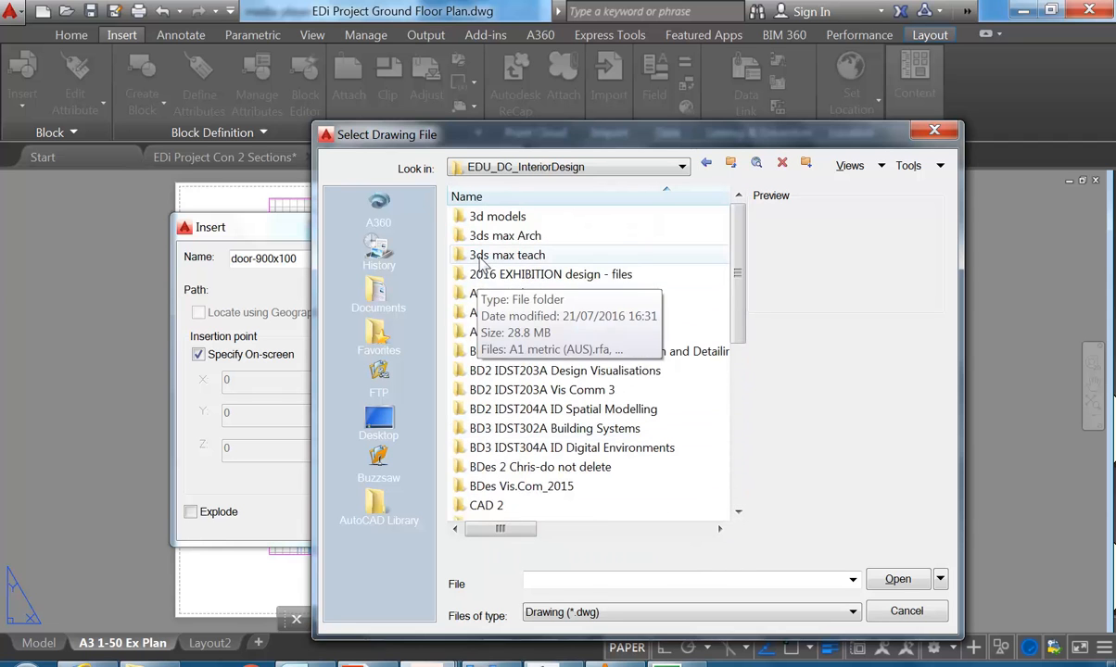
double_click(485, 315)
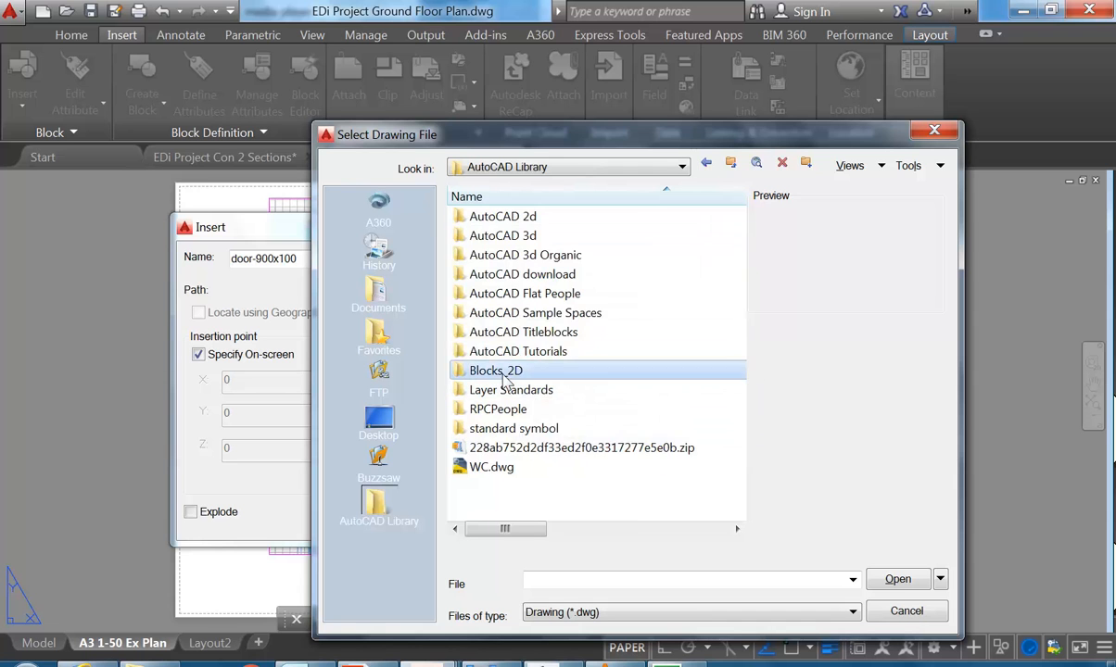
Choose A3 horizontal.dwg from the A3 folder under Blocks_2D and TITLEBLOCKS as the block to insert
double_click(495, 371)
click(496, 427)
scroll(498, 431, down, 2)
scroll(499, 438, down, 6)
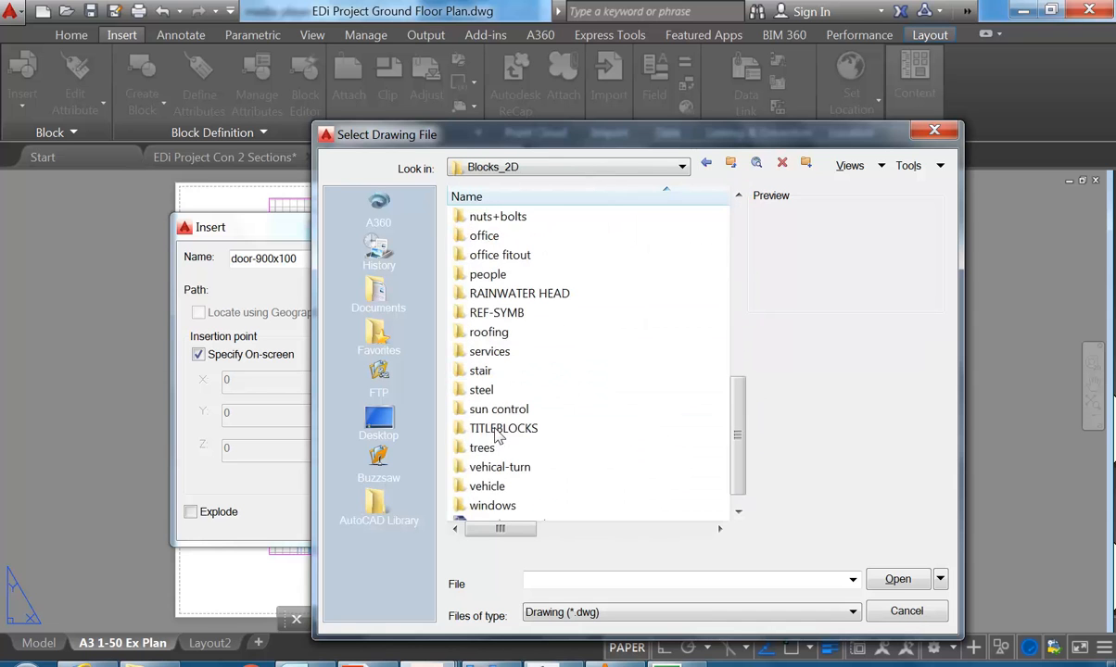
double_click(500, 431)
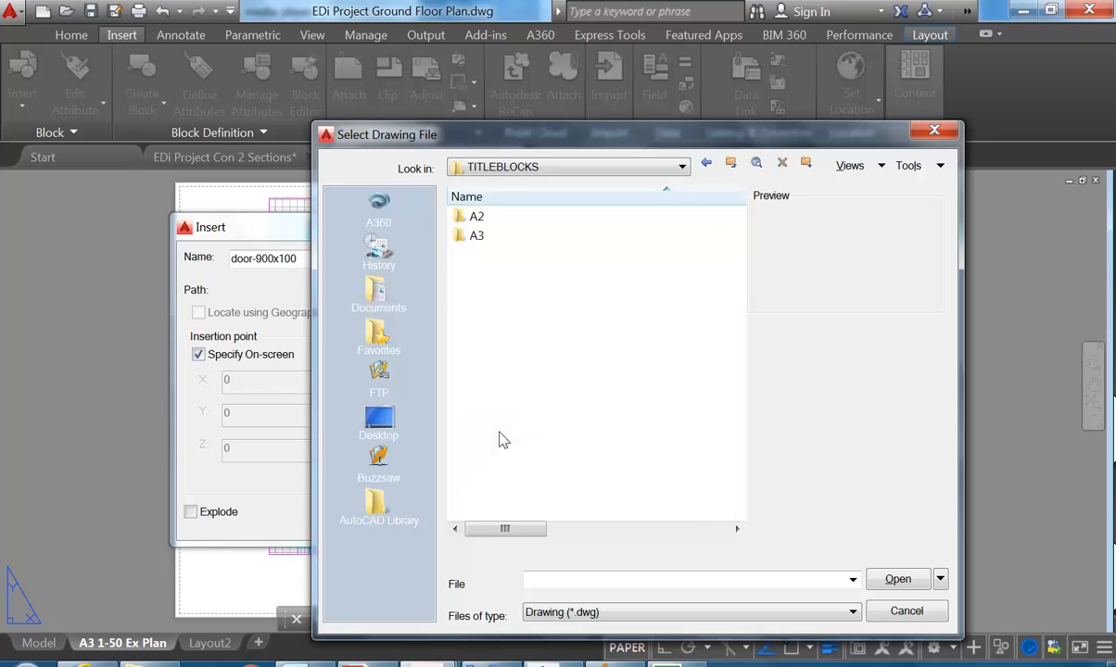
double_click(475, 234)
click(497, 220)
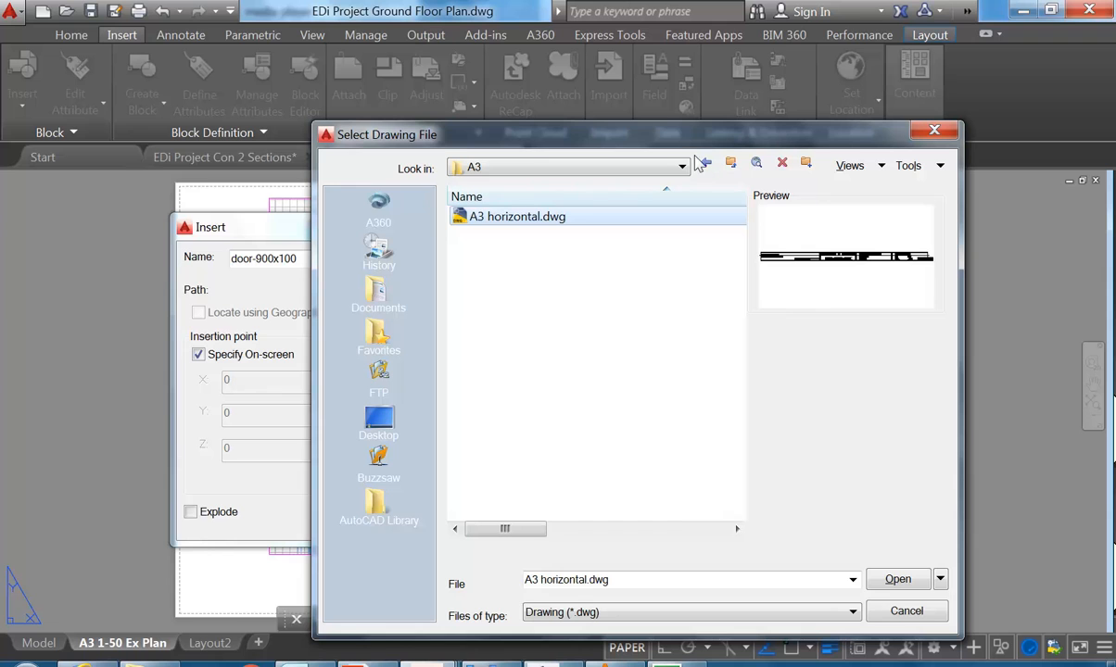
click(895, 581)
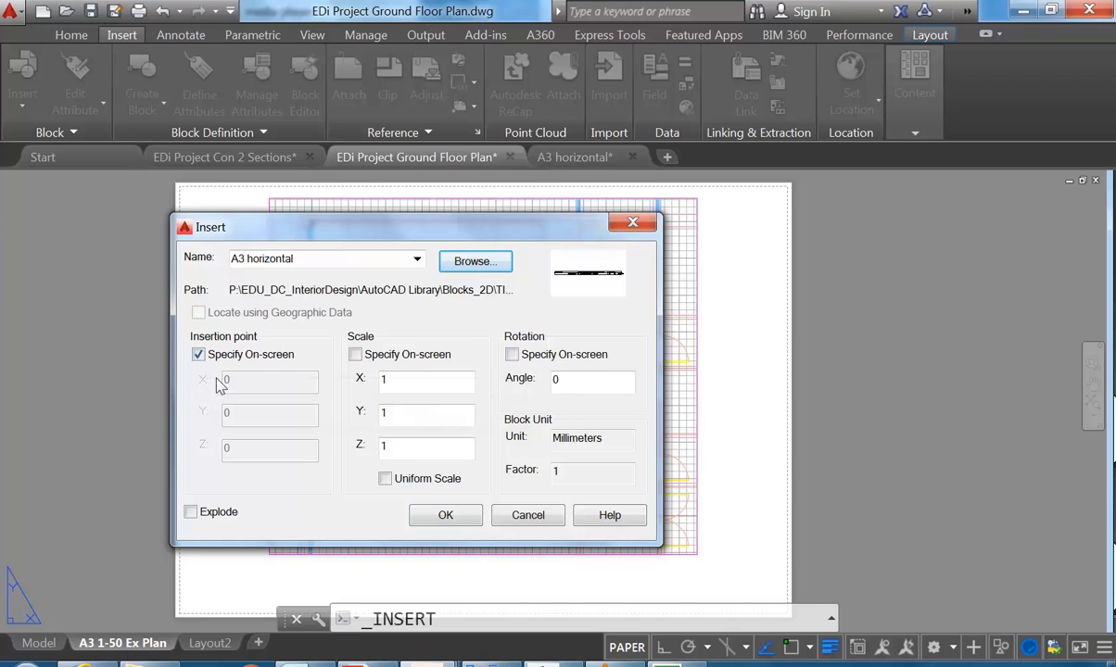
Redefine the A3 horizontal block and place it at the lower-left corner of the sheet's printable area, at scale 1 and angle 0
click(448, 516)
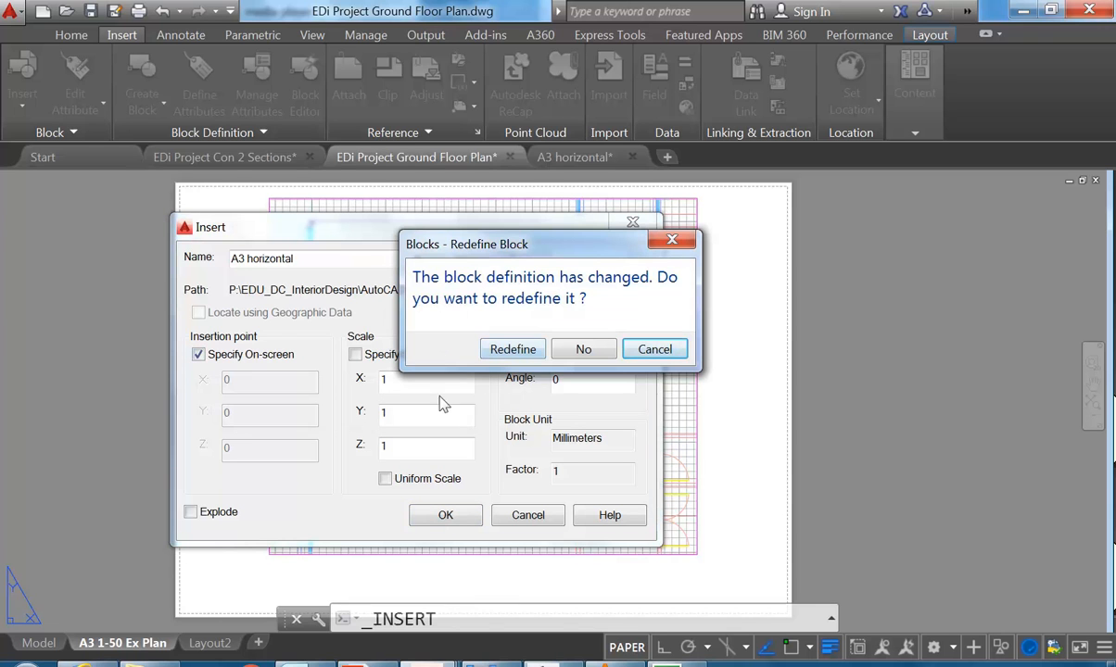
click(513, 350)
middle_drag(276, 459, 266, 388)
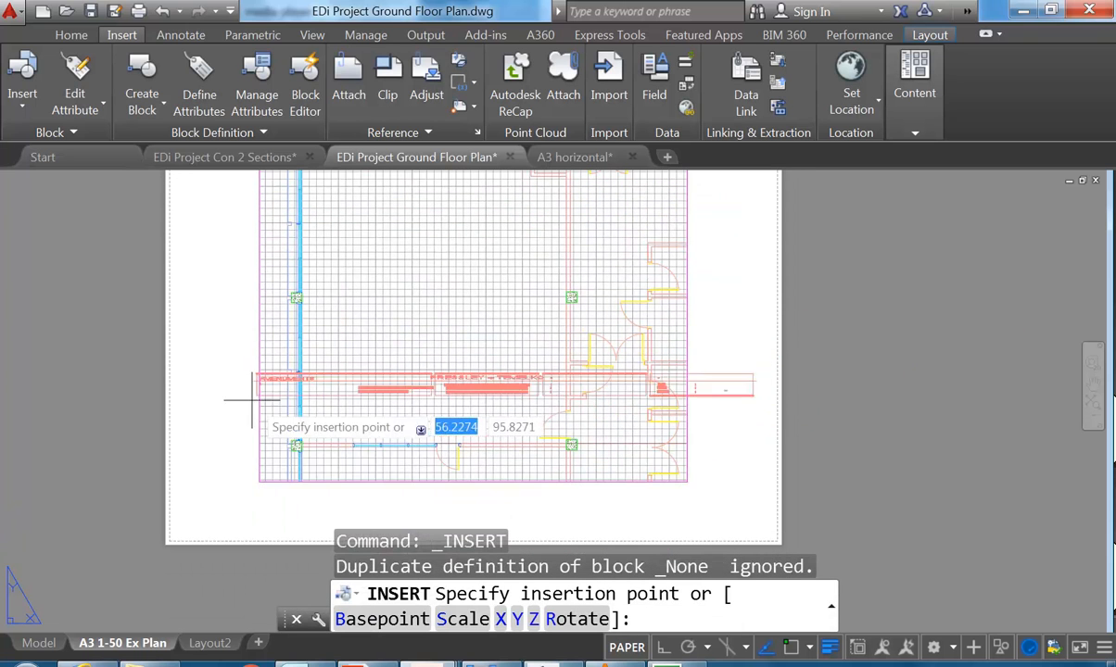
click(176, 541)
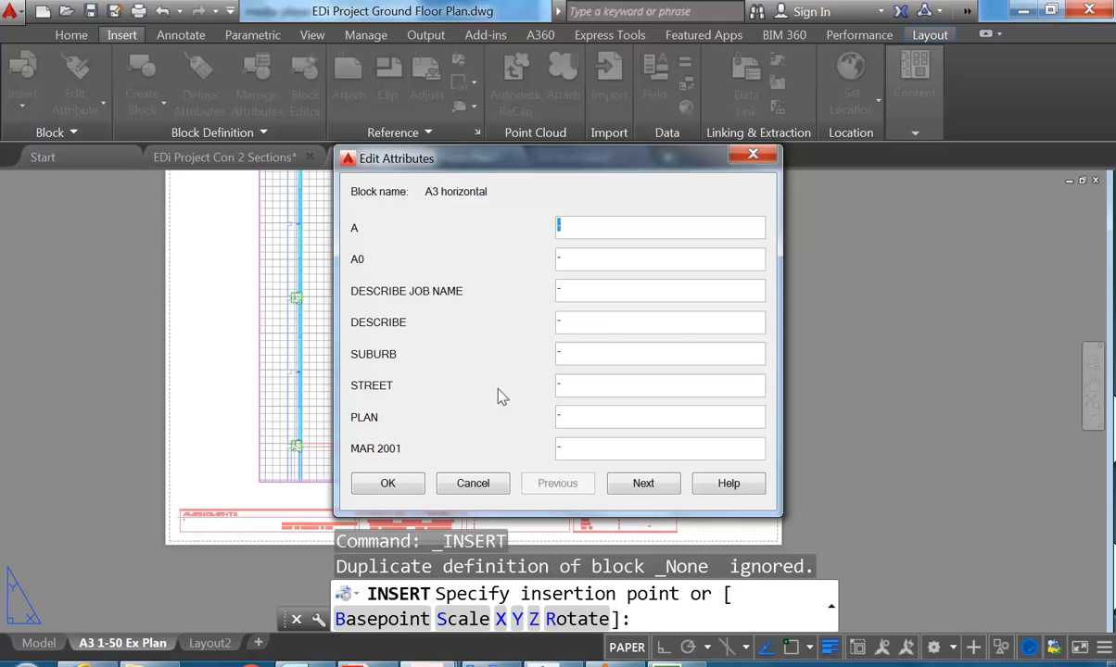
Fill in the title block's job name as "EDi Apartment" and enter the project's suburb and street
key(Tab)
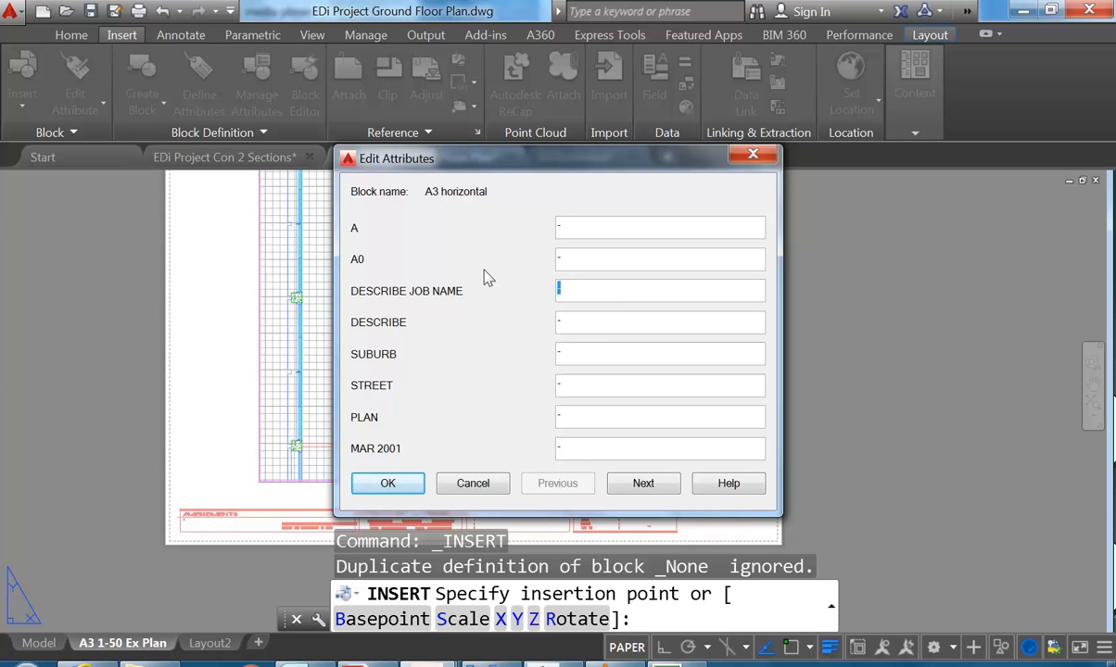
text(E)
text(Di Apartment)
key(Tab)
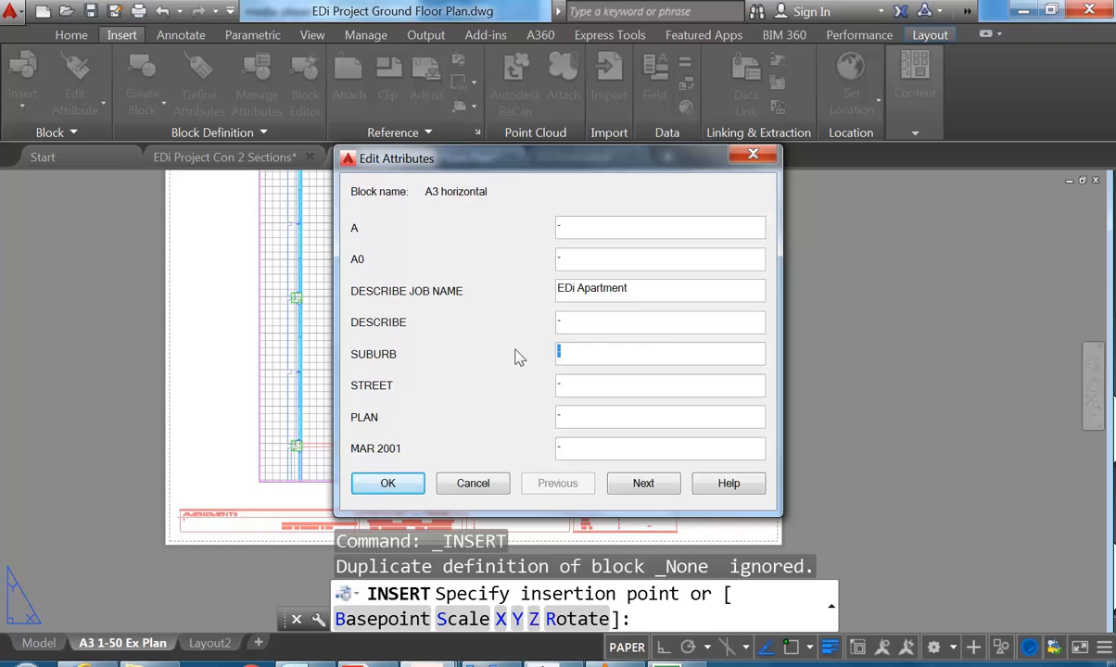
text(ENMORE)
key(Tab)
text(EDGEWARE ROAD)
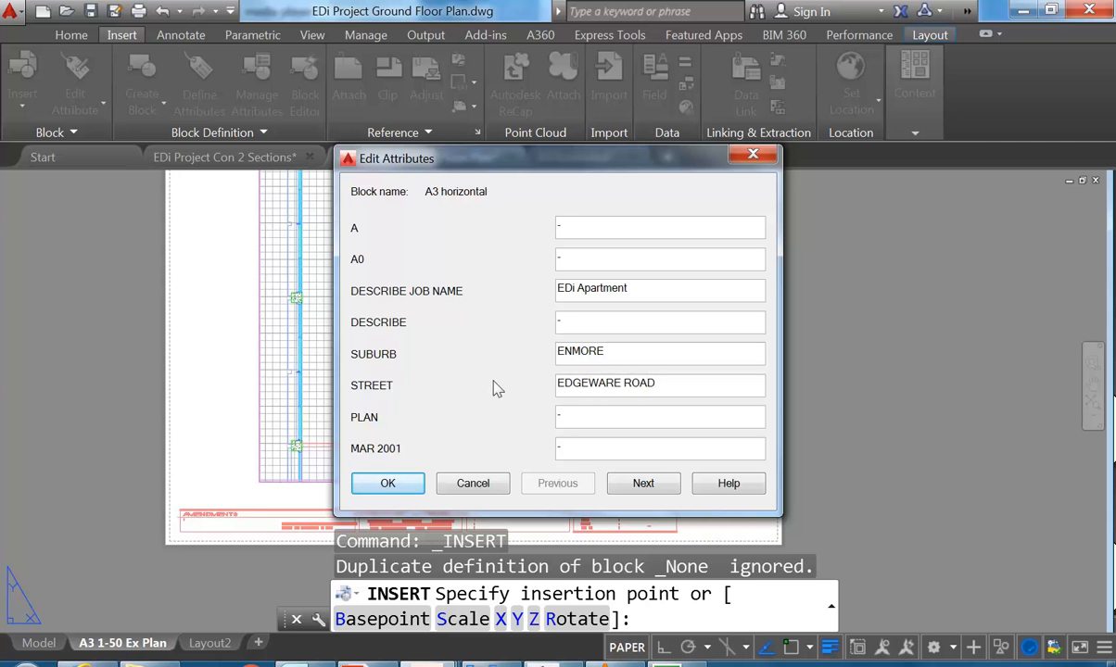
Set the title block's plan attribute to "FLOOR PLAN" and its date to 31-08-2016
key(Tab)
text(GROUND)
key(BackSpace)
key(BackSpace)
key(BackSpace)
key(BackSpace)
text(FLOOR PL)
click(577, 448)
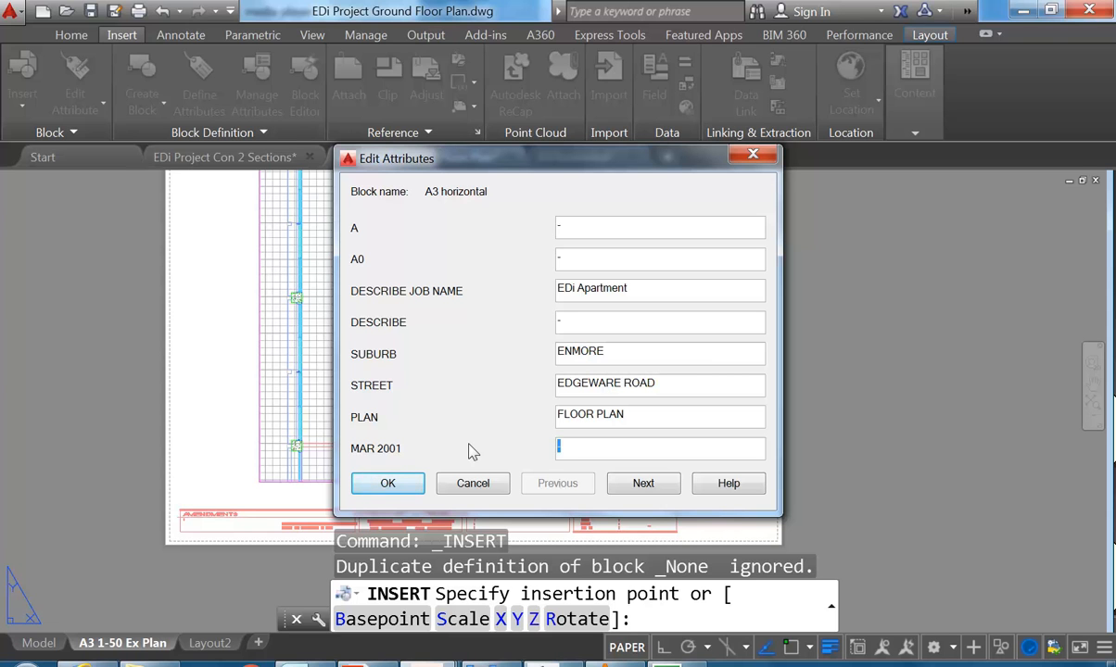
text(31)
text(-08-2016)
Set the 2101 attribute to A-101 and the scale attribute to 1/50, and accept the title block's attributes
click(648, 490)
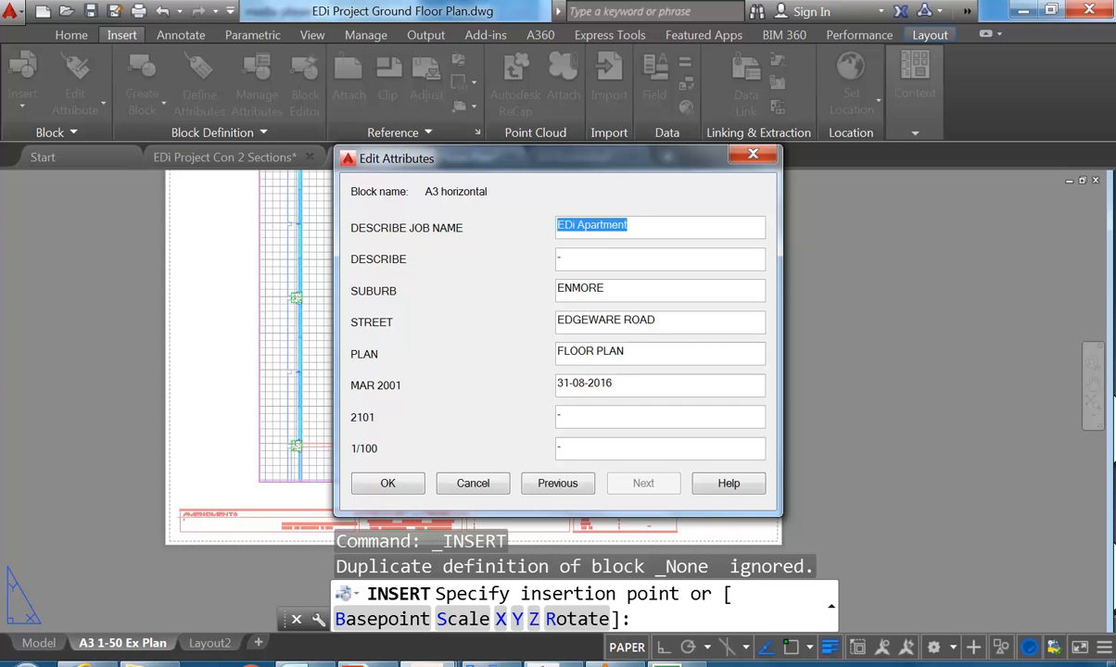
click(596, 417)
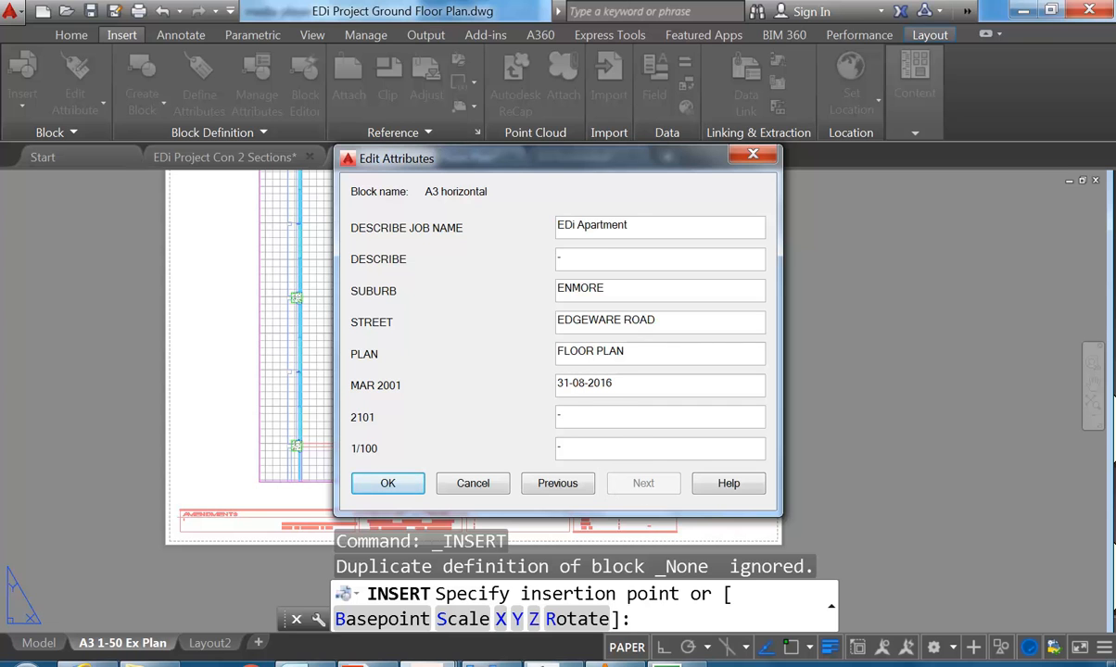
drag(571, 416, 513, 408)
text(a1)
key(BackSpace)
text(A-)
key(Tab)
text(1/50)
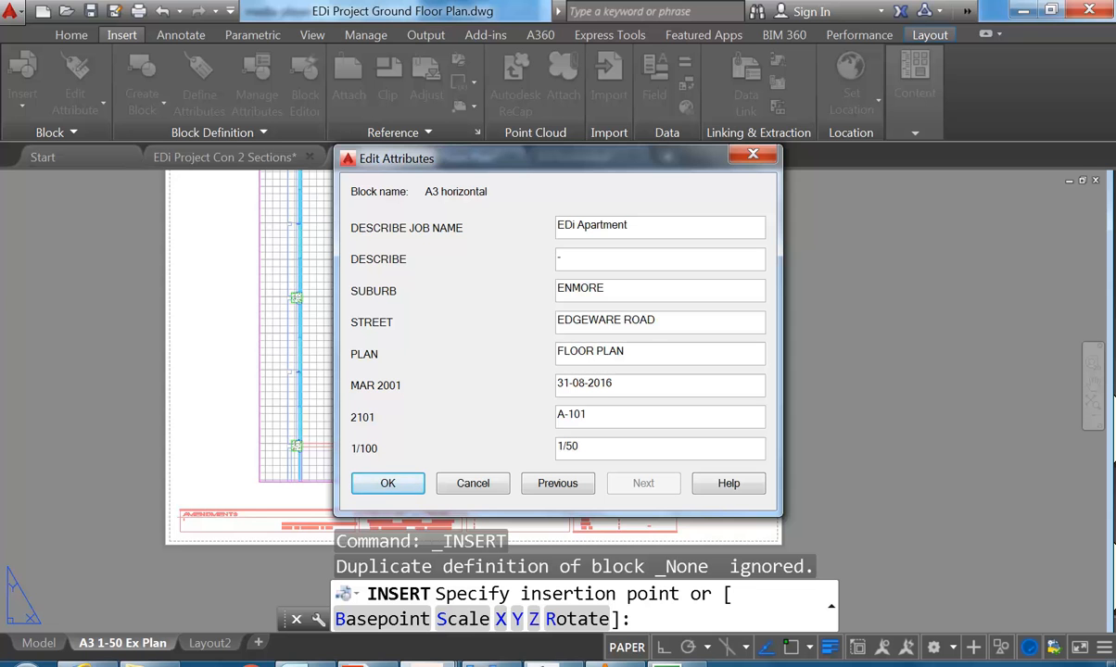
click(393, 484)
Examine the inserted title block's text fields from the floor plan details across to the amendments and firm details
middle_drag(393, 442, 398, 258)
scroll(406, 362, up, 5)
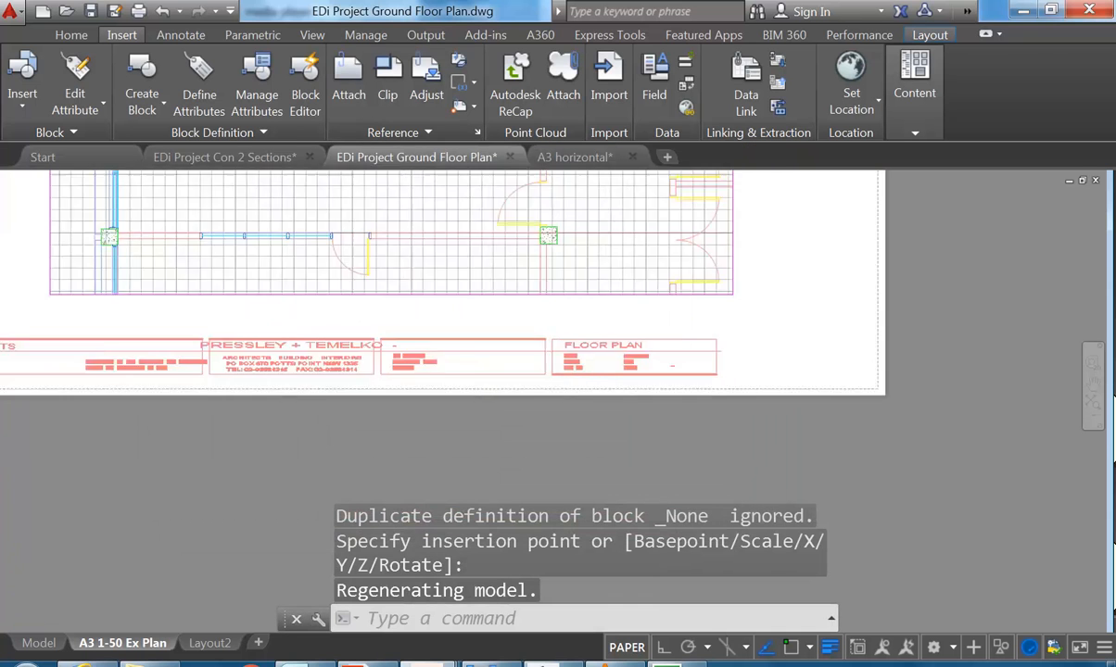
scroll(679, 383, up, 4)
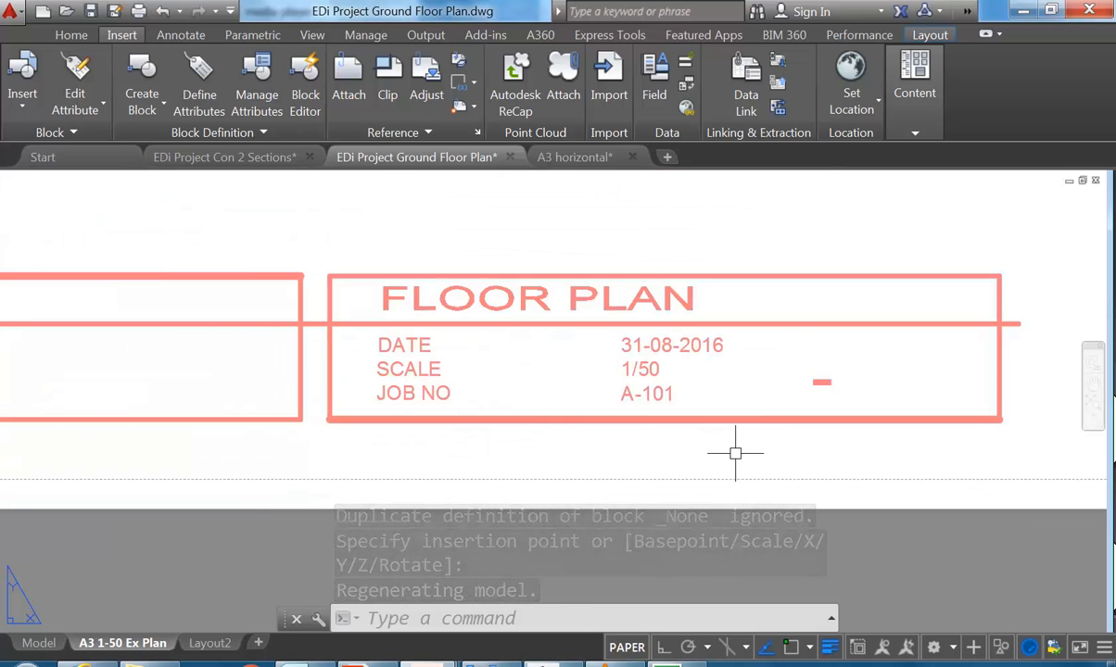
scroll(468, 352, down, 3)
middle_drag(371, 374, 701, 444)
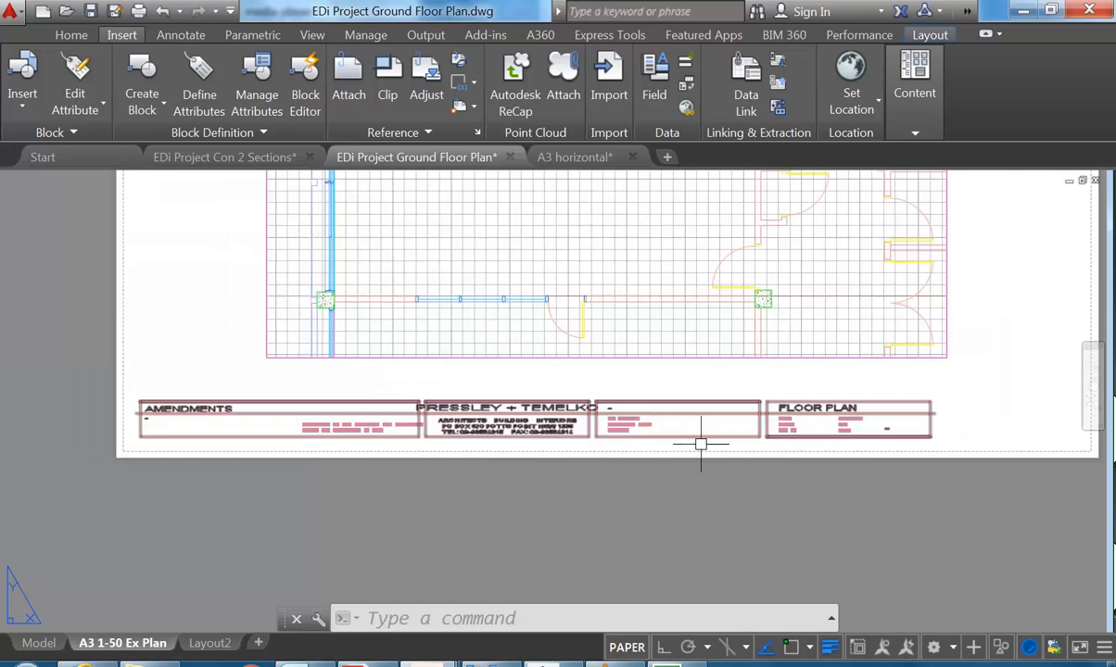
scroll(465, 452, up, 2)
middle_drag(288, 428, 485, 456)
middle_drag(327, 438, 528, 426)
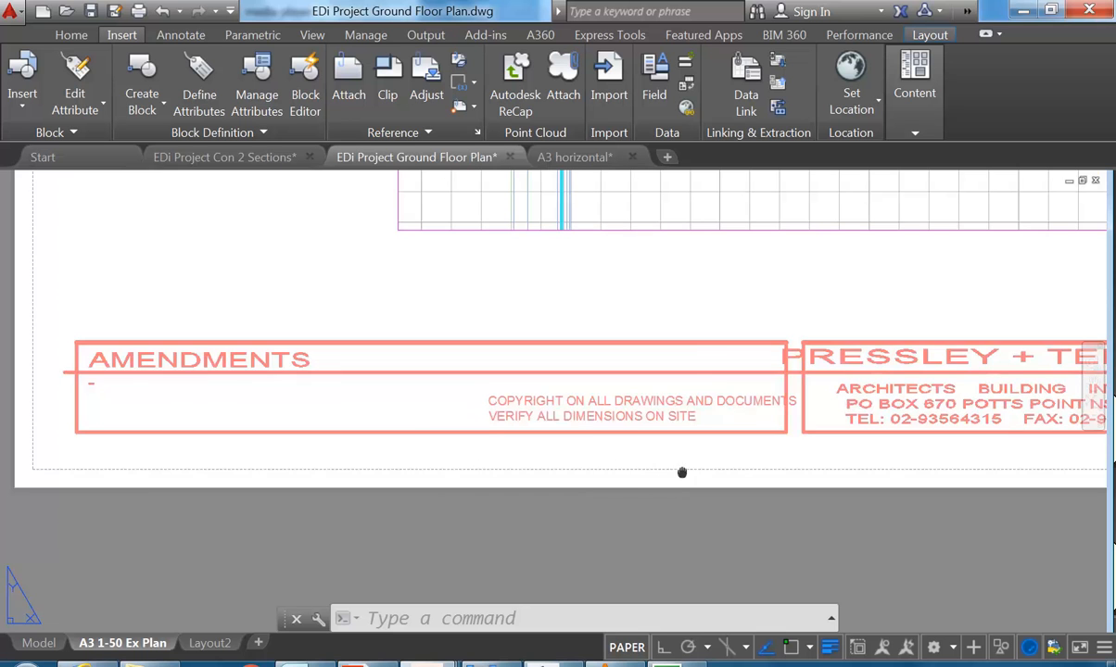
middle_drag(682, 472, 505, 463)
middle_drag(892, 416, 475, 422)
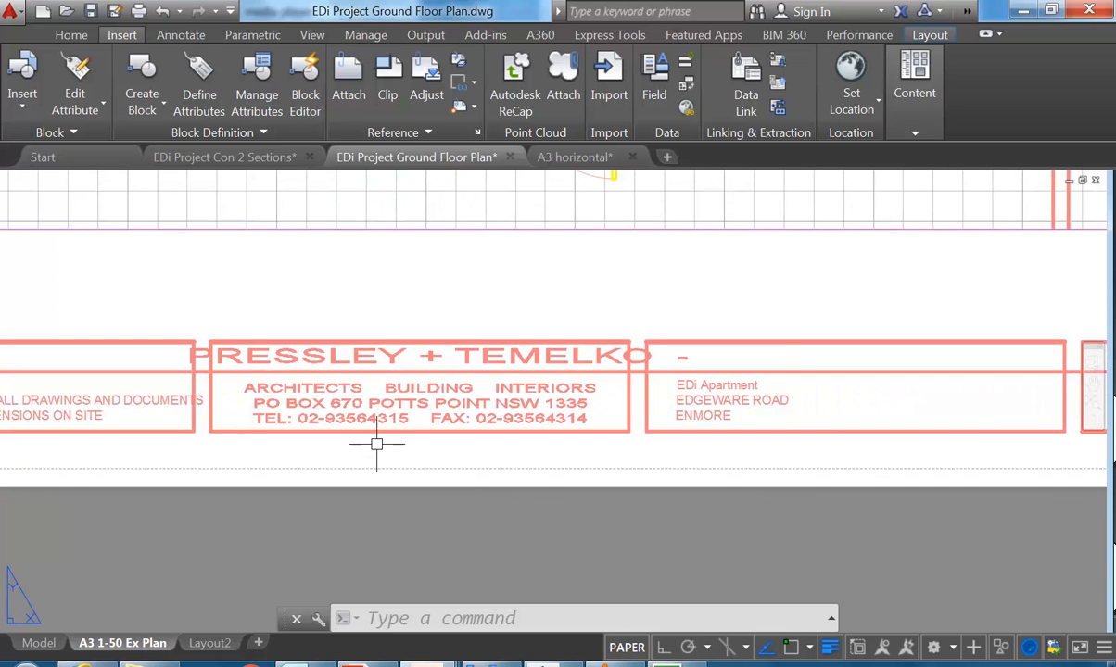
scroll(608, 454, down, 2)
middle_drag(608, 453, 514, 441)
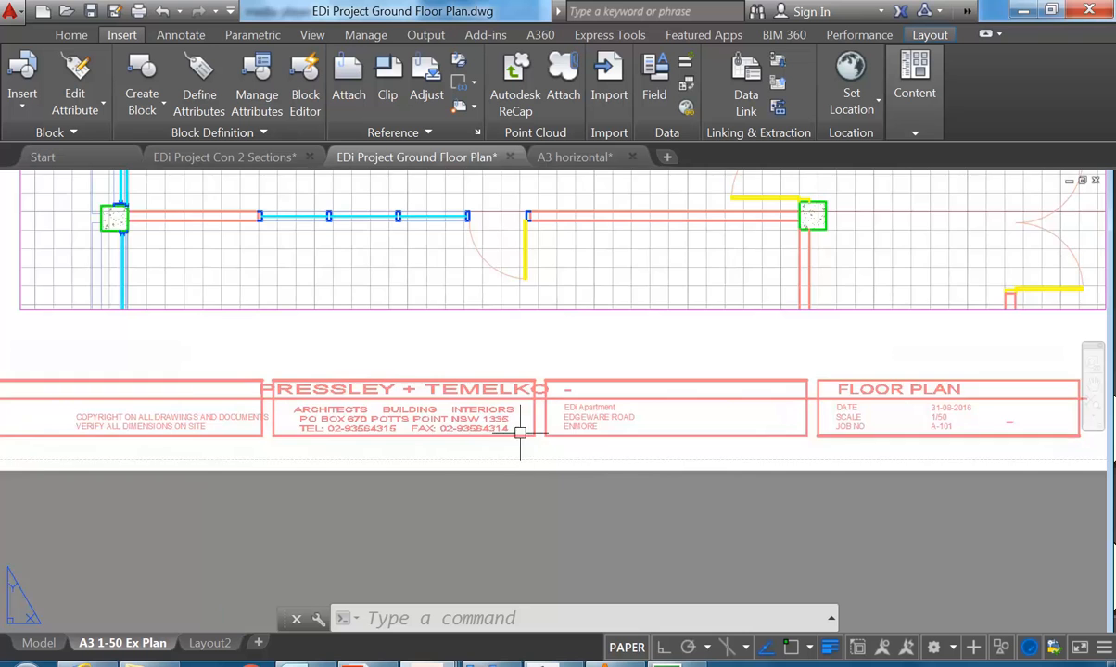
Open the A3 horizontal title block for in-place editing with all nested objects selected automatically
scroll(454, 422, up, 3)
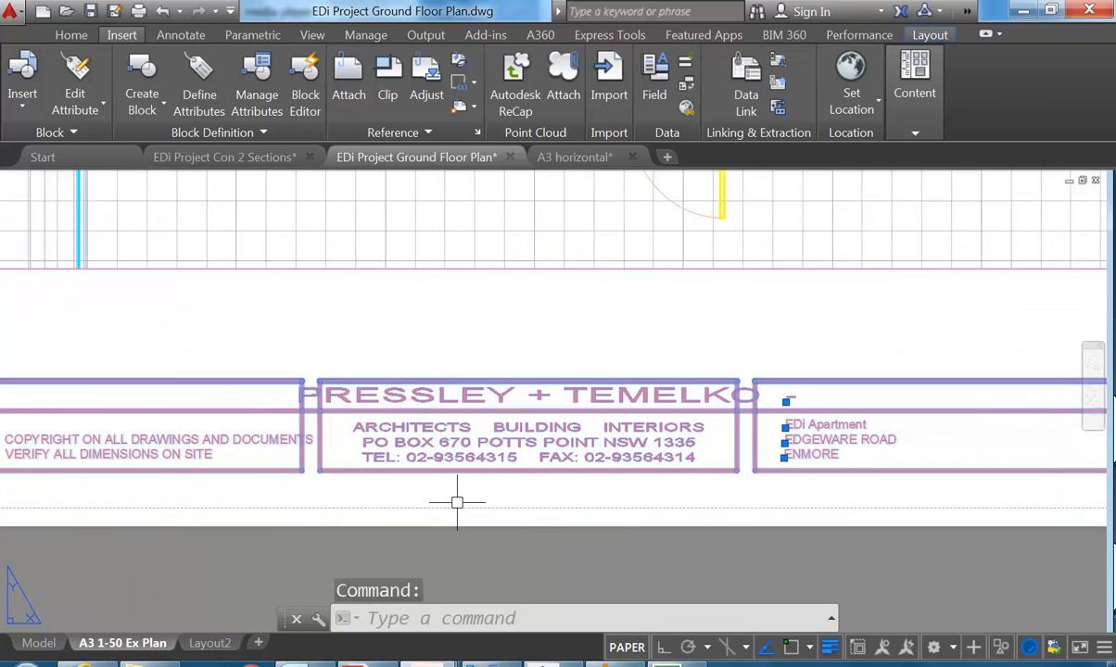
scroll(456, 482, down, 2)
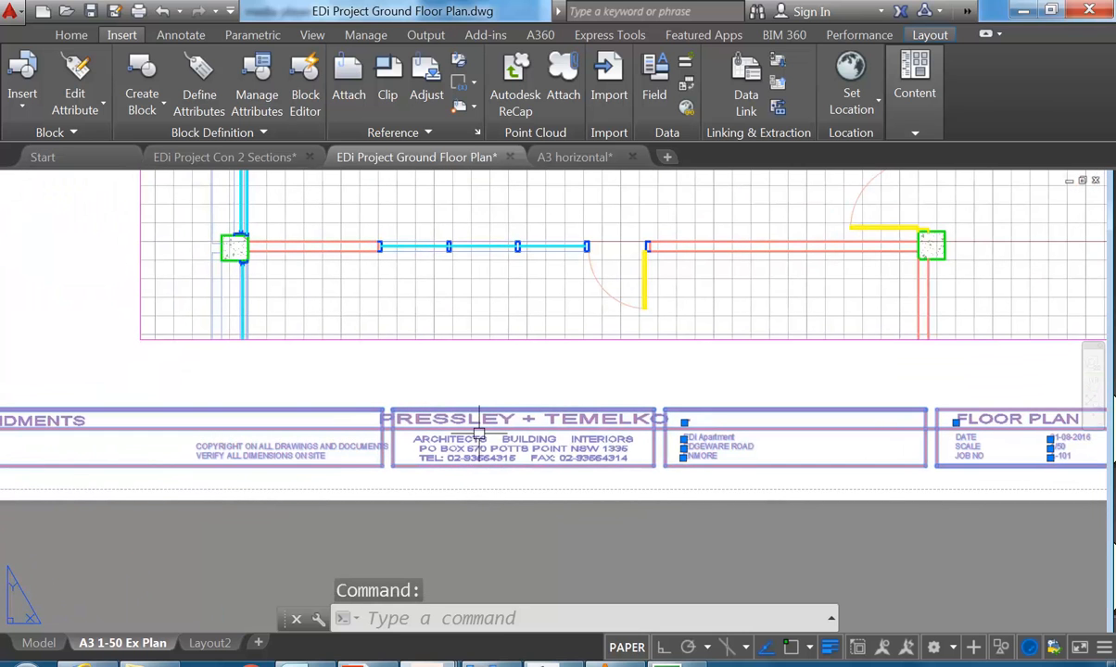
right_click(480, 445)
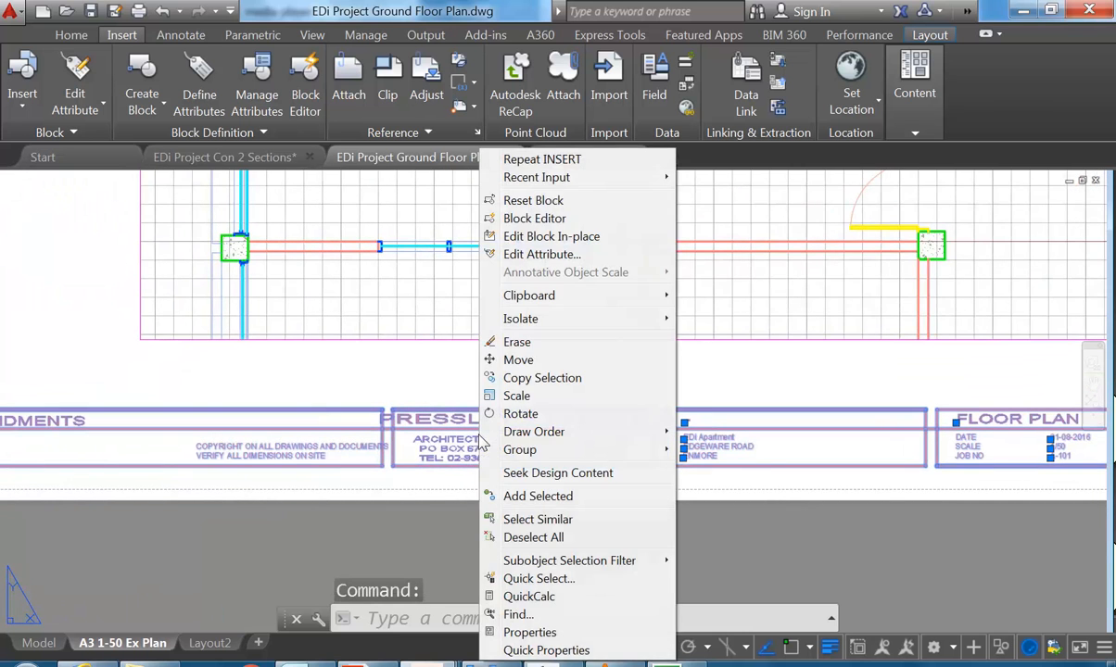
click(531, 239)
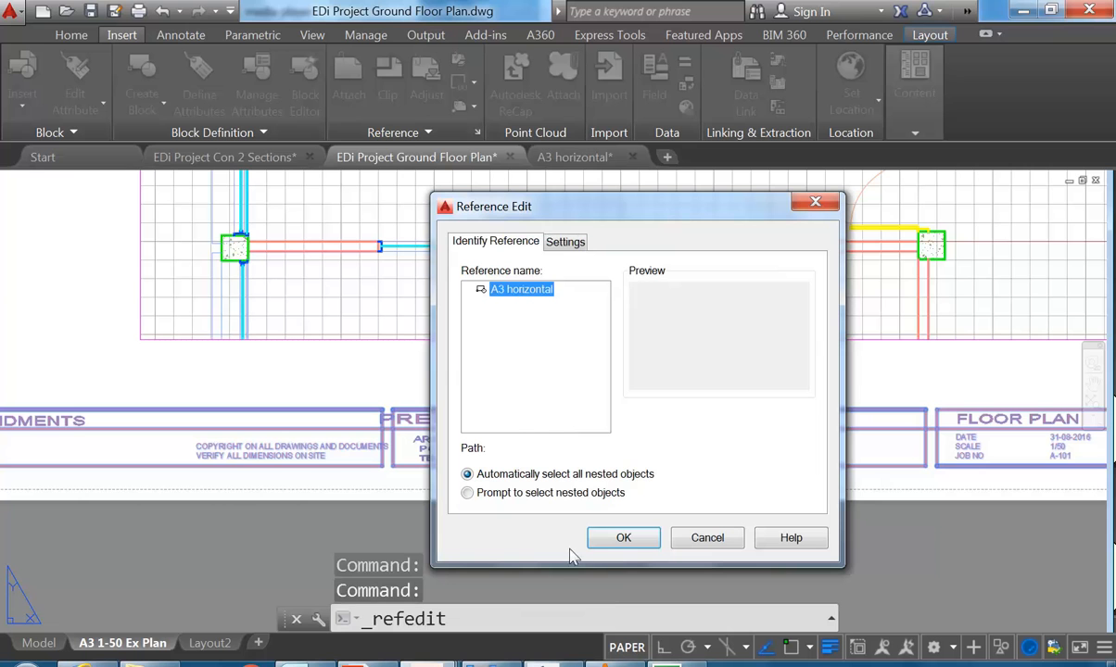
click(622, 539)
Replace the firm name heading in the title block's architects box with "EDi Design"
scroll(610, 530, up, 3)
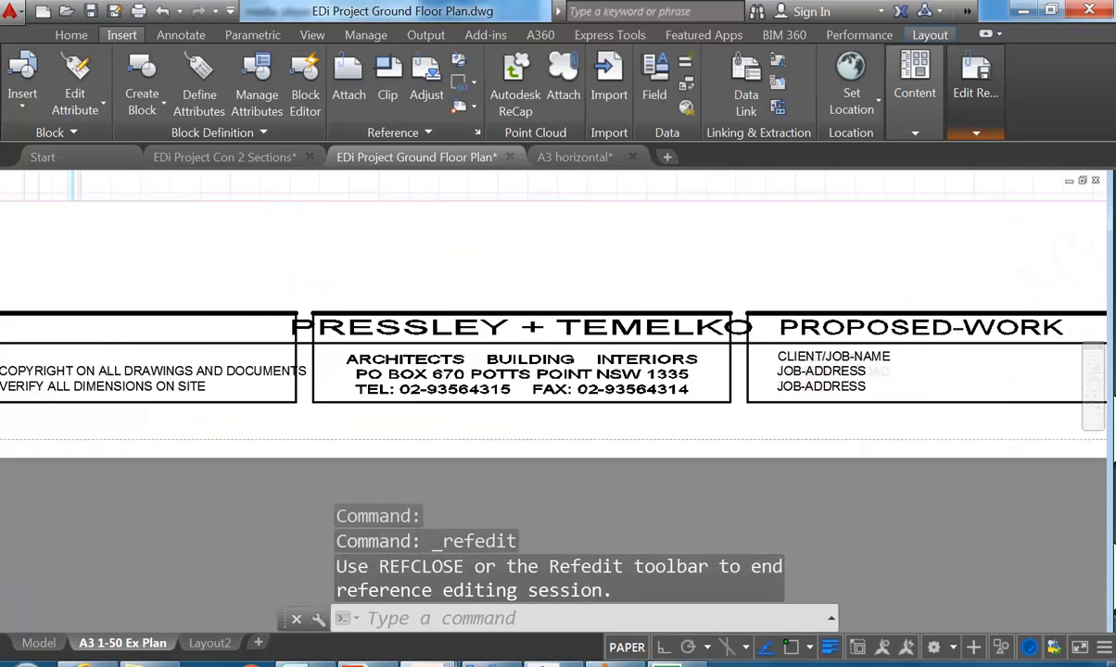
scroll(445, 344, up, 1)
click(408, 316)
scroll(519, 382, down, 1)
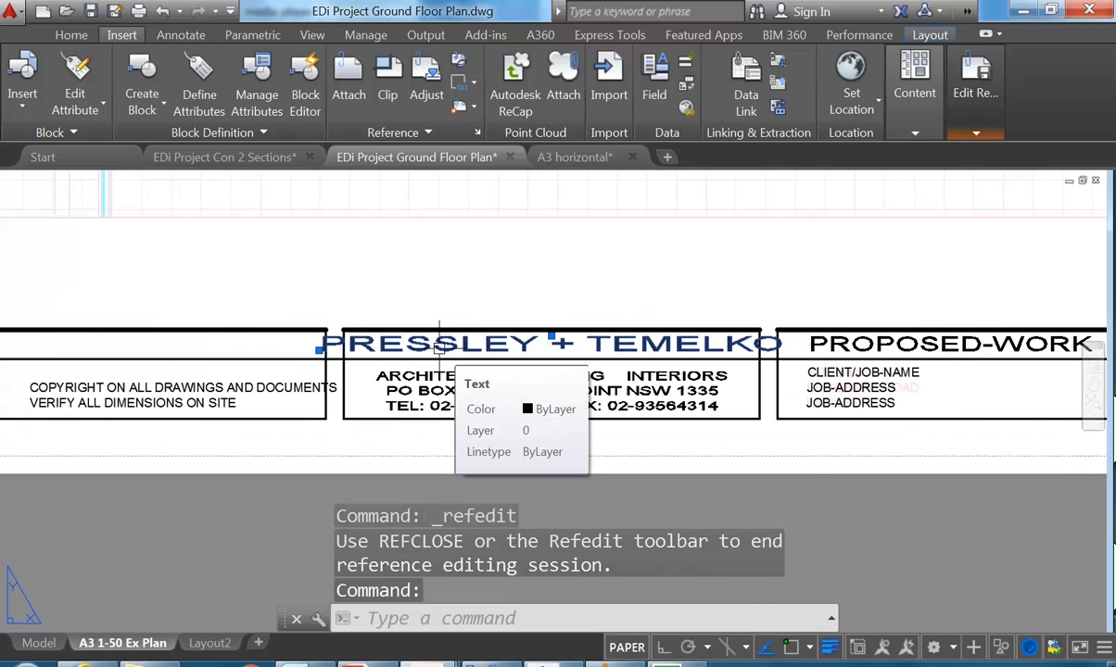
double_click(440, 344)
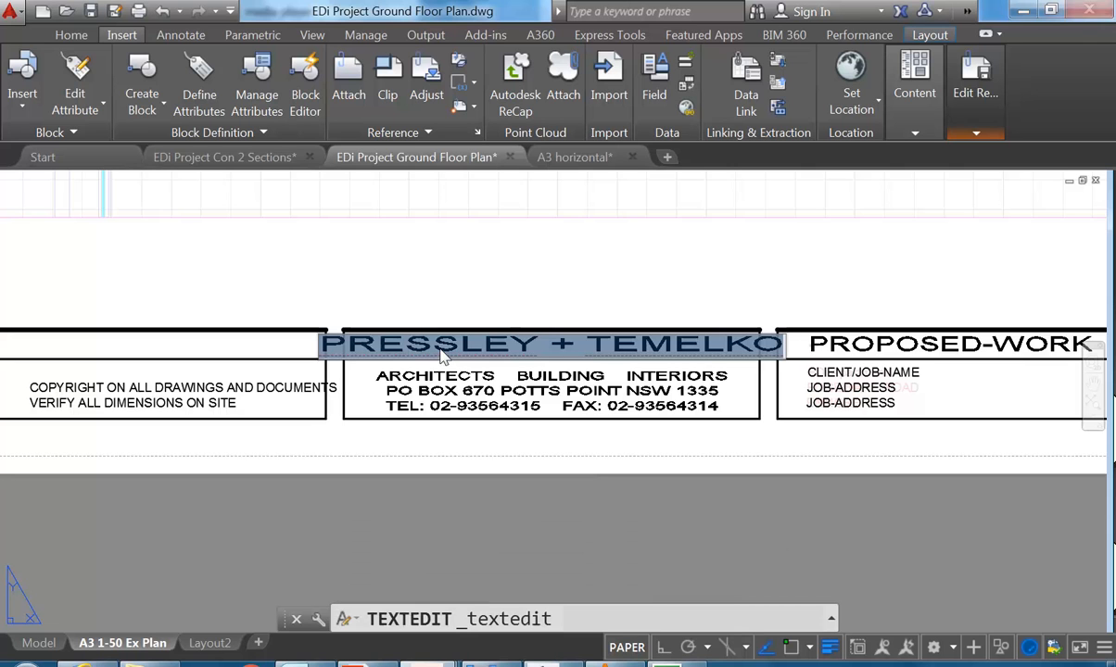
text(ed)
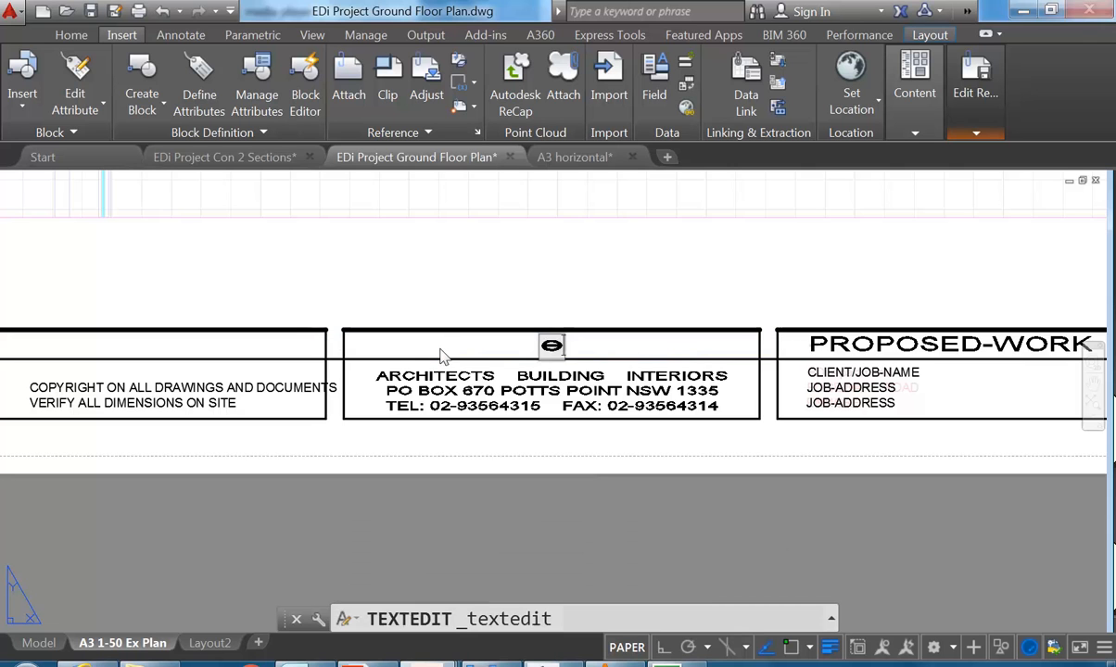
key(BackSpace)
key(BackSpace)
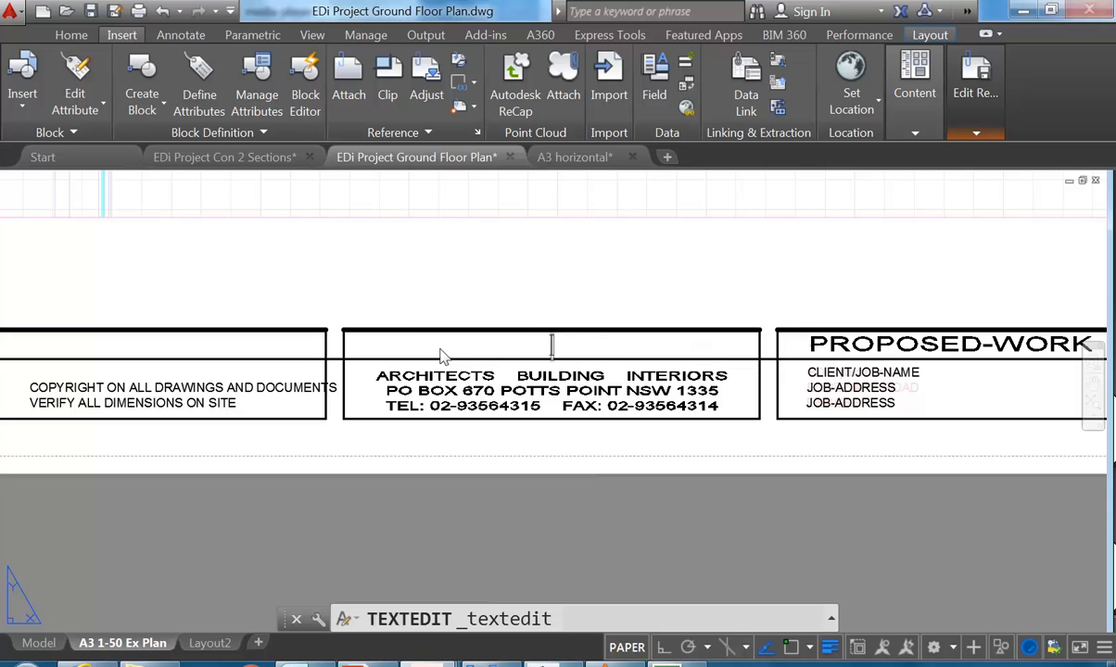
text(EDi)
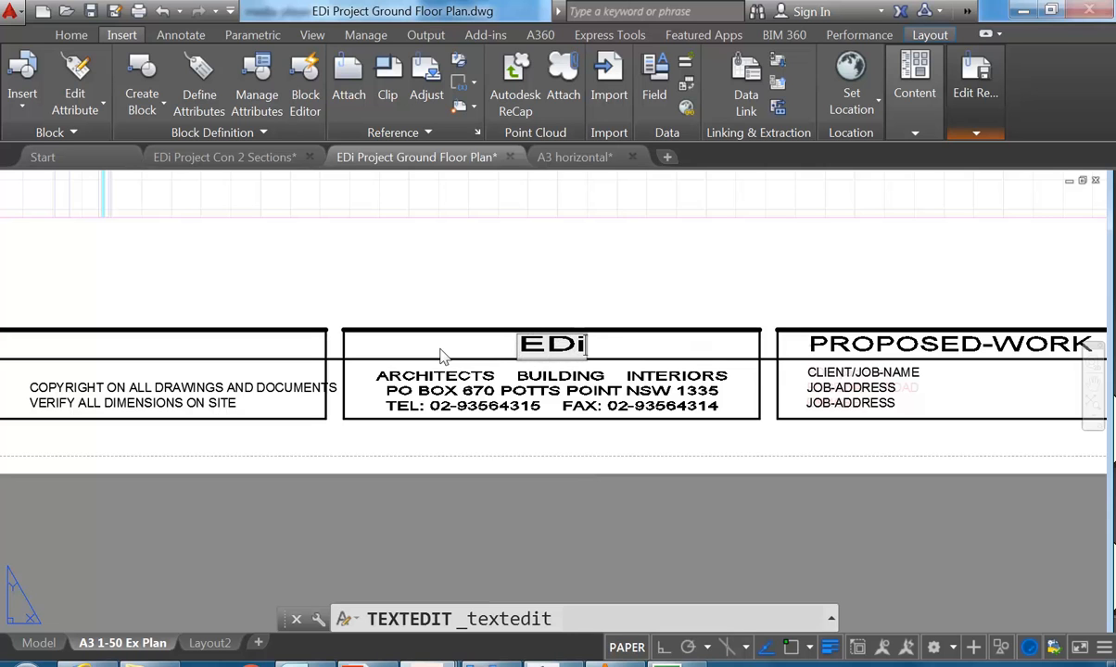
text( Design)
key(BackSpace)
text(gn)
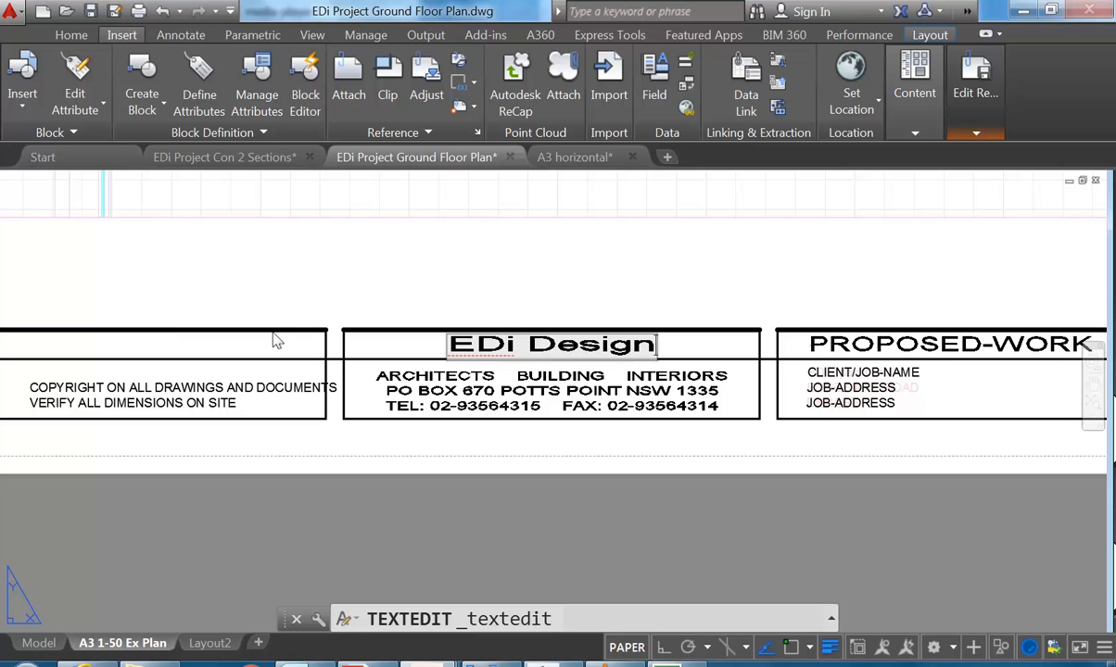
key(Return)
Check the properties of the "ARCHITECTS BUILDING INTERIORS" text line below the firm name
scroll(686, 298, down, 4)
scroll(436, 371, up, 4)
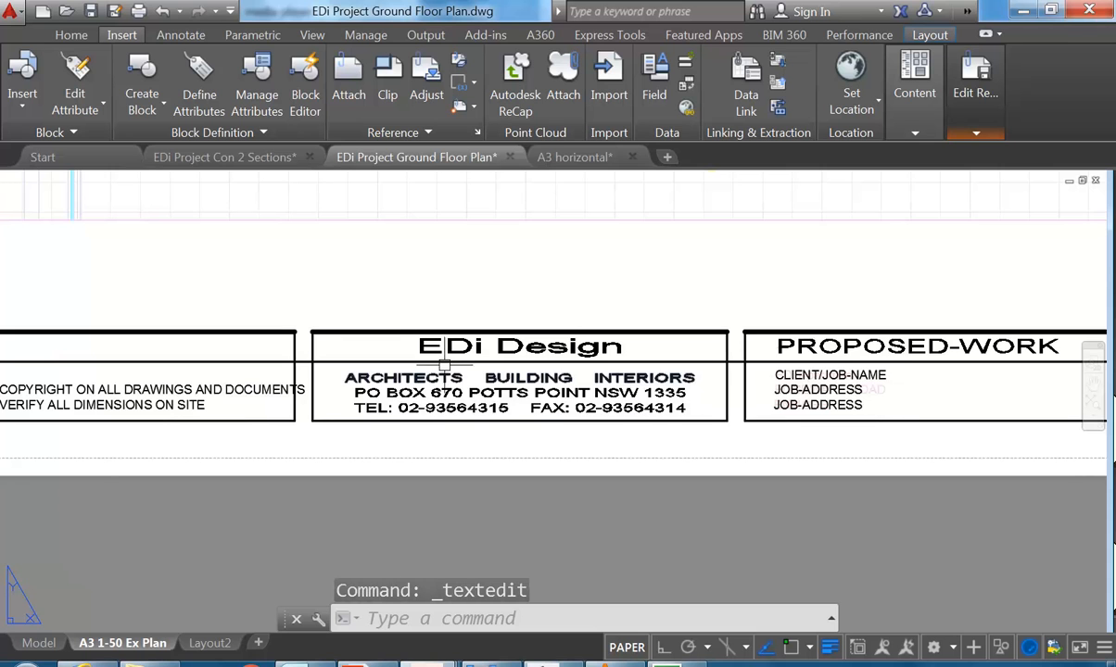
scroll(437, 369, up, 2)
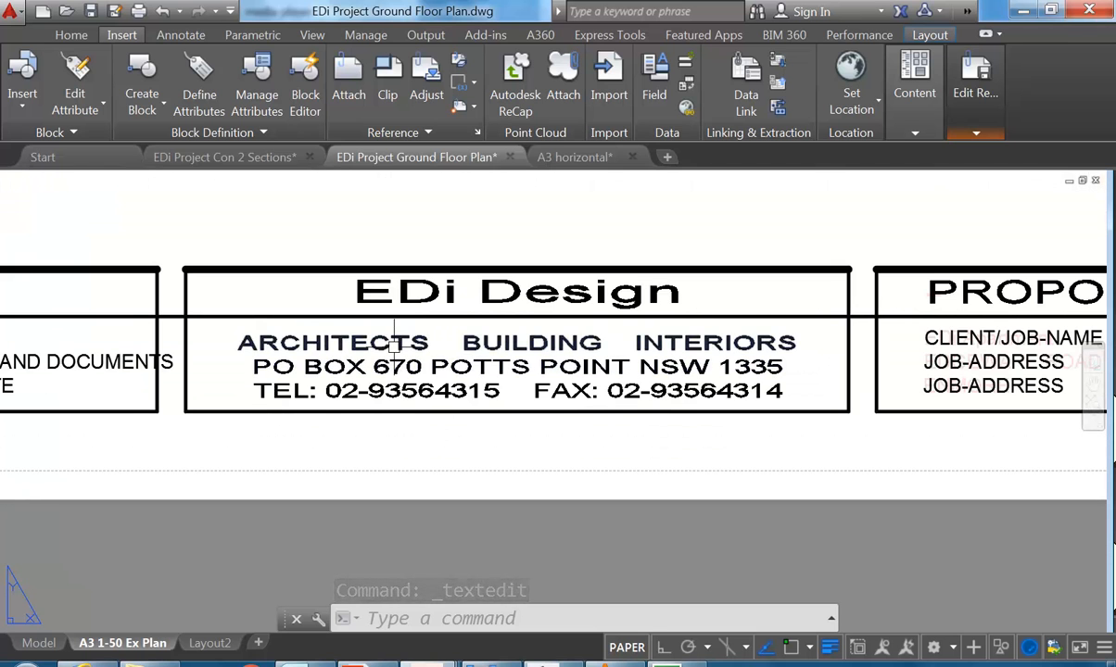
click(394, 345)
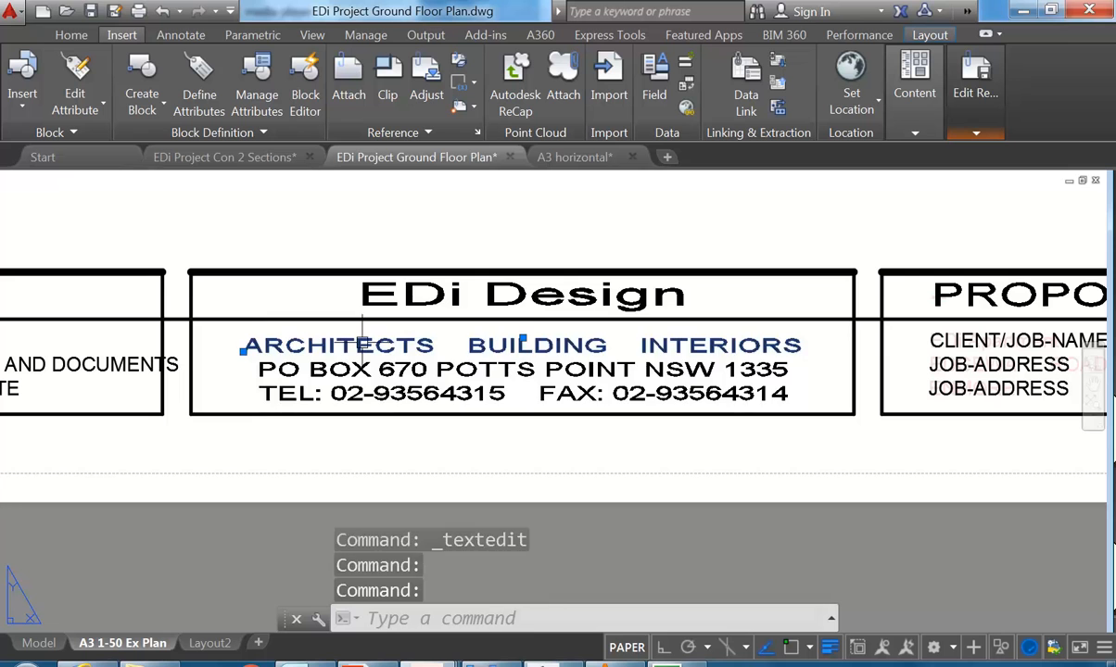
double_click(361, 344)
key(Escape)
click(371, 350)
right_click(368, 355)
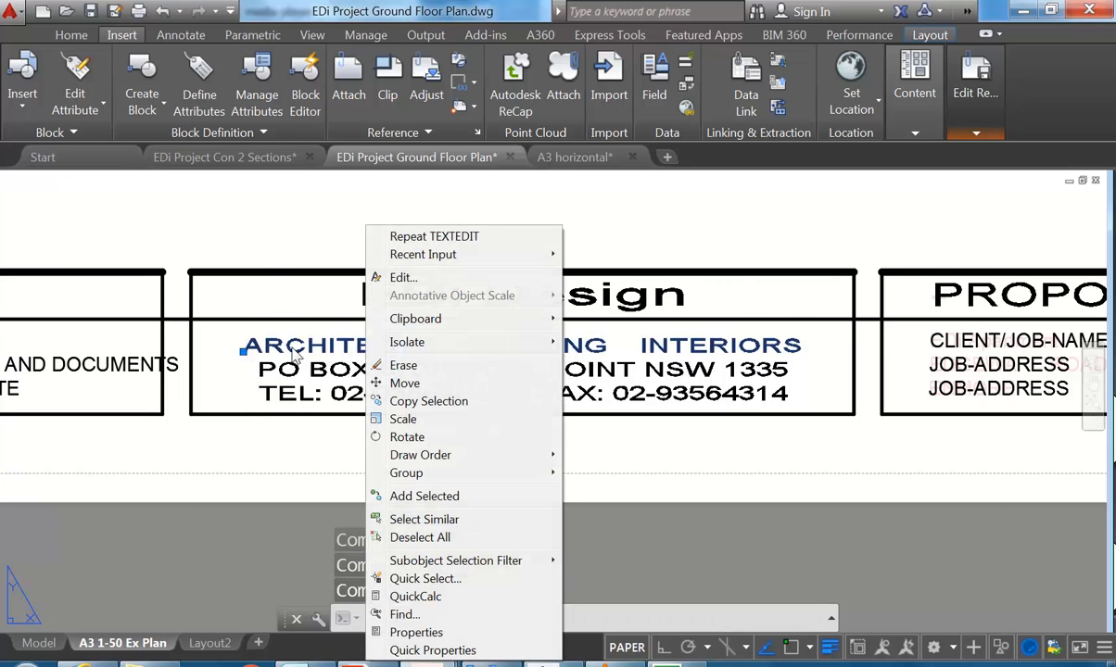
click(416, 632)
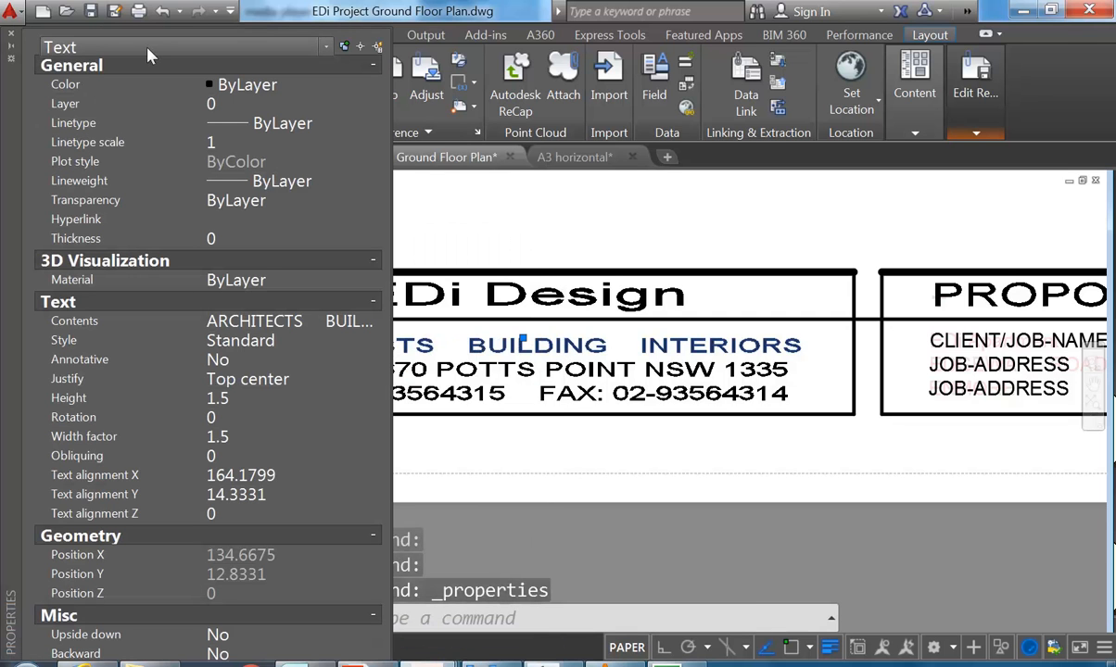
click(11, 39)
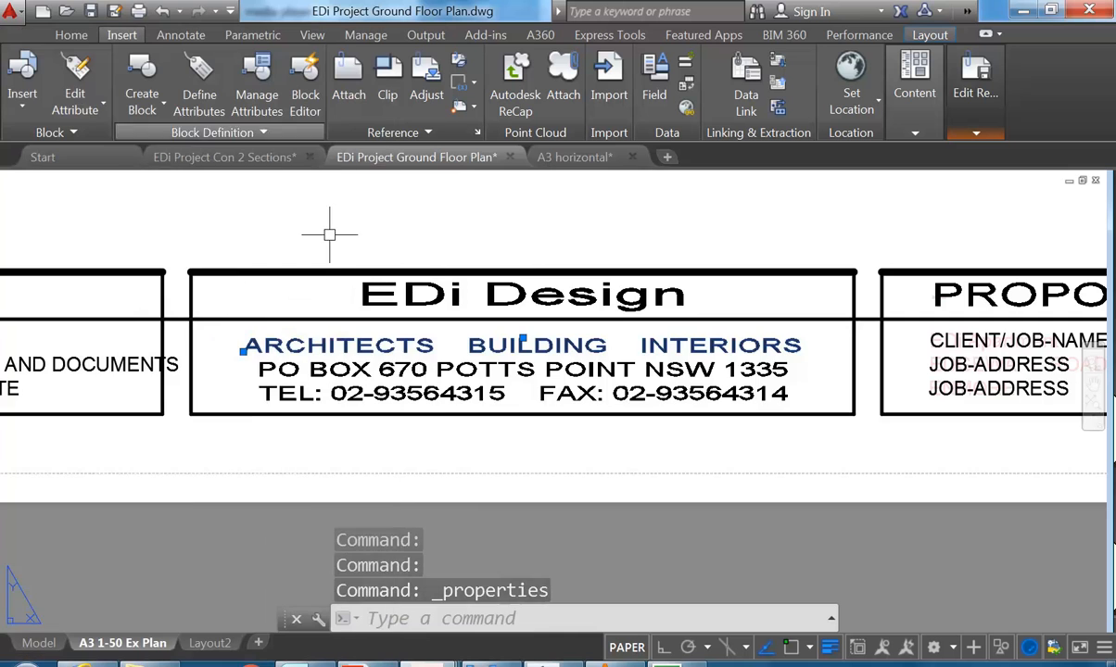
scroll(320, 334, down, 2)
key(Escape)
key(Escape)
Turn on ortho and shift the copyright line in the amendments box left by about 7.5 units
middle_drag(309, 370, 503, 367)
middle_drag(139, 367, 406, 346)
scroll(275, 346, up, 2)
click(407, 361)
click(374, 355)
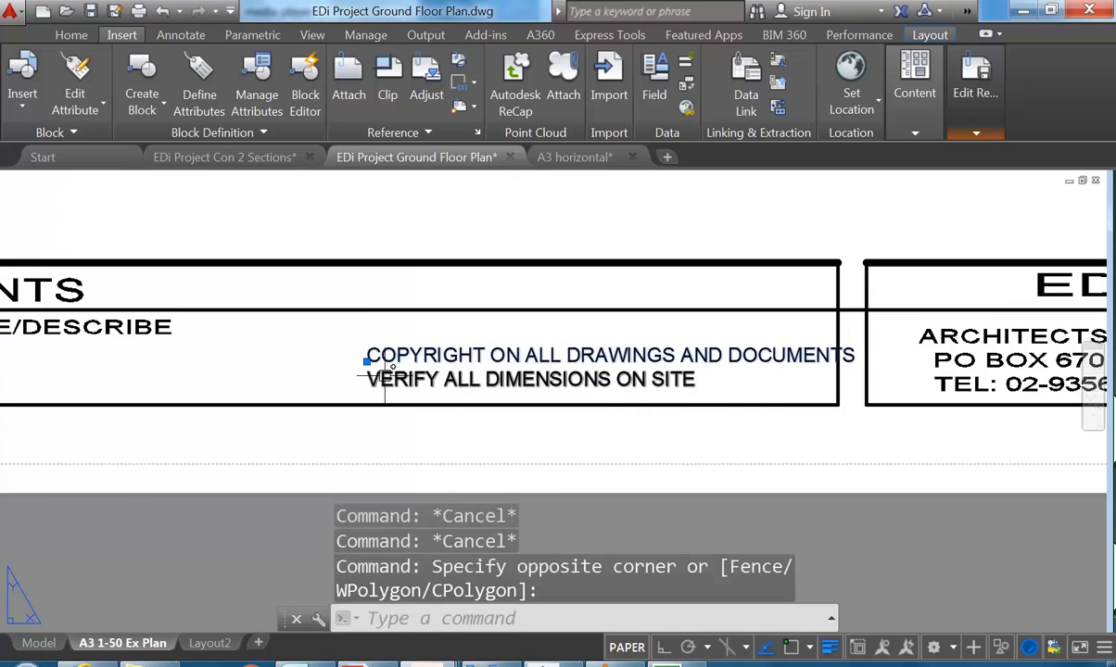
scroll(369, 376, up, 3)
click(359, 327)
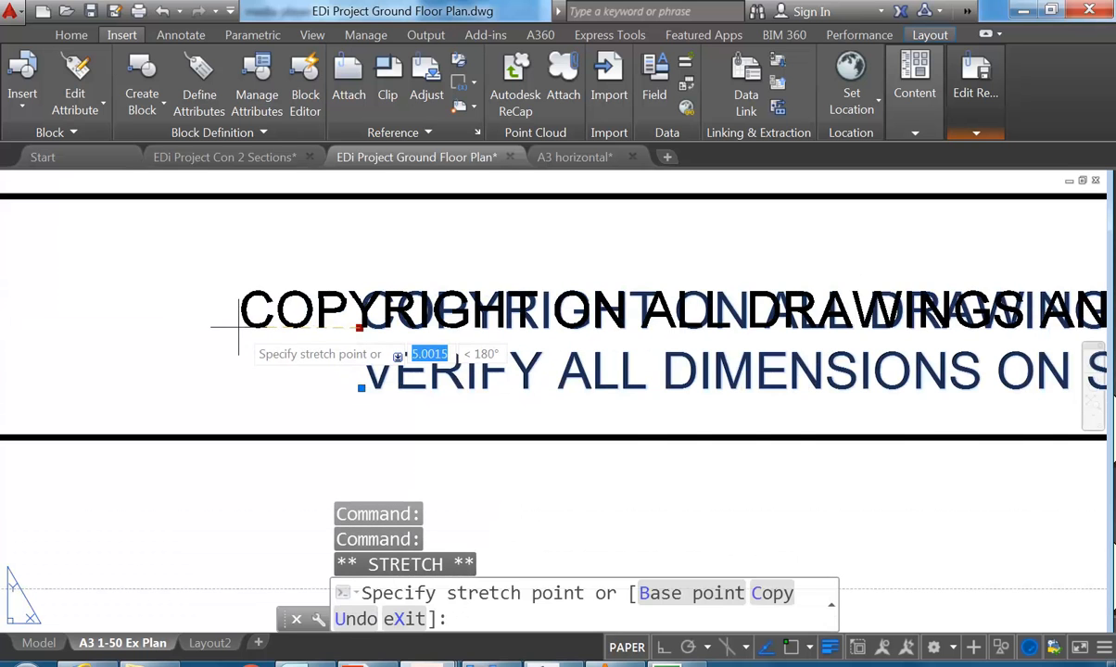
key(F8)
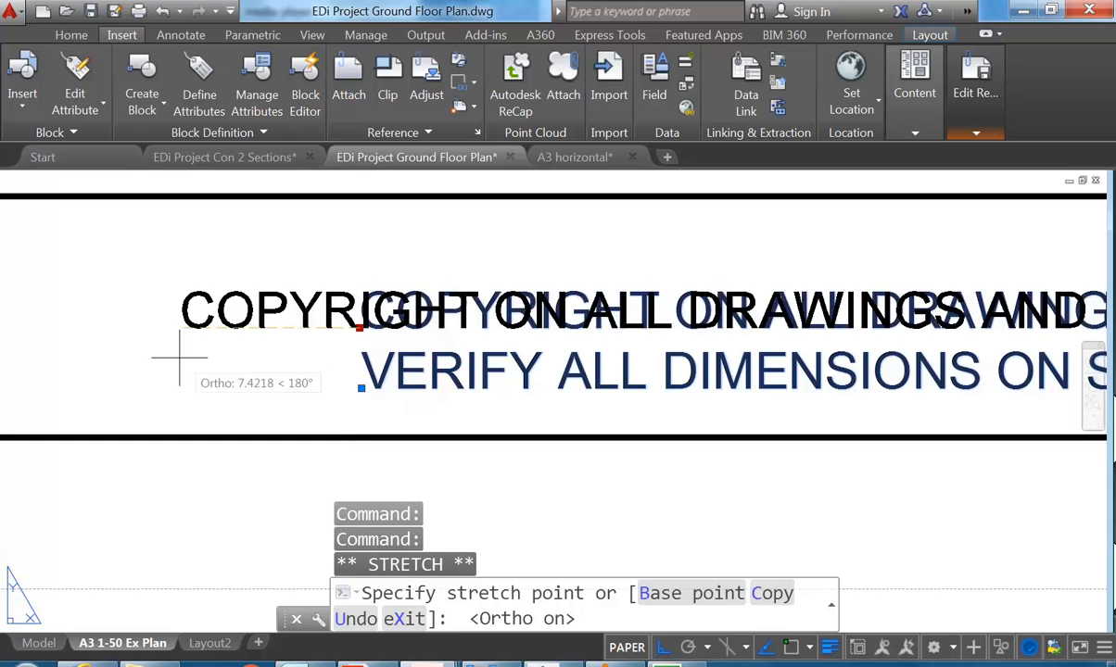
click(175, 361)
Shift the "VERIFY ALL DIMENSIONS ON SITE" line left to align with the start of the copyright line
click(362, 387)
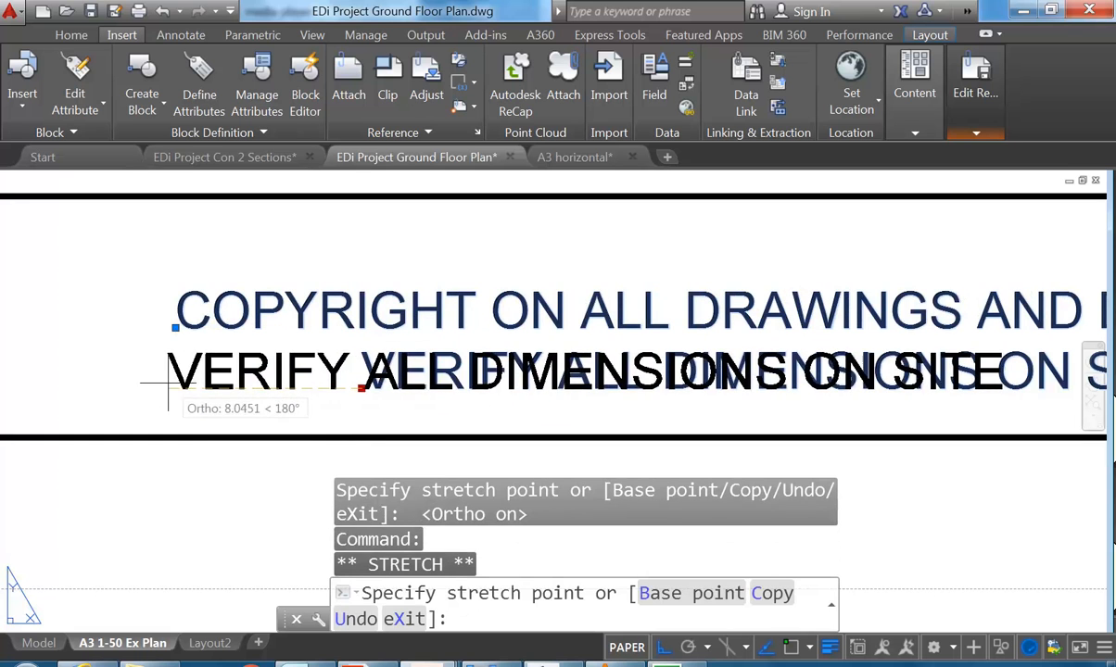
key(Escape)
key(Escape)
Change the prompt of the DWG-NO attribute definition to "Drawing No" in its properties
scroll(205, 377, down, 5)
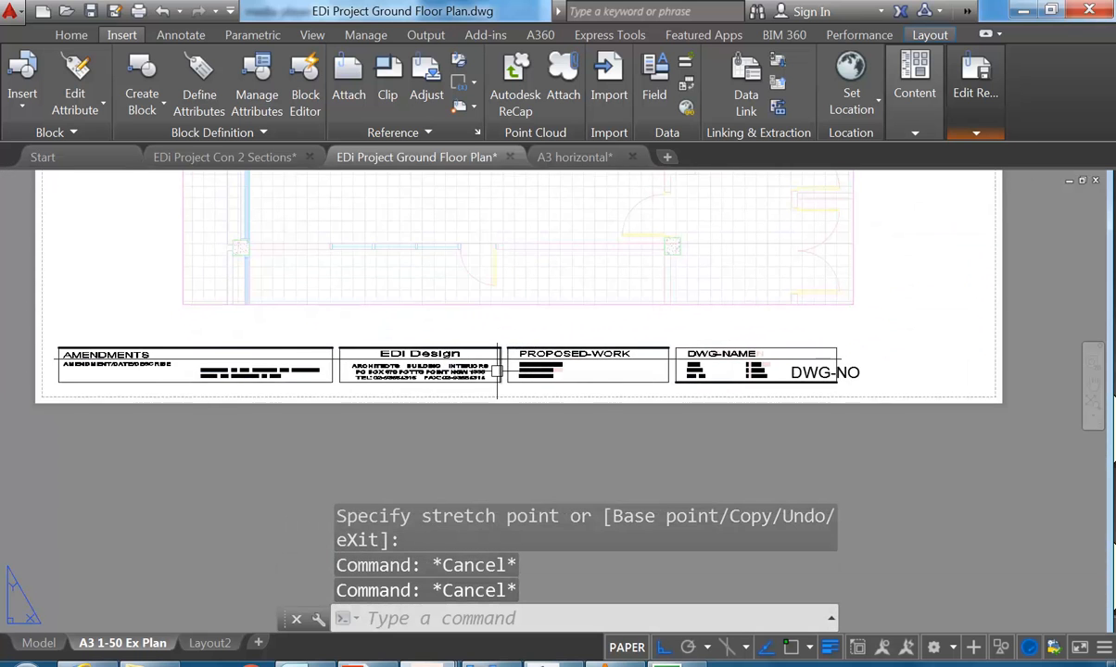
scroll(468, 371, up, 5)
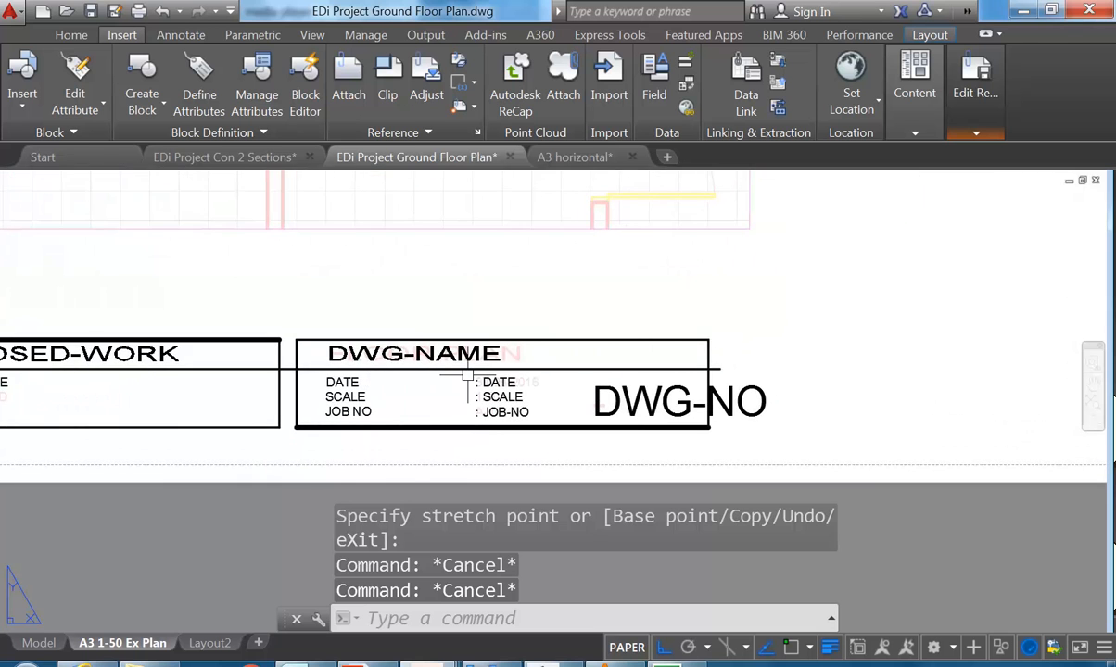
scroll(441, 375, up, 4)
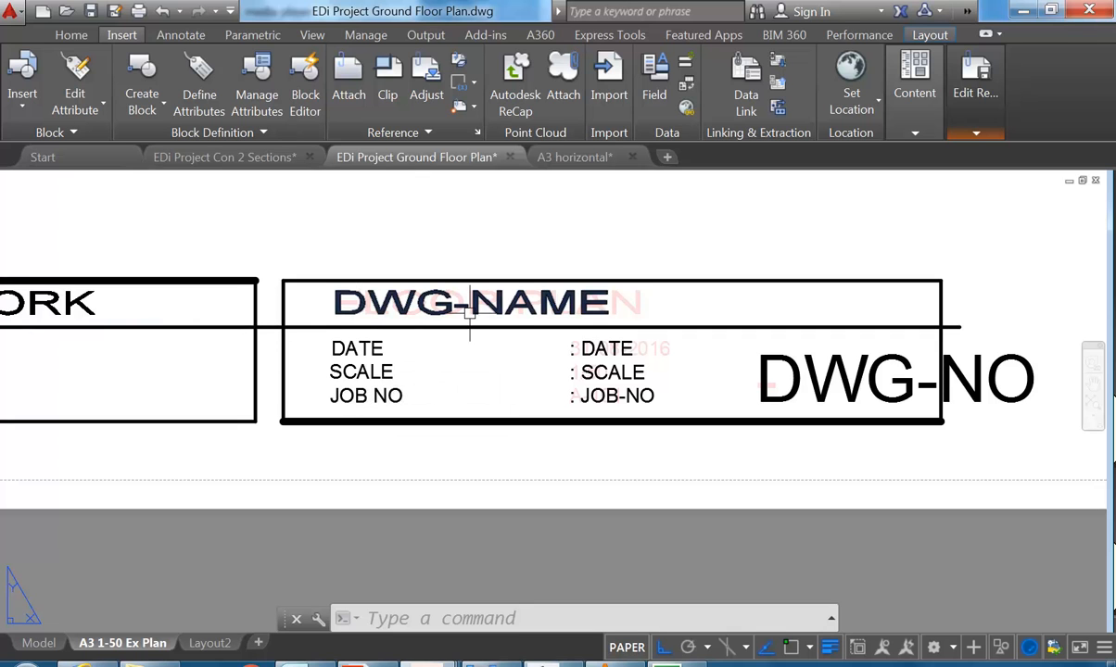
middle_drag(481, 349, 411, 356)
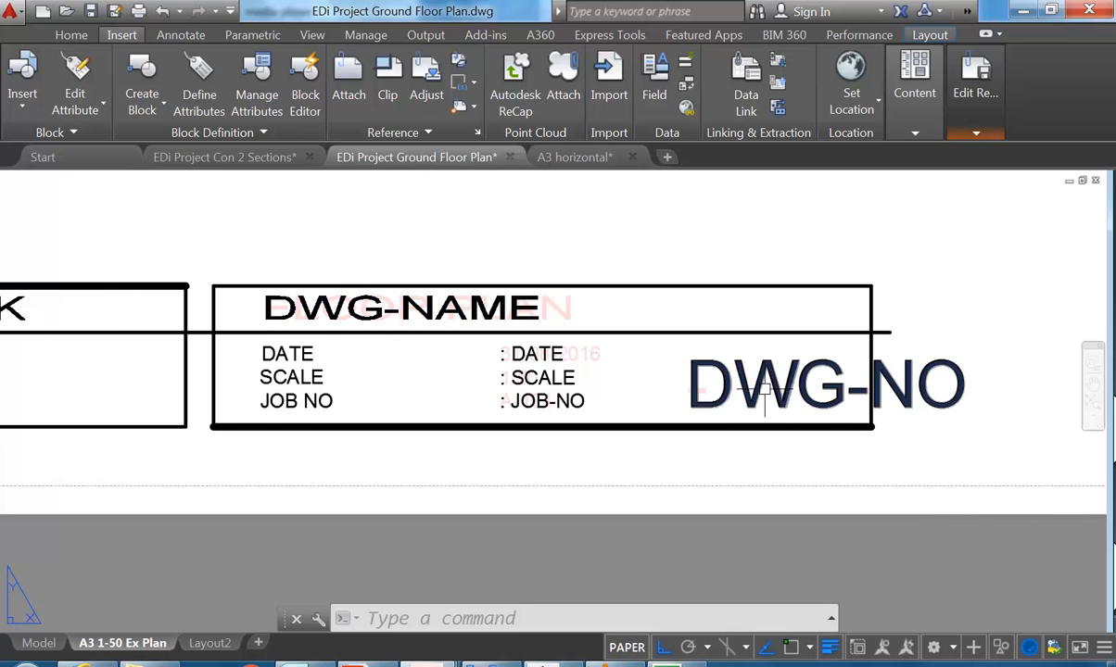
click(707, 385)
middle_drag(595, 376, 588, 381)
right_click(657, 362)
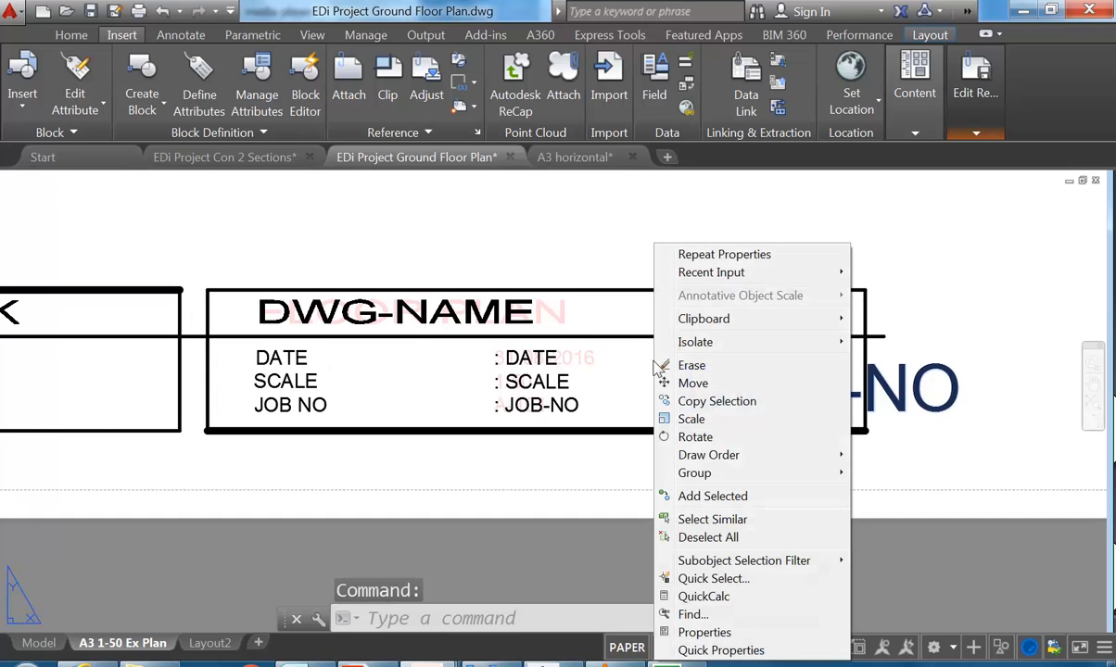
click(704, 633)
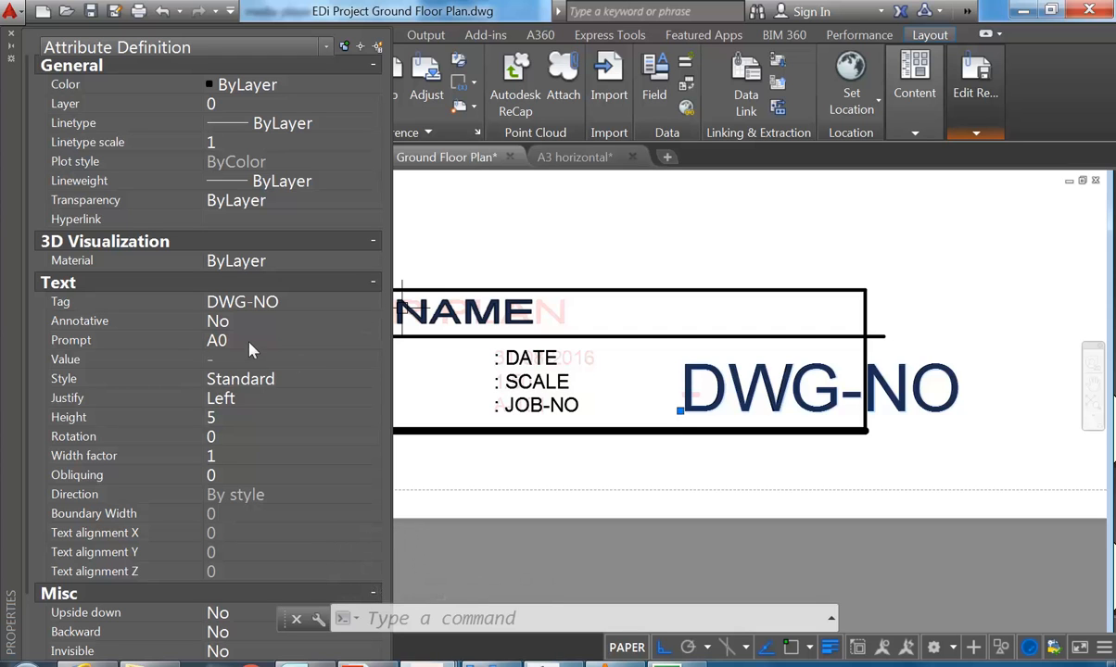
click(260, 302)
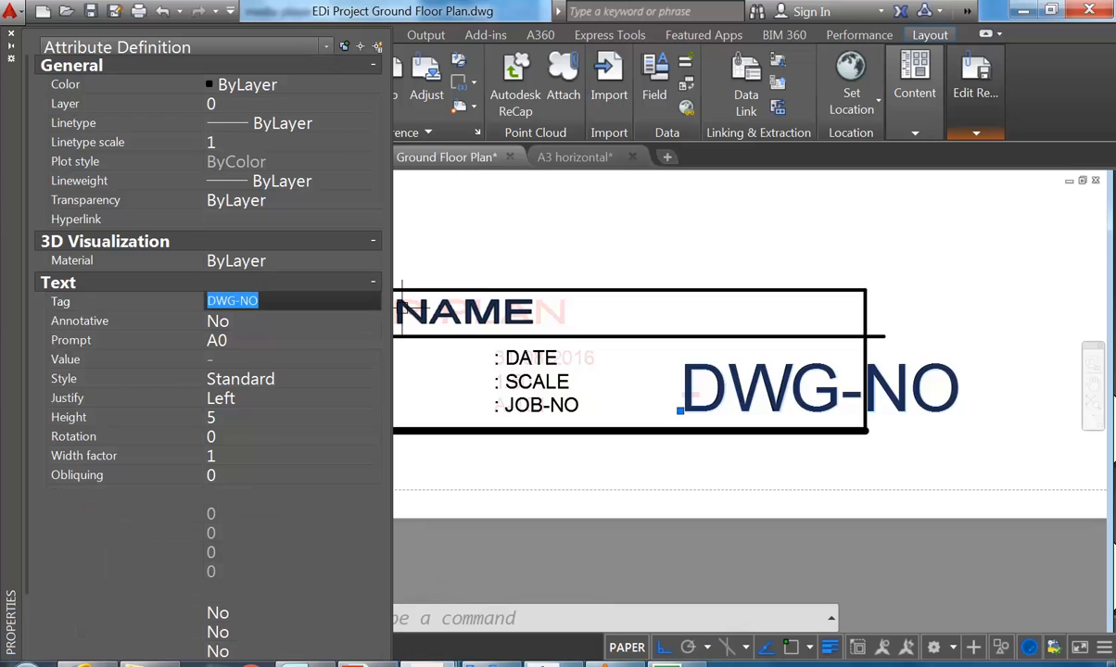
click(245, 354)
click(245, 342)
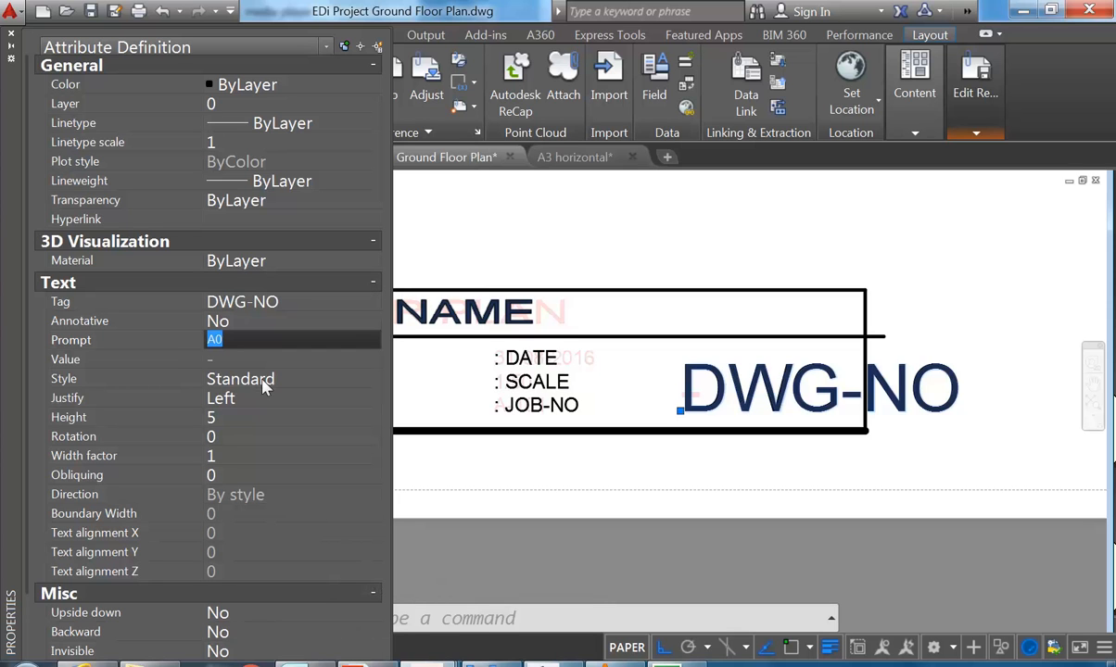
key(BackSpace)
key(Return)
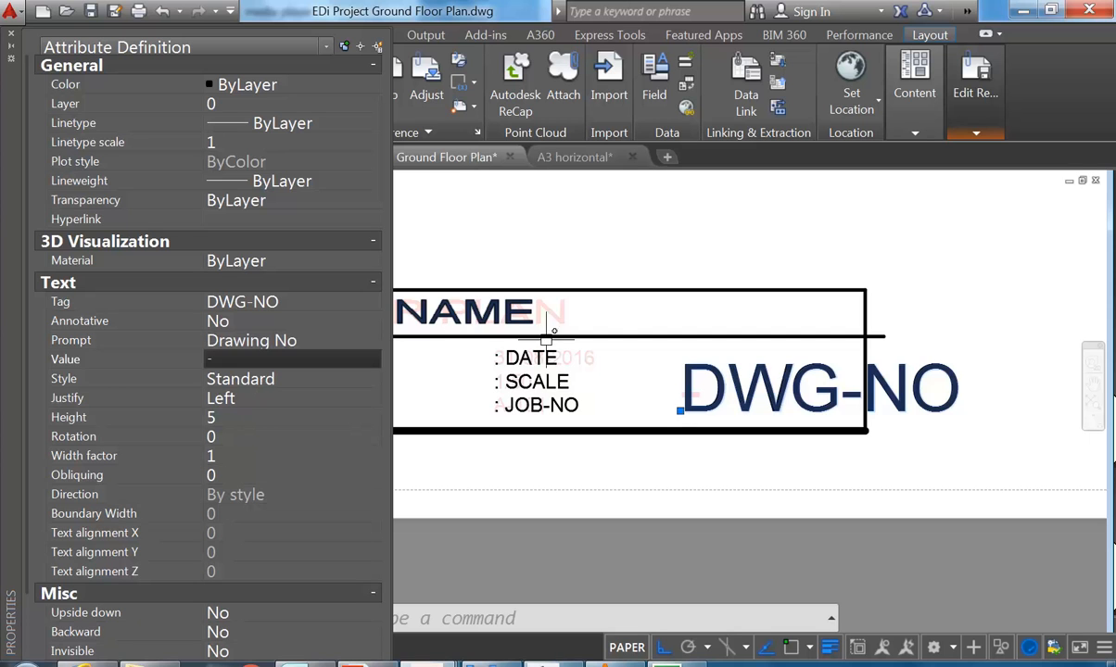
middle_drag(460, 321, 554, 347)
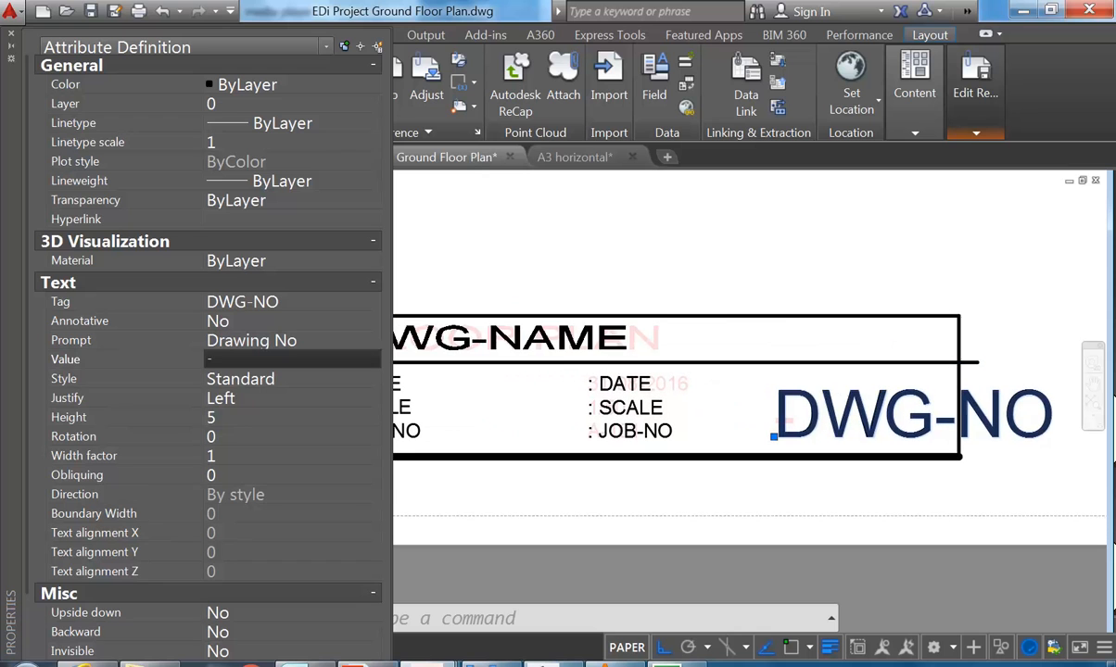
click(13, 37)
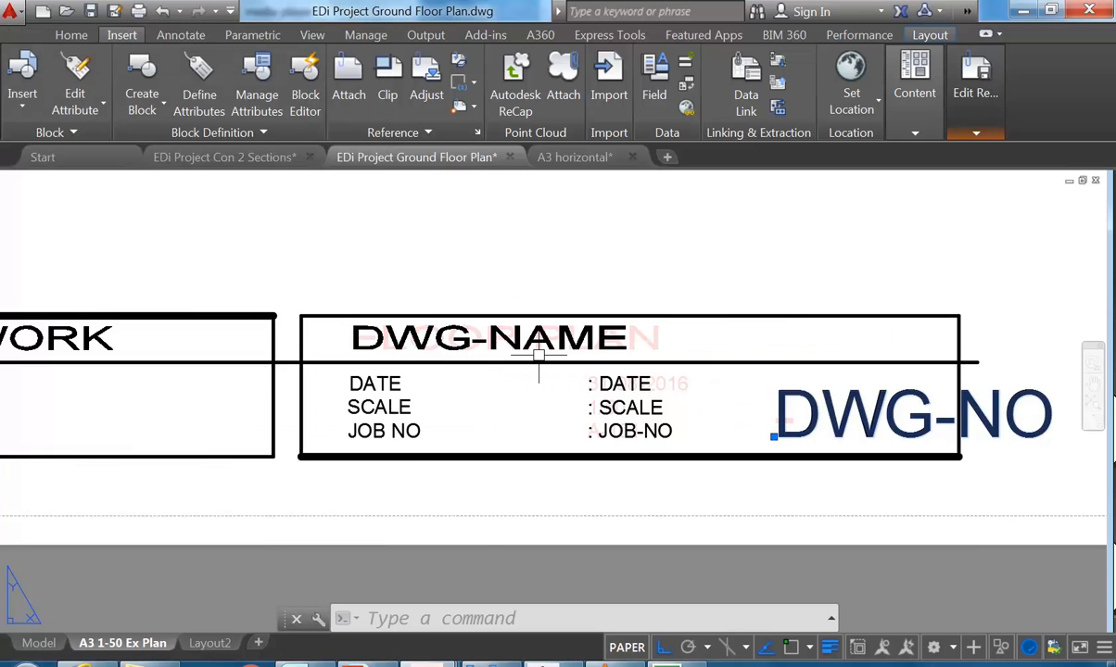
key(Escape)
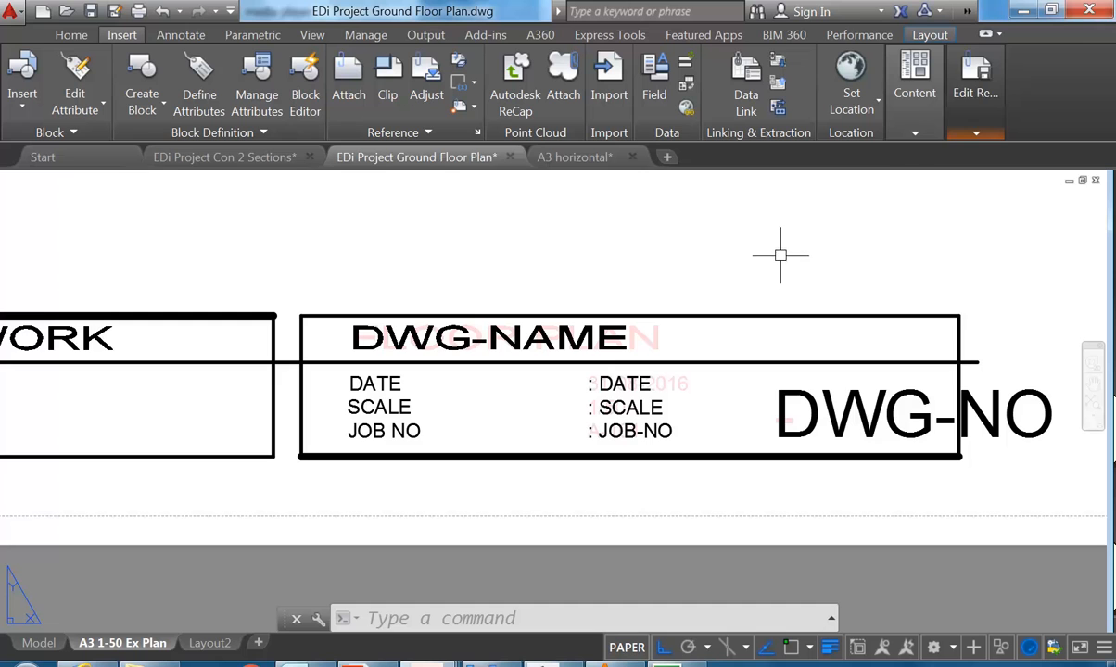
Save the reference edits back to the title block and end the in-place editing session
click(973, 81)
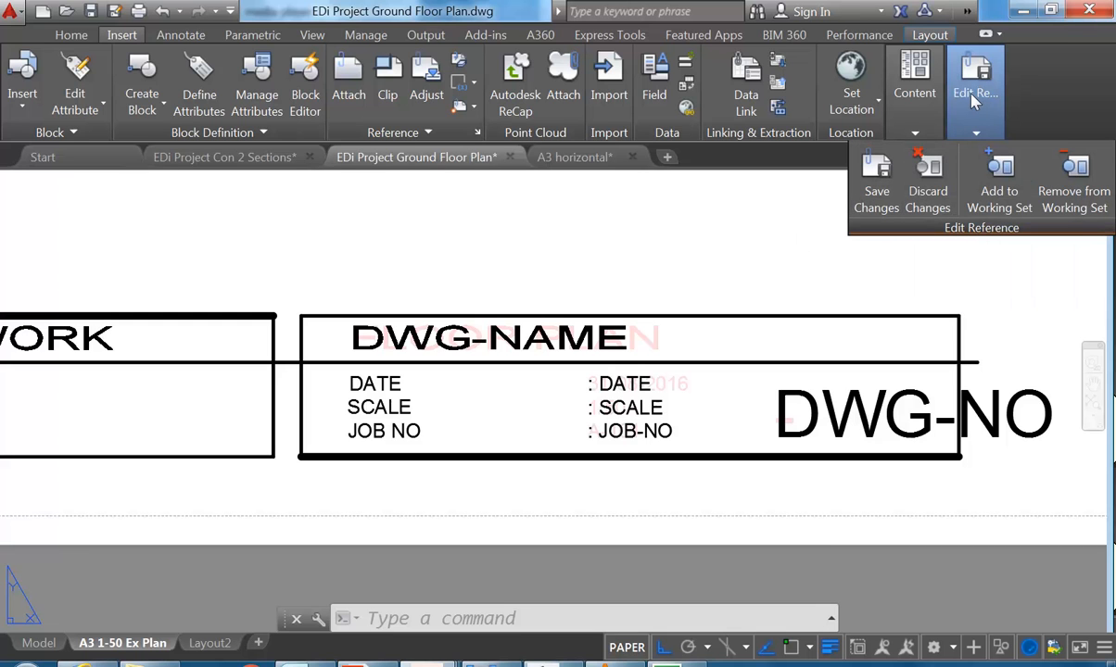
click(874, 189)
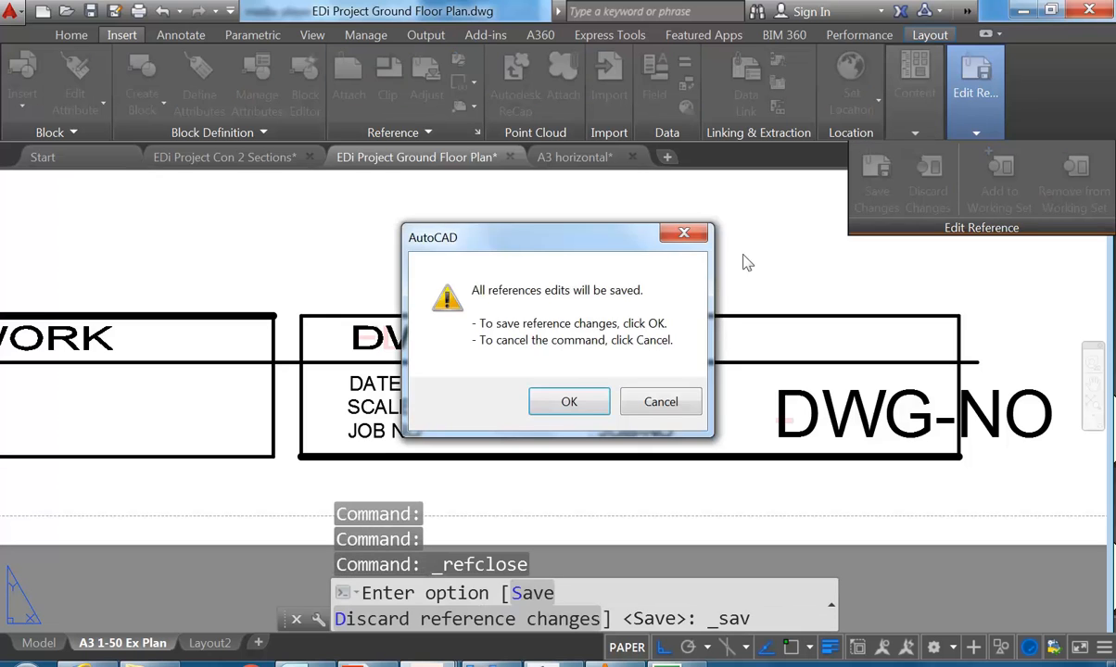
click(568, 400)
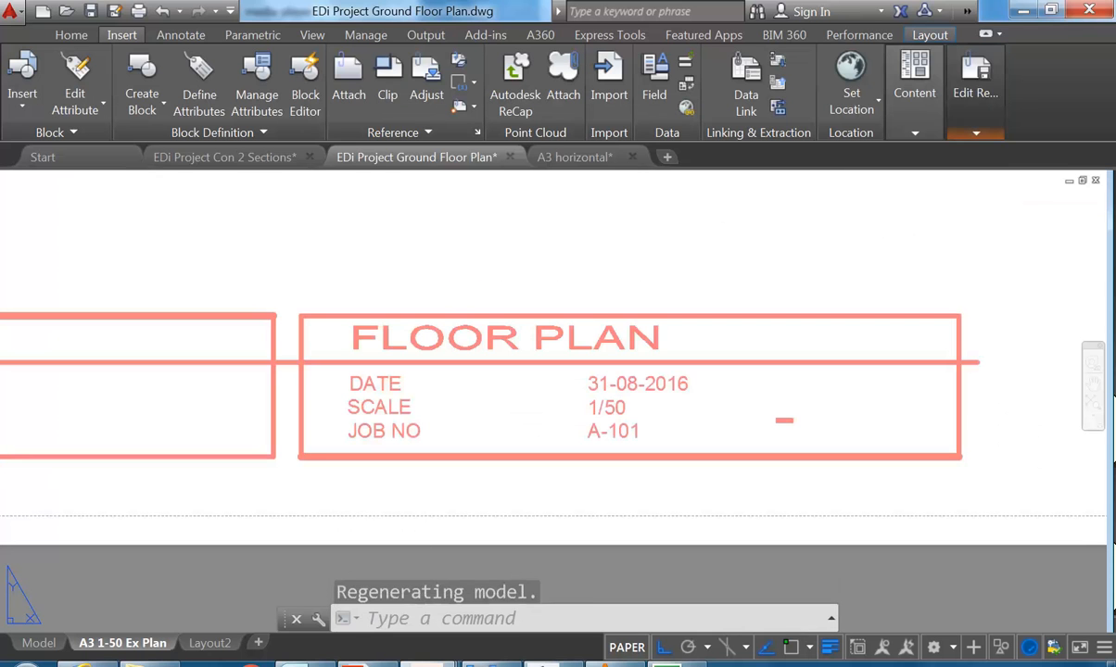
Open the title block's attributes, enlarge the editor to list them all, and set the DWG-NO value to A-101
double_click(601, 406)
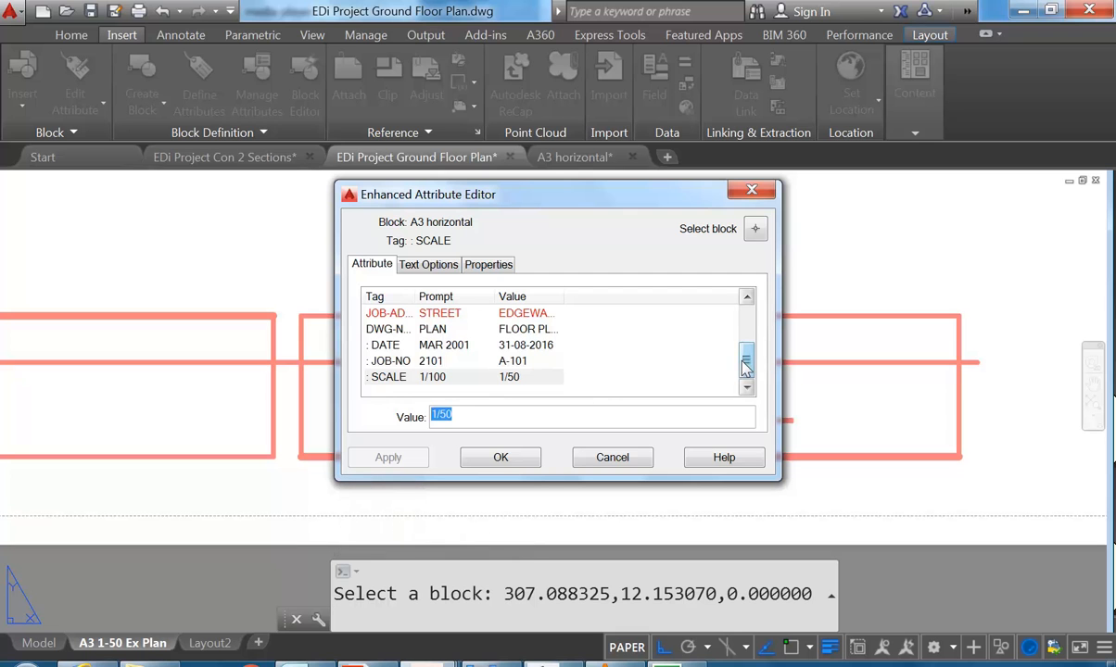
mouse_move(747, 362)
mouse_down()
mouse_move(748, 333)
mouse_move(747, 375)
mouse_up()
drag(776, 479, 952, 556)
drag(499, 300, 549, 318)
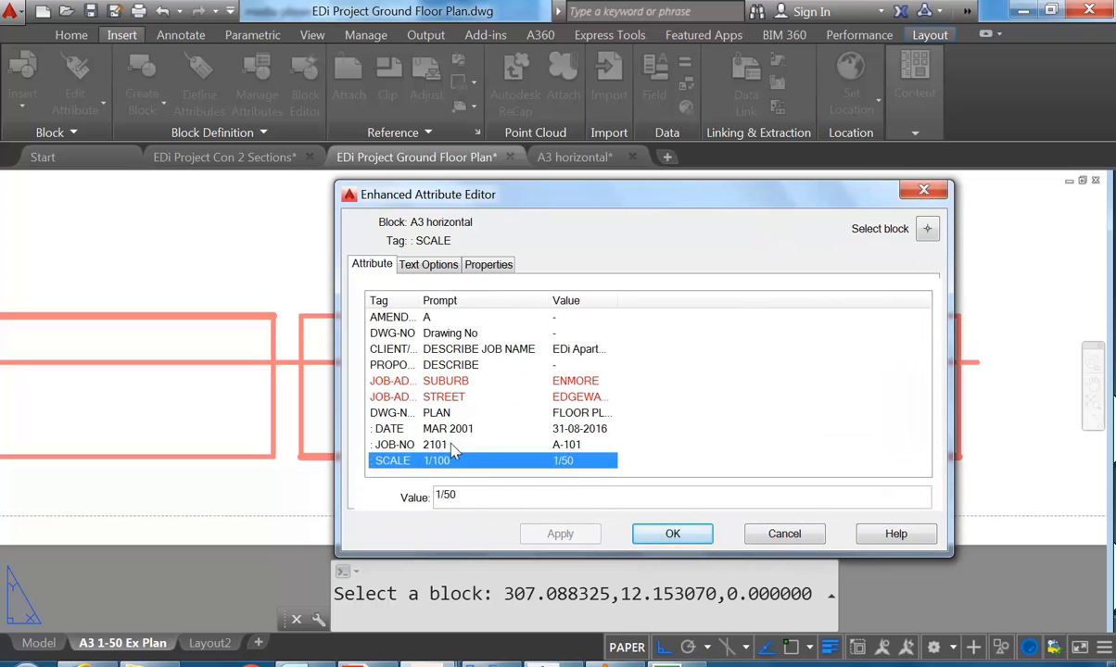
click(462, 333)
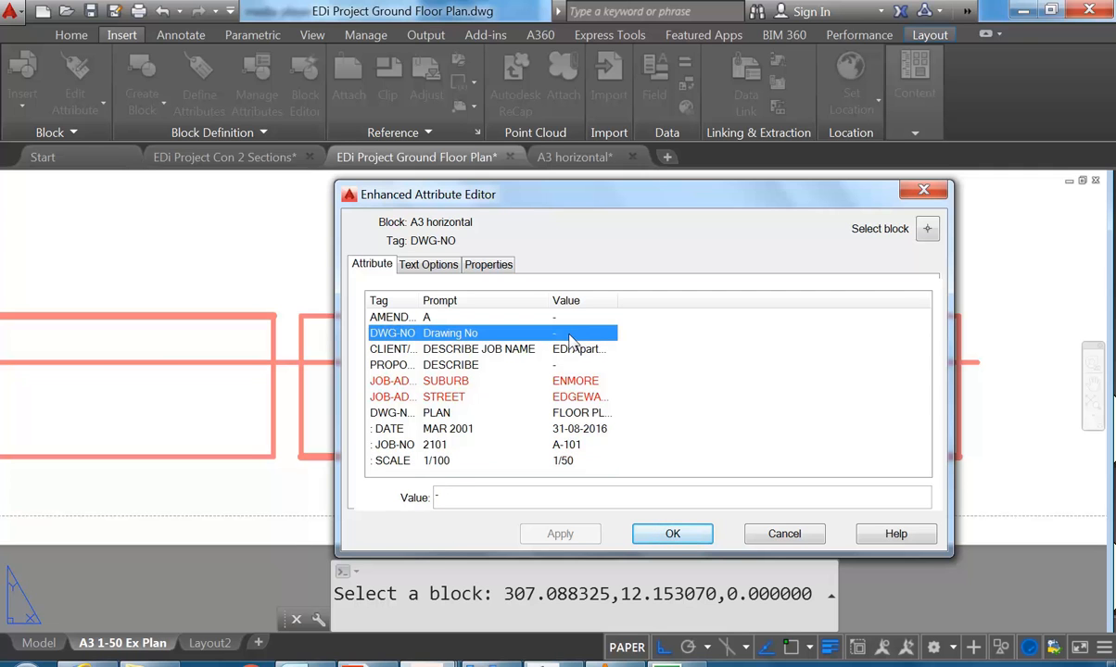
click(440, 498)
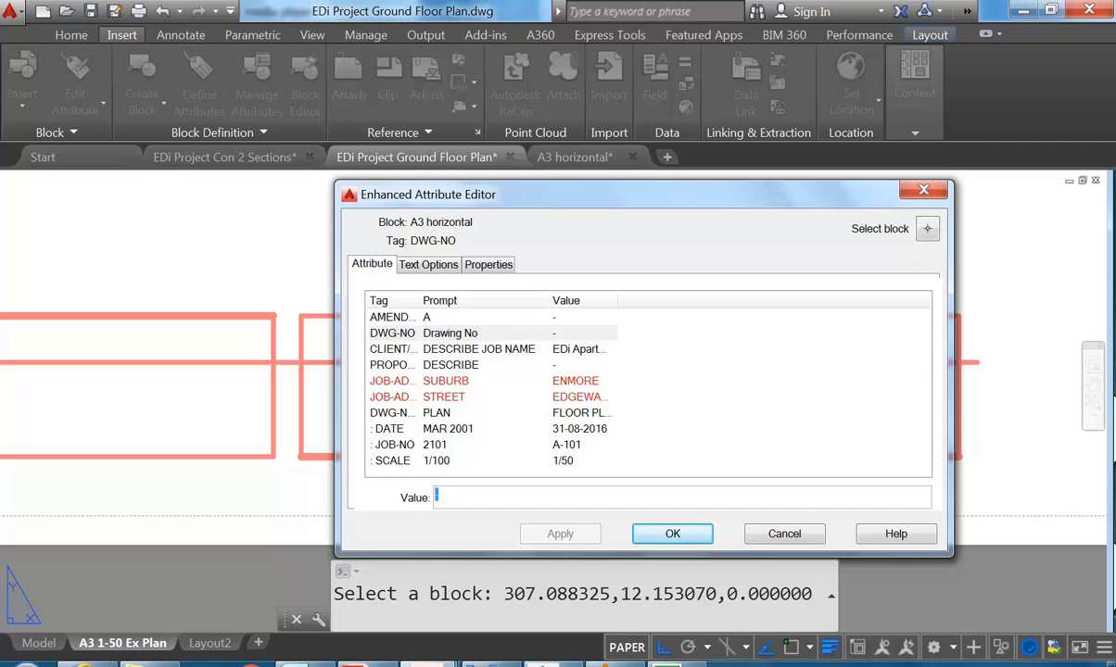
text(A-)
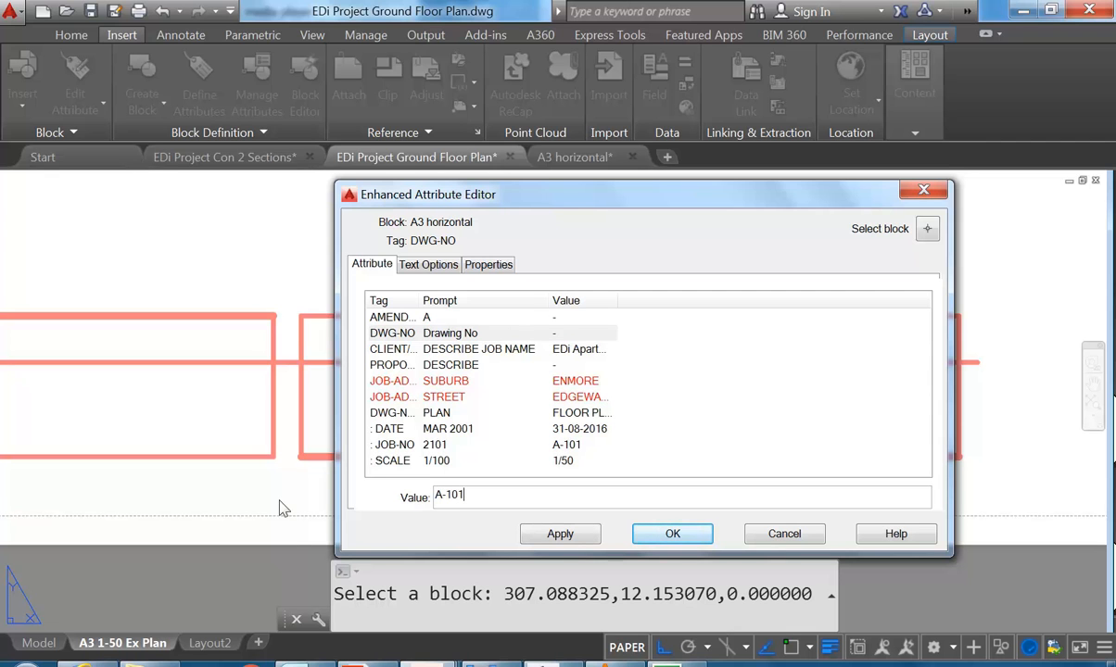
click(390, 450)
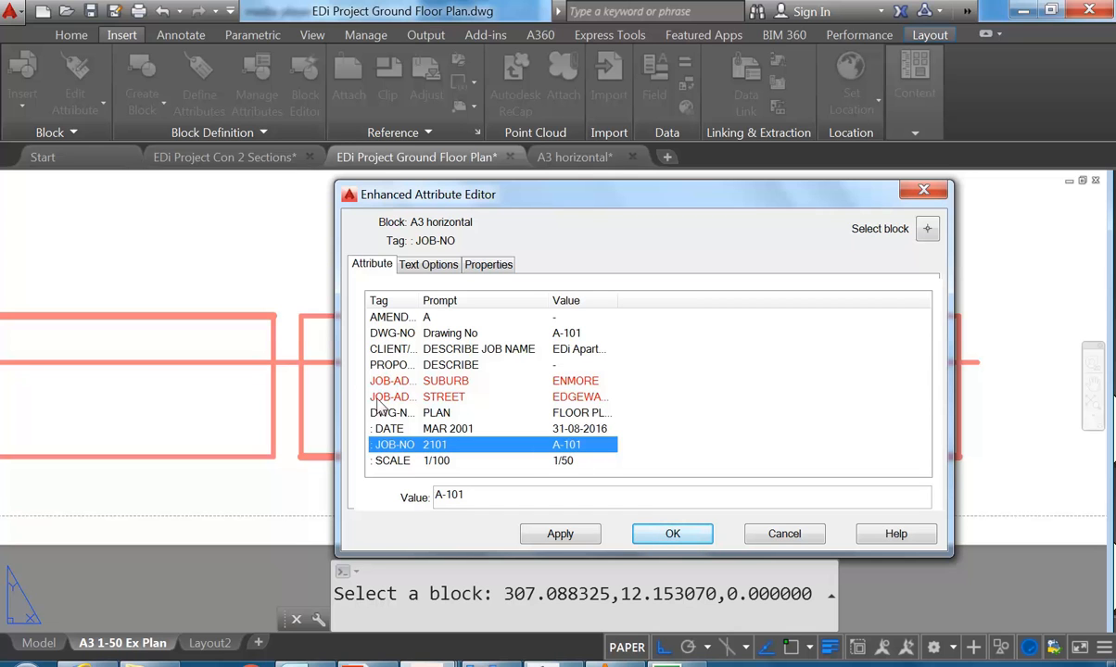
click(665, 535)
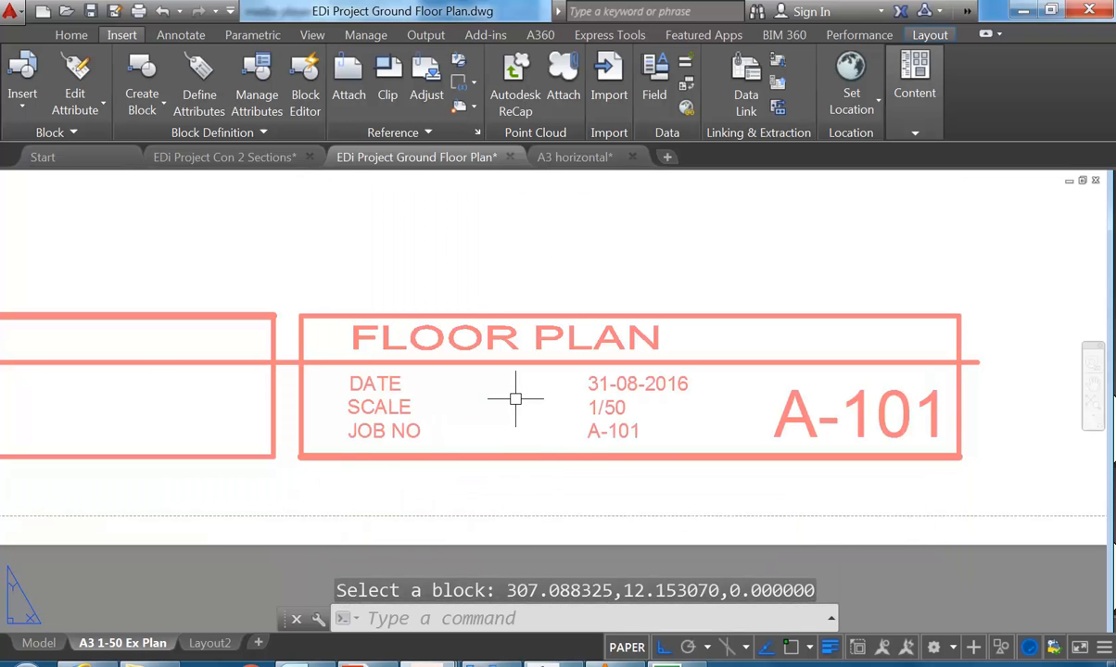
Reopen the title block's attributes at the large drawing number and move the editor clear of that text
click(789, 417)
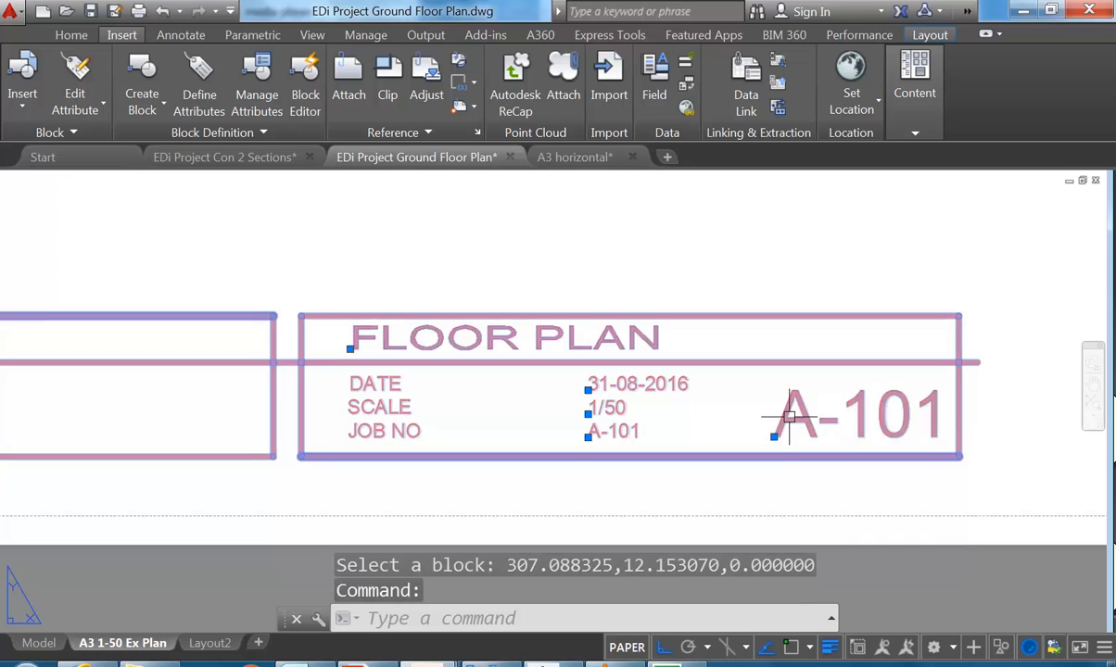
double_click(779, 429)
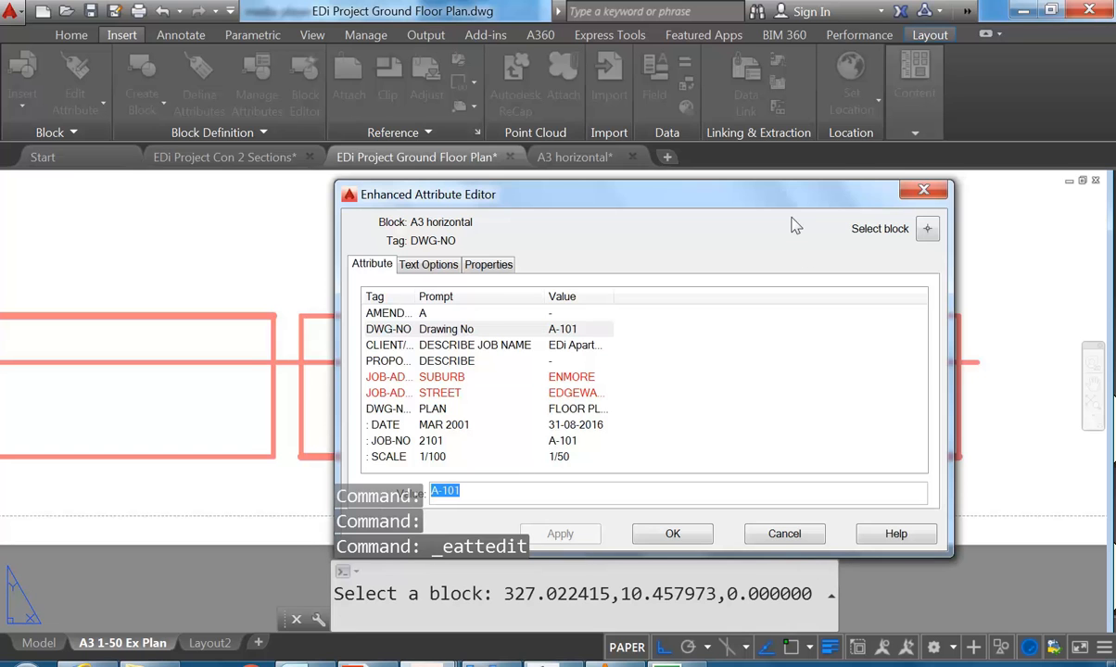
drag(718, 193, 623, 142)
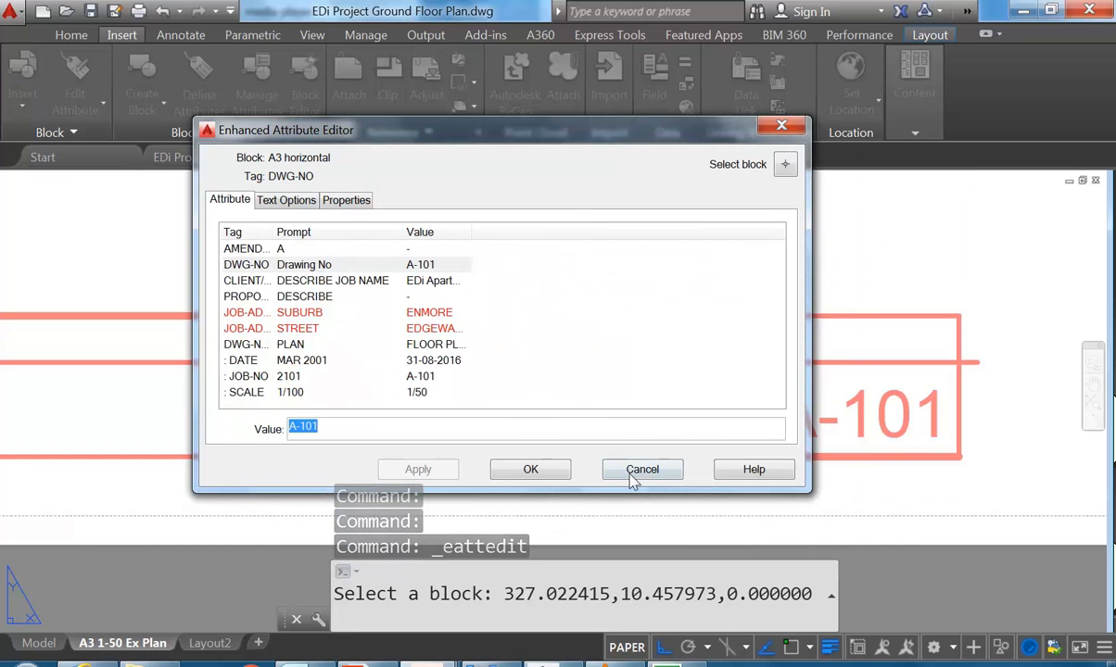
Close the attribute editor and open the A3 horizontal title block for in-place editing with all nested objects selected automatically
click(561, 471)
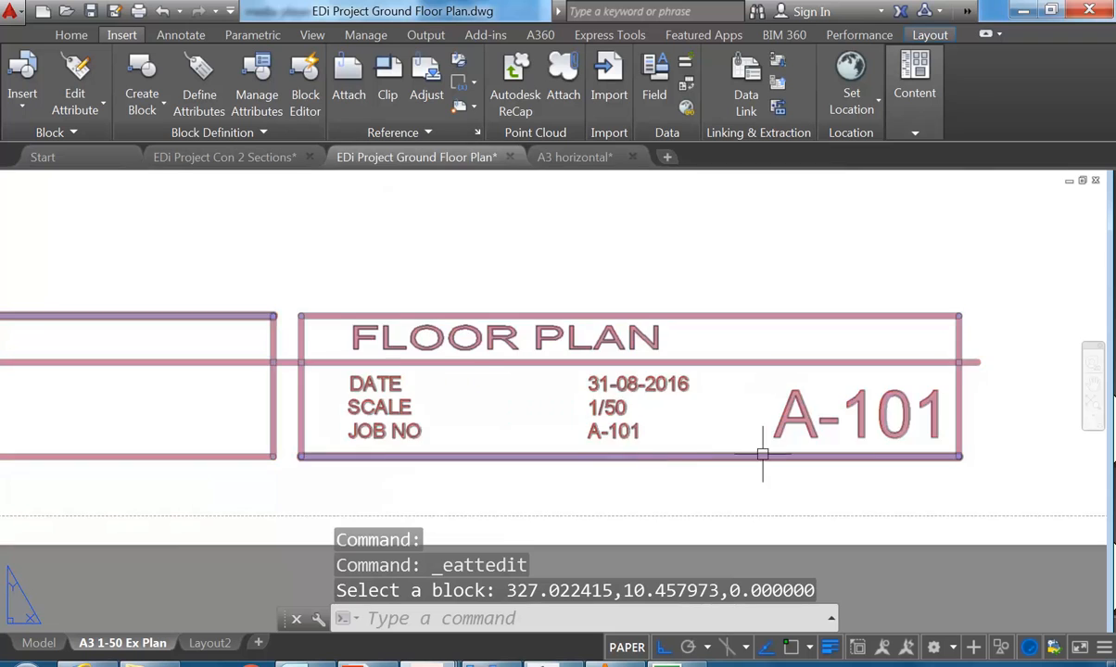
click(787, 411)
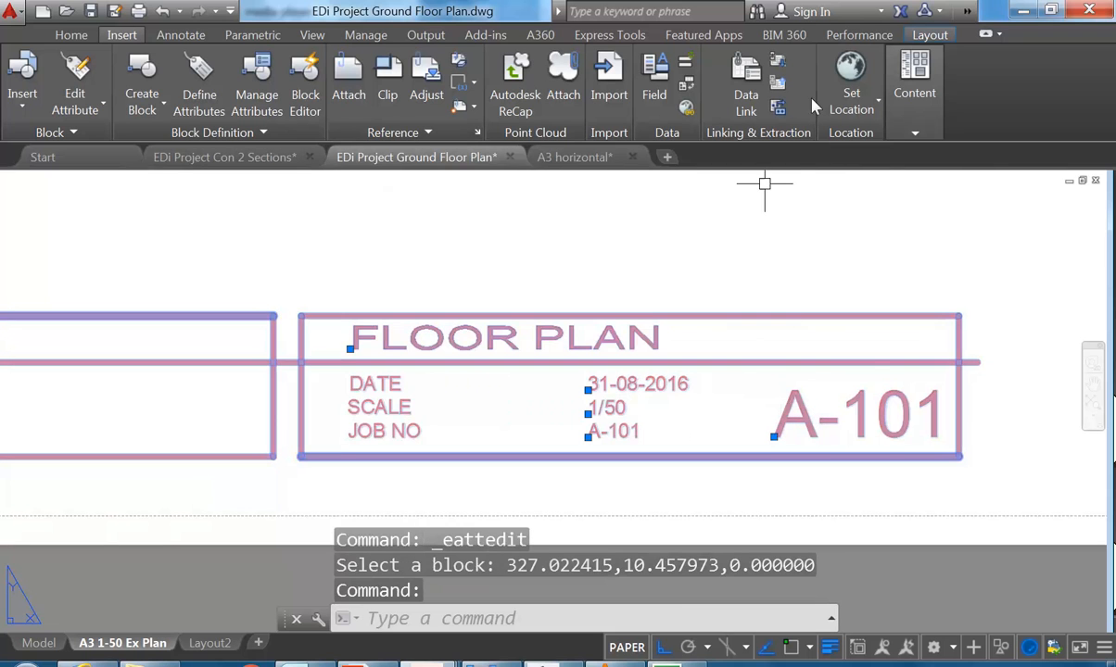
mouse_move(911, 93)
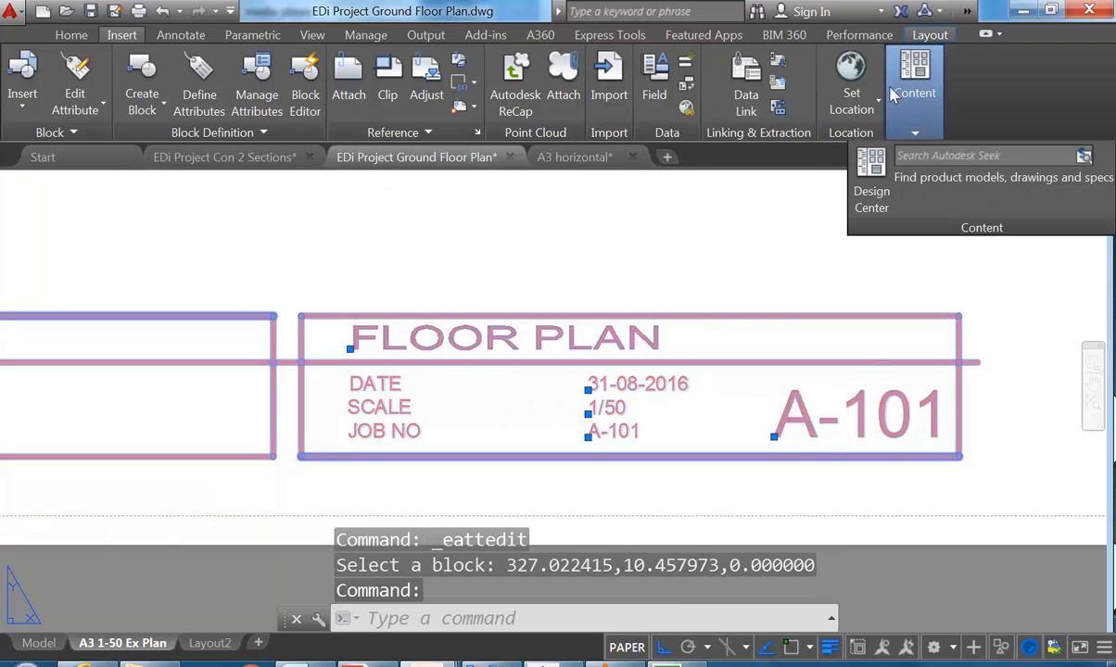
right_click(776, 259)
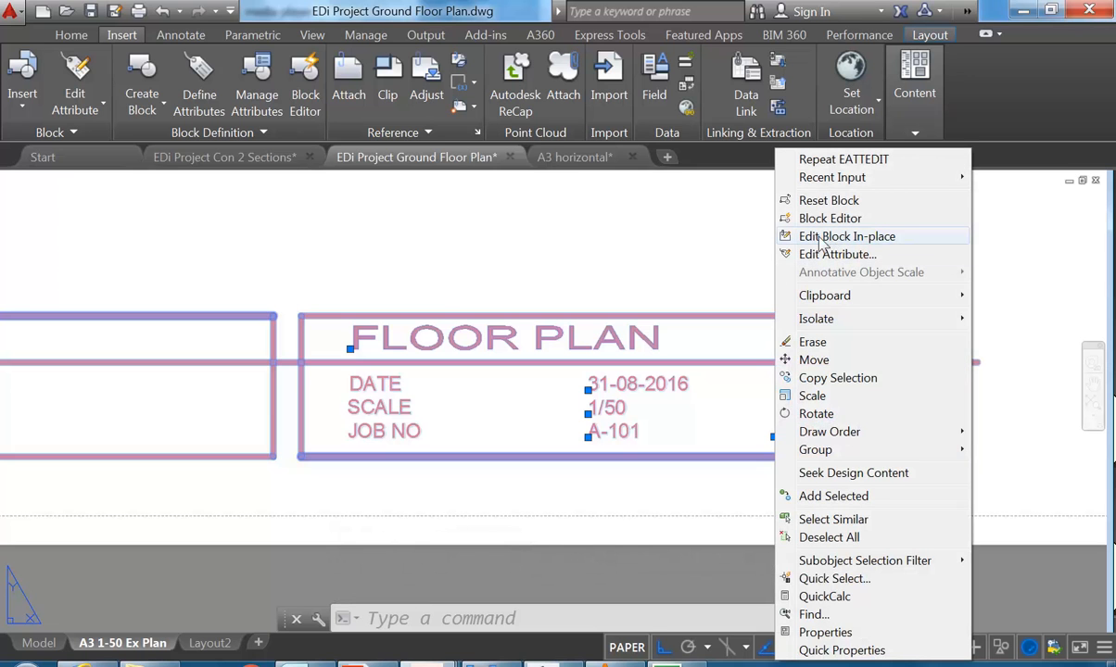
click(821, 238)
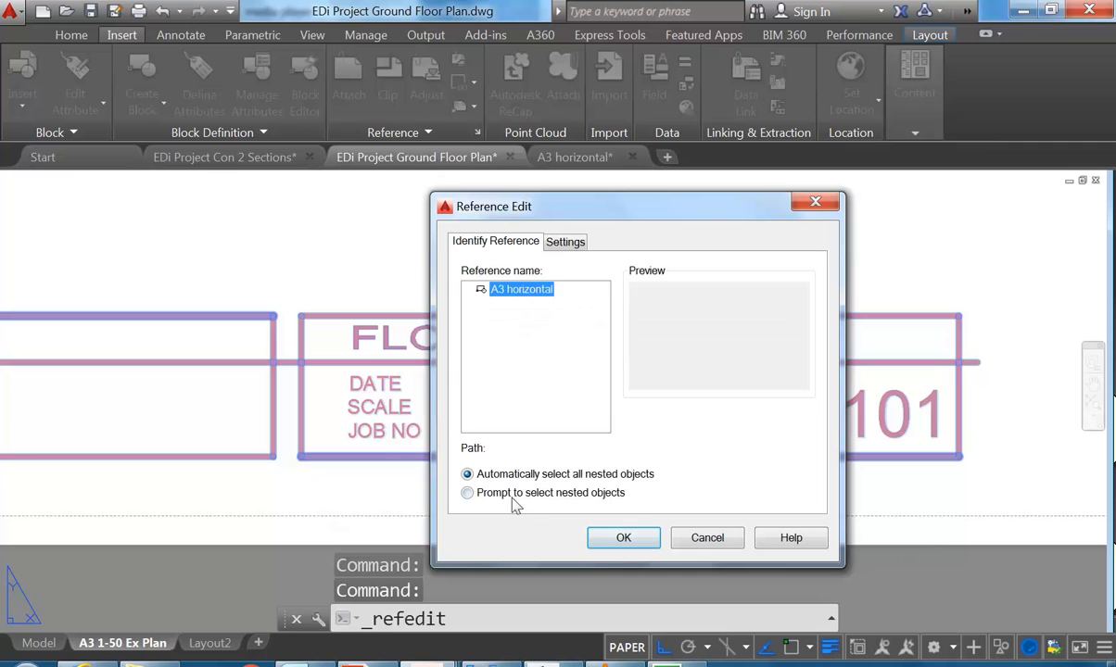
click(623, 538)
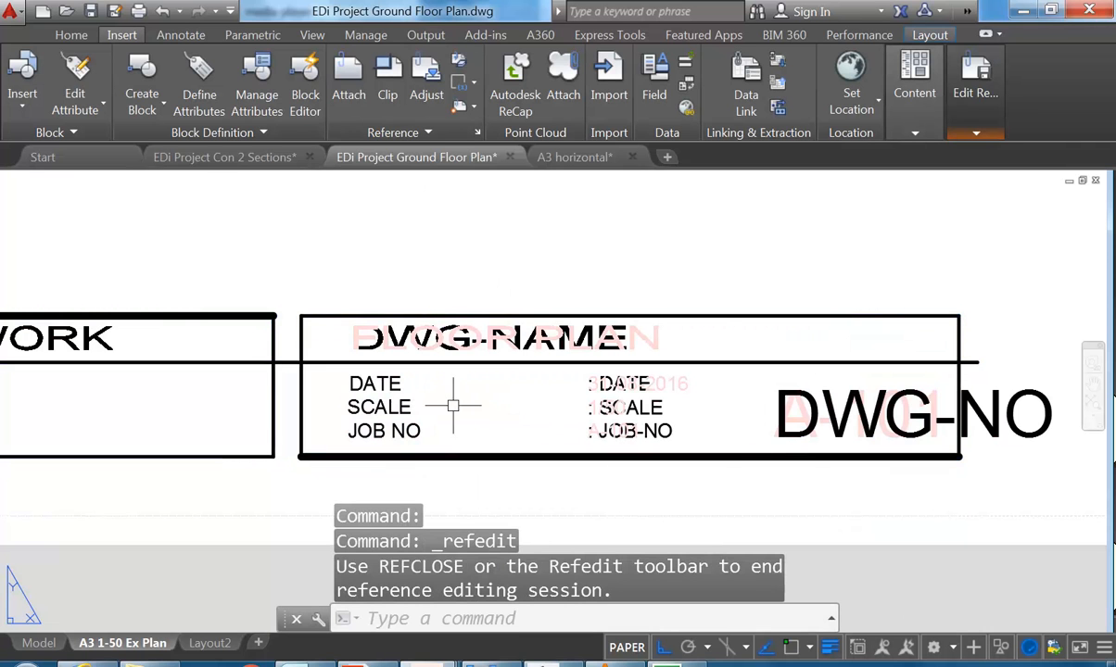
Change the prompt of the JOB-NO attribute definition in the title block to PROJ-No
scroll(402, 397, up, 2)
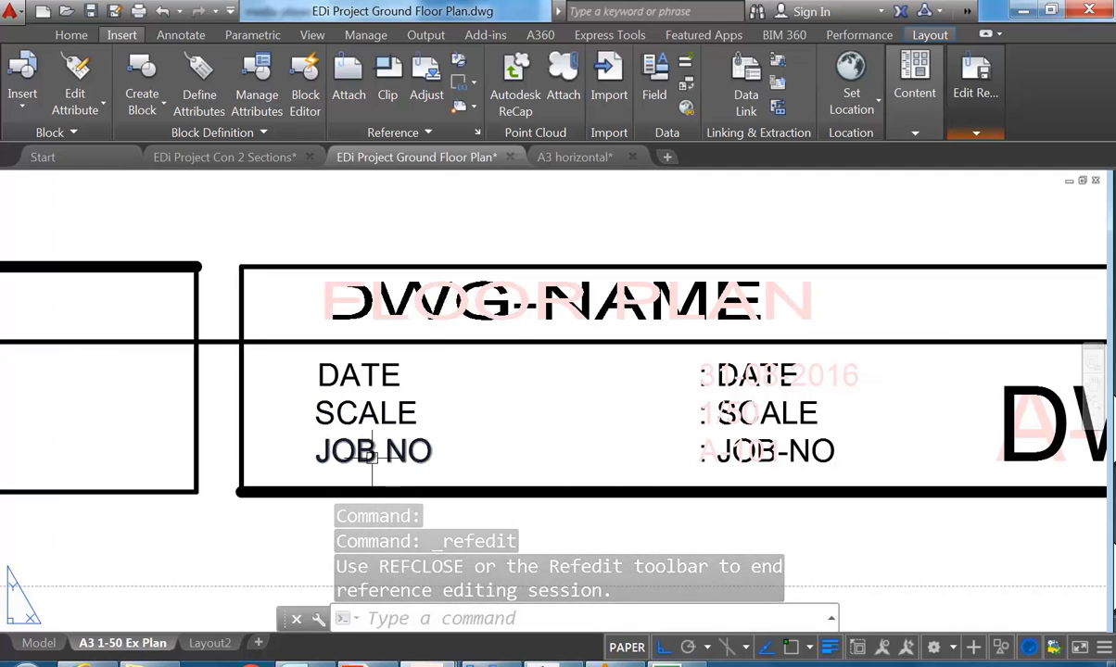
scroll(447, 422, down, 2)
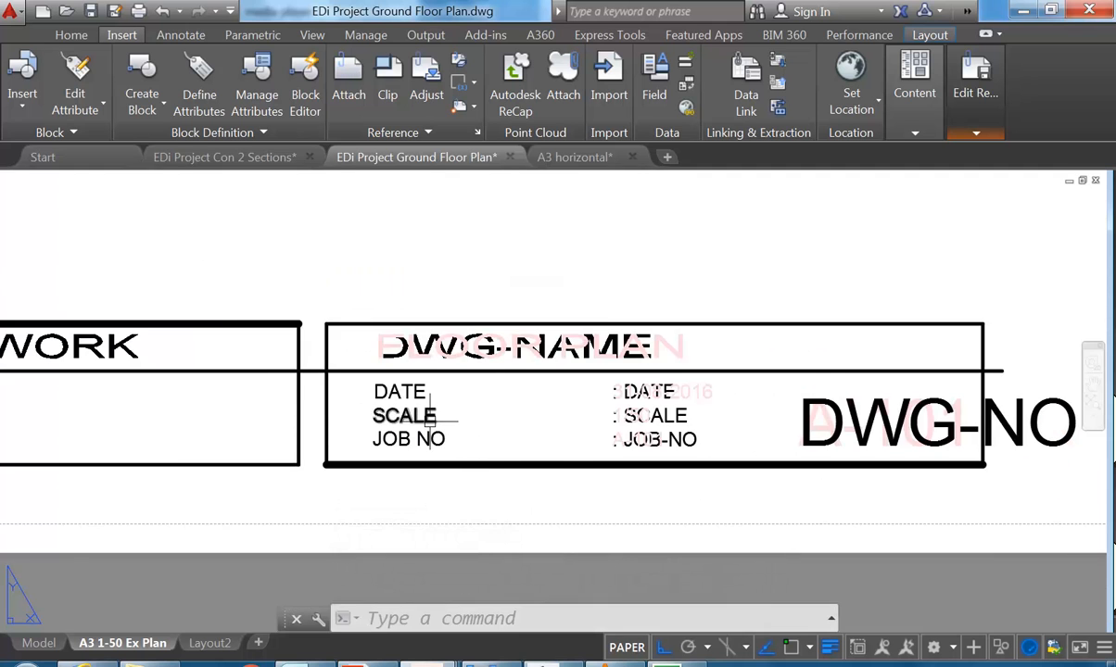
scroll(431, 416, up, 2)
click(855, 454)
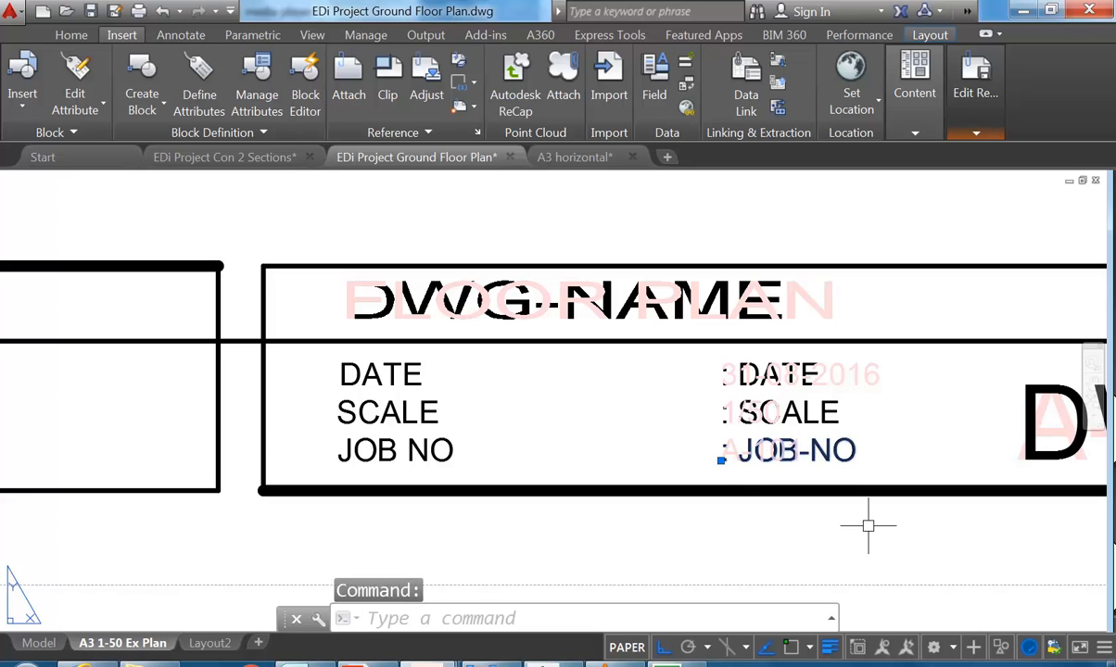
right_click(593, 373)
click(649, 632)
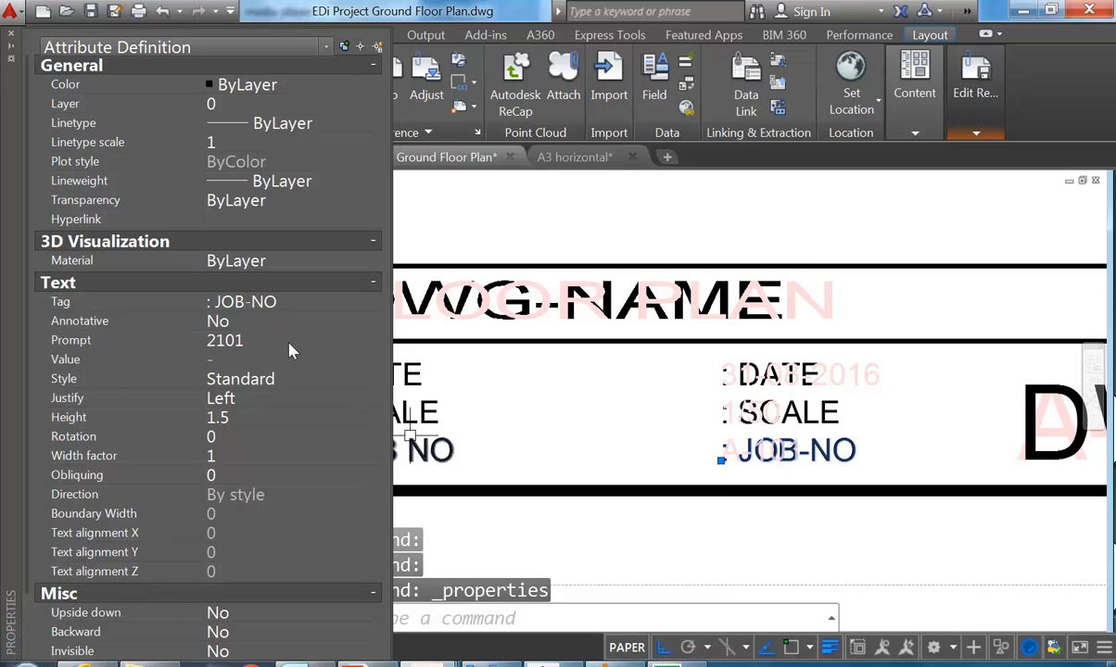
click(287, 341)
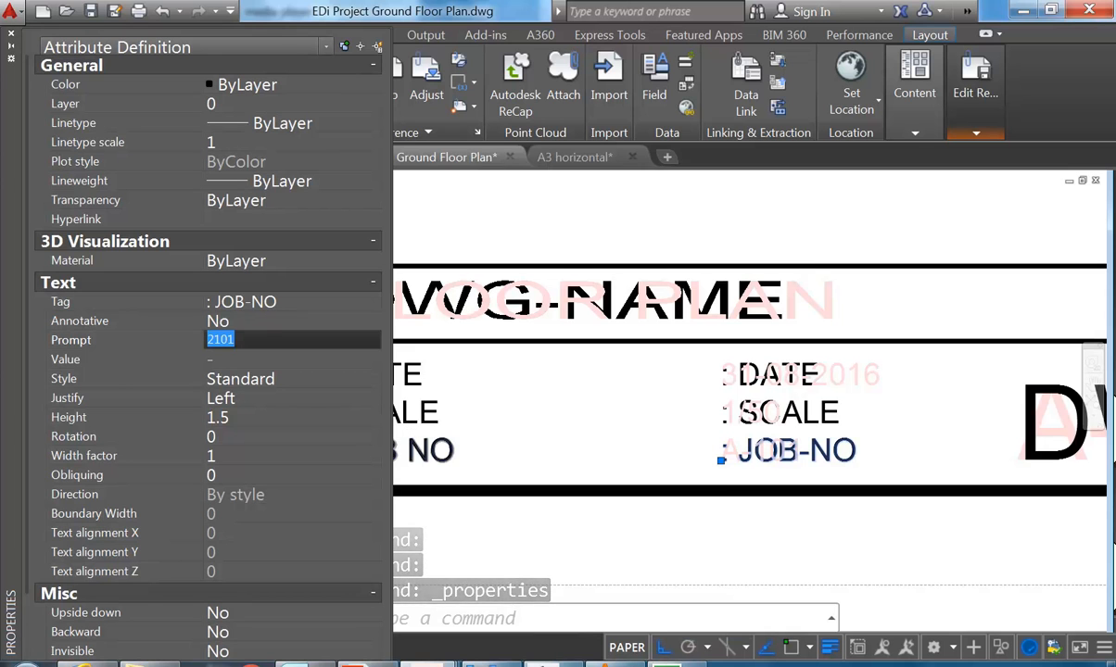
text(J)
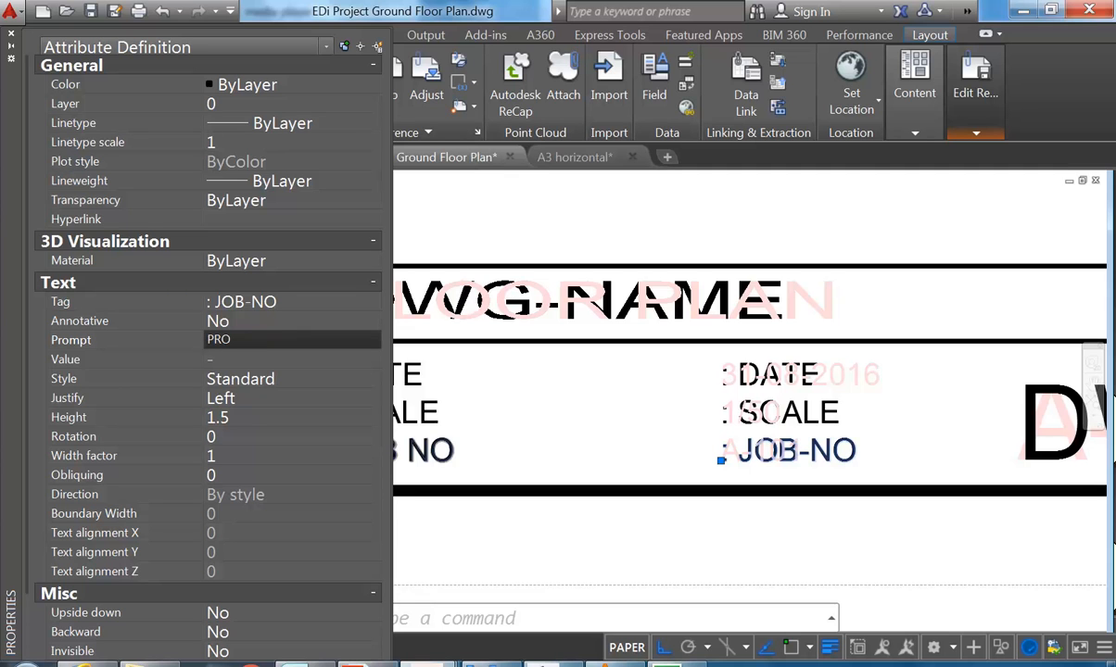
text(ROJ-No)
key(Return)
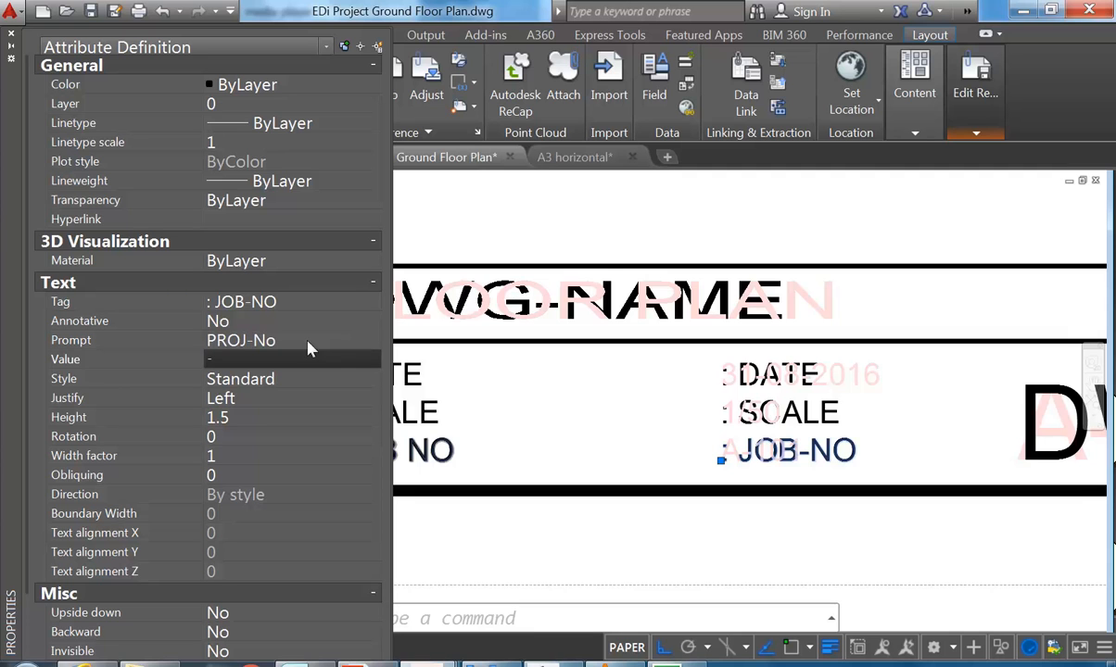
click(11, 37)
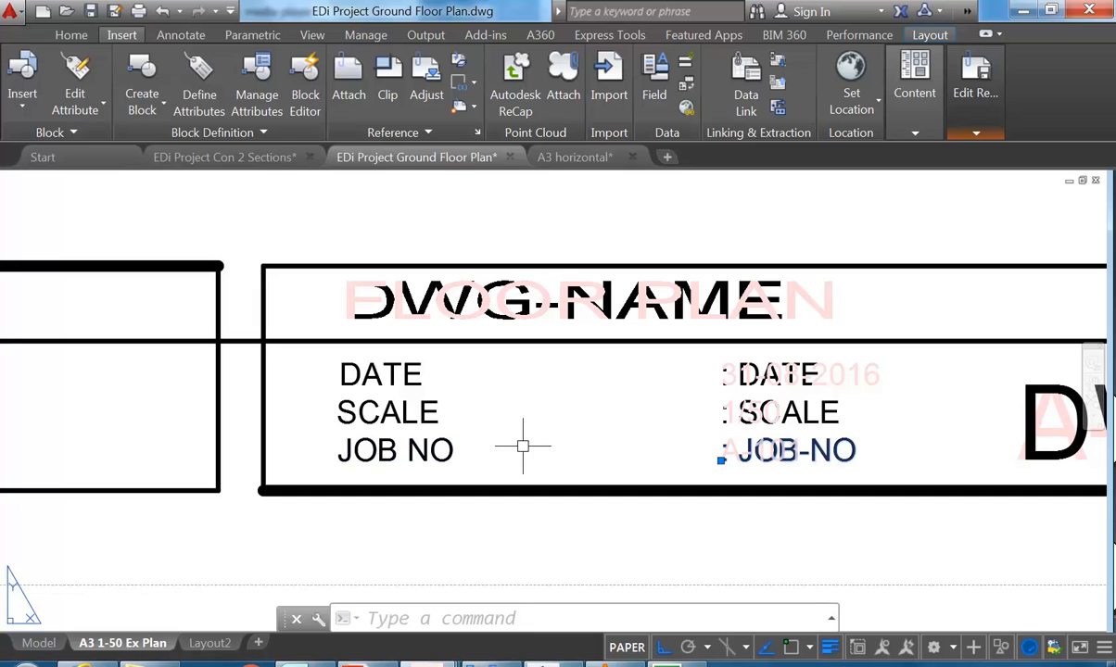
key(Escape)
Change the prompt of the SCALE attribute definition in the title block to SCALE
click(819, 413)
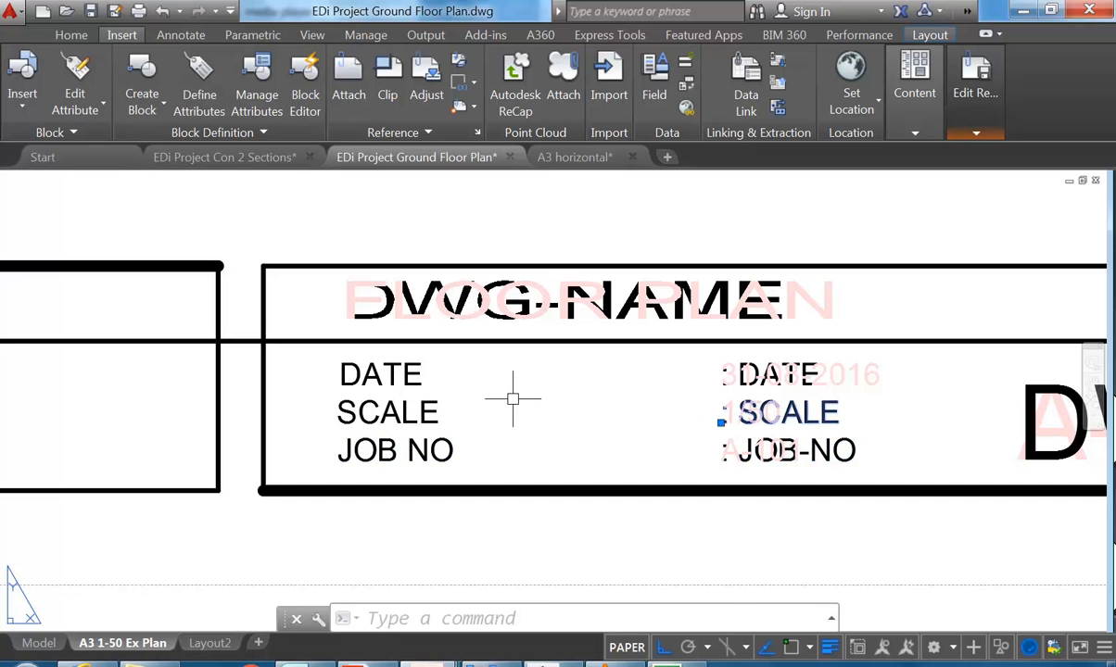
right_click(519, 400)
click(576, 645)
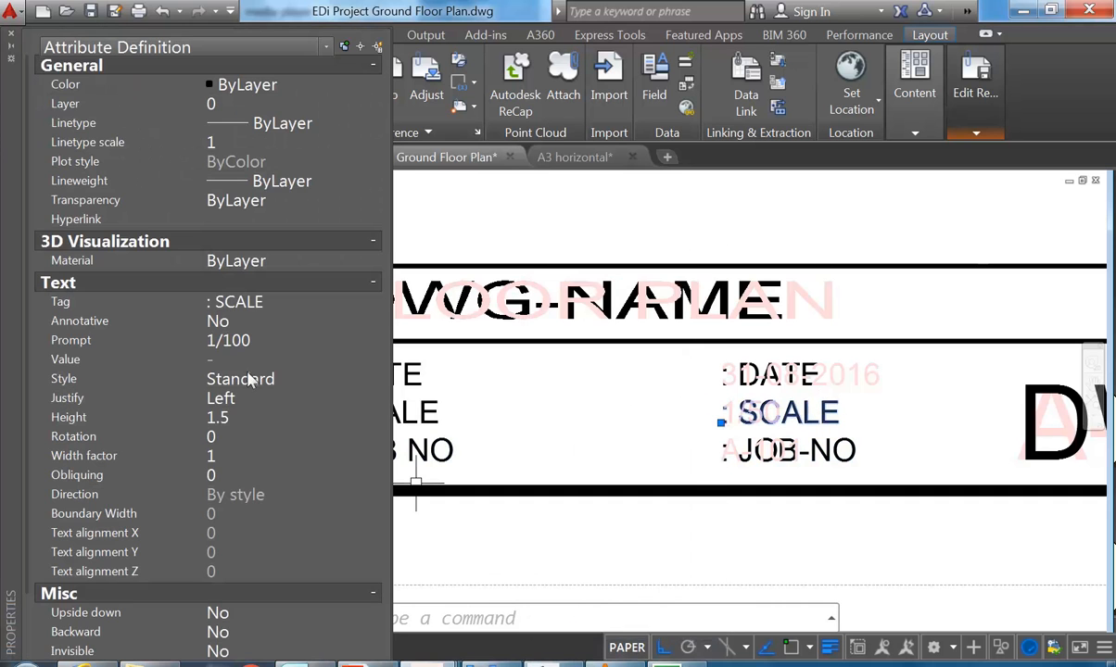
click(245, 339)
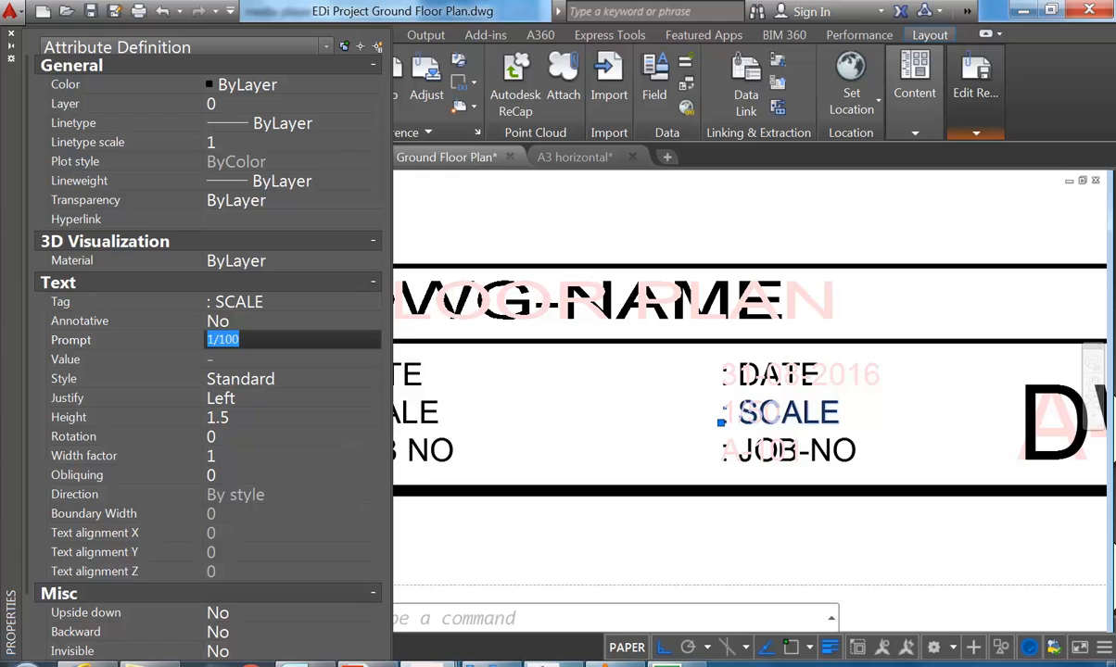
text(SCALE)
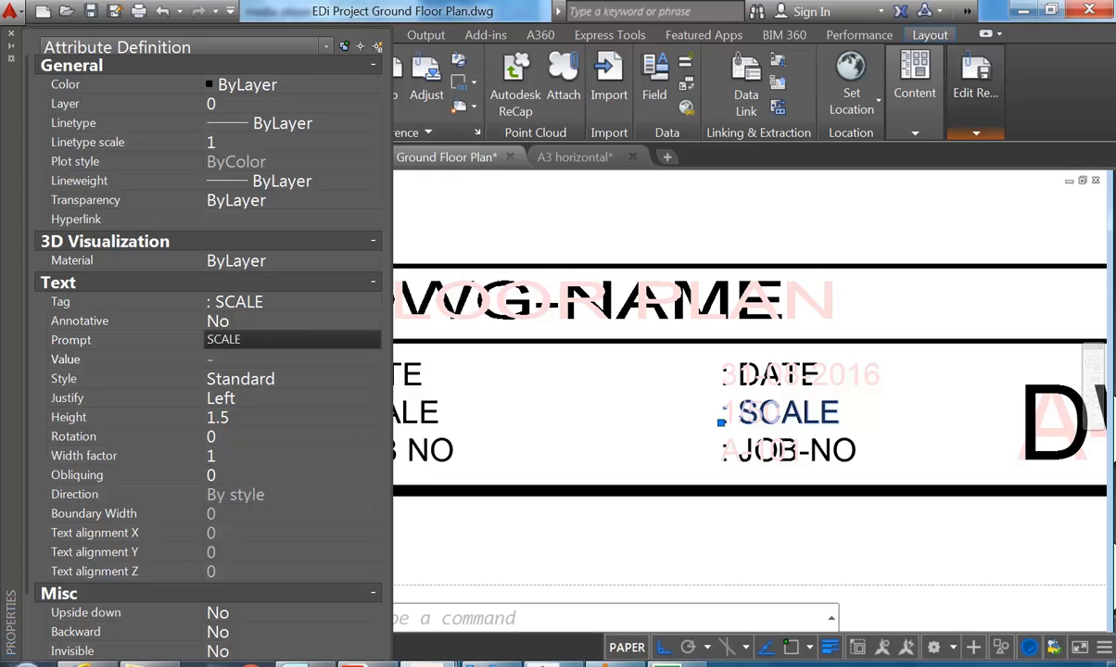
key(Return)
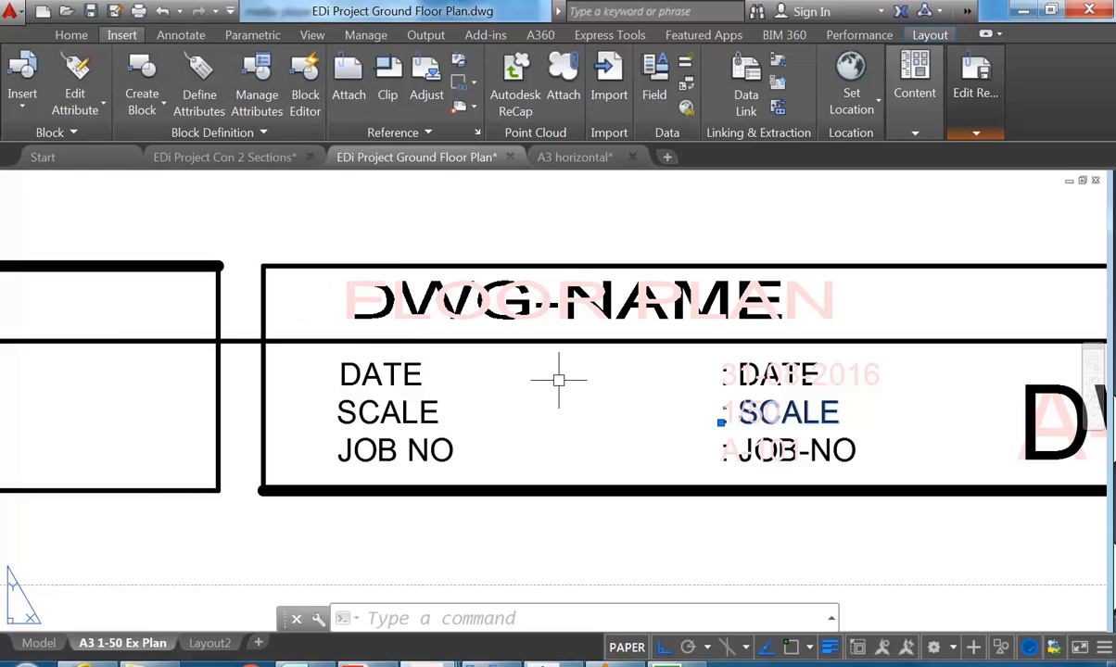
key(Escape)
Change the prompt of the DATE attribute definition in the title block to DATE
click(783, 383)
right_click(501, 369)
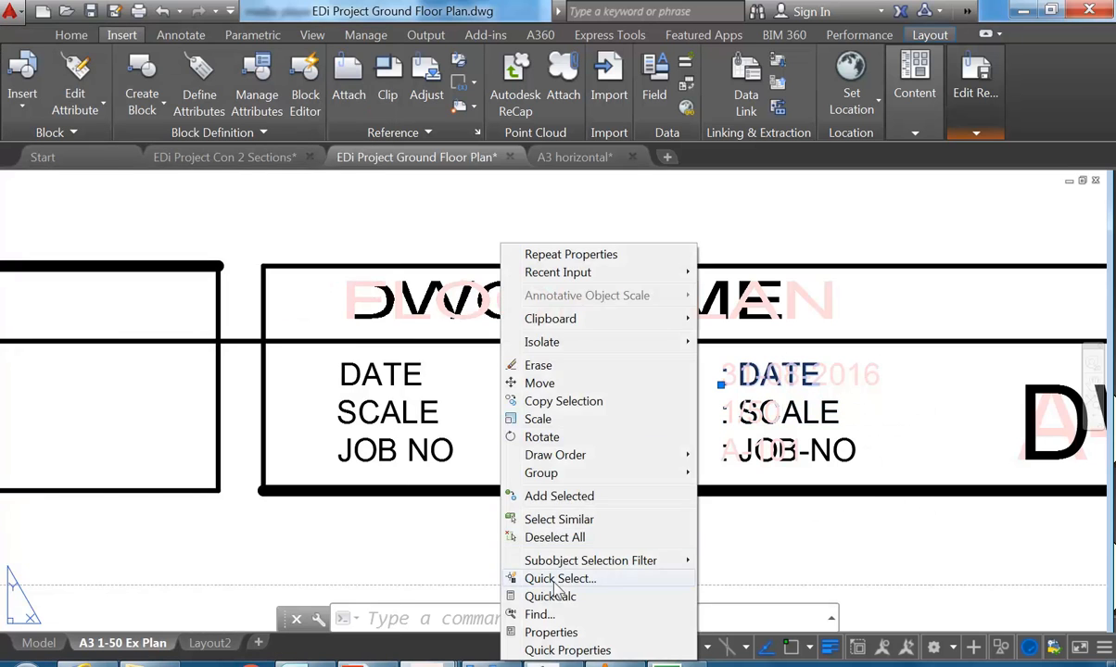
click(547, 633)
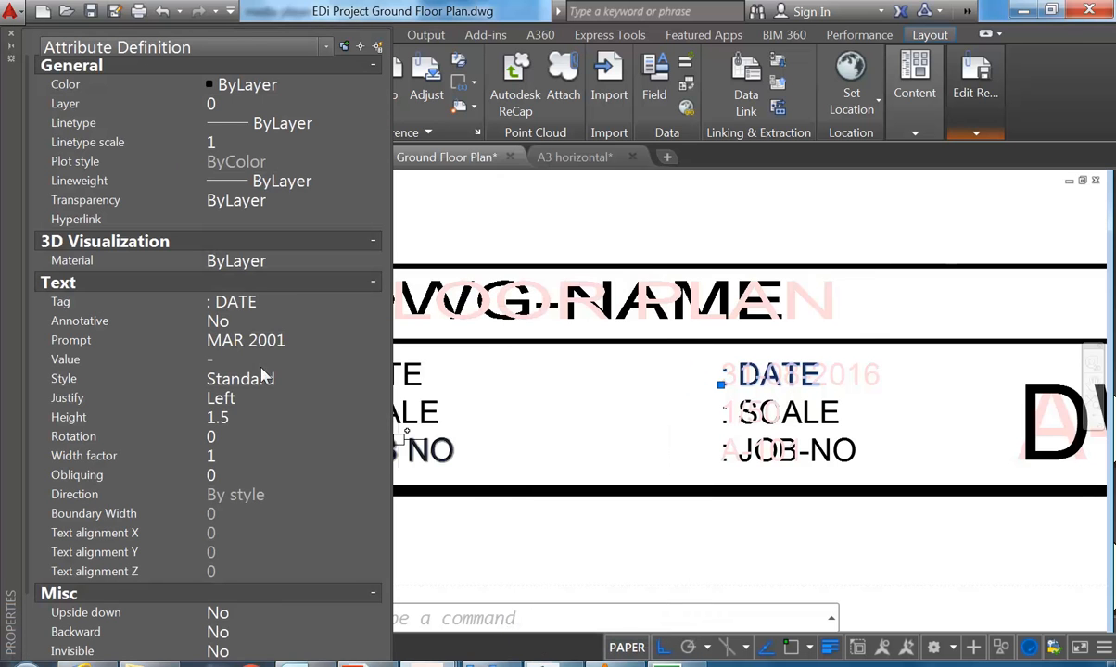
click(237, 340)
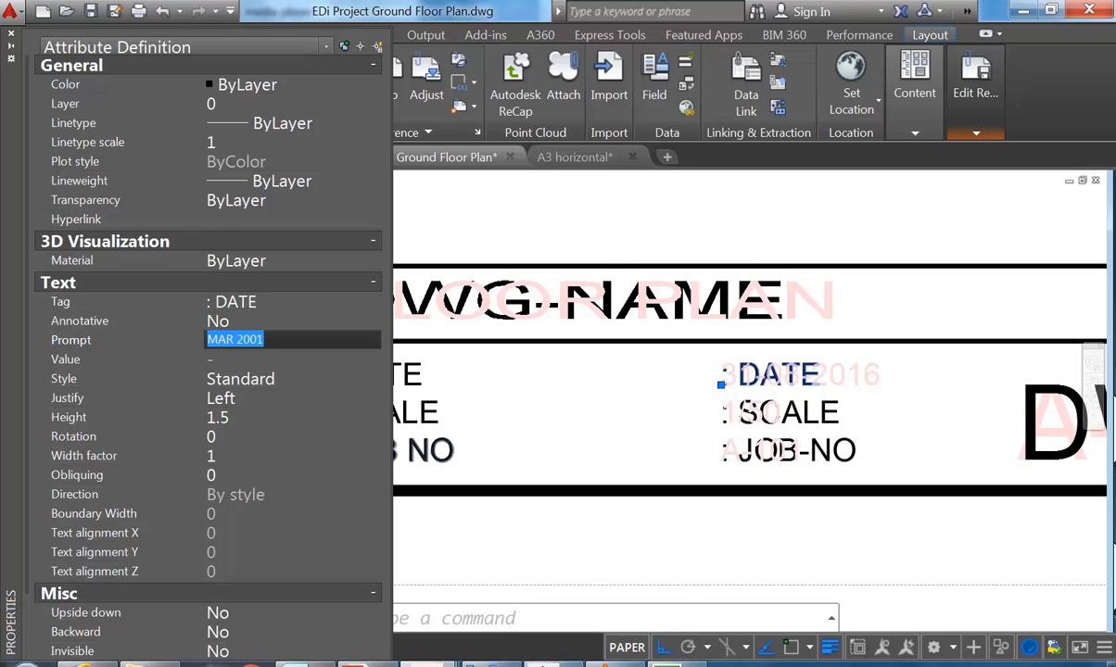
text(DATE)
key(Return)
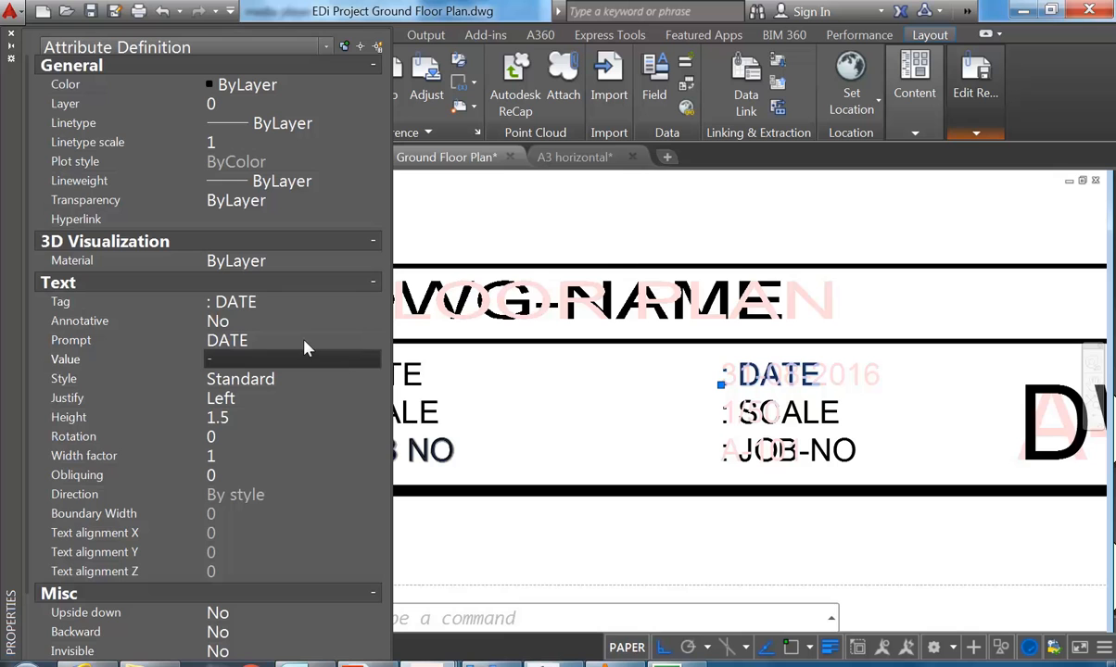
click(12, 41)
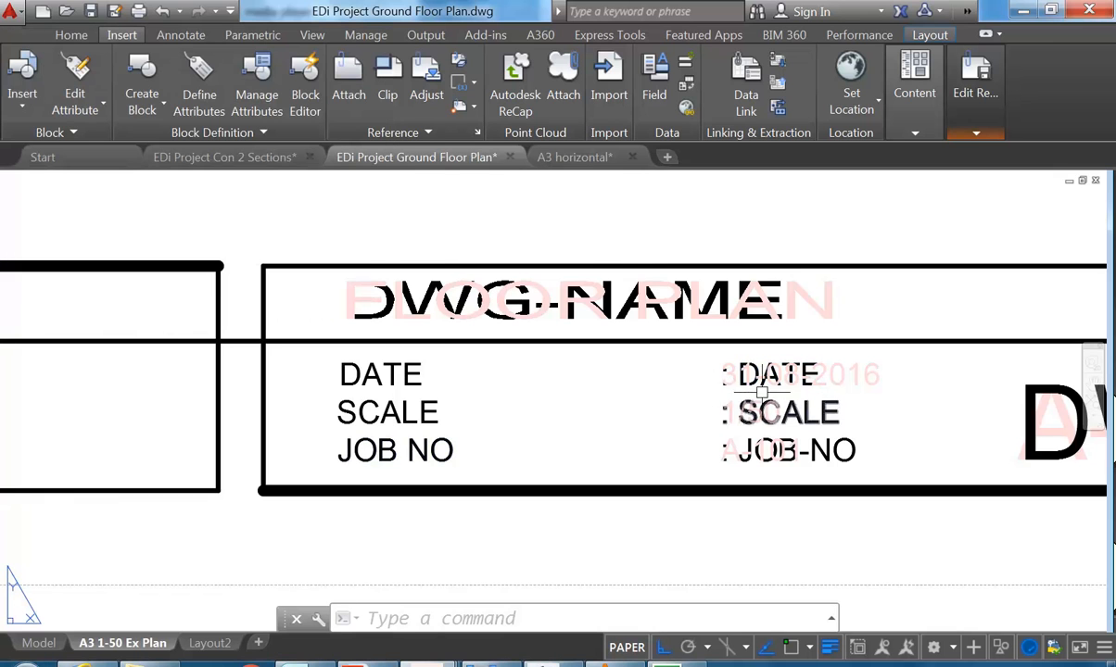
Save the in-place edits back to the A3 horizontal title block reference and end the editing session
click(976, 133)
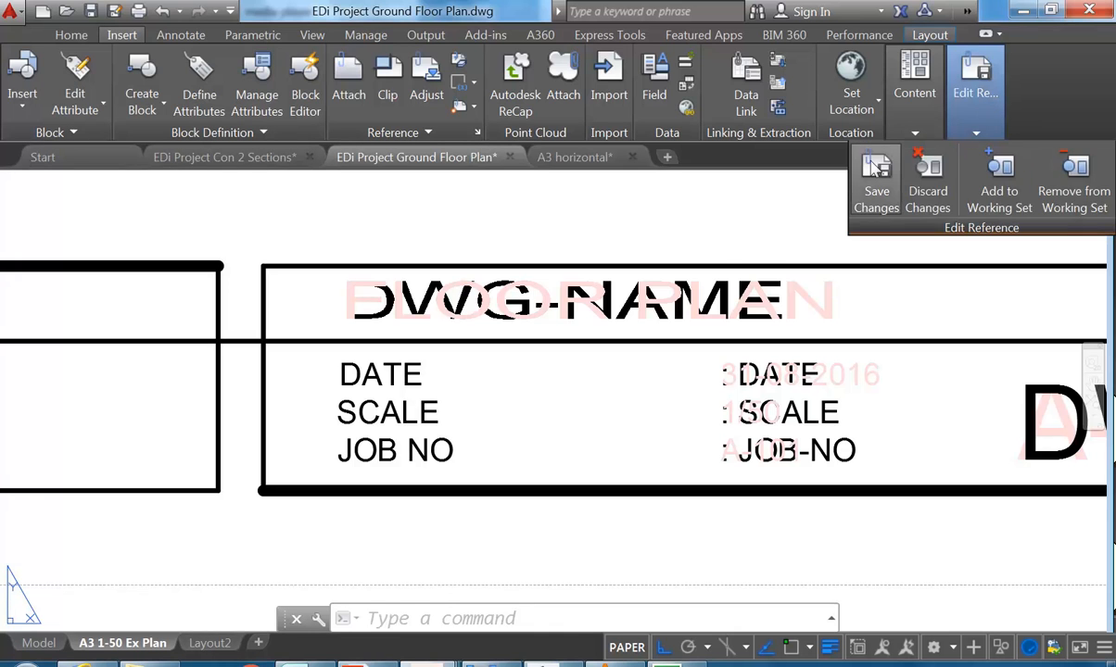
click(876, 181)
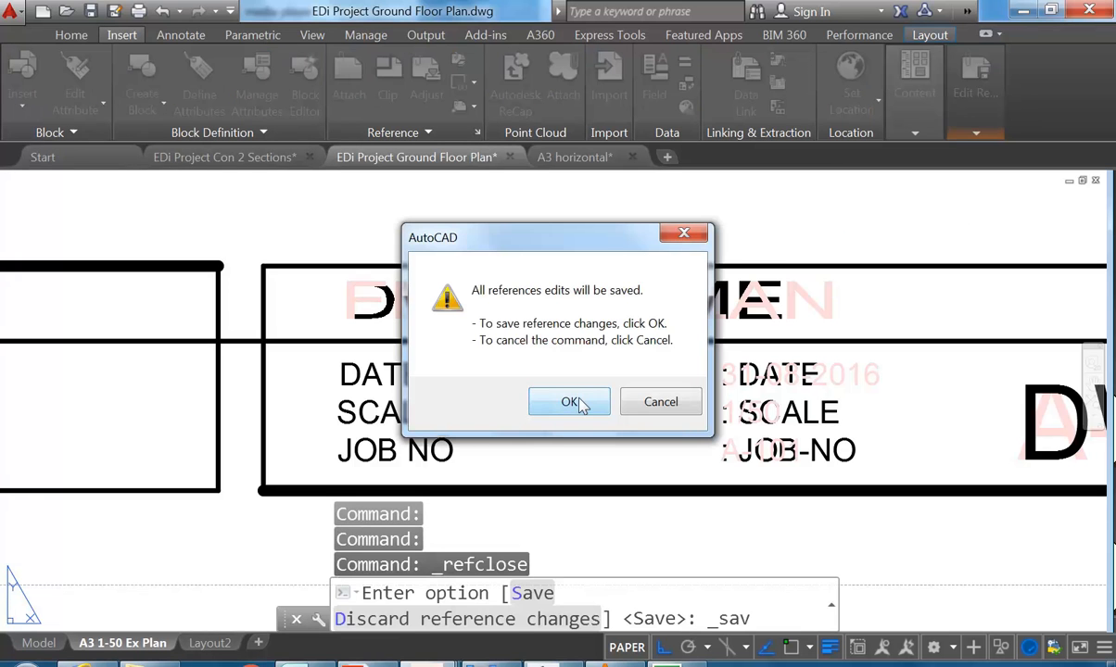
click(572, 402)
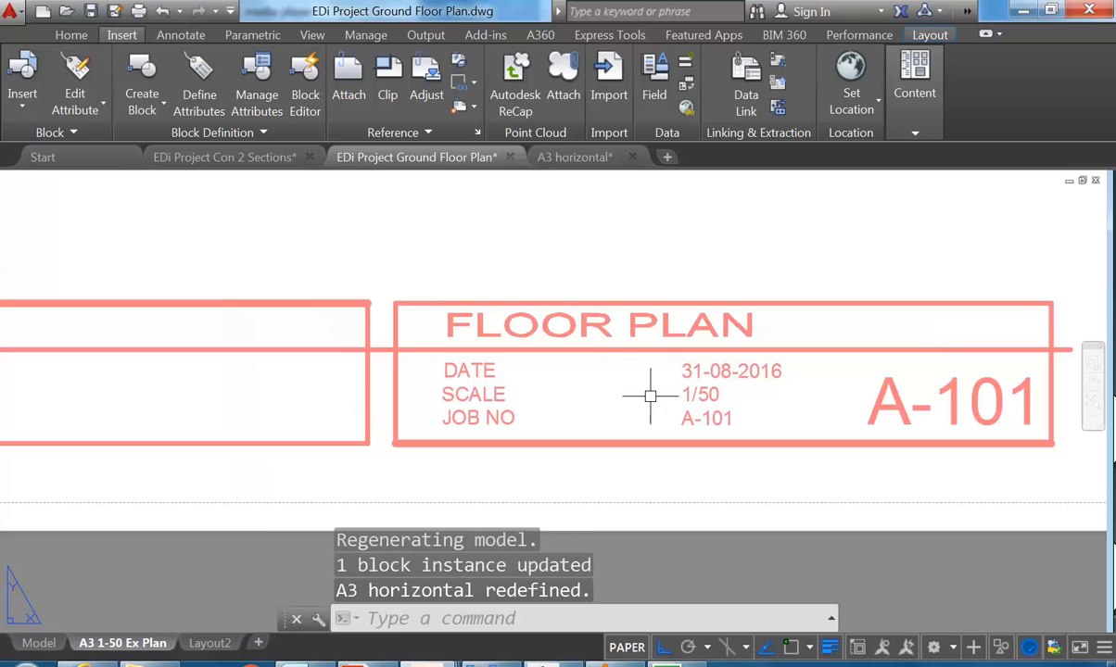
Review the title block's attribute prompts, checking the date and scale entries in the Enhanced Attribute Editor
double_click(688, 366)
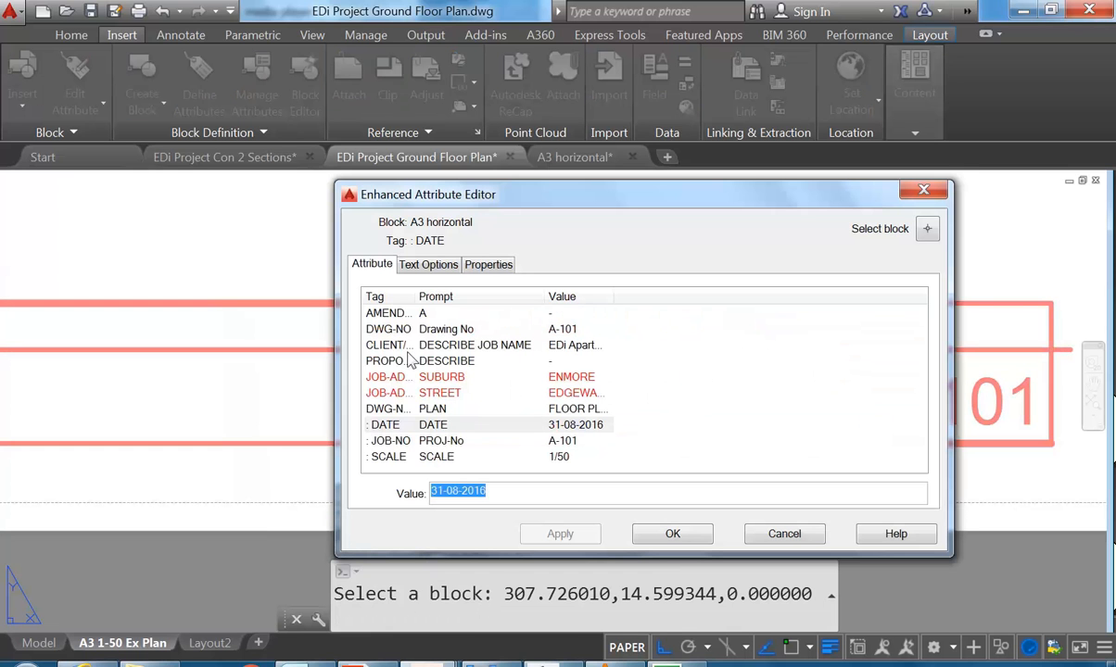
click(386, 396)
click(385, 427)
click(383, 456)
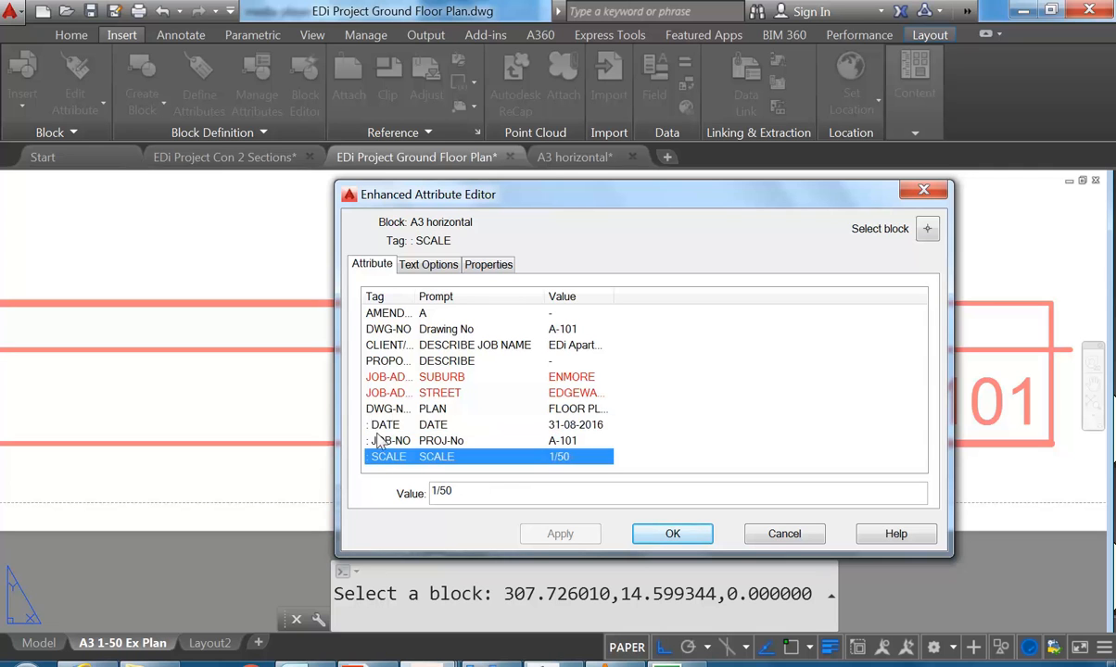
click(385, 425)
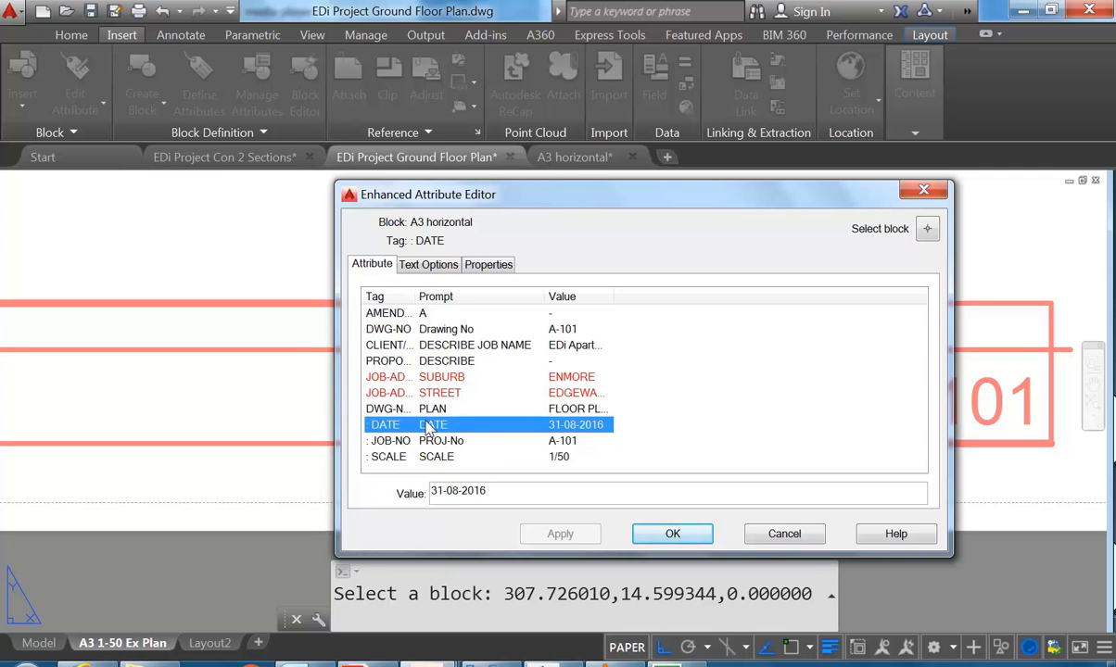
click(672, 534)
Inspect the PROPOSED-WORK attribute above the project address in the title block's attribute list, and close the editor
scroll(491, 324, down, 6)
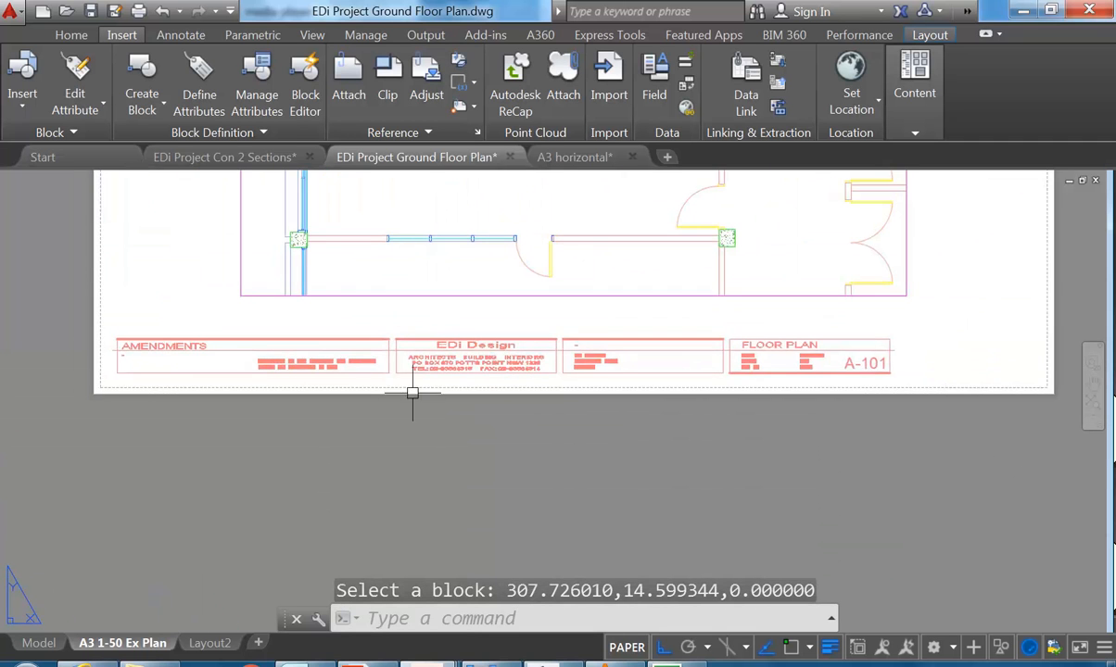
scroll(741, 375, up, 6)
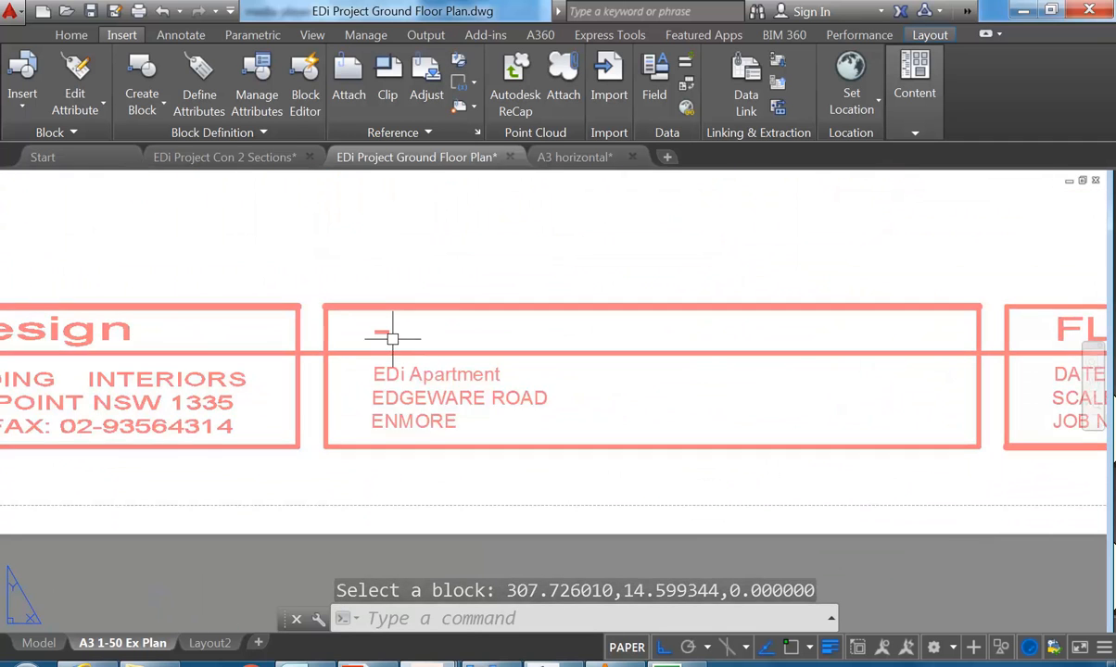
double_click(392, 339)
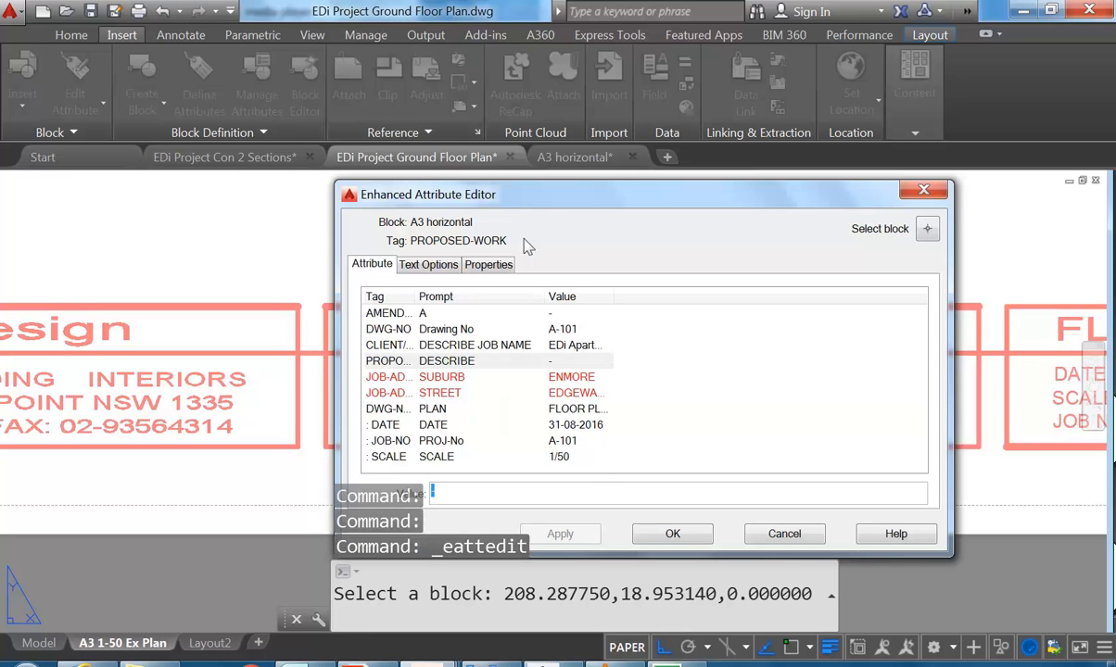
click(376, 315)
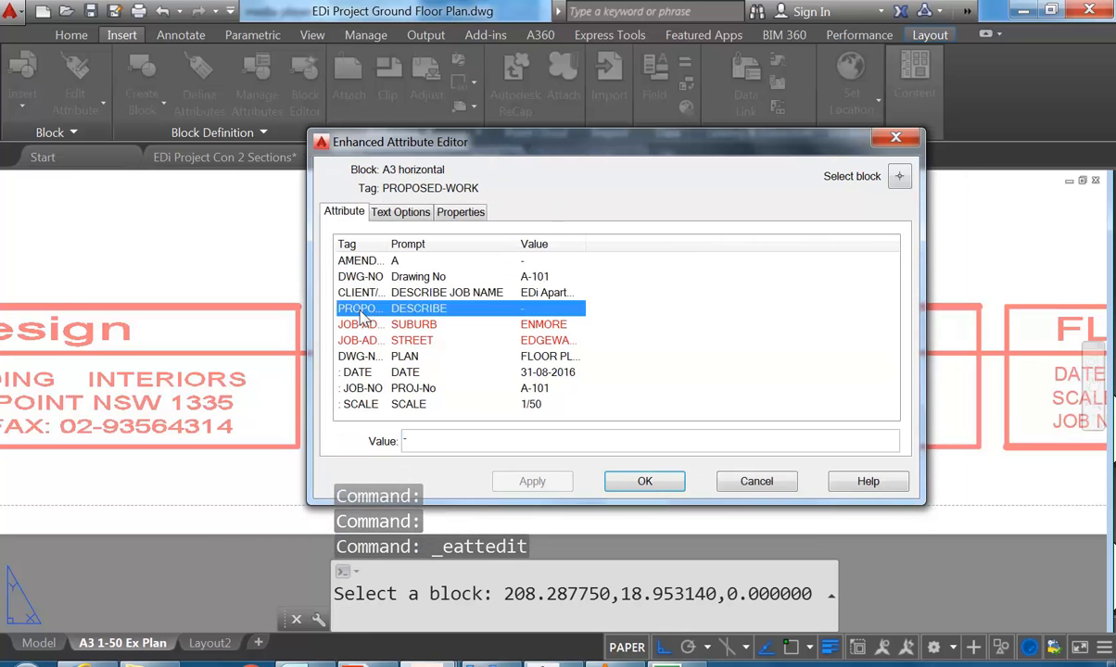
drag(473, 152, 509, 466)
mouse_move(563, 563)
mouse_down()
mouse_move(538, 279)
mouse_move(558, 167)
mouse_up()
click(693, 488)
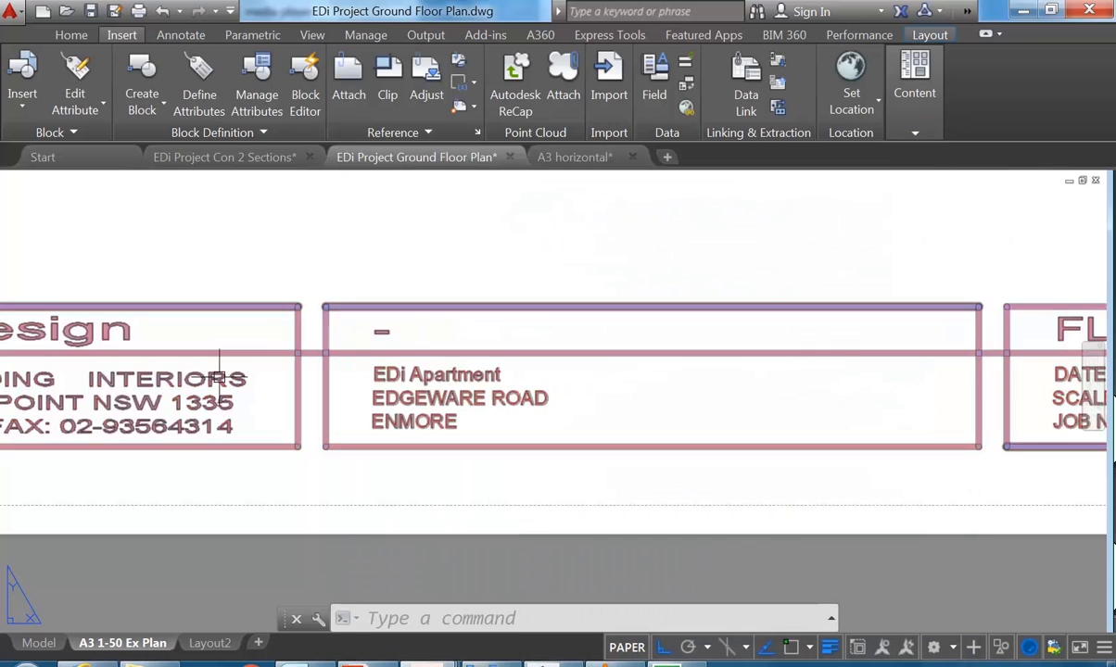
Set the value of the PROPOSED-WORK attribute above the project address in the title block to "Client: EDi"
scroll(278, 366, down, 3)
scroll(568, 363, up, 1)
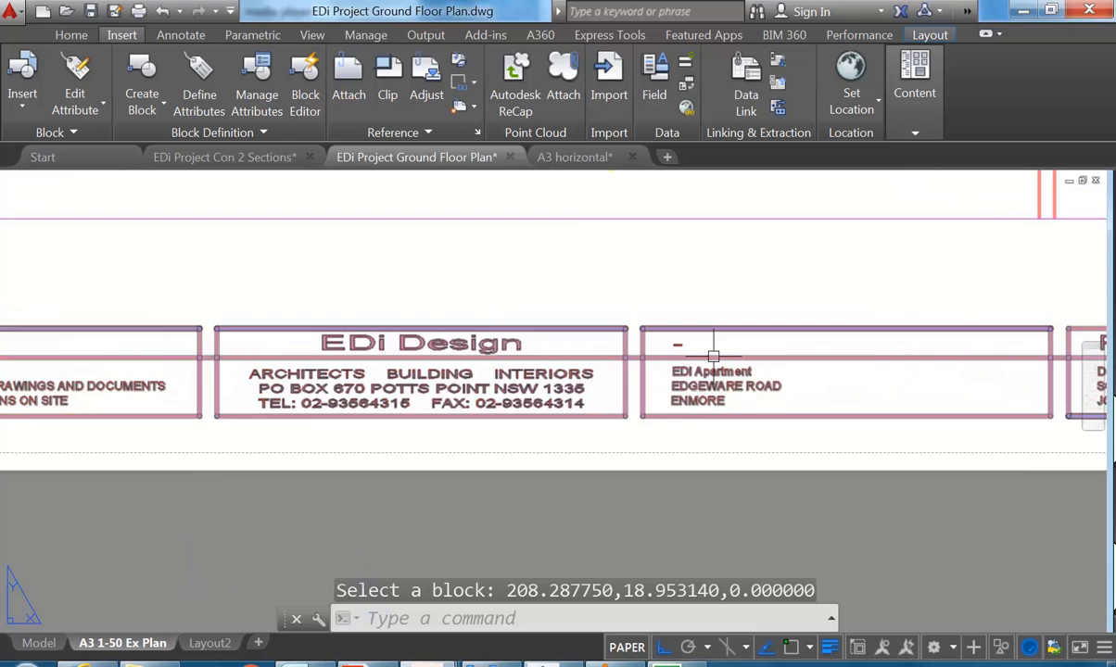
scroll(712, 355, up, 4)
scroll(598, 331, down, 2)
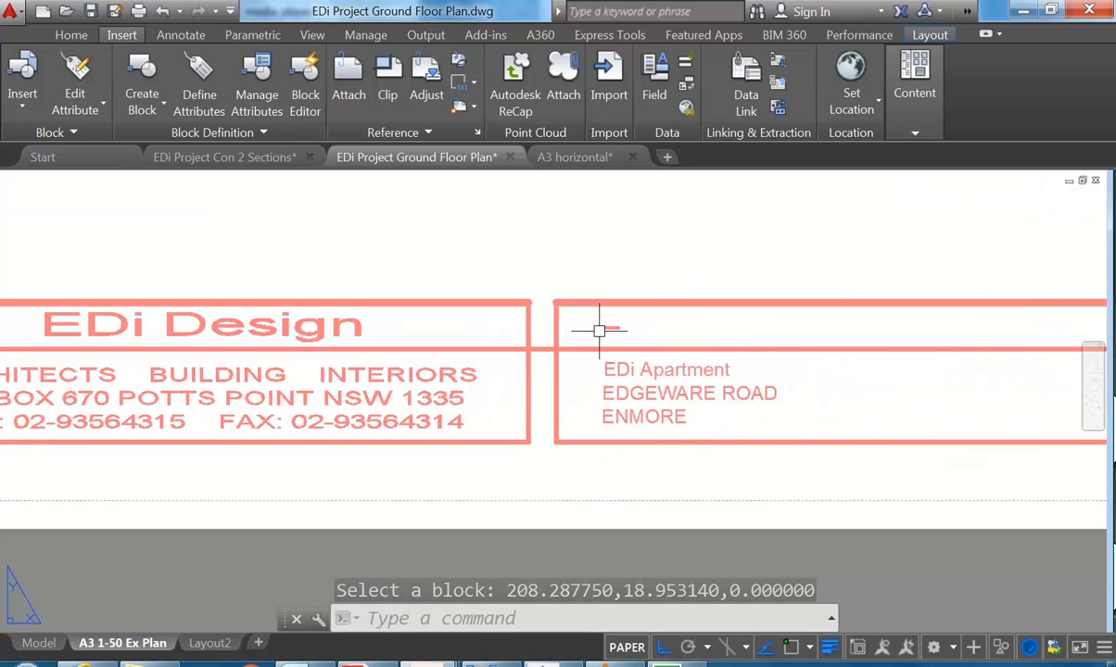
middle_drag(599, 330, 516, 322)
scroll(515, 318, up, 2)
click(523, 316)
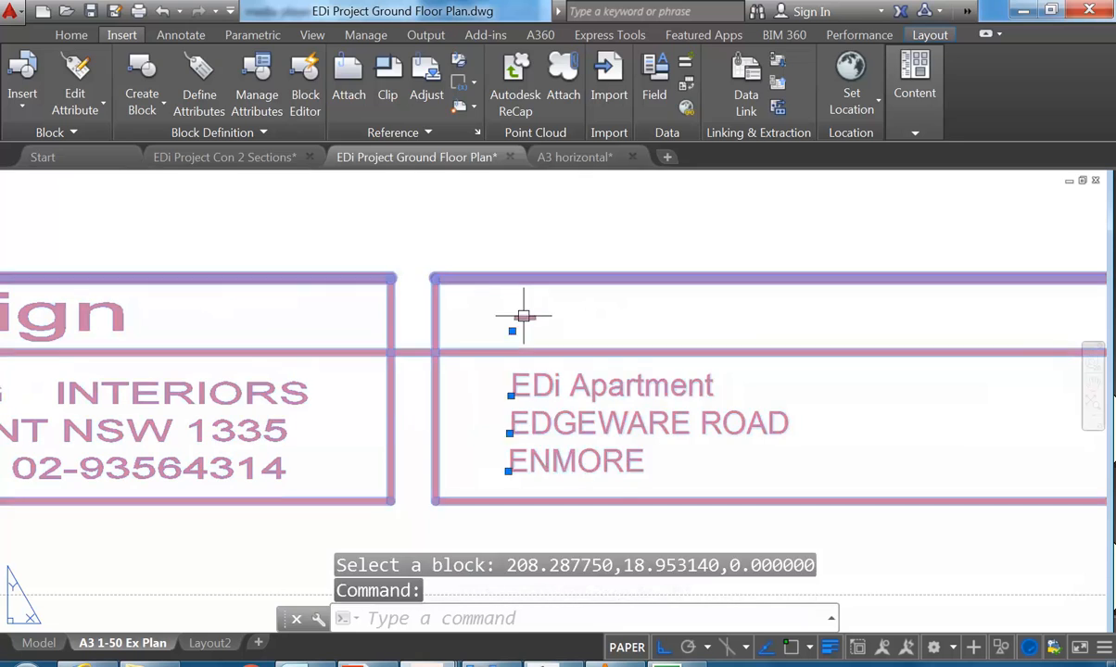
double_click(523, 316)
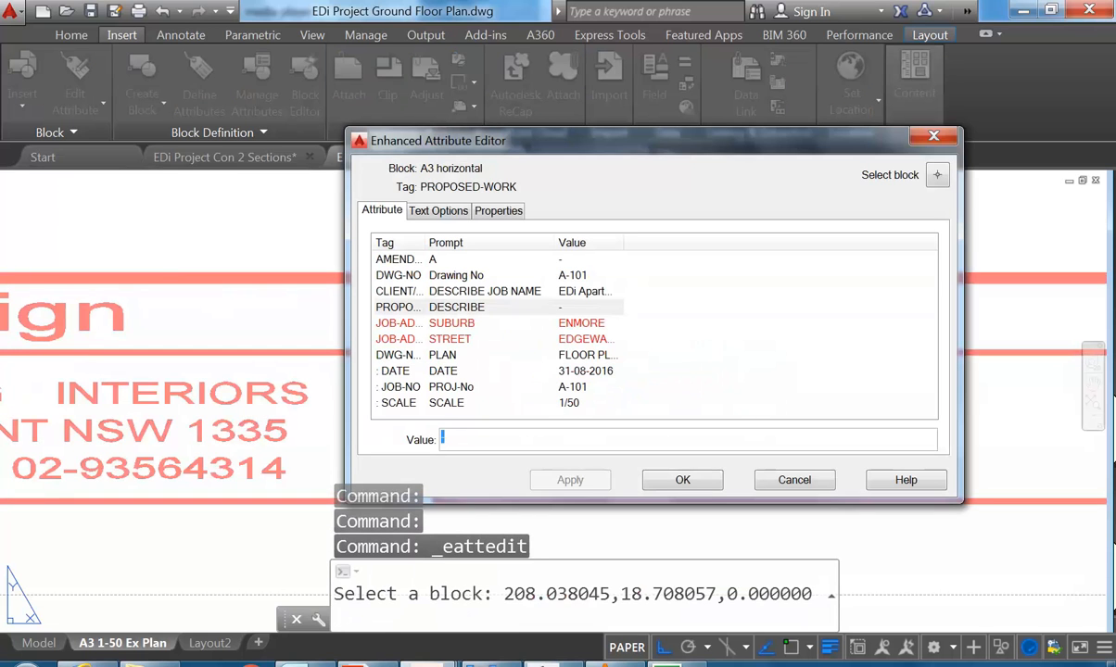
text(Client)
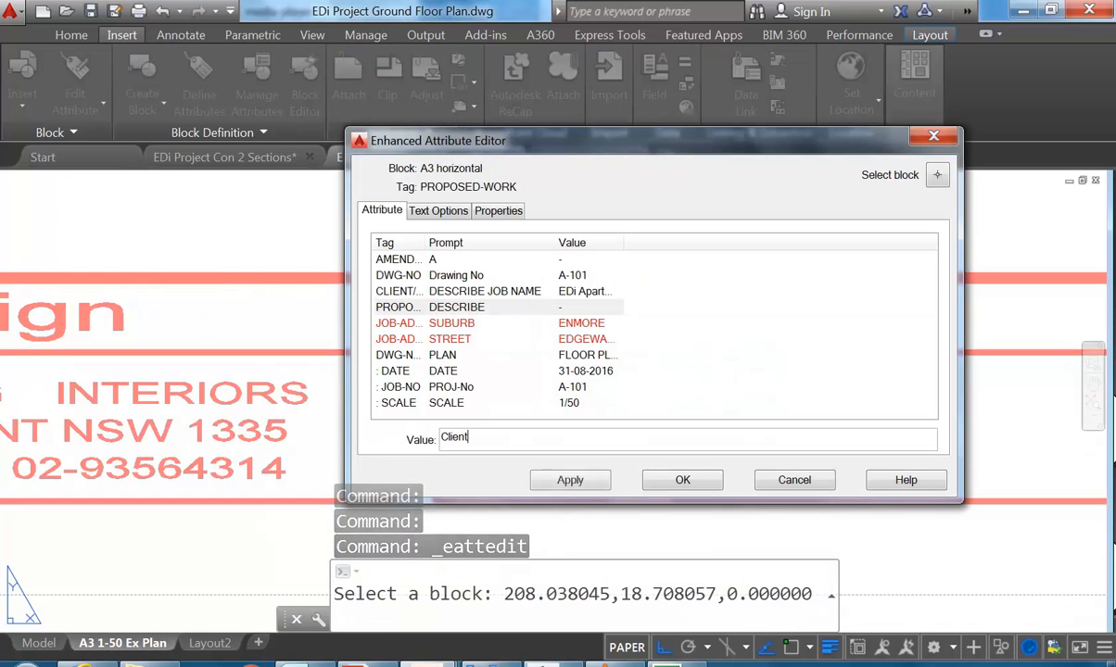
text(: EDi)
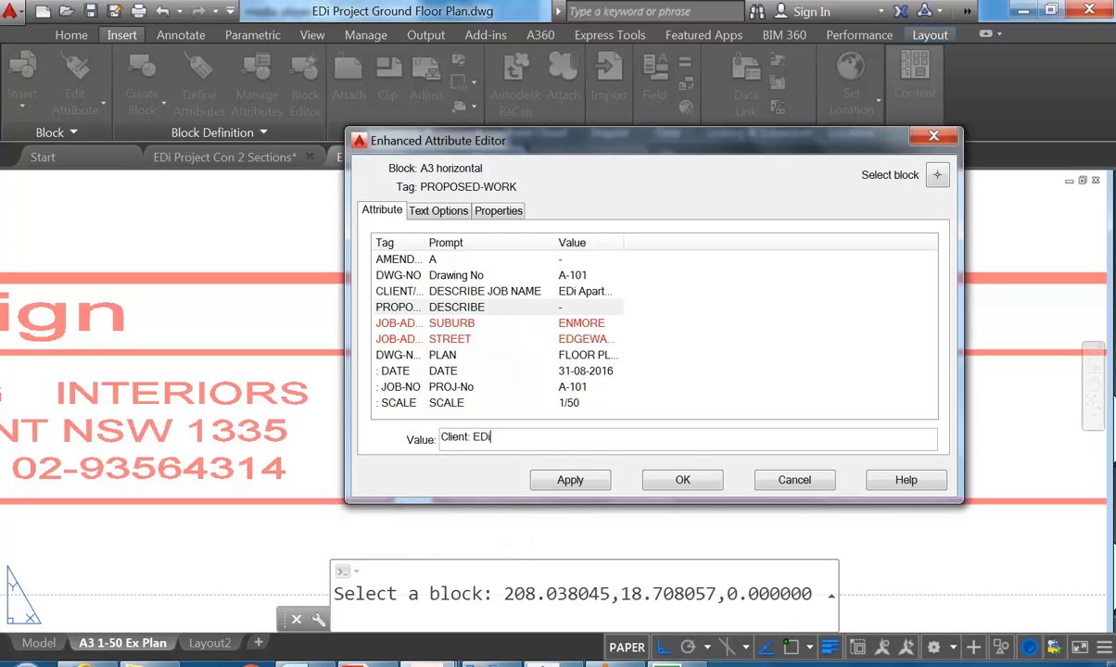
click(683, 479)
Examine the title block's client, amendments and floor plan entries along with the plan's placement on the A3 sheet
scroll(668, 472, down, 4)
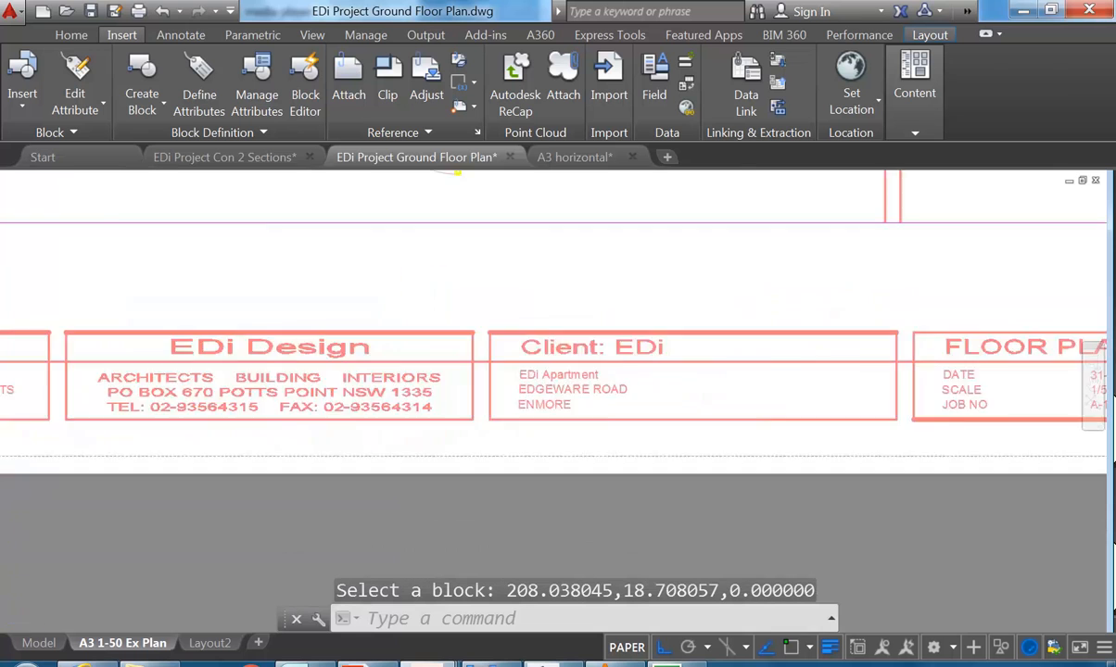
middle_drag(435, 331, 486, 355)
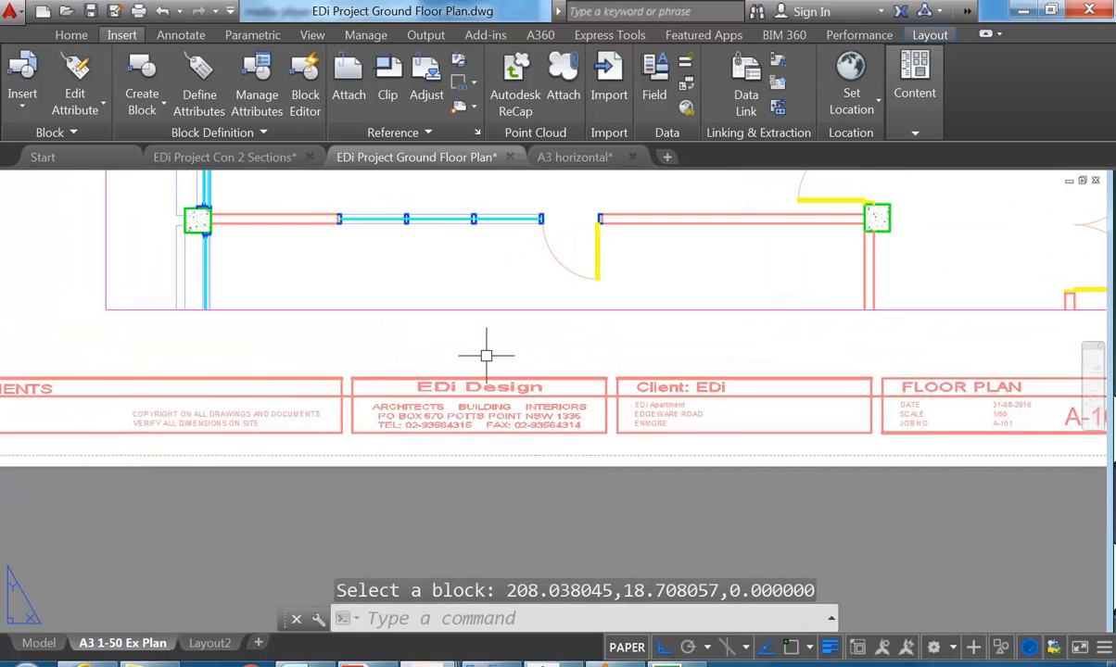
scroll(485, 355, down, 2)
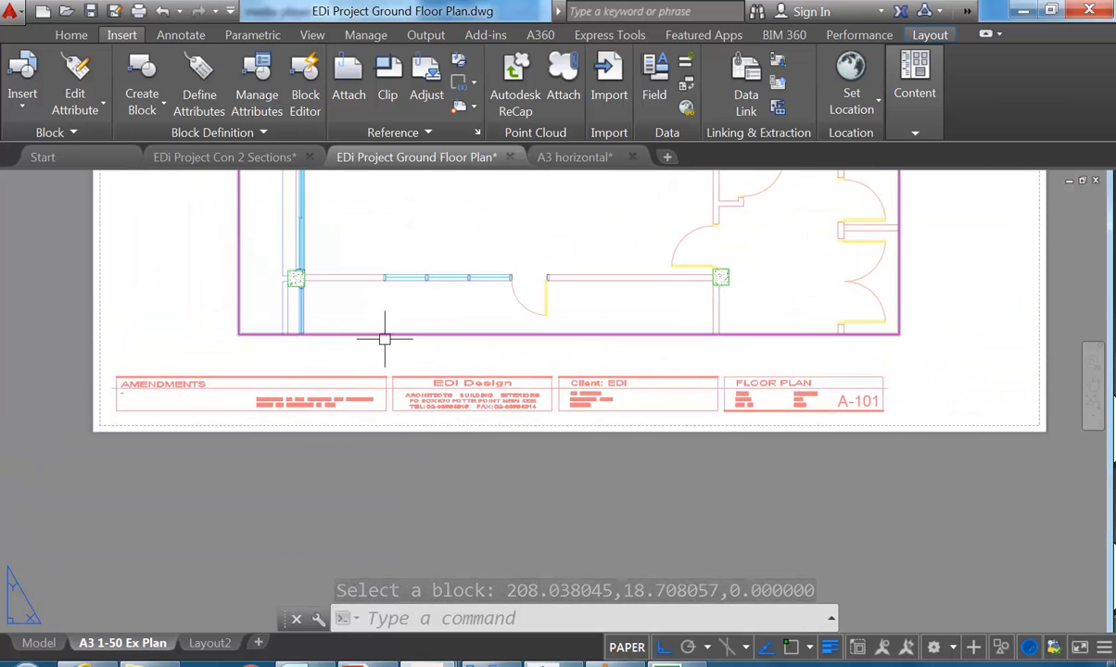
middle_drag(386, 342, 381, 386)
scroll(149, 456, down, 1)
scroll(148, 456, up, 2)
scroll(468, 383, down, 2)
middle_drag(468, 383, 368, 382)
scroll(644, 364, down, 2)
middle_drag(644, 364, 550, 471)
scroll(489, 473, up, 2)
scroll(428, 469, down, 1)
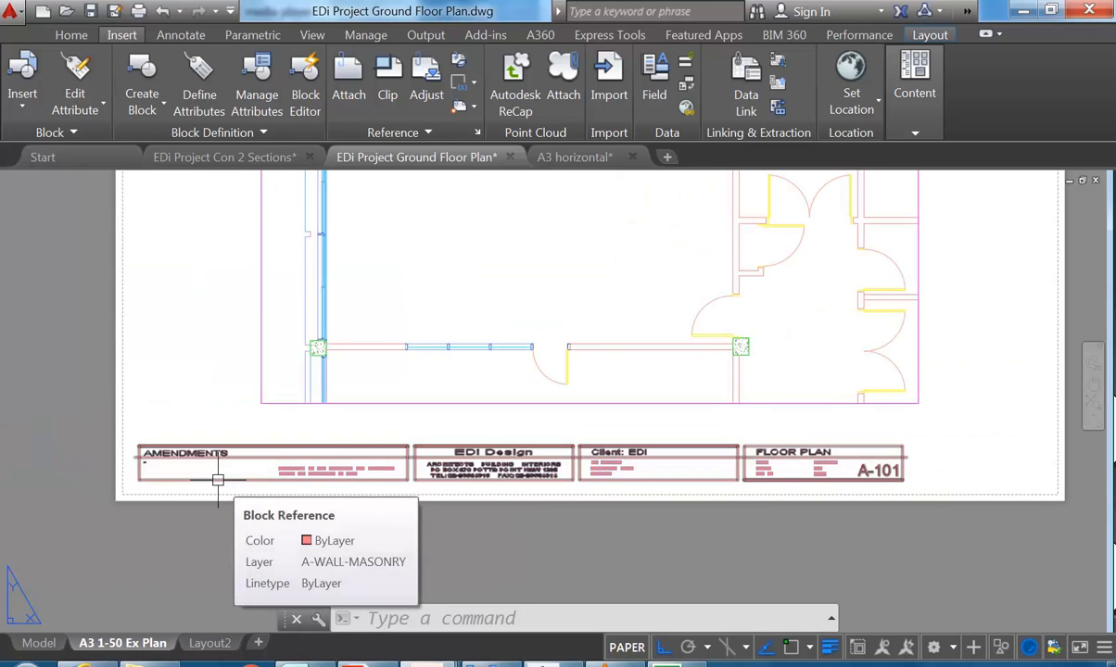
scroll(324, 436, down, 4)
scroll(306, 422, up, 2)
middle_drag(298, 418, 324, 496)
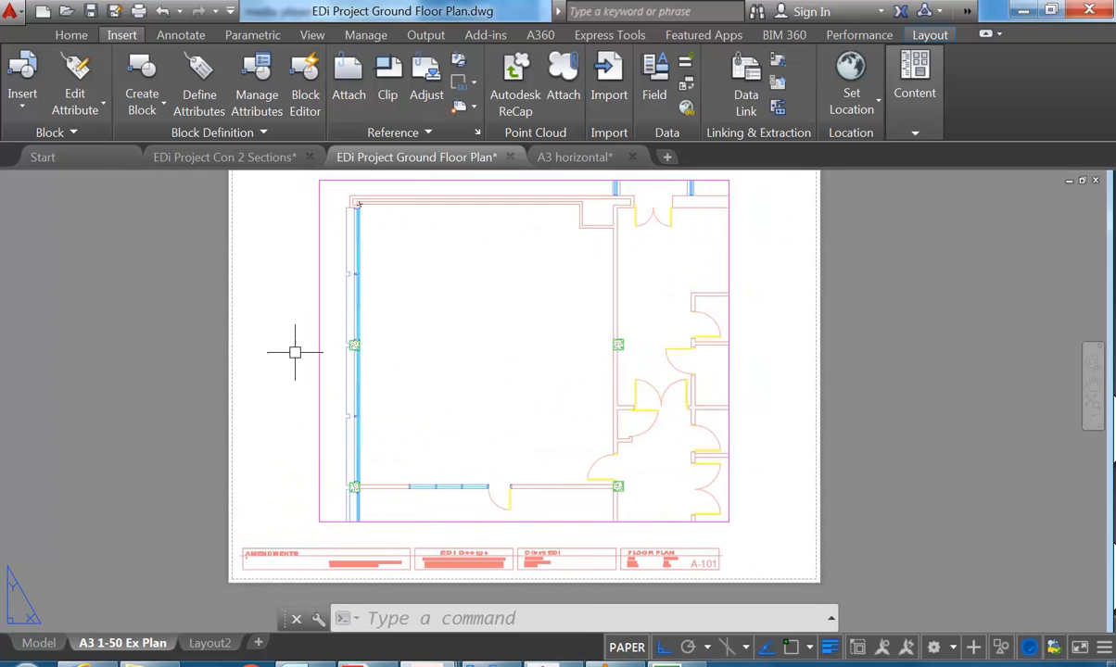
Save the ground floor plan drawing with the edited title block
middle_drag(295, 352, 280, 355)
middle_drag(301, 420, 289, 398)
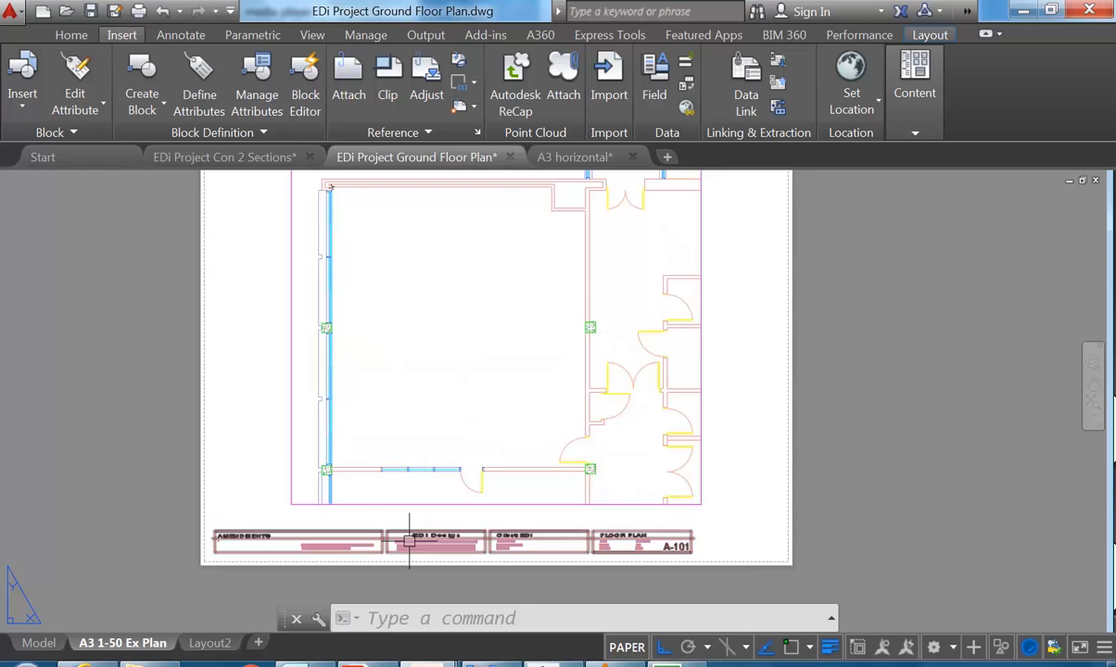
middle_drag(198, 280, 208, 298)
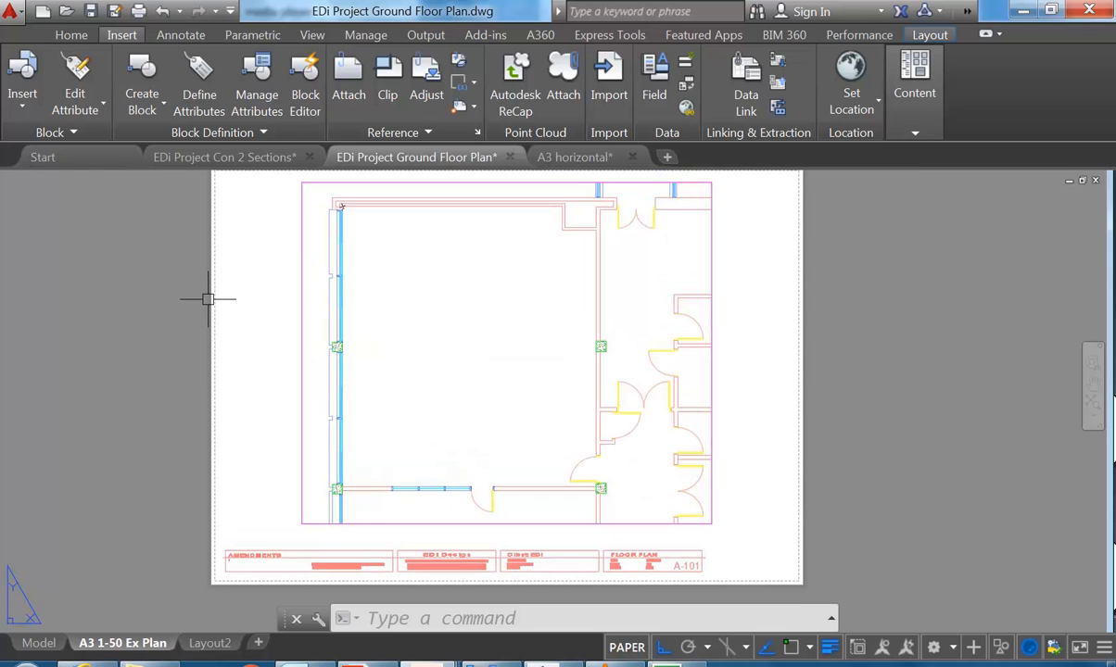
click(92, 13)
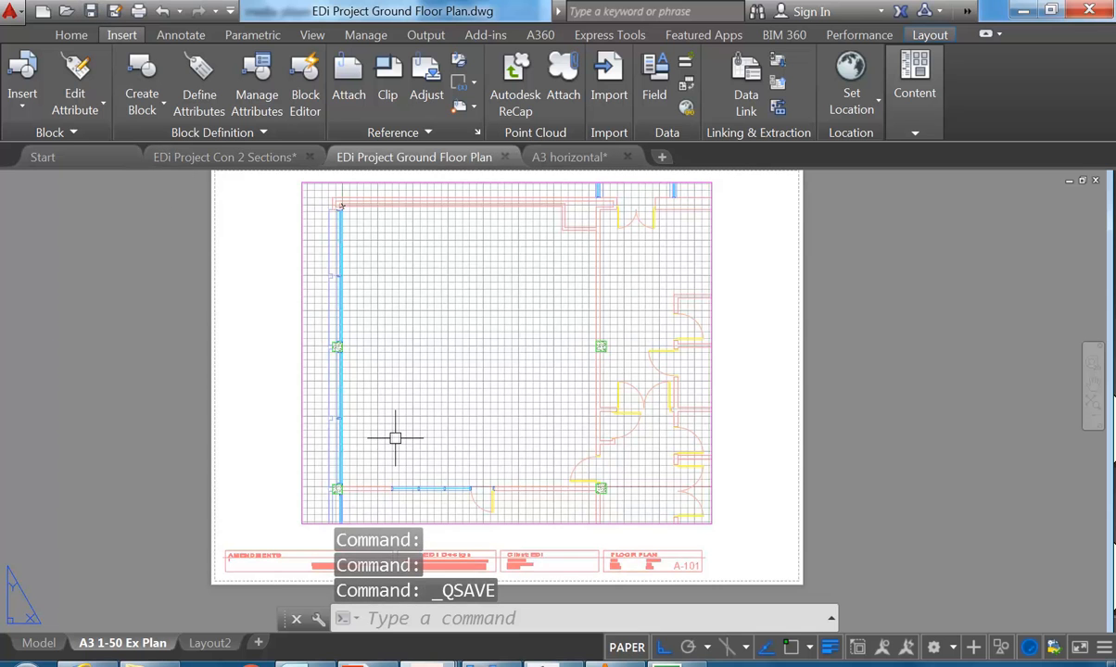
Write the A3 horizontal title block out as A3 horizontal.dwg in the U:\2016\Construction 2 folder, with millimetres as insert units
click(639, 557)
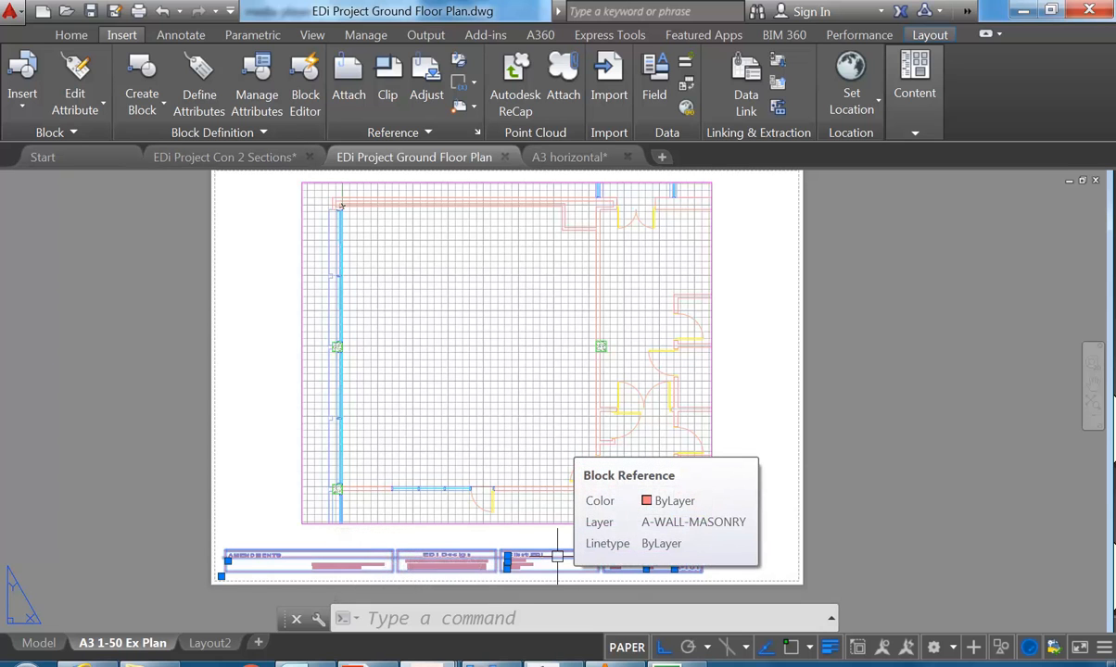
text(w)
key(Return)
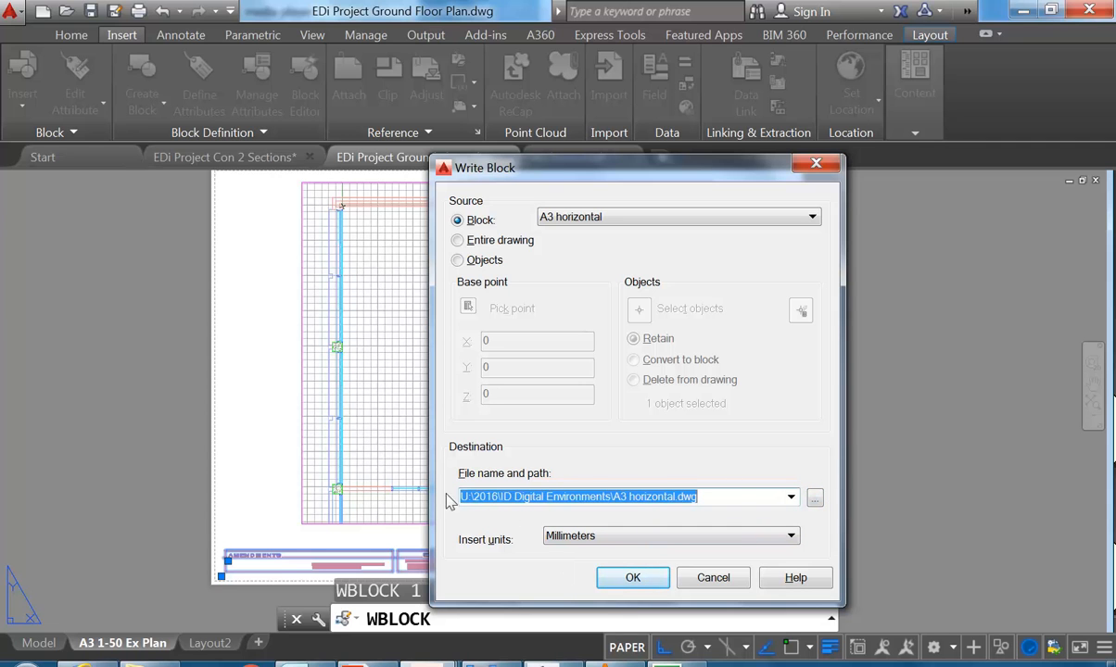
click(815, 500)
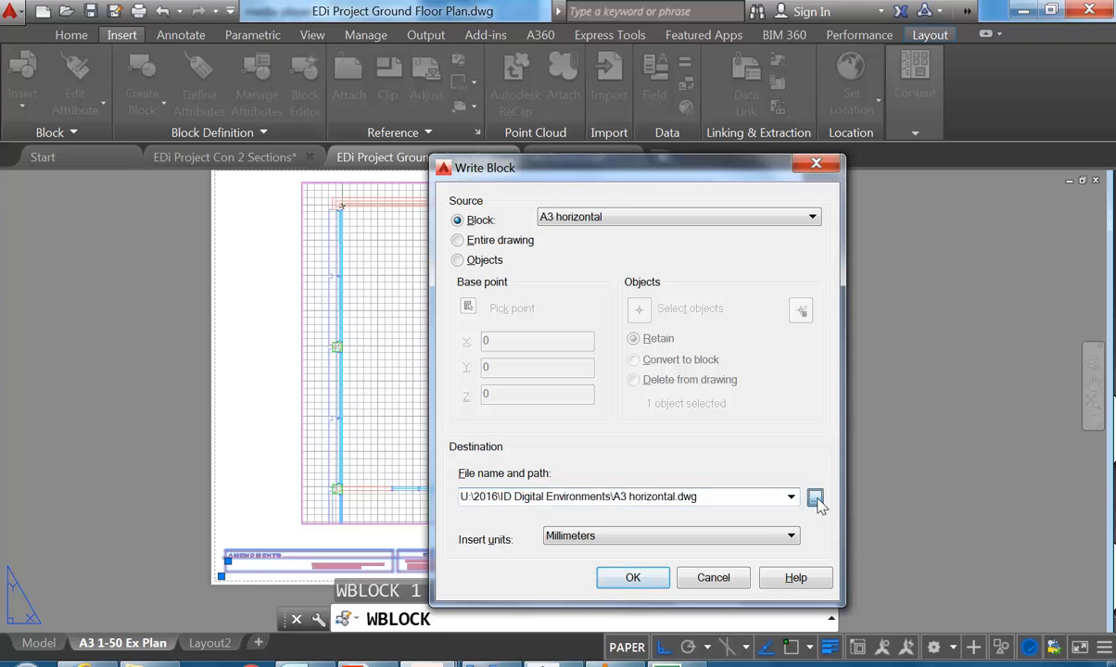
click(651, 167)
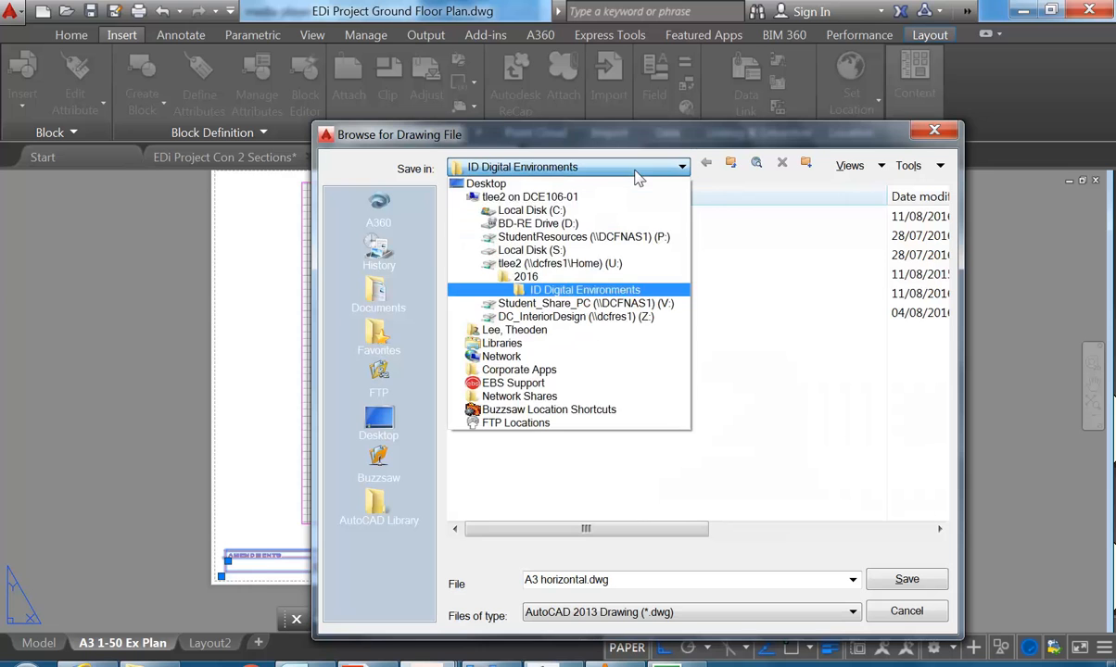
click(547, 278)
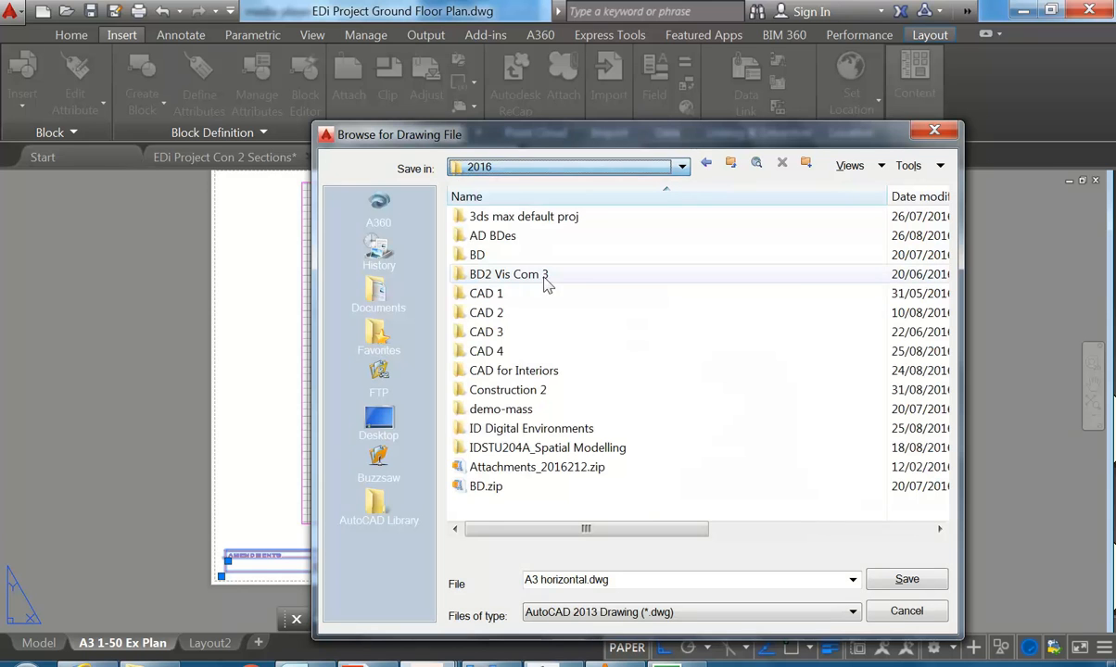
double_click(508, 390)
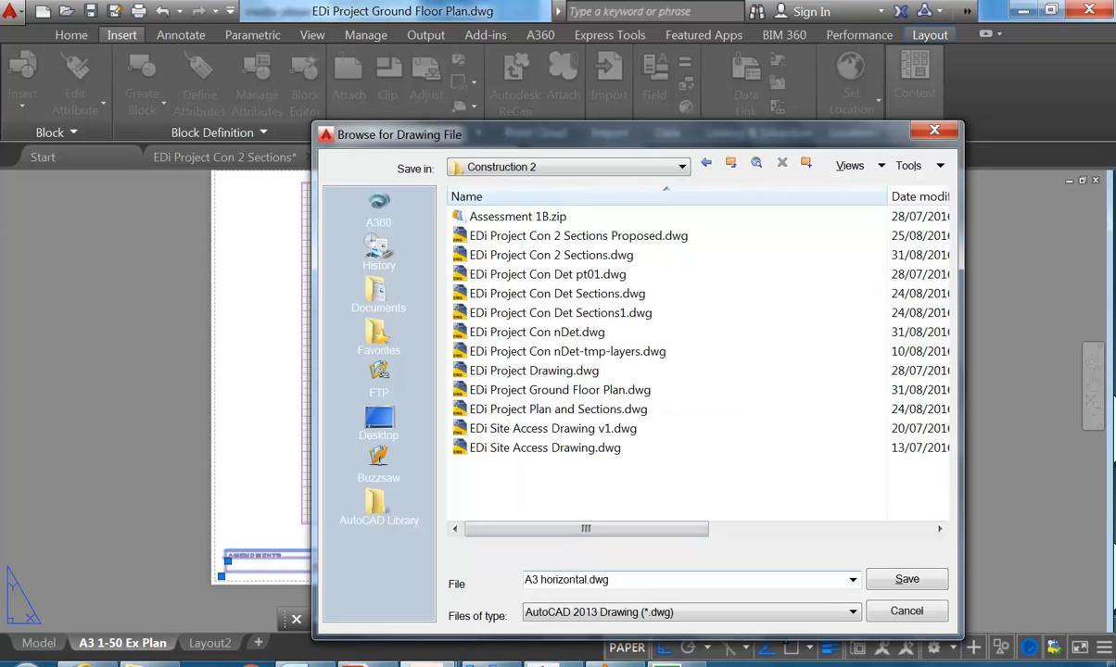
click(906, 580)
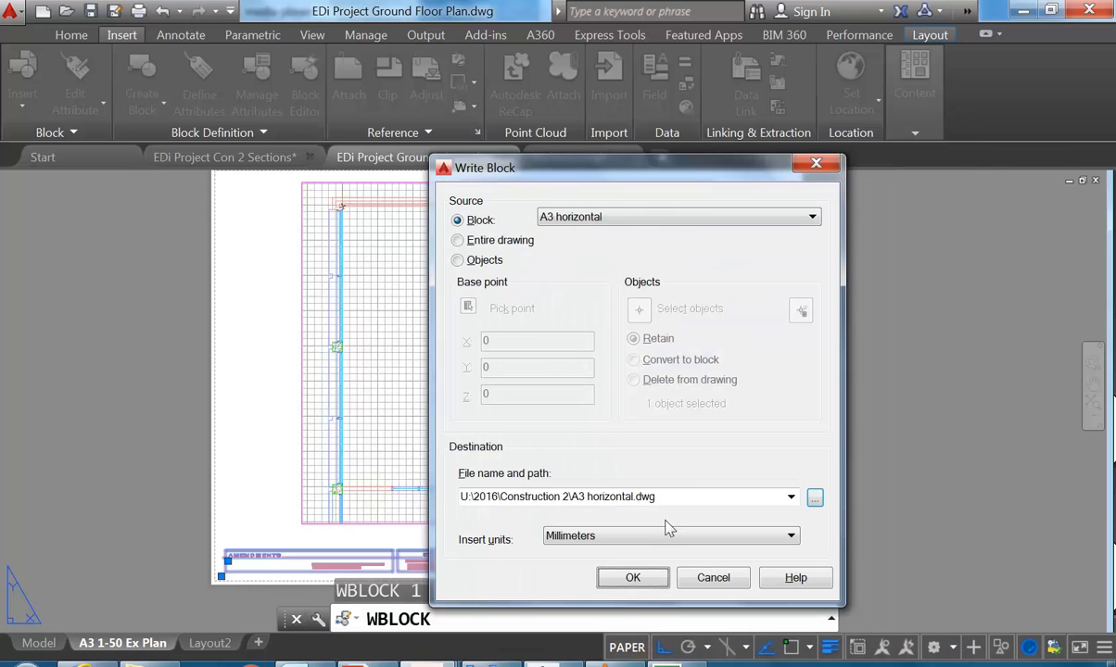
click(628, 580)
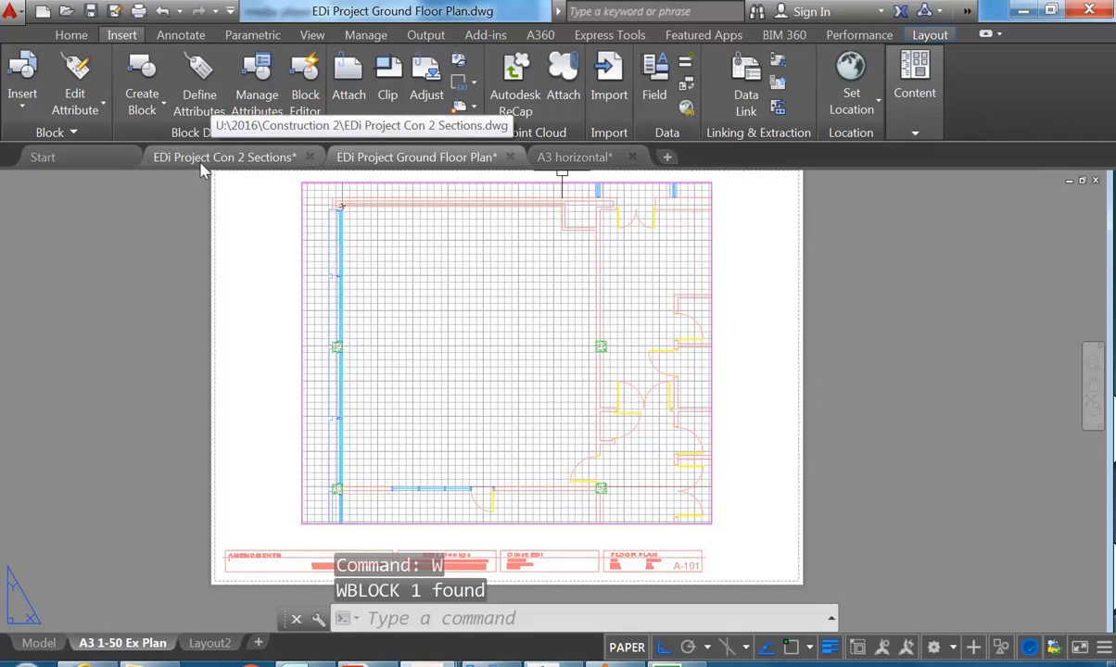
Switch to the EDi Project Con 2 Sections drawing and open the page setup of Layout1 for modification
click(230, 159)
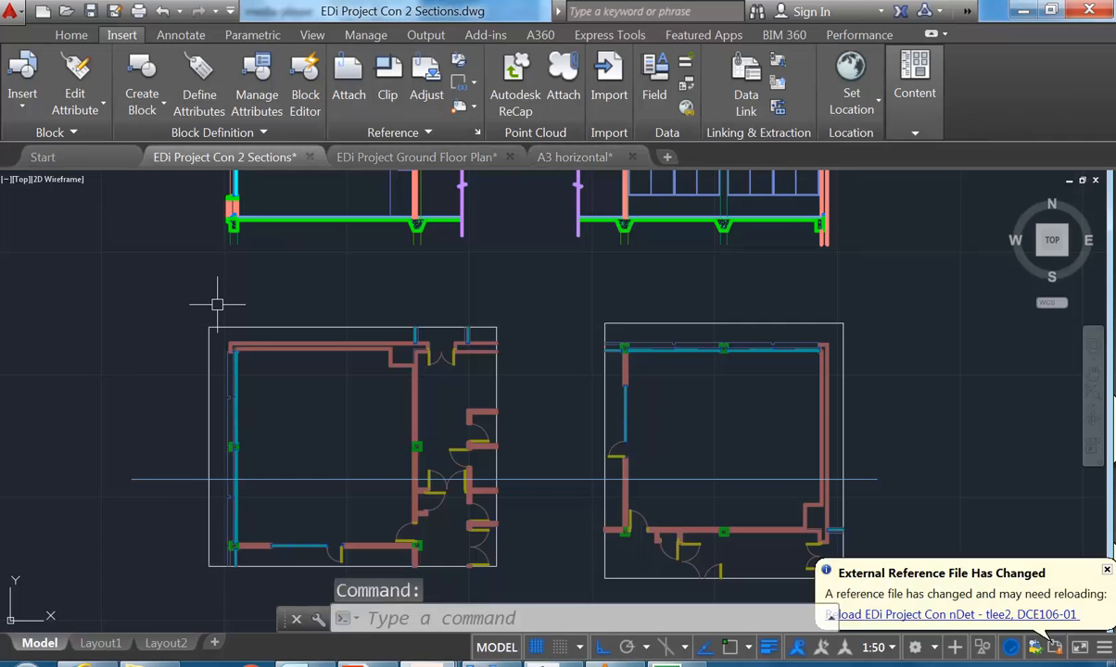
click(96, 643)
right_click(94, 646)
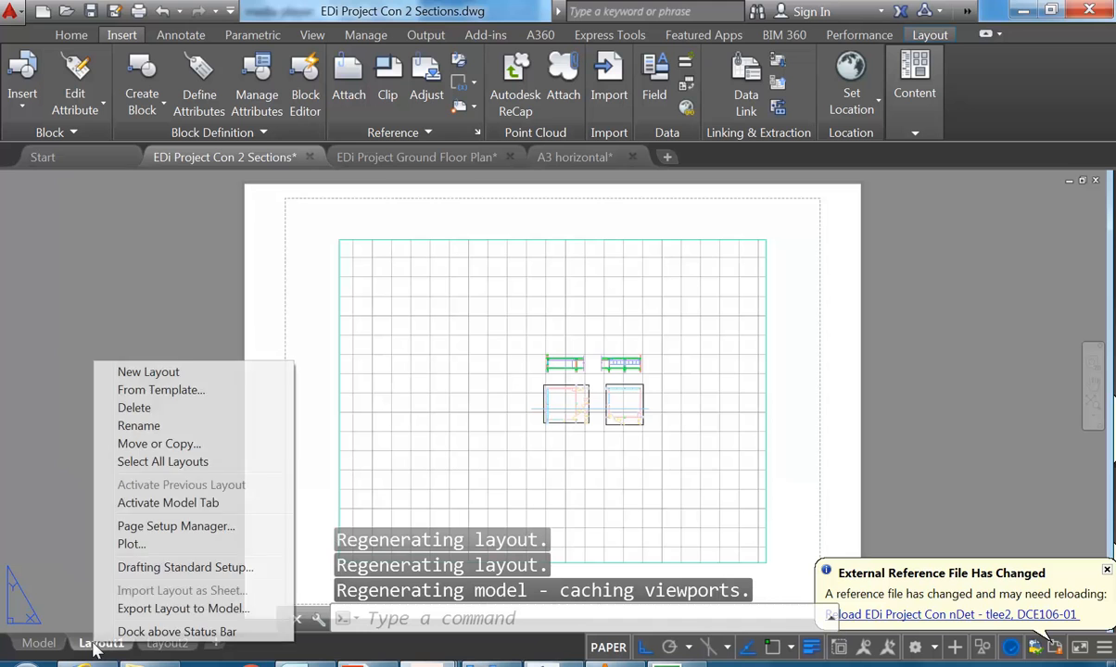
click(163, 528)
click(709, 302)
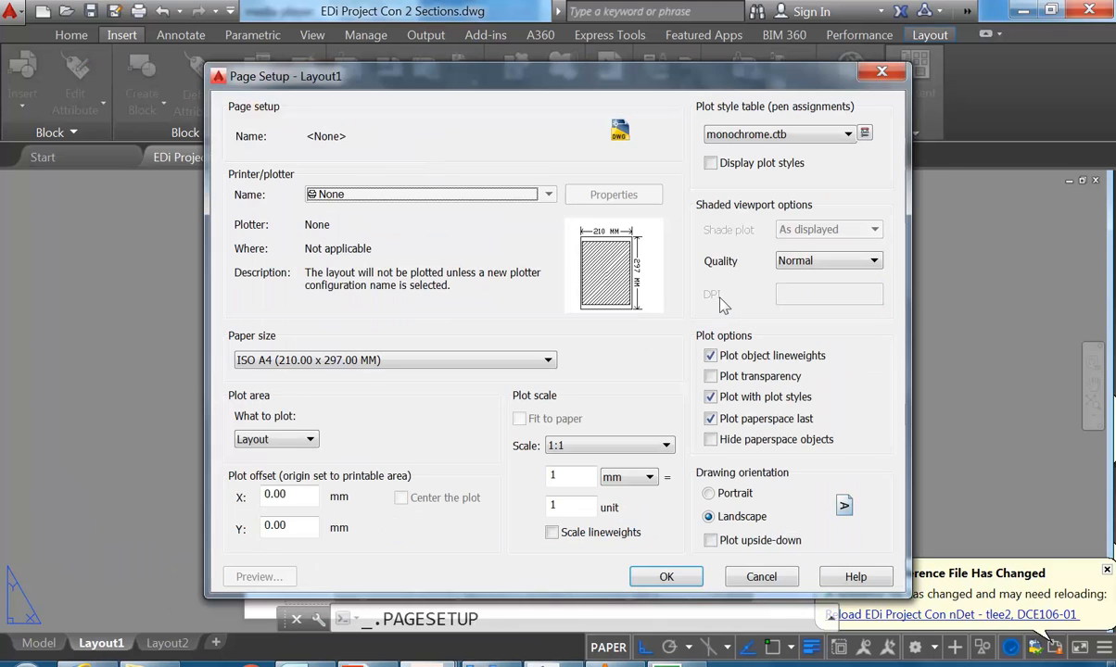
Set Layout1's page setup to the Adobe PDF plotter, A3 paper and Presentation shaded viewport quality
click(426, 195)
click(403, 247)
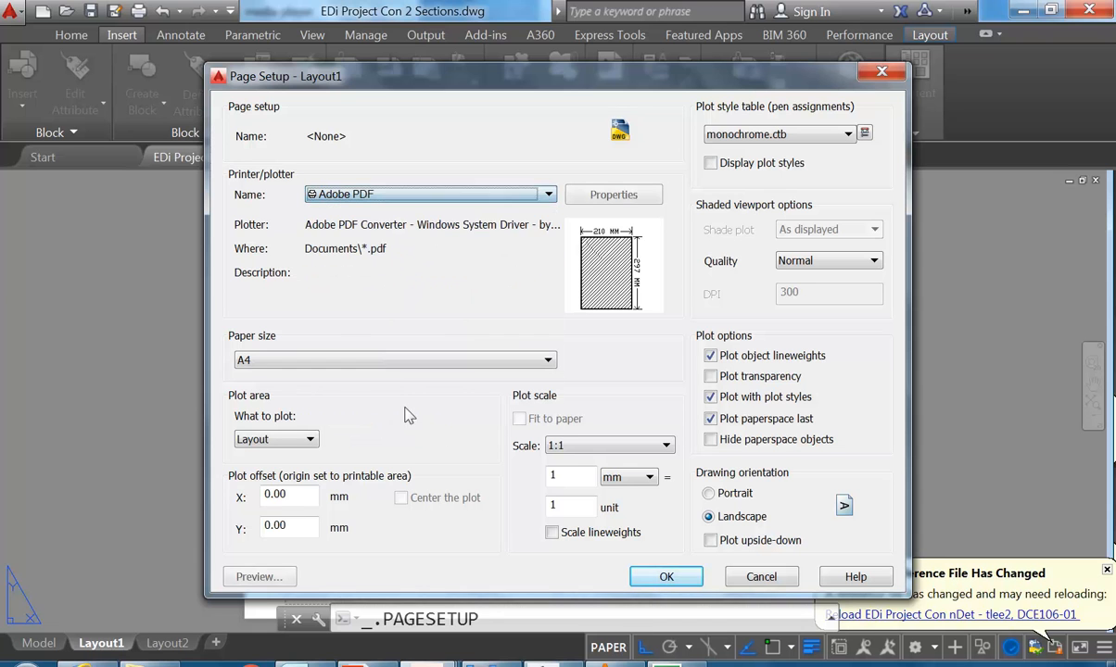
click(379, 360)
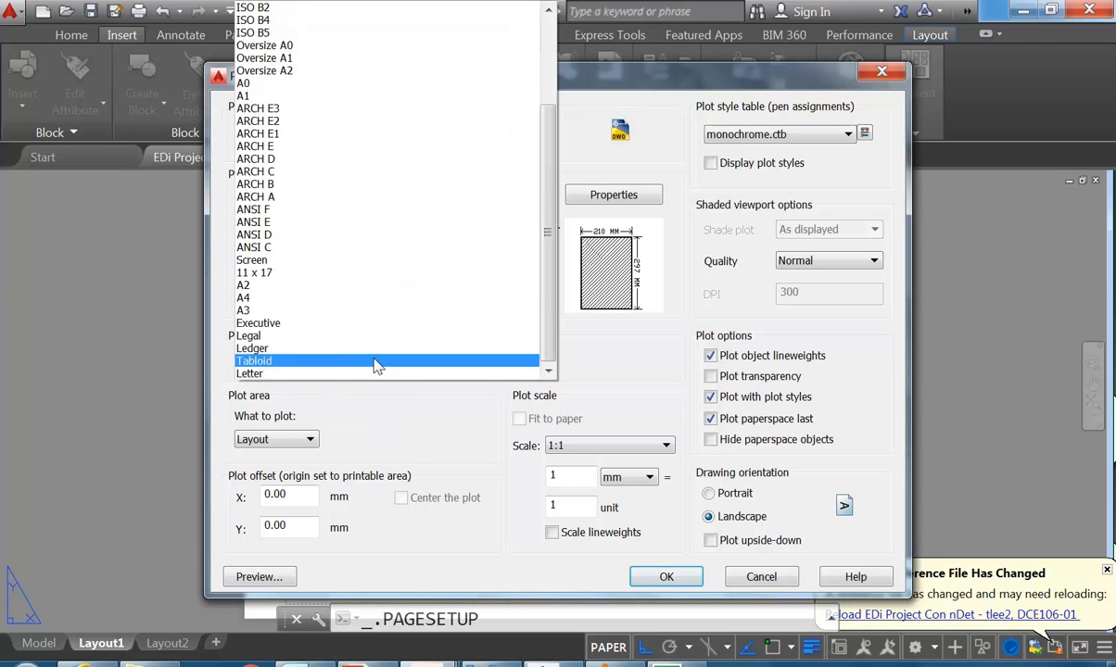
click(316, 311)
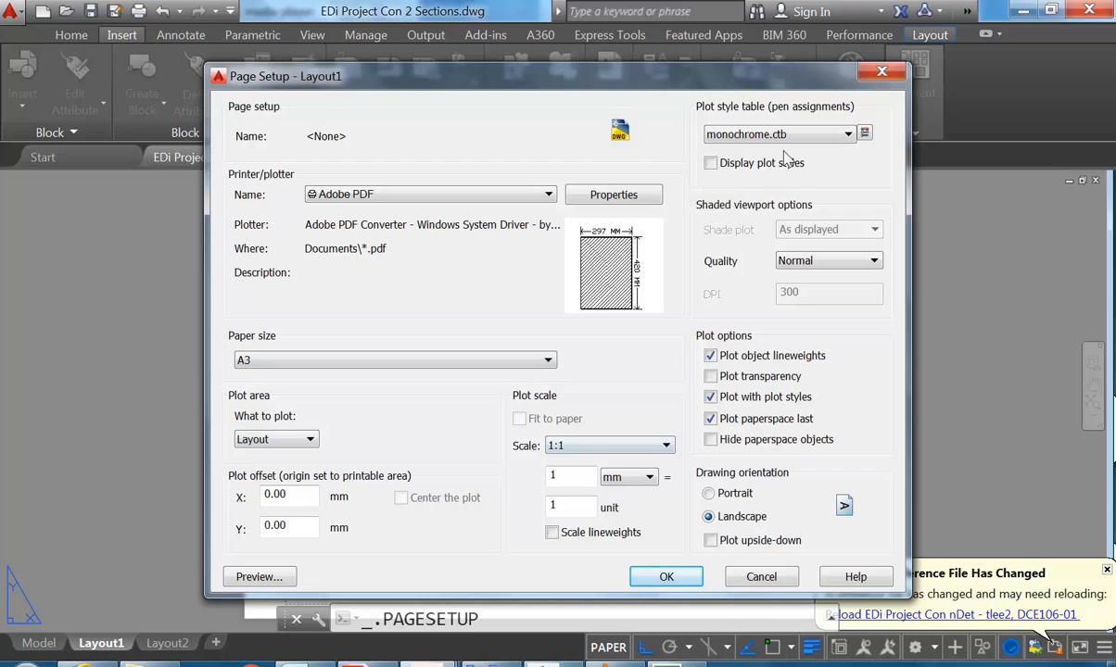
click(843, 260)
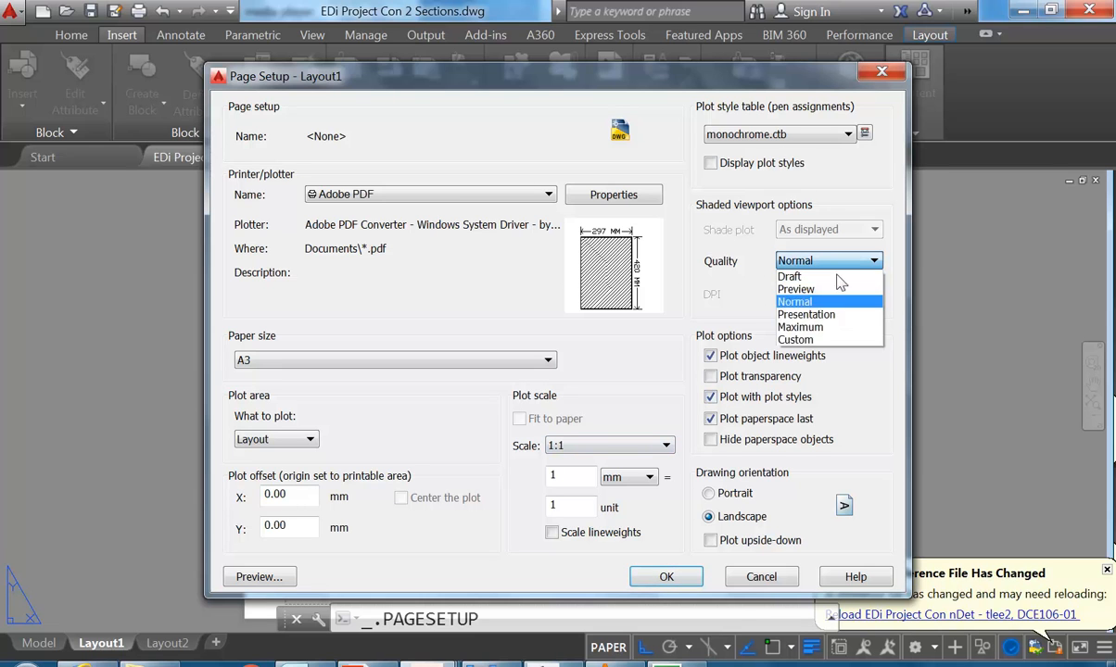
click(830, 316)
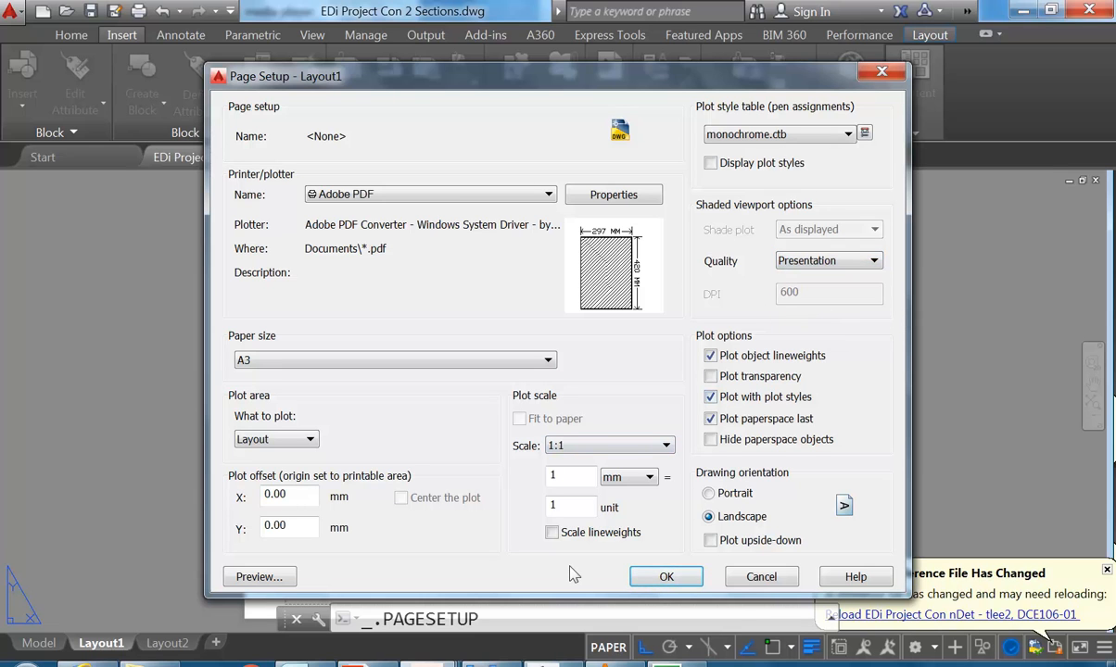
click(667, 576)
click(635, 529)
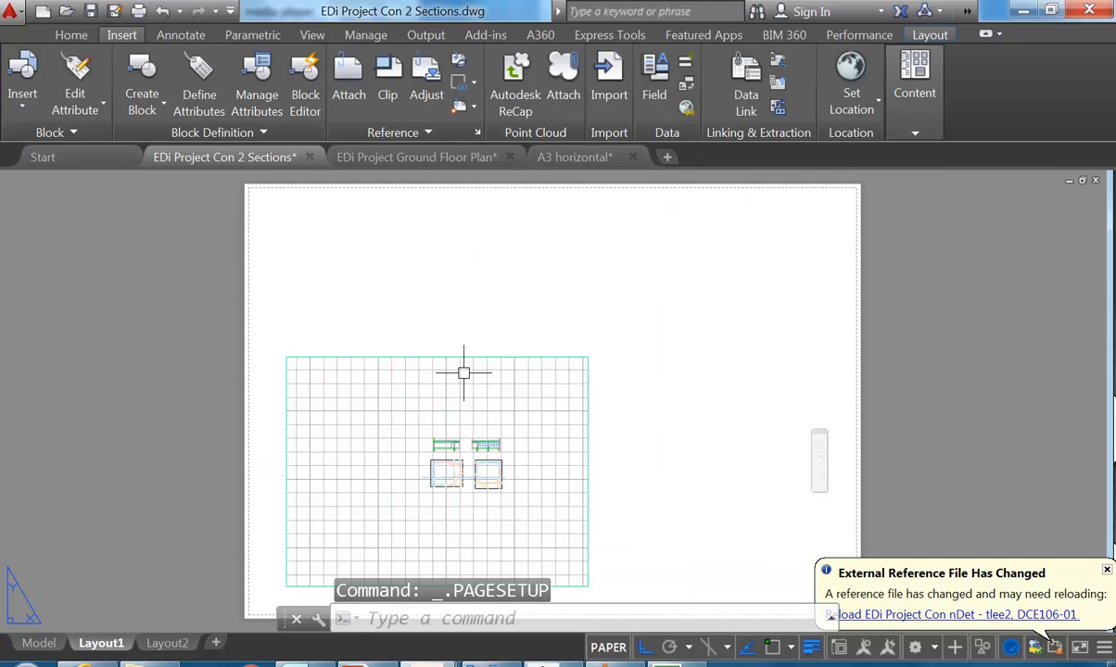
click(484, 357)
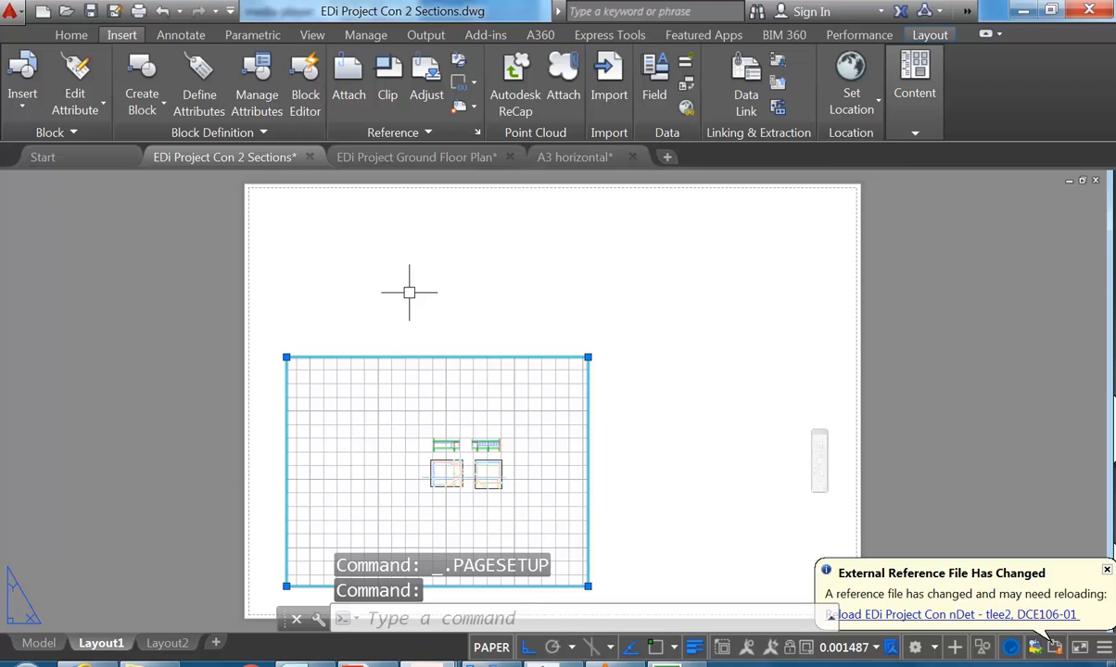
key(Escape)
key(Escape)
key(Escape)
Create a new layer named VIEWPORT at the end of the layer list in the sections drawing
click(71, 35)
click(714, 88)
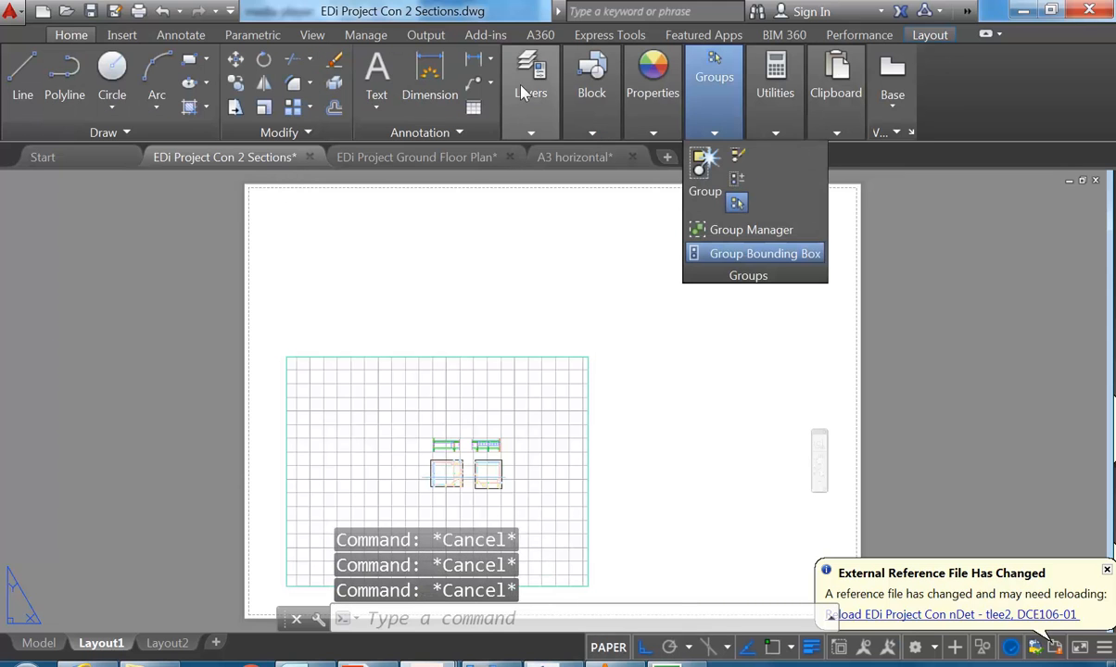
click(524, 93)
click(530, 179)
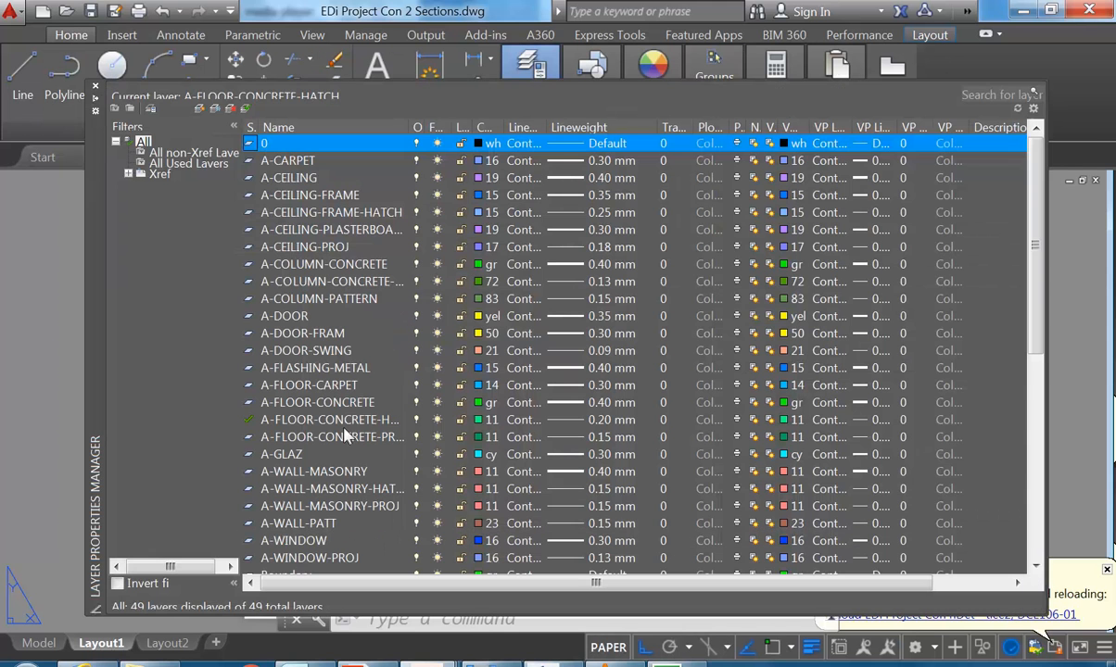
drag(1034, 278, 1031, 536)
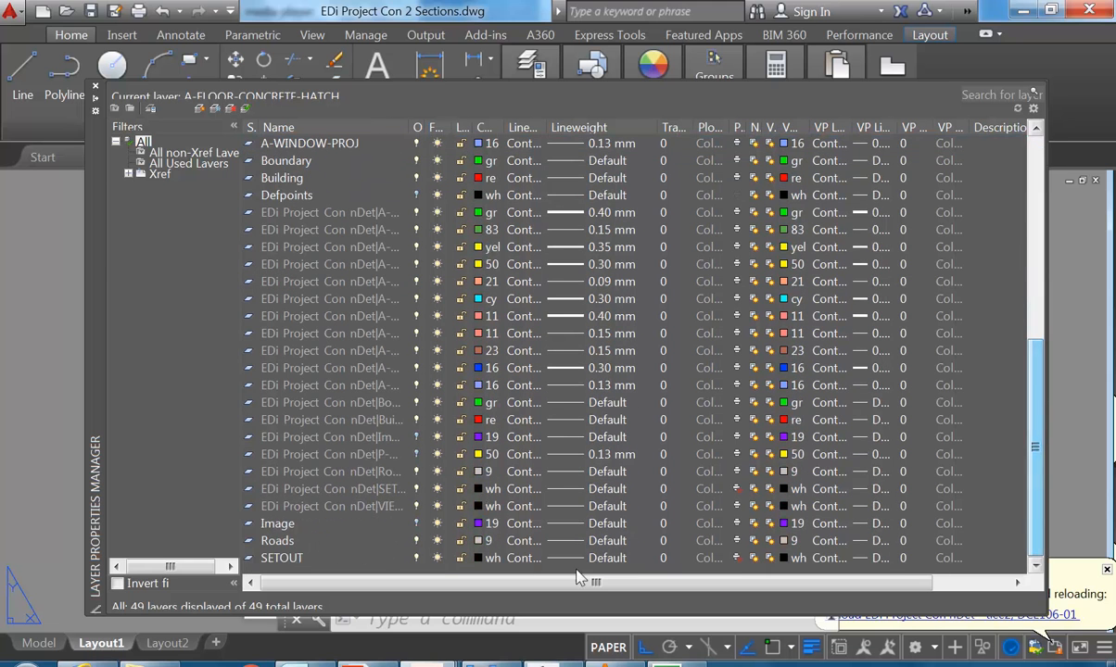
click(302, 561)
click(200, 111)
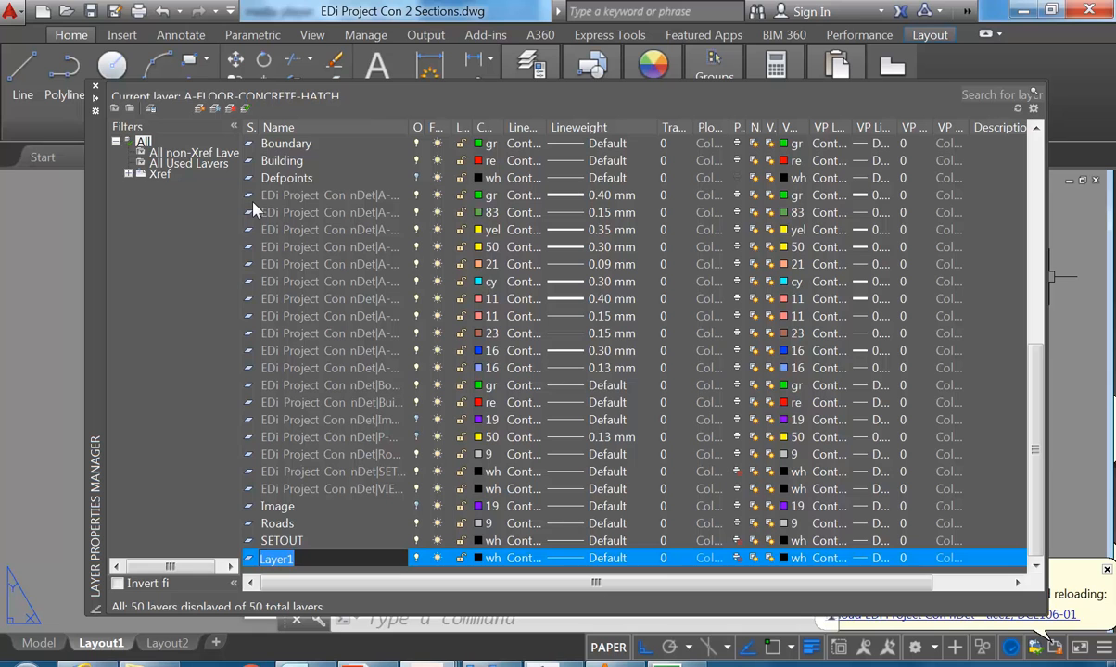
text(VIEWPO)
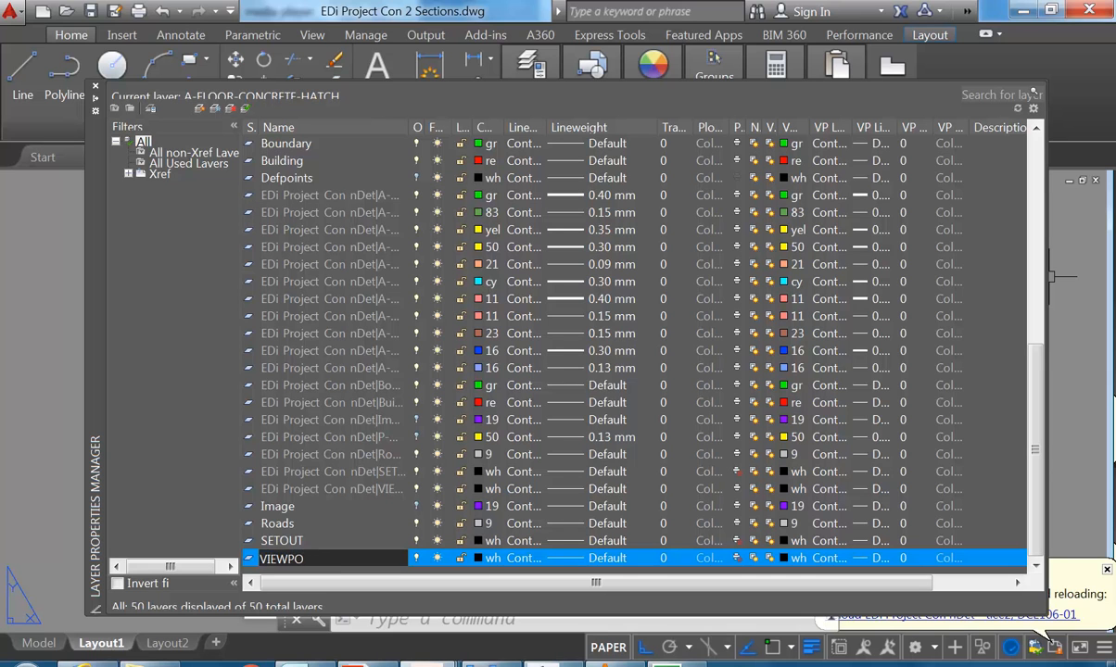
text(RT)
key(Return)
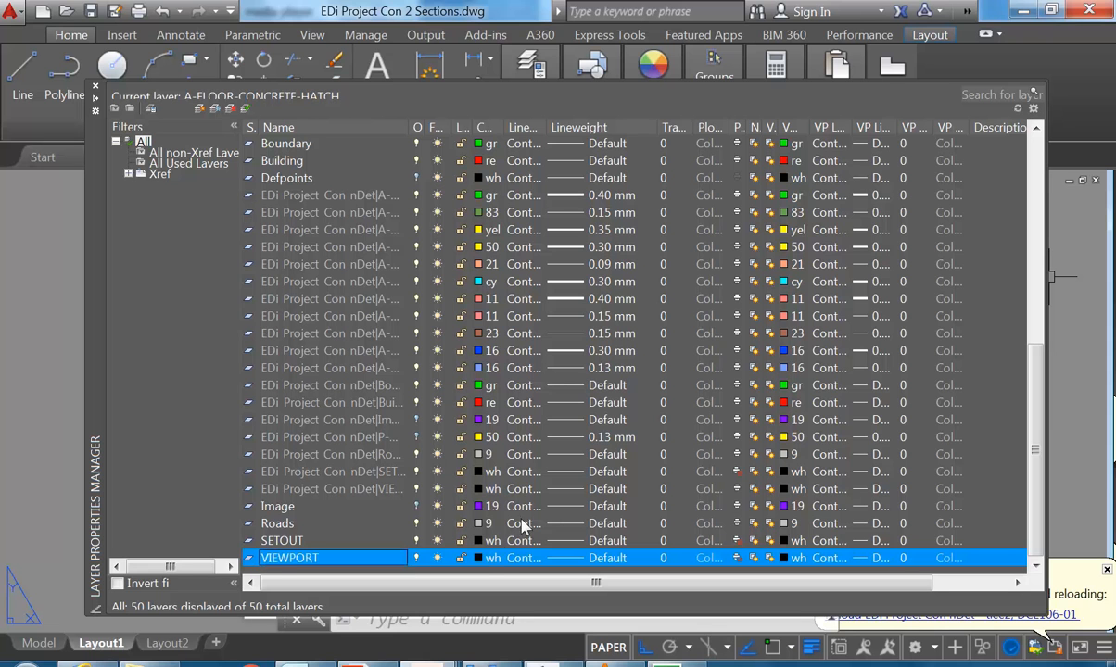
Set the VIEWPORT layer's colour to a bright purple from the index colours and close the layer manager
click(482, 559)
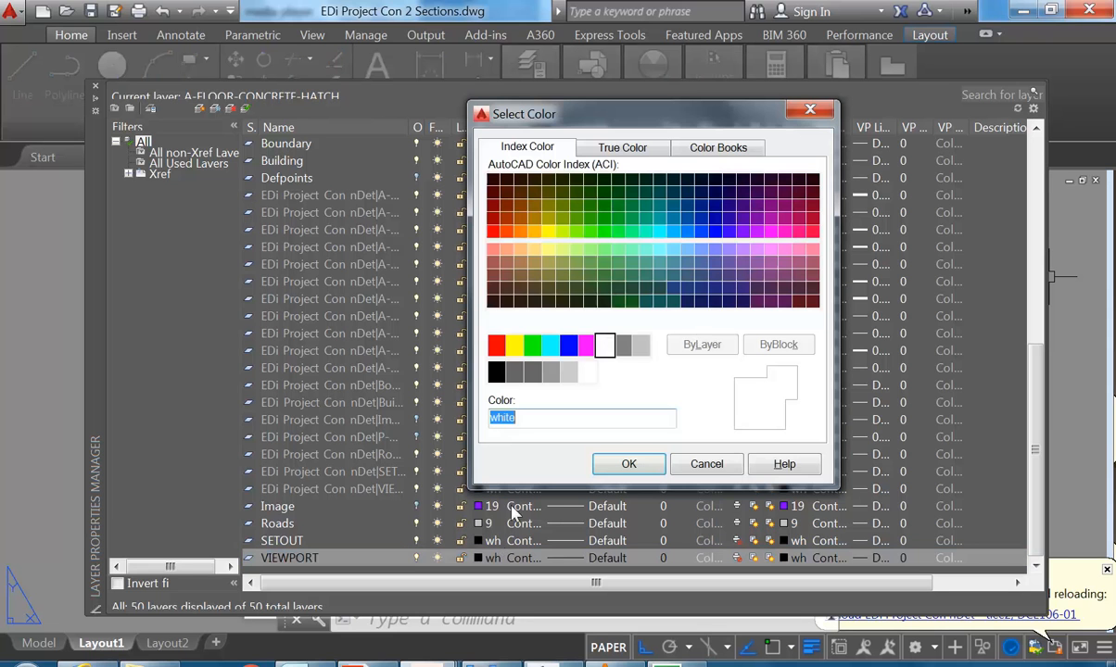
click(756, 230)
click(623, 461)
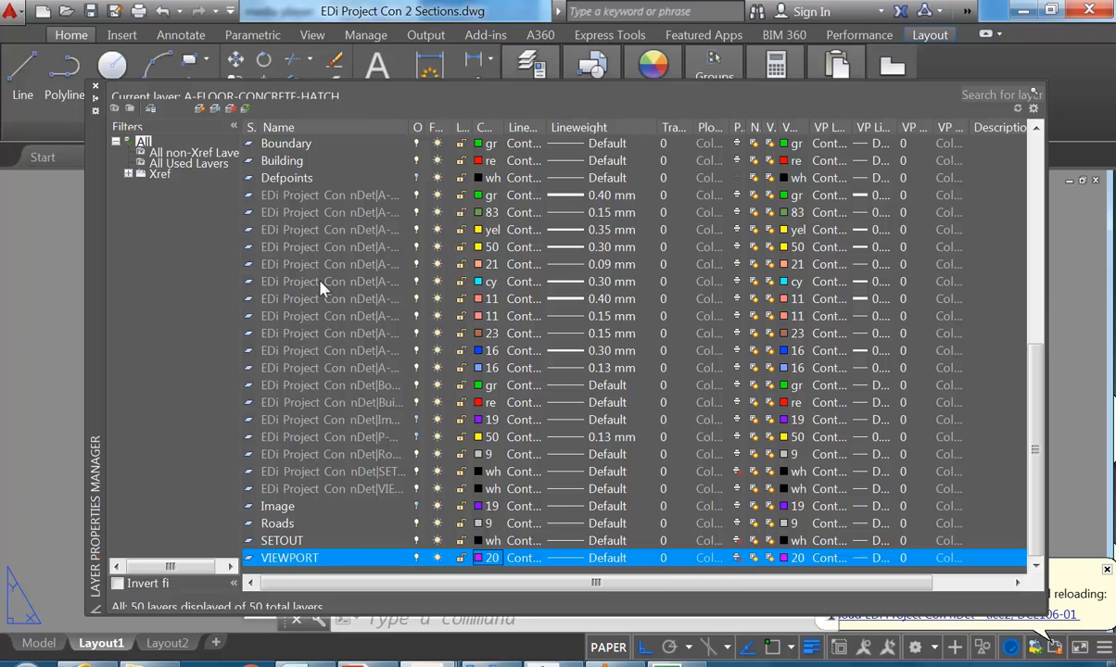
click(94, 86)
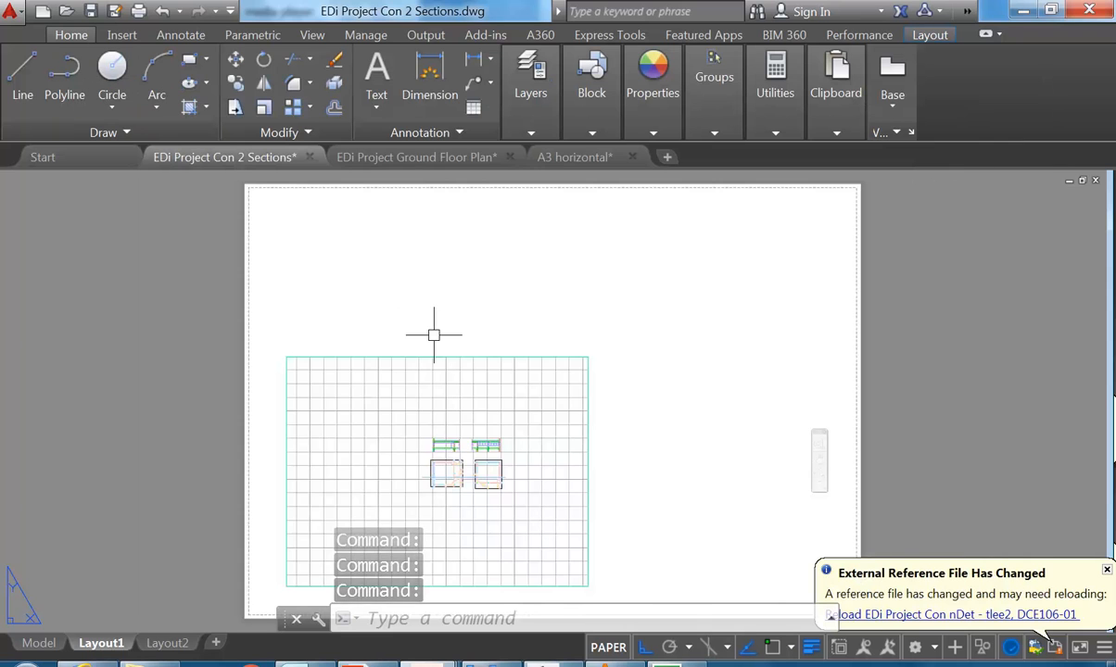
Assign the existing Layout1 viewport to the VIEWPORT layer
click(389, 400)
click(536, 128)
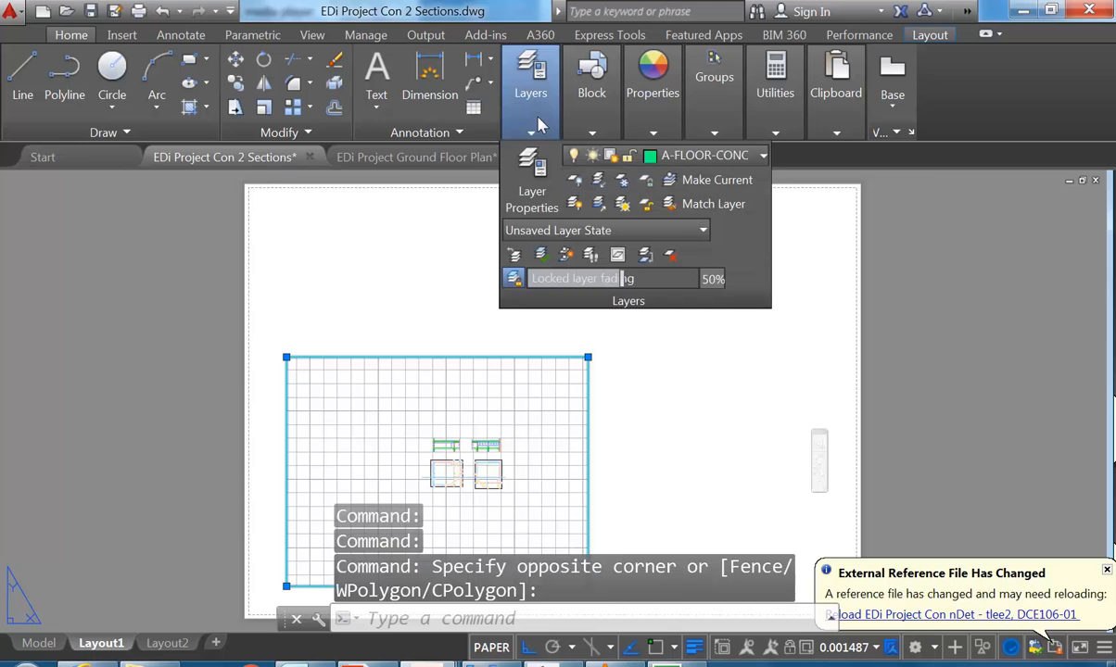
click(652, 154)
scroll(788, 420, down, 3)
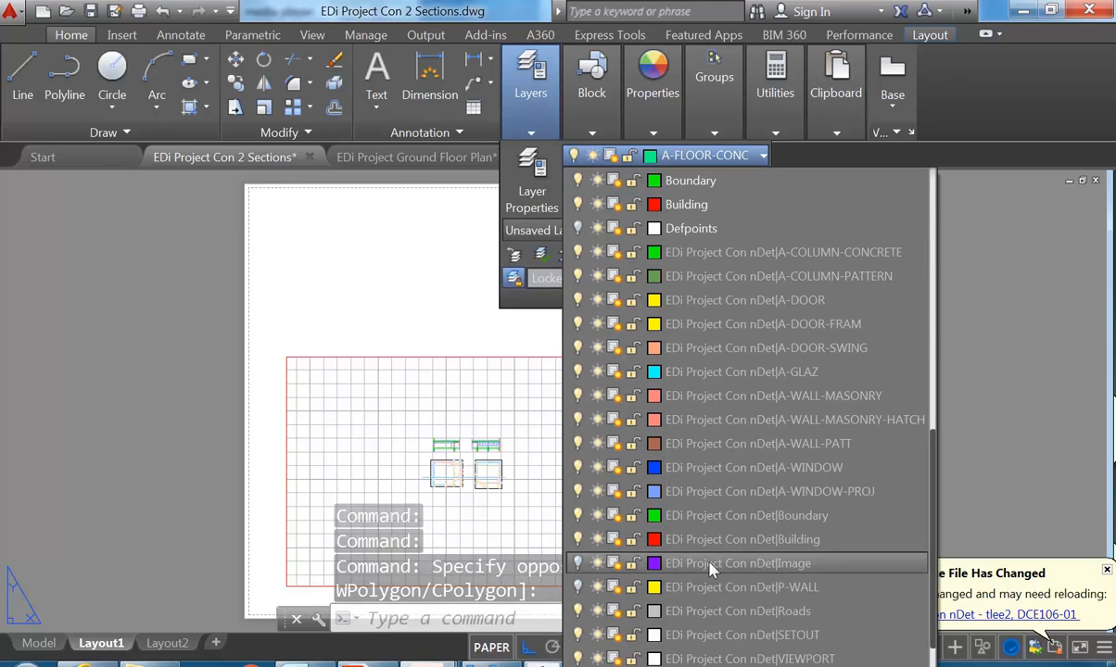
scroll(710, 593, down, 2)
click(710, 655)
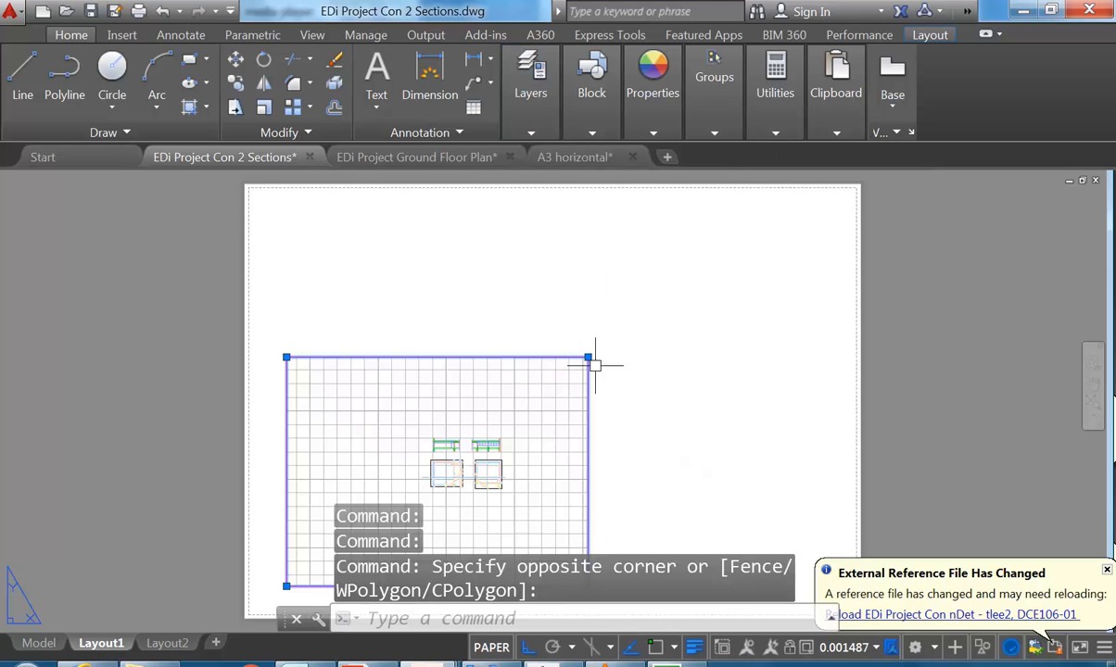
Stretch the viewport's upper edge upward and raise its lower edge to reshape it on the sheet
click(588, 357)
middle_drag(484, 319, 476, 239)
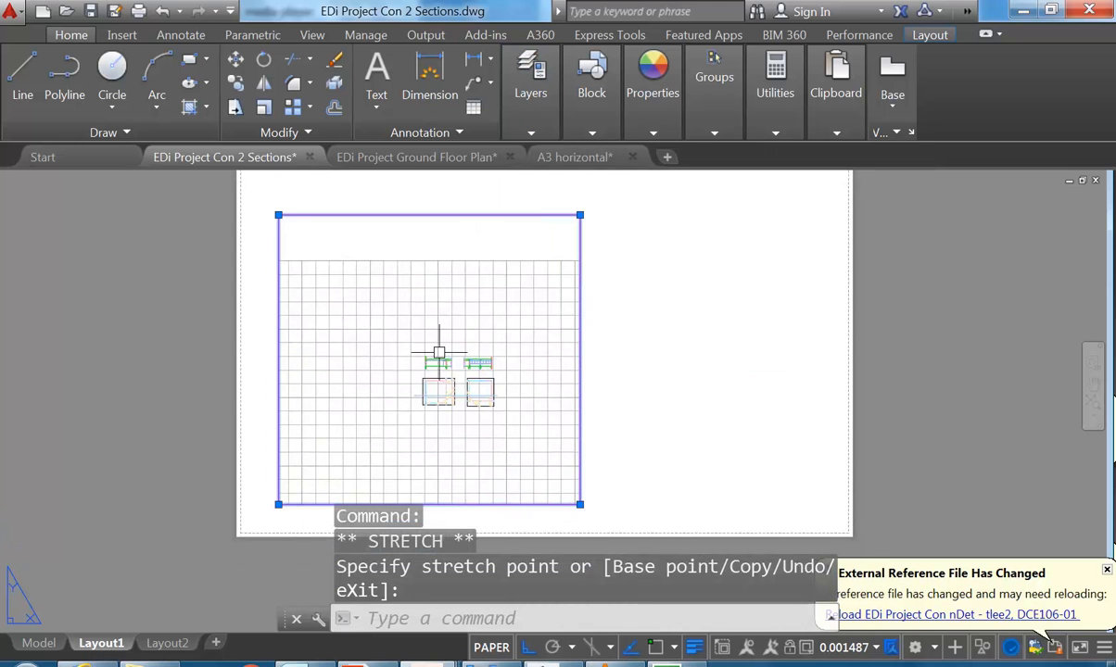
click(579, 505)
click(569, 433)
middle_drag(497, 358, 547, 406)
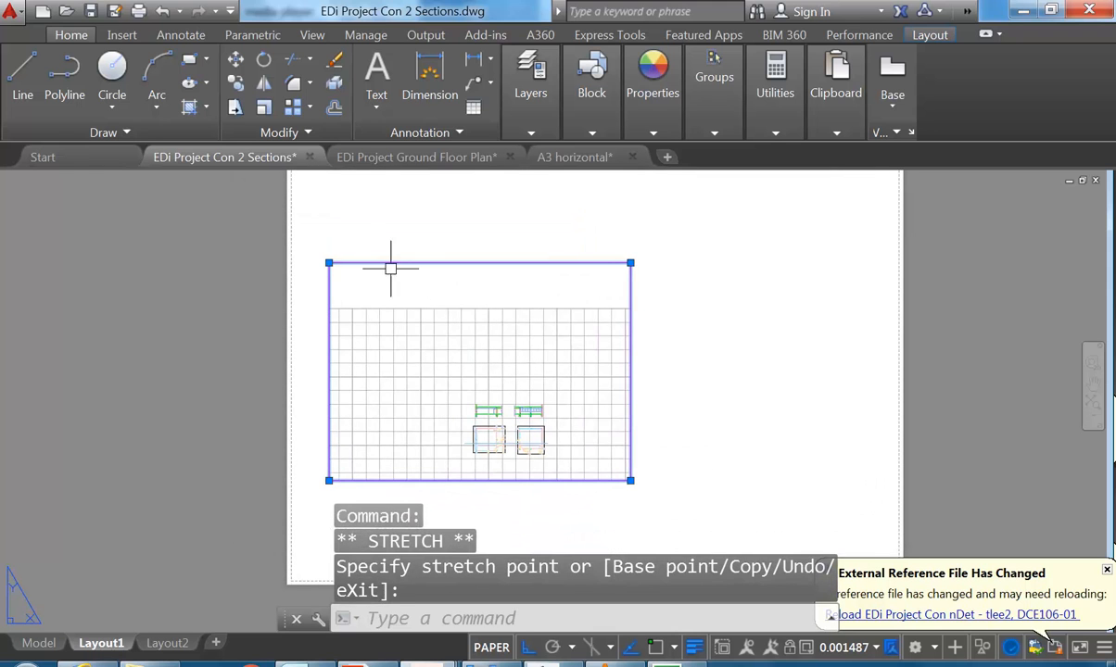
click(329, 262)
click(328, 219)
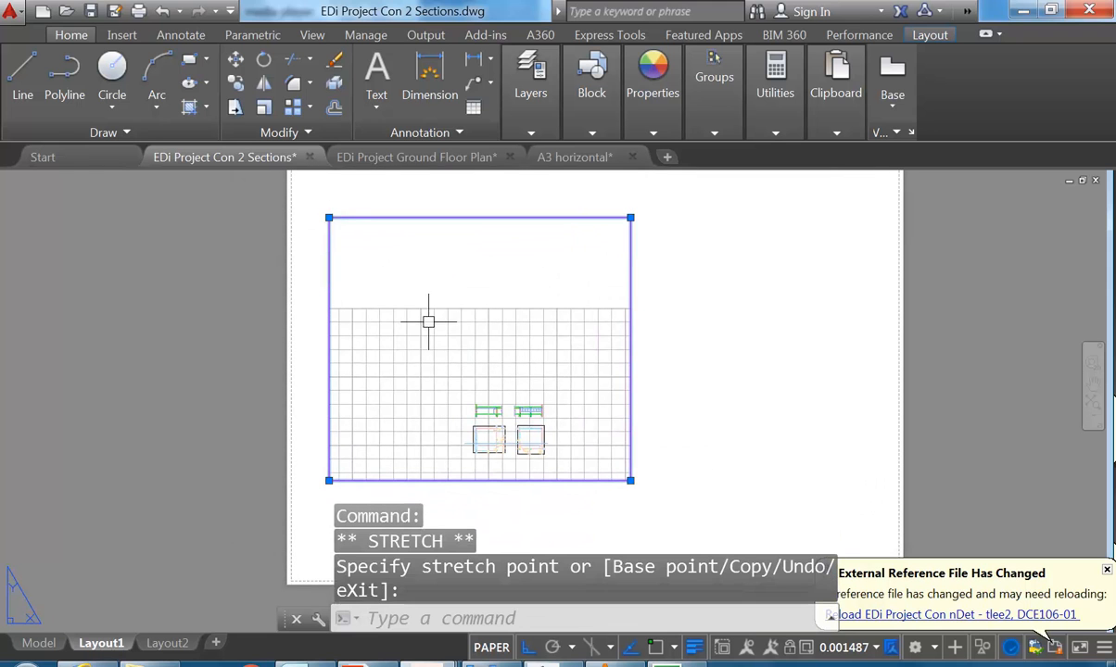
middle_drag(428, 319, 429, 337)
Activate the viewport, frame the upper-left section drawing in it and set the viewport scale to 1:50
double_click(475, 386)
scroll(443, 324, up, 4)
scroll(433, 353, up, 3)
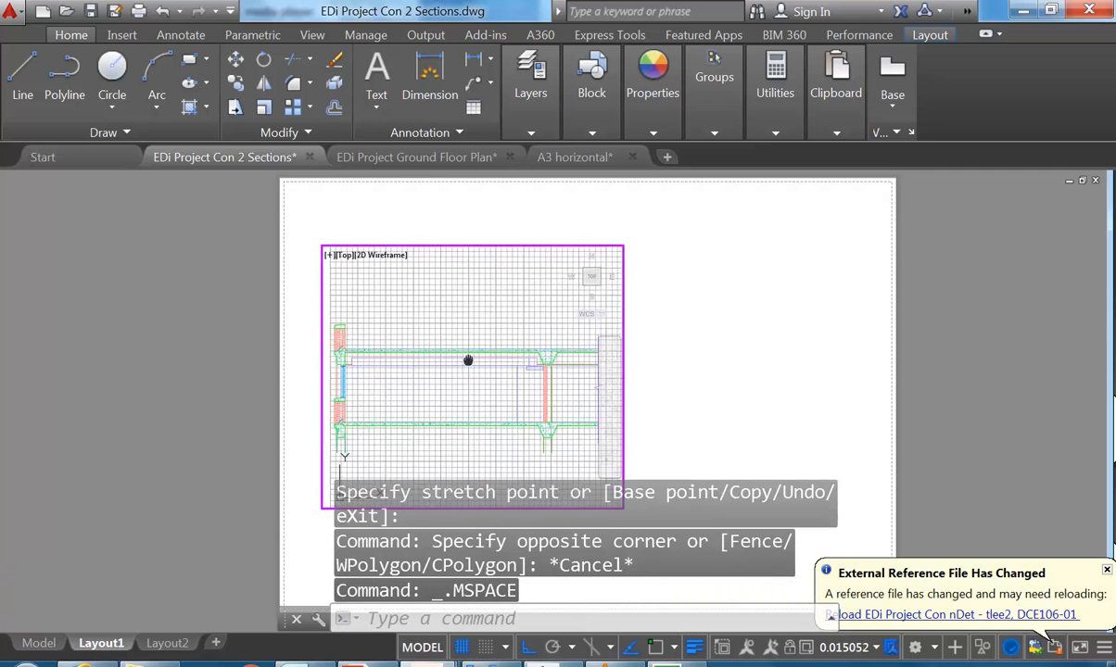
middle_drag(468, 364, 484, 371)
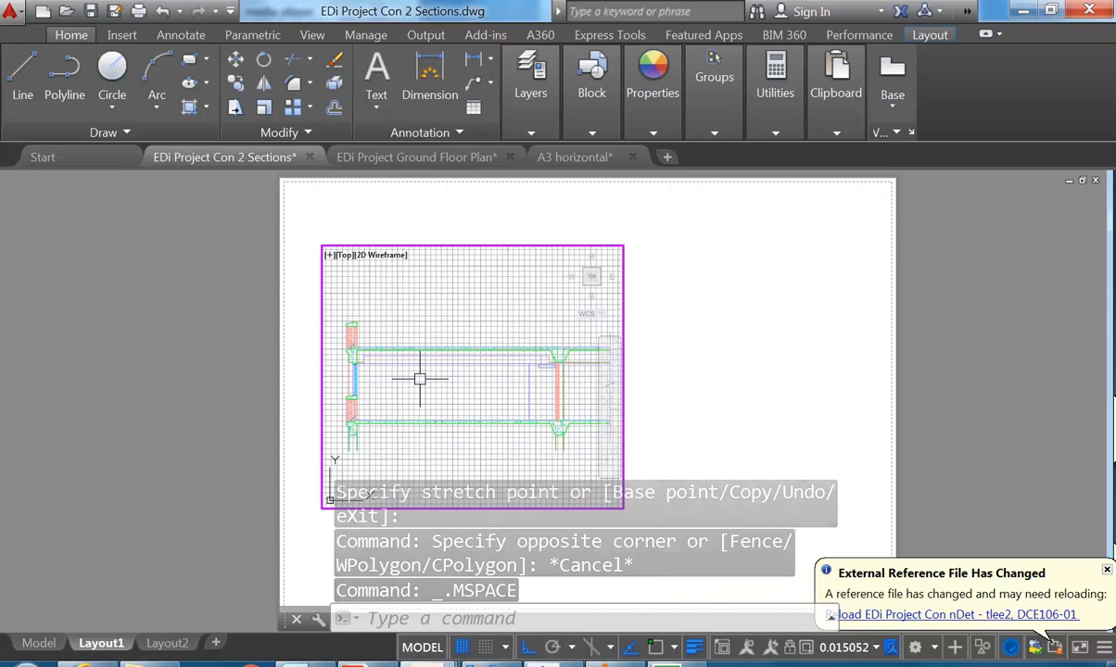
click(878, 645)
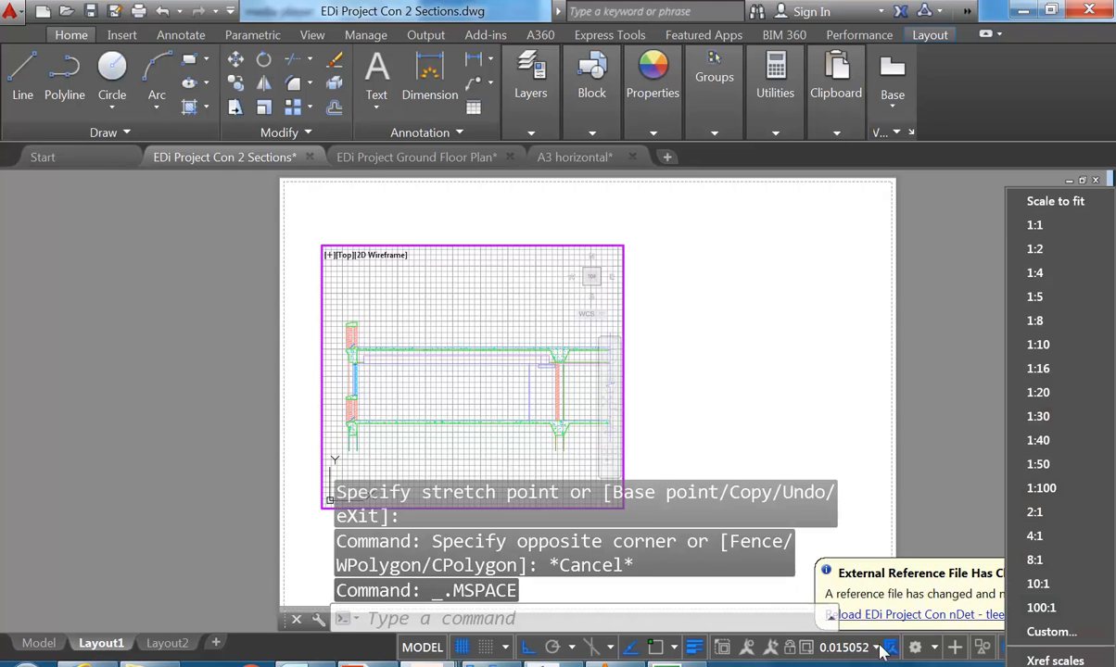
click(1038, 464)
middle_drag(416, 395, 443, 395)
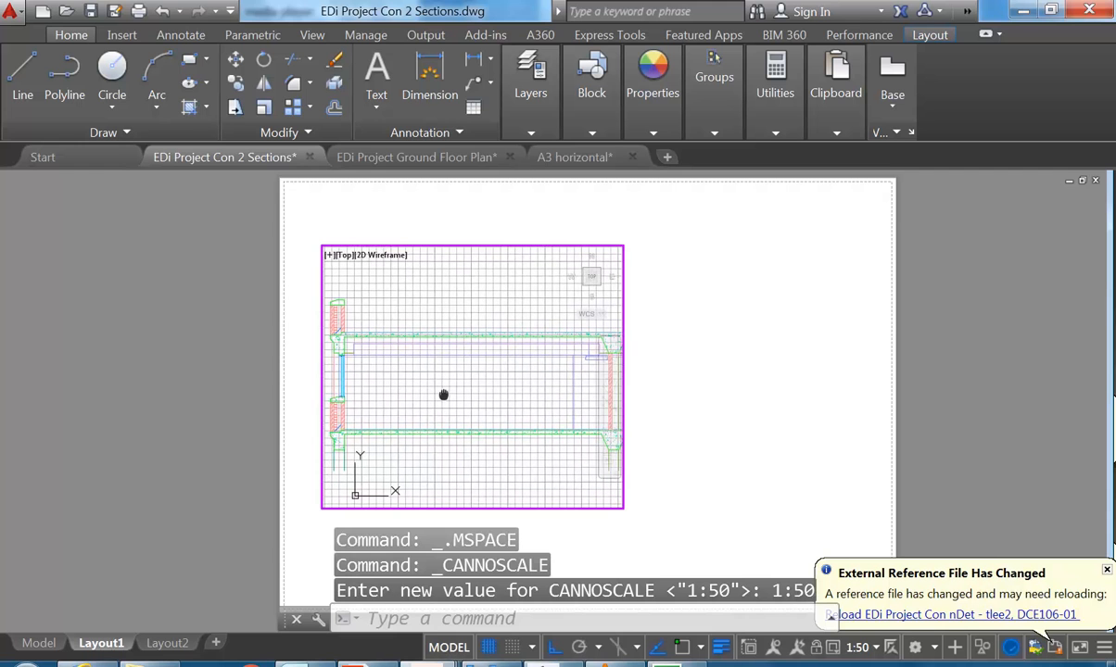
mouse_move(441, 379)
middle_down()
mouse_move(493, 342)
mouse_move(523, 337)
mouse_move(456, 391)
mouse_move(449, 384)
middle_up()
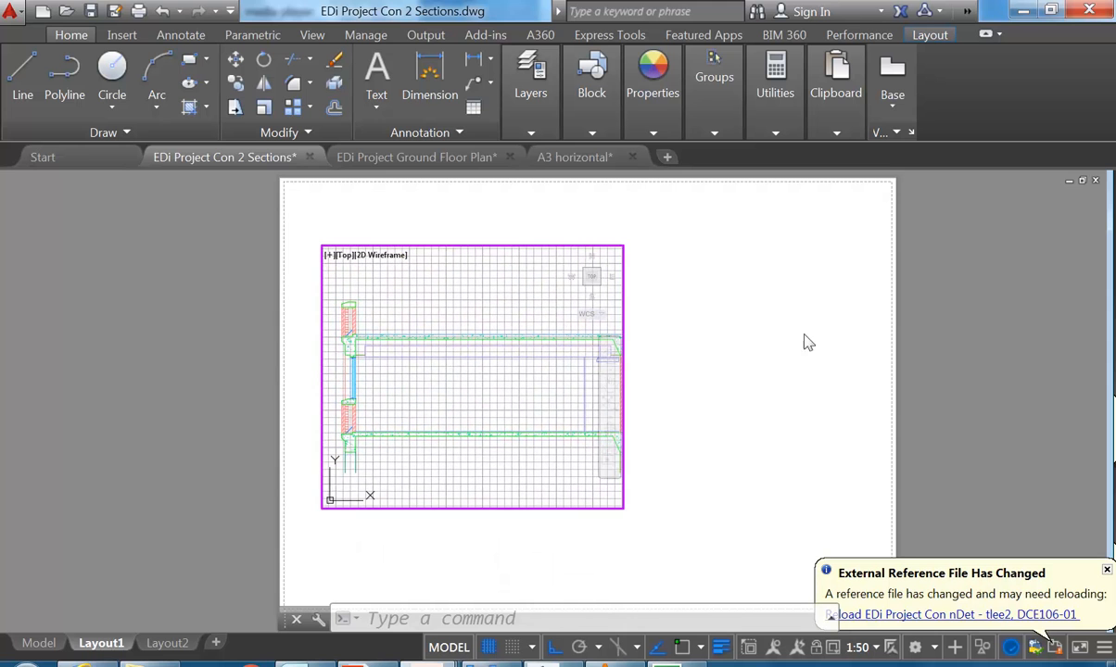
Return to paper space and resize the viewport to a wide, low frame cropped closely around the section
double_click(732, 329)
click(624, 299)
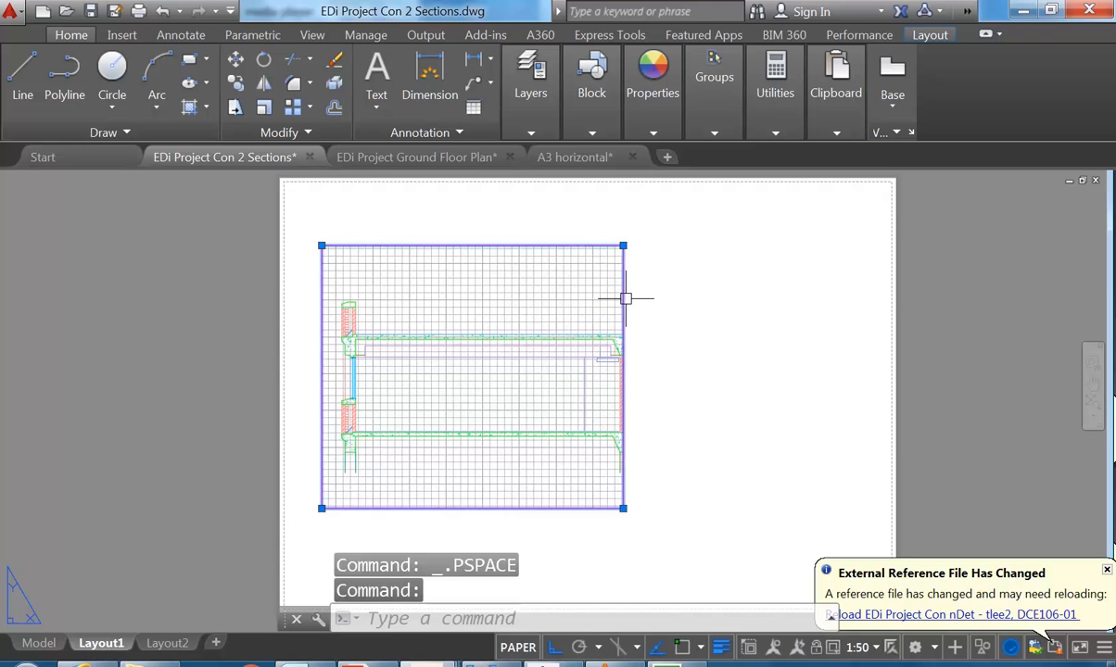
click(623, 246)
click(640, 313)
click(624, 312)
click(680, 312)
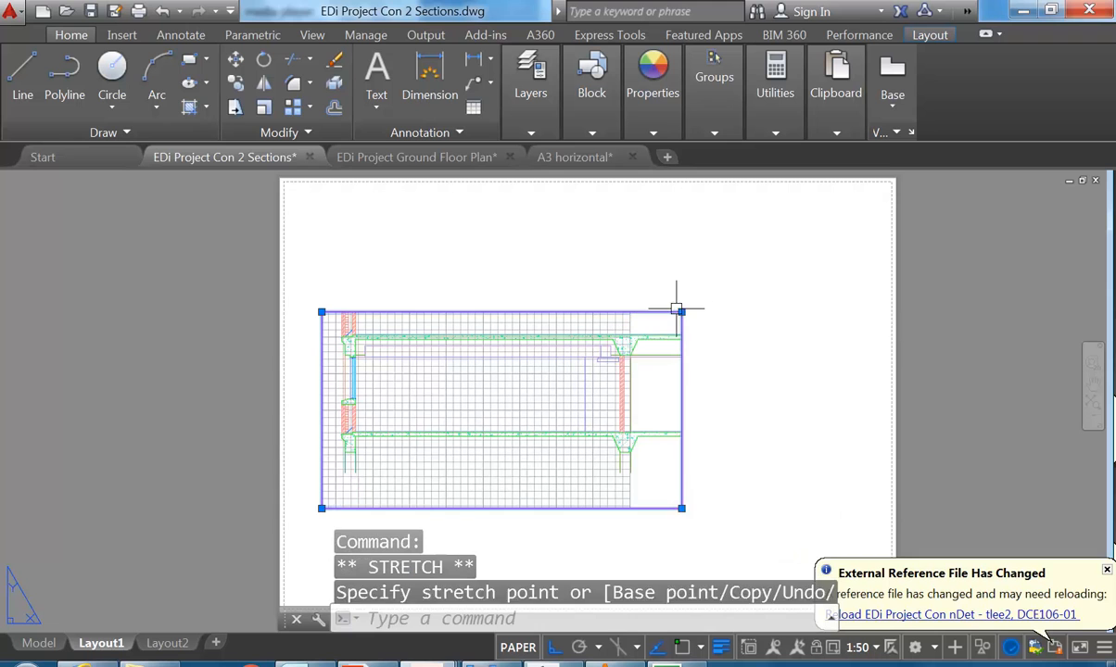
click(681, 508)
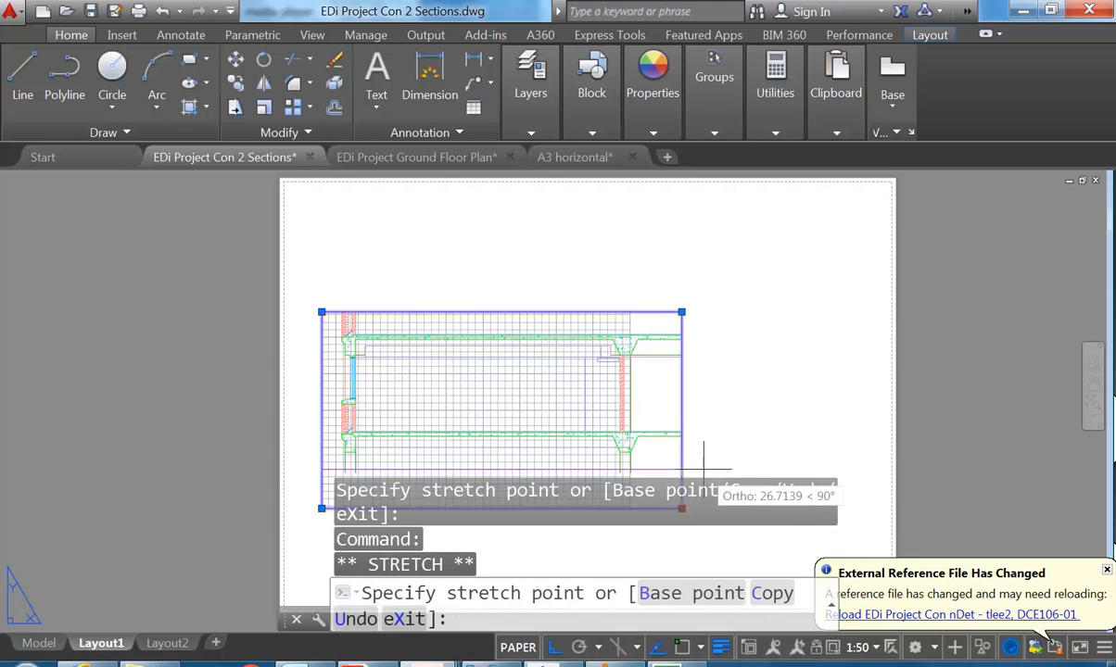
click(710, 458)
middle_drag(496, 363, 543, 352)
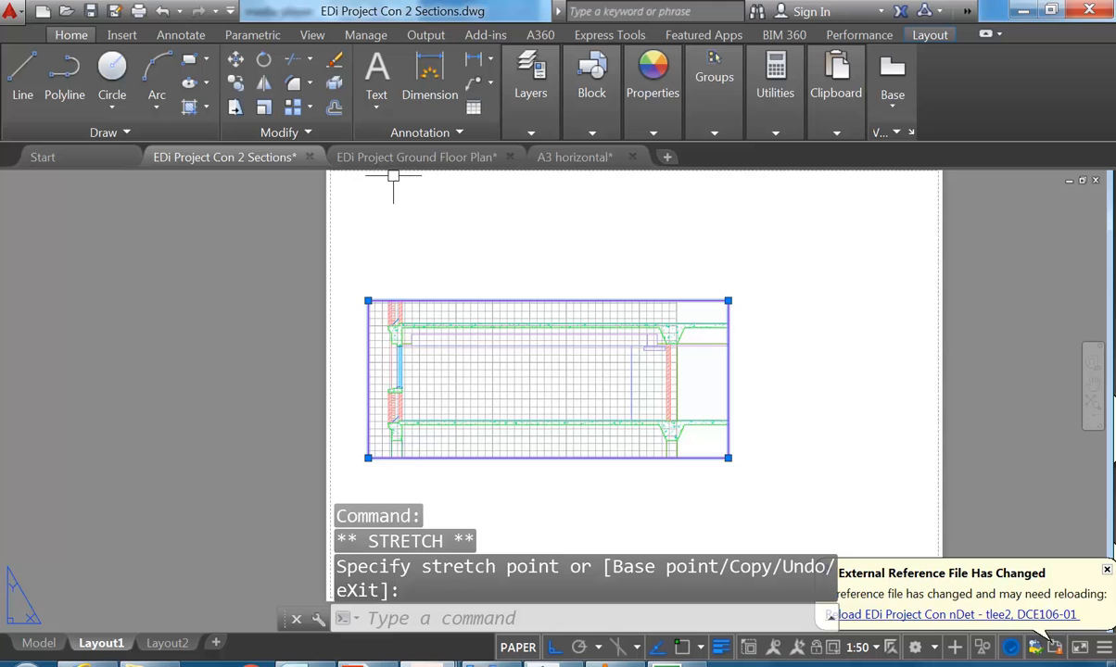
Move the section viewport to the right and then straight up to the upper part of the sheet
drag(453, 301, 561, 309)
middle_drag(568, 290, 462, 299)
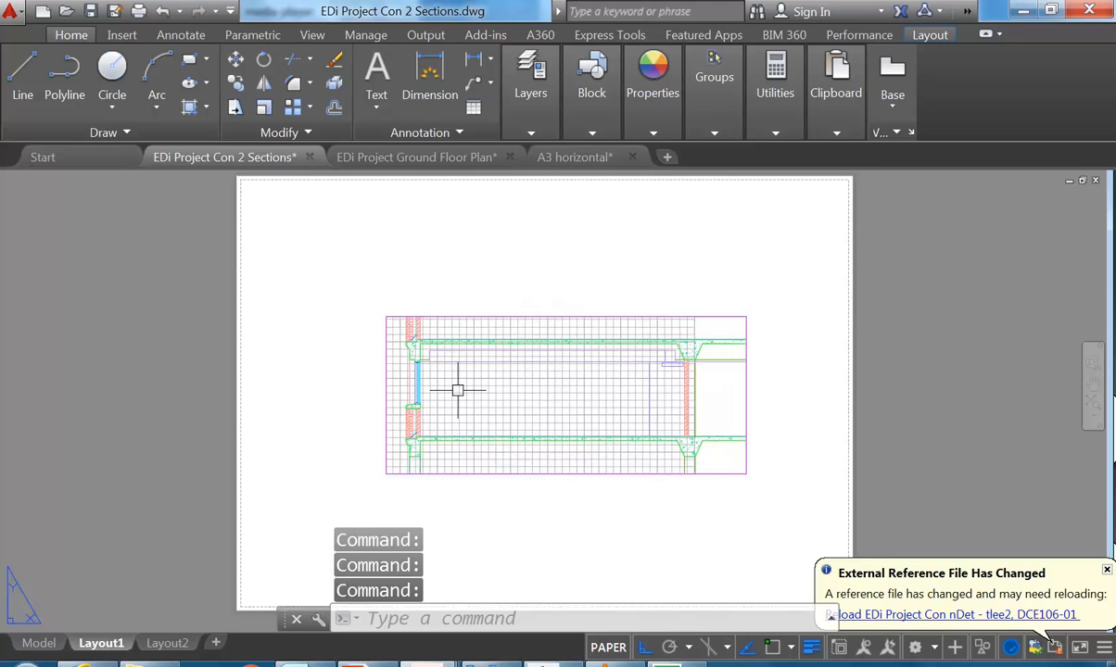
scroll(457, 390, down, 2)
click(533, 336)
click(479, 386)
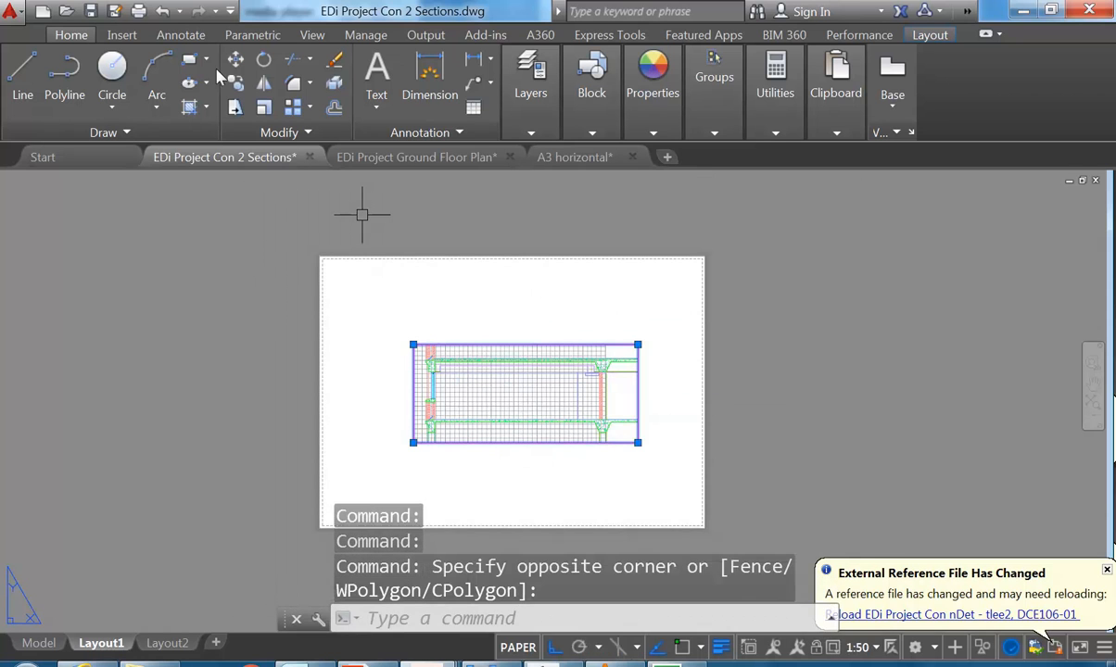
click(235, 59)
click(487, 400)
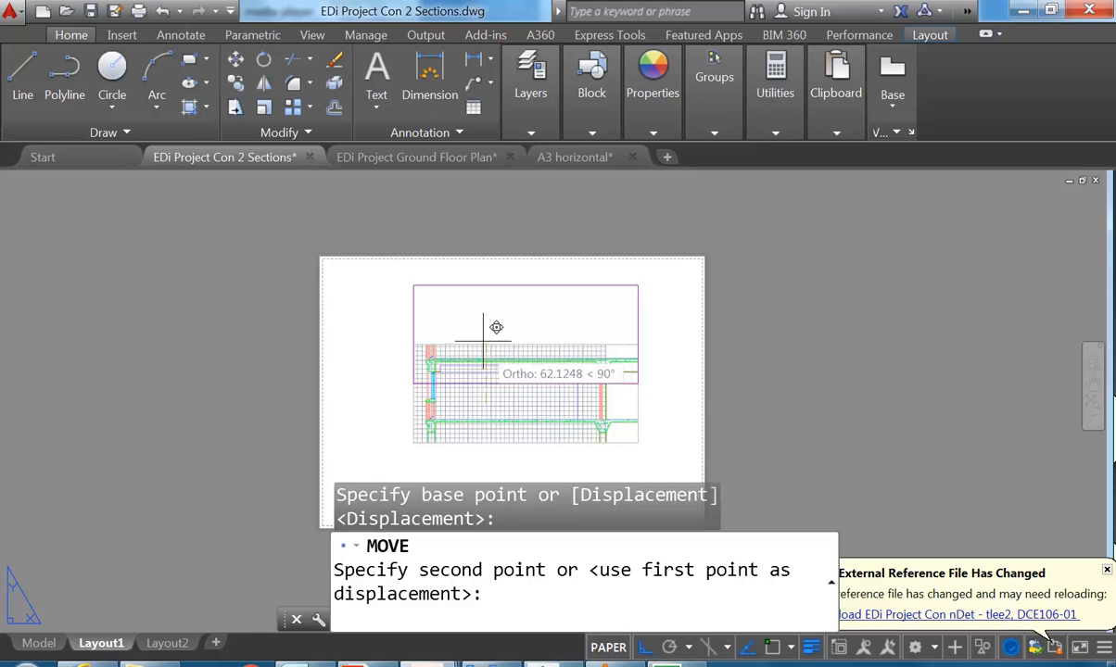
click(483, 341)
middle_drag(472, 411, 456, 391)
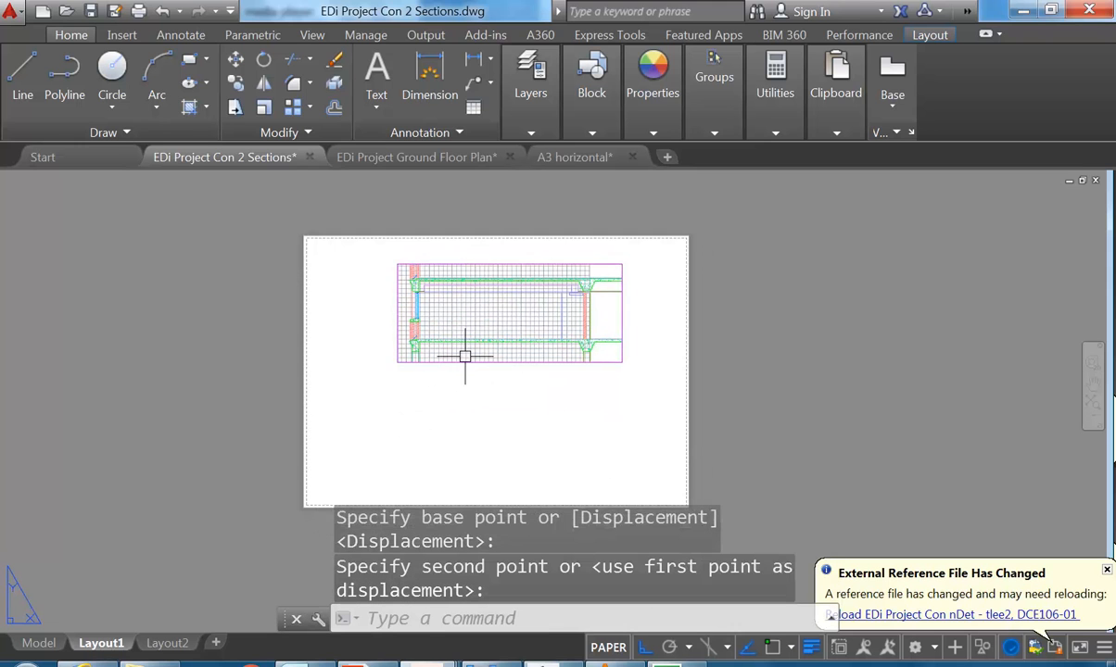
Clear the viewport selection and make VIEWPORT the current layer
click(471, 361)
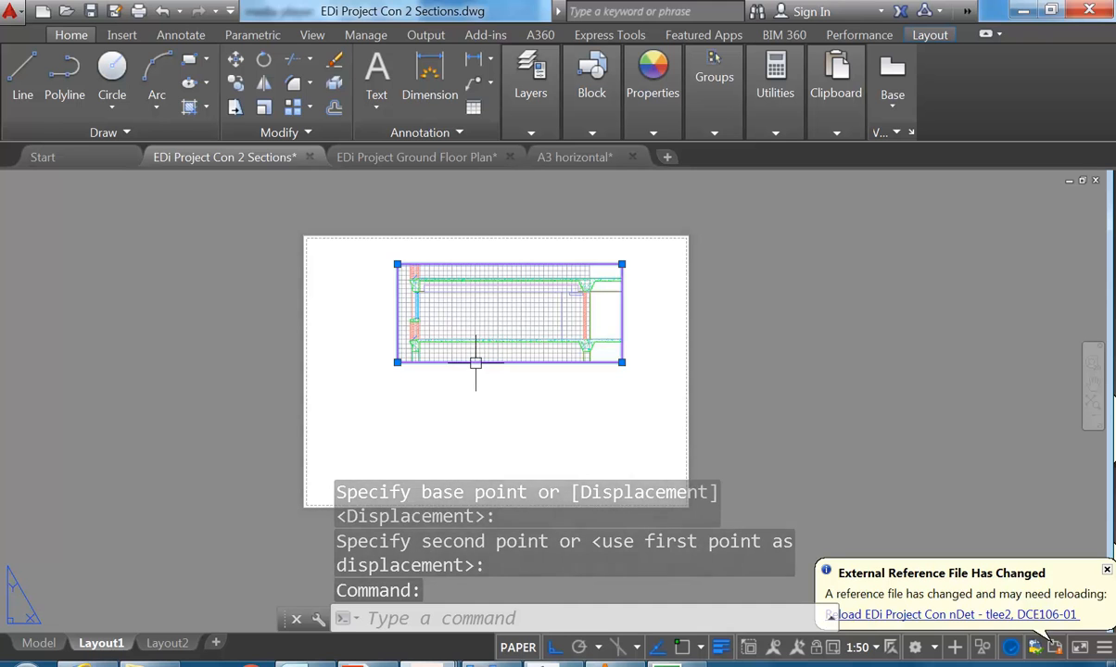
key(Escape)
key(Escape)
click(523, 105)
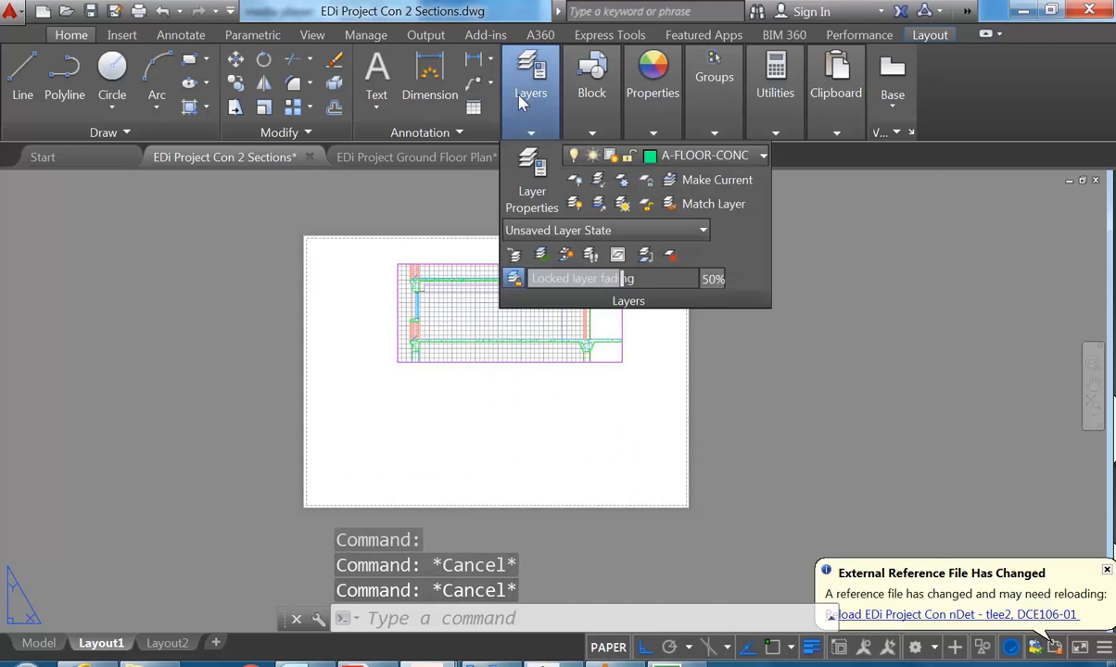
click(668, 158)
drag(935, 379, 928, 598)
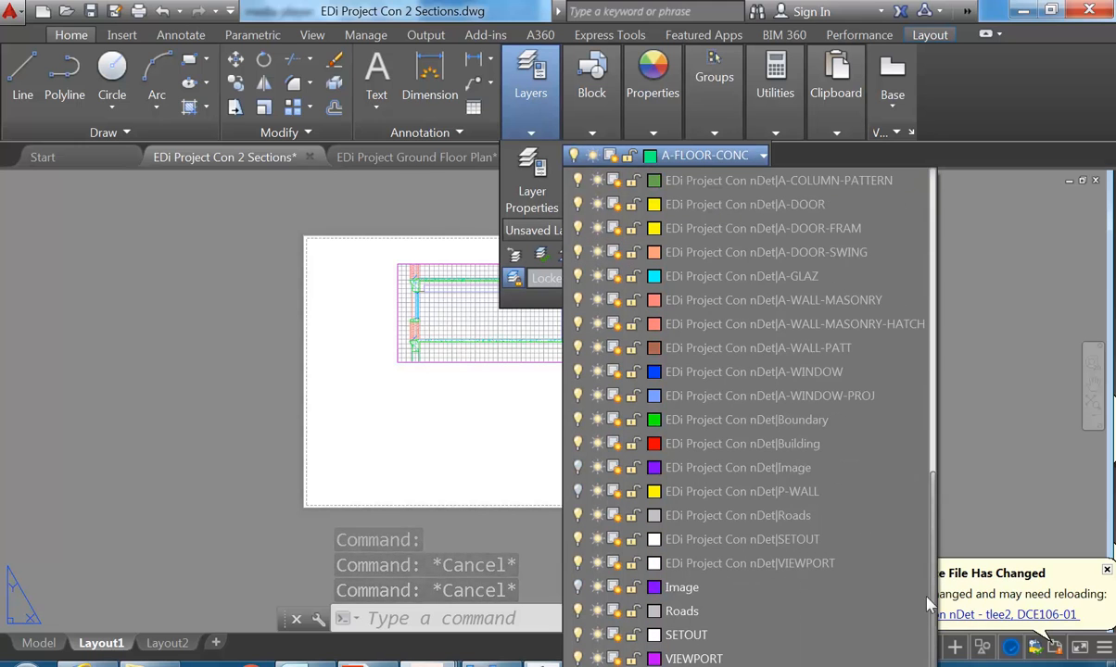
click(695, 658)
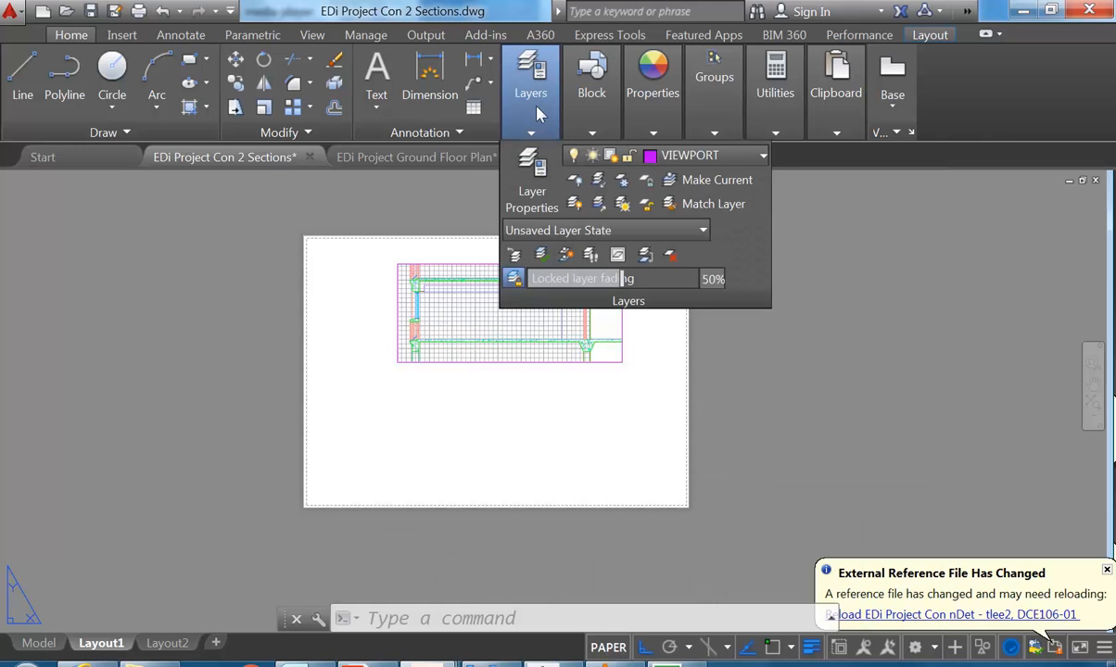
Create a second rectangular viewport directly below the section viewport, about the same width and height
click(927, 35)
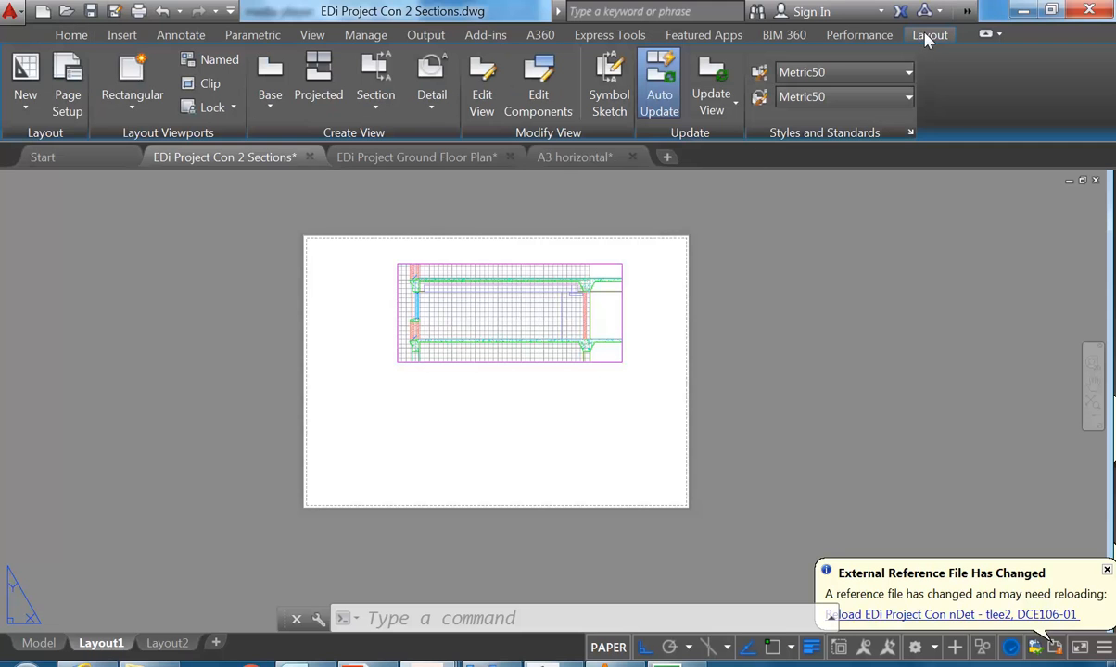
click(117, 102)
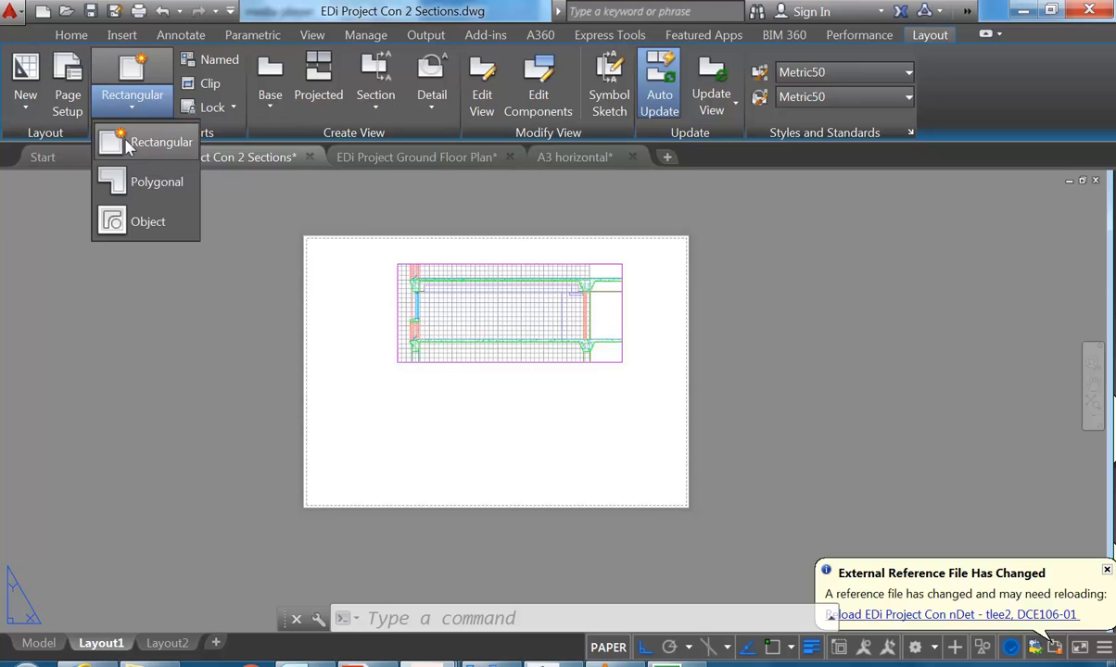
click(129, 142)
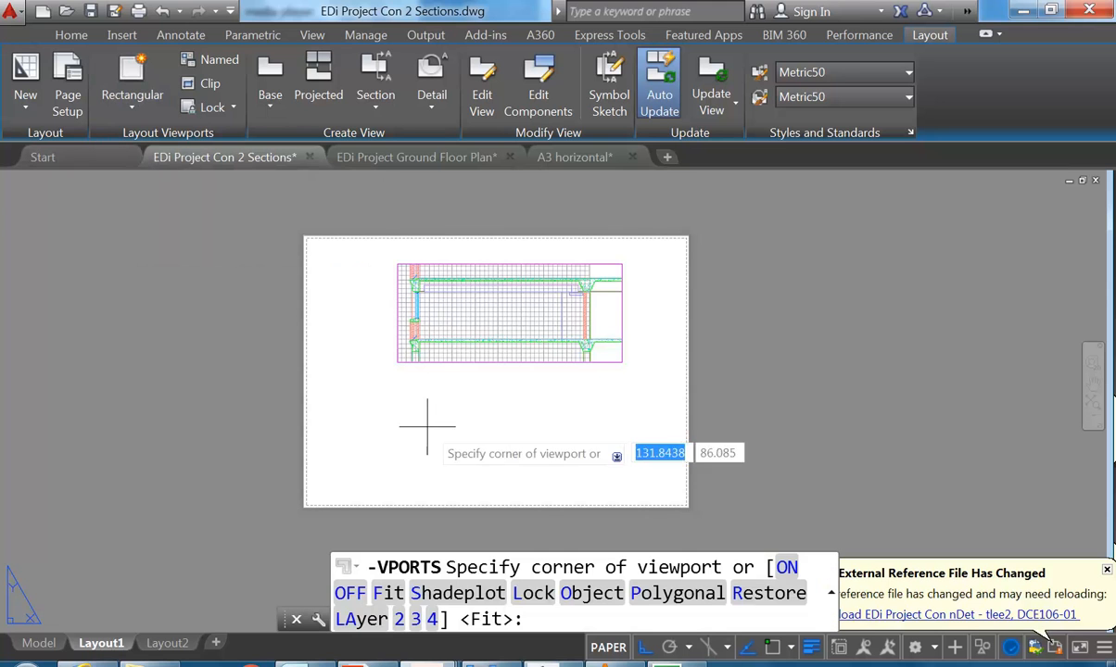
click(398, 375)
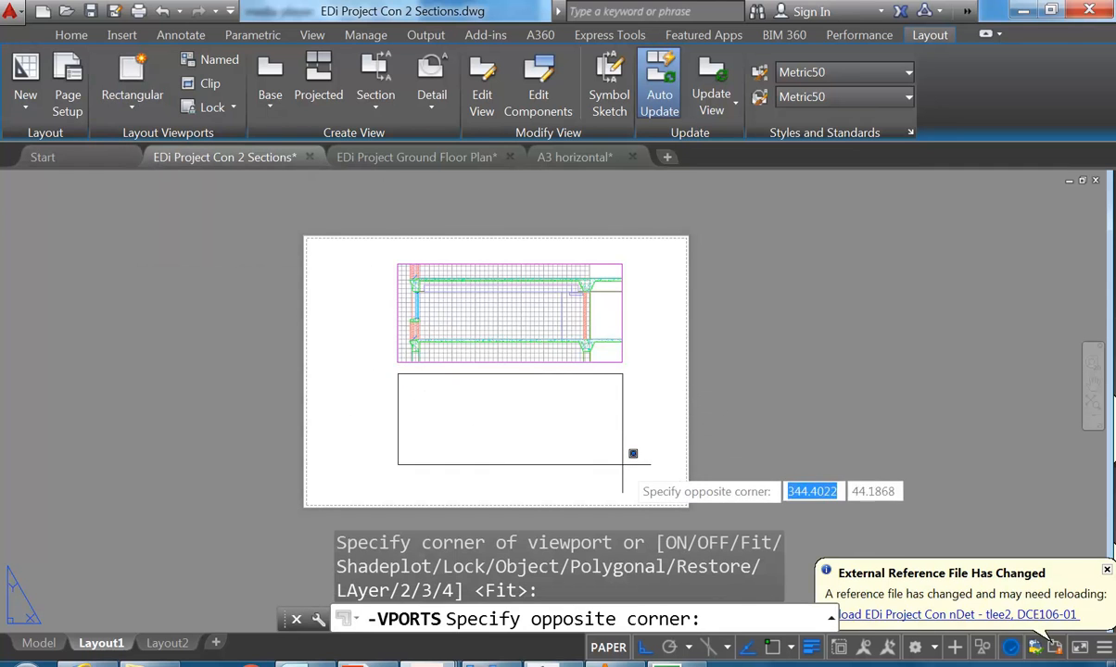
click(626, 470)
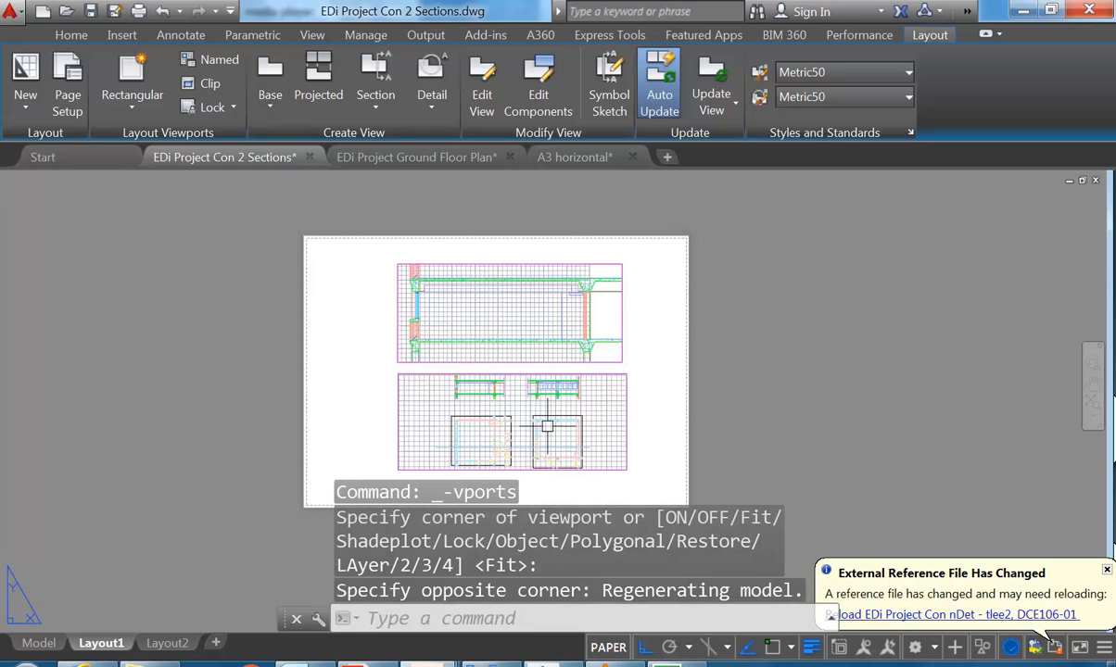
Activate the lower viewport, frame the upper-right section drawing in it and set the viewport scale to 1:50
double_click(519, 412)
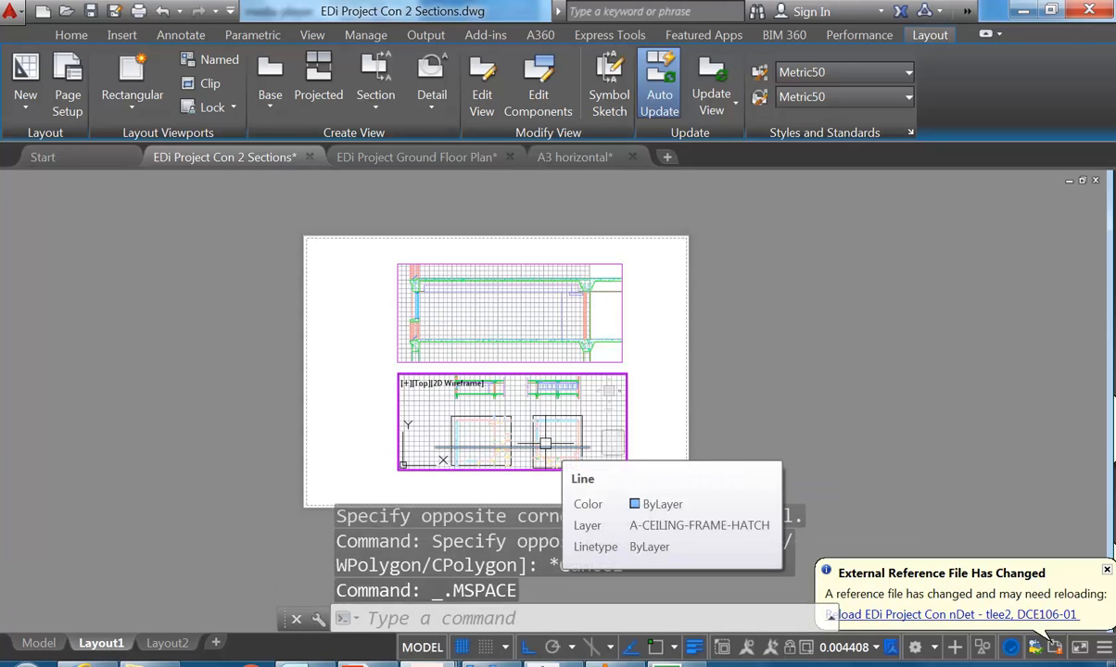
scroll(545, 443, up, 5)
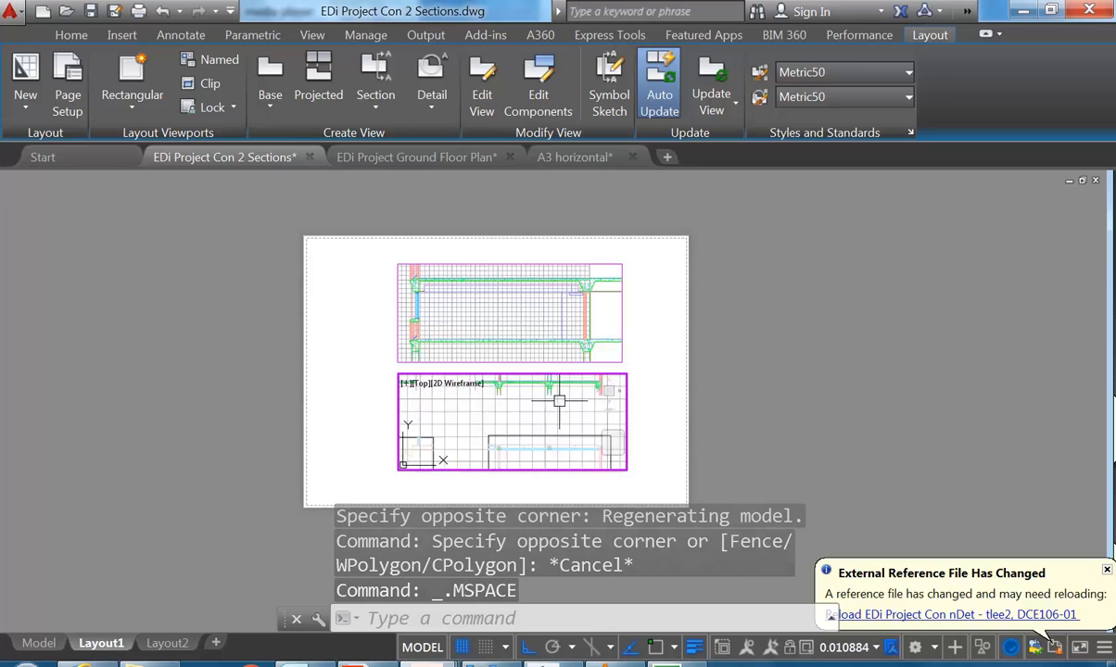
middle_drag(485, 424, 483, 438)
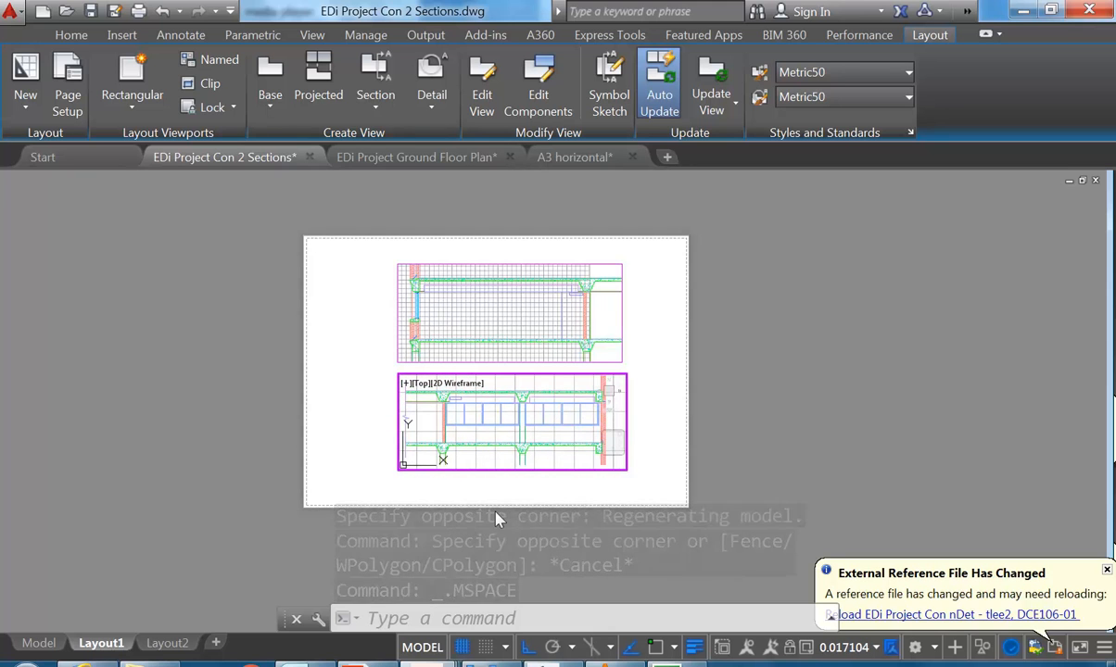
click(1108, 571)
click(877, 648)
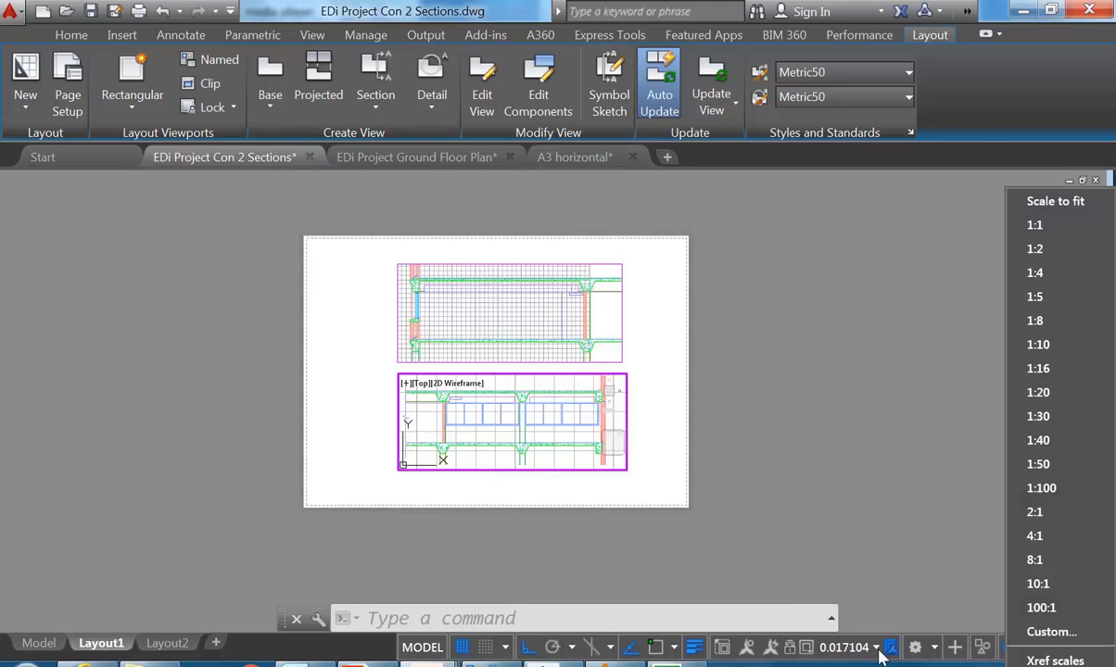
click(1035, 471)
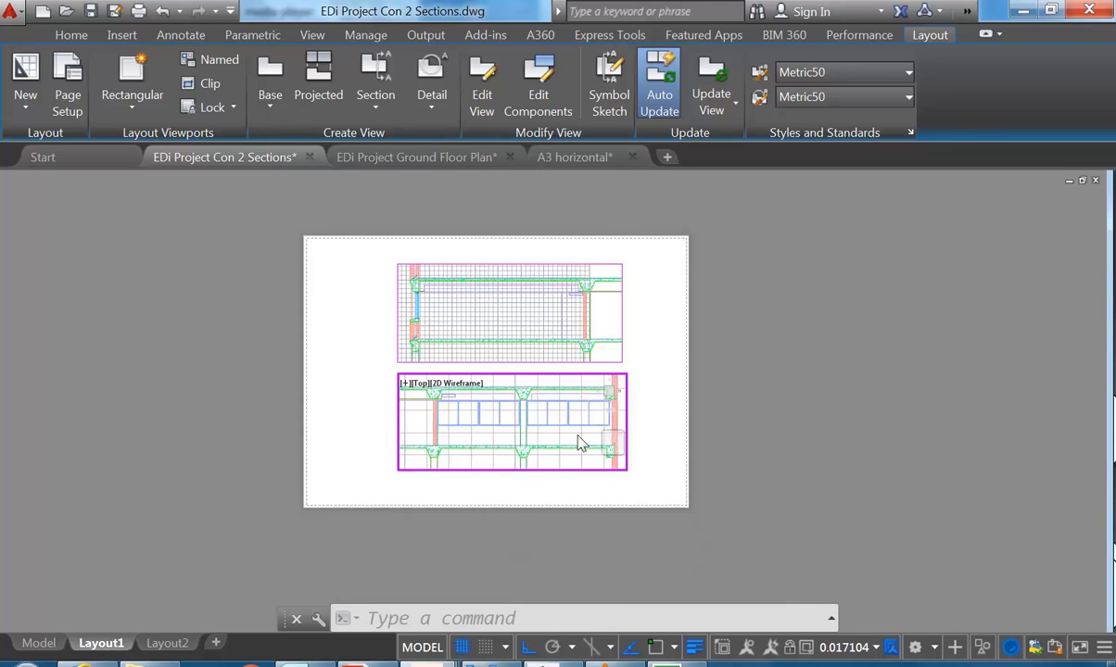
mouse_move(523, 422)
middle_down()
mouse_move(543, 423)
mouse_move(510, 423)
middle_up()
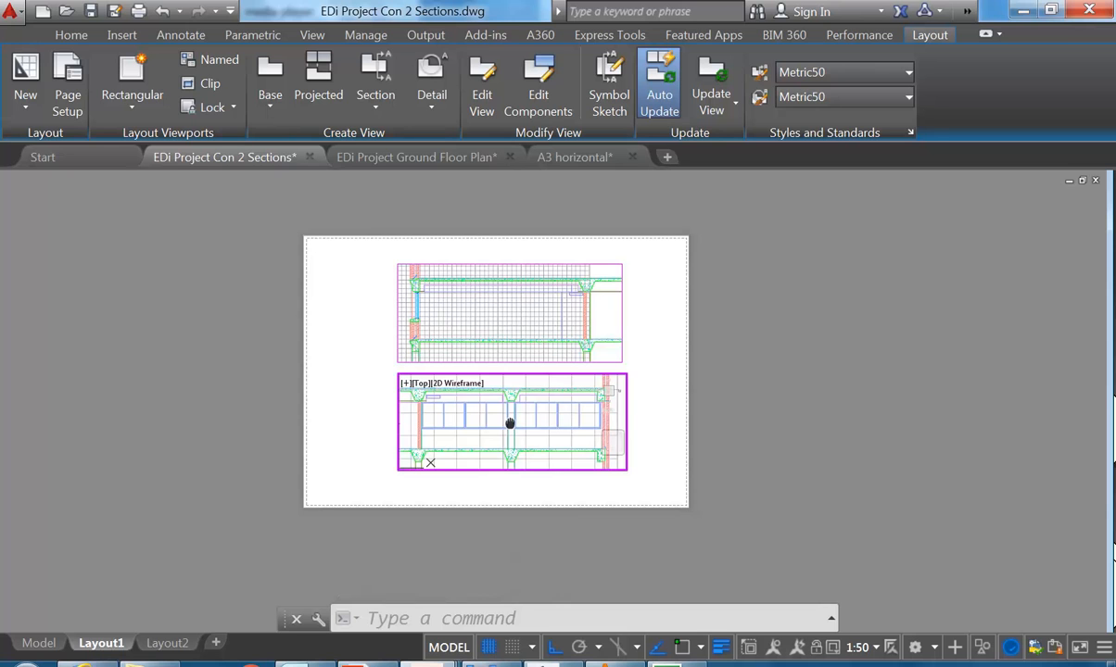
middle_drag(468, 424, 473, 424)
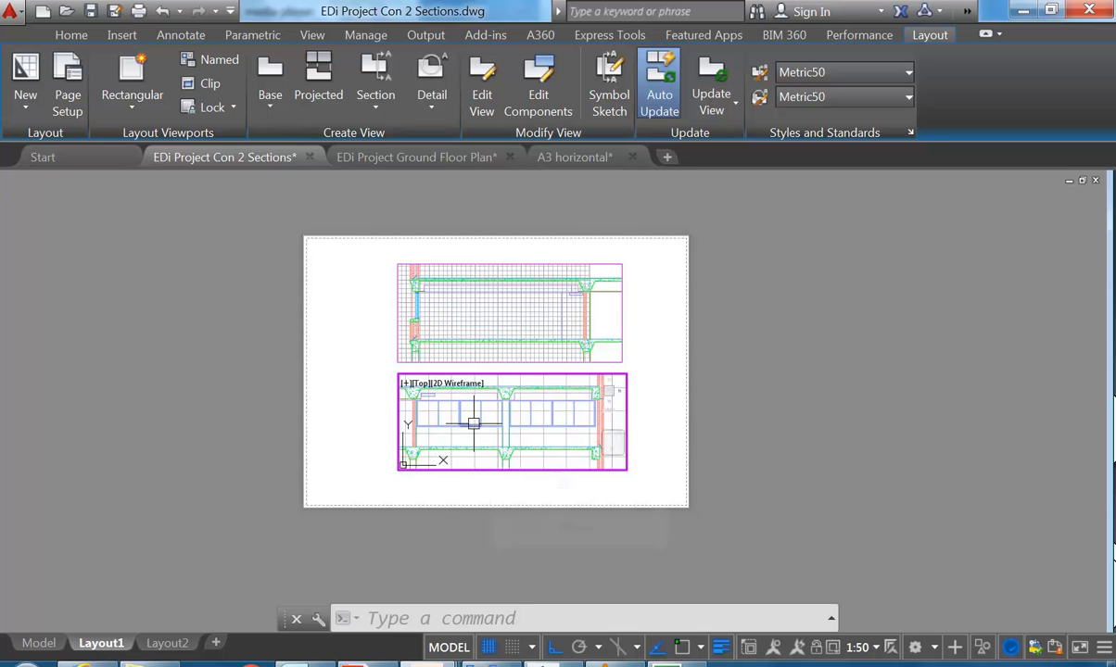
Zoom out and in inside the unlocked lower viewport to examine how zooming affects its scale
scroll(474, 424, down, 2)
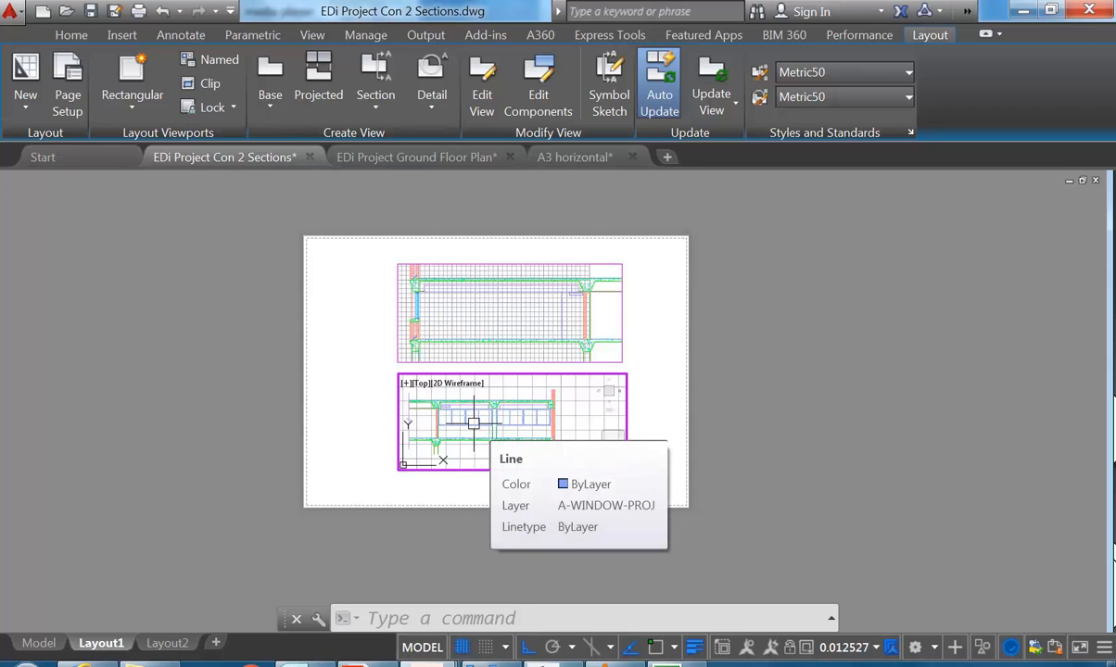
scroll(474, 424, up, 2)
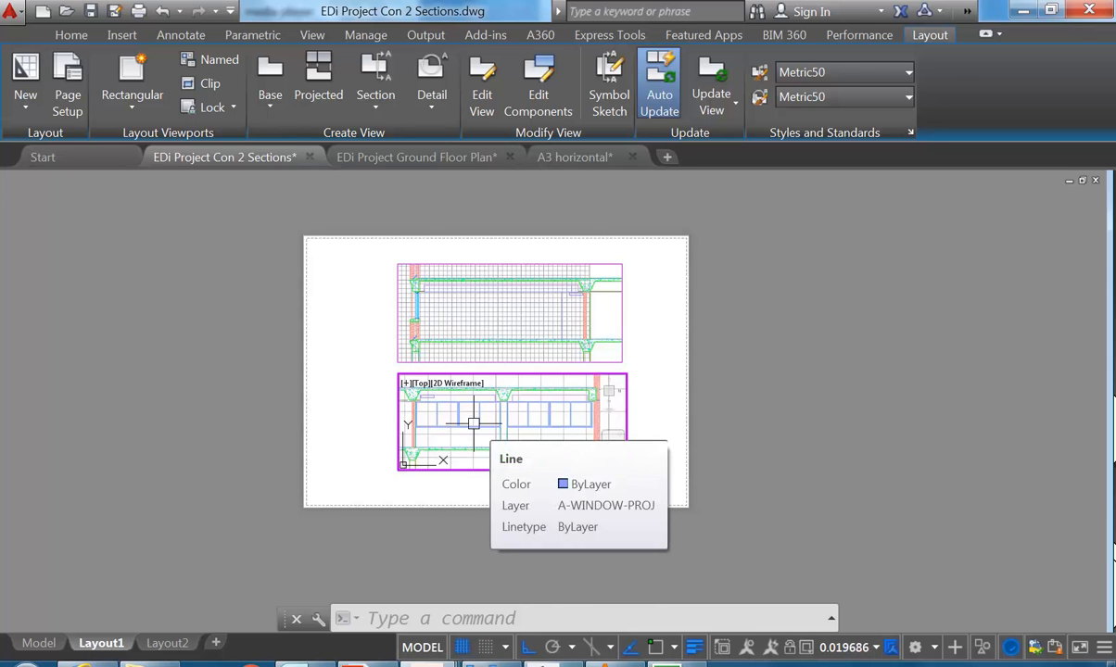
scroll(474, 425, up, 2)
scroll(474, 424, down, 2)
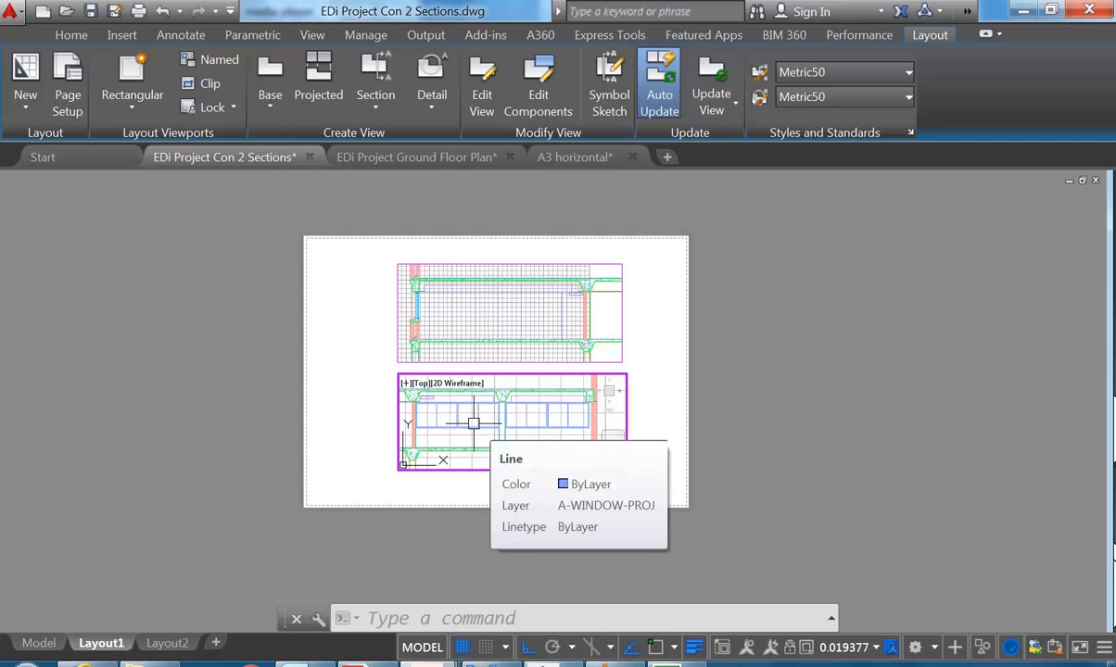
scroll(474, 424, down, 2)
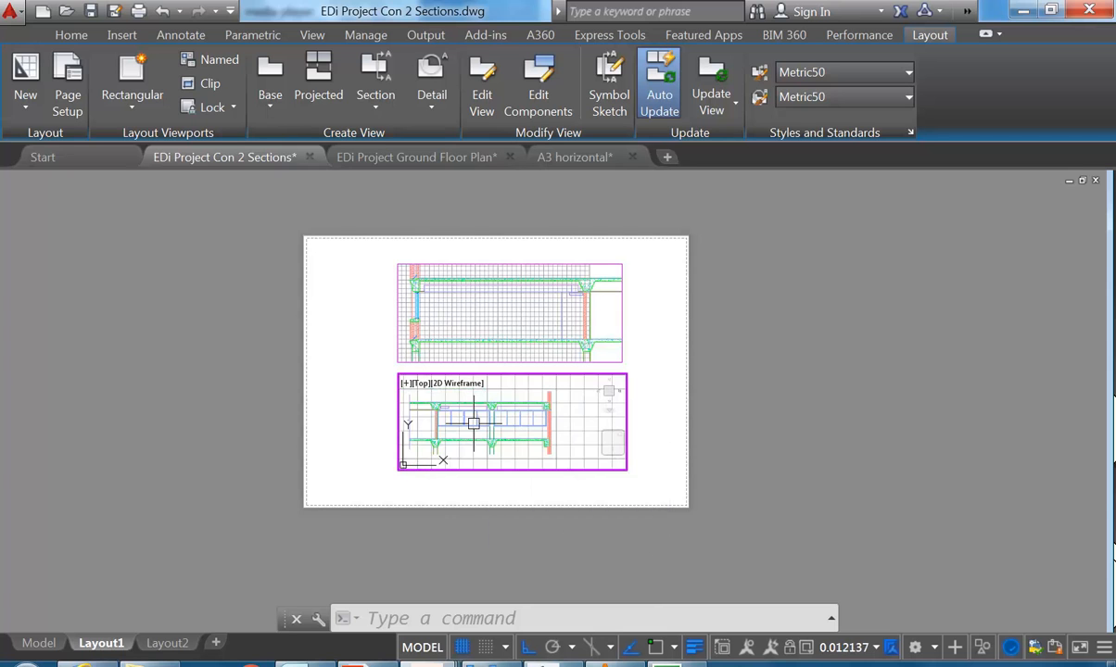
scroll(474, 425, up, 2)
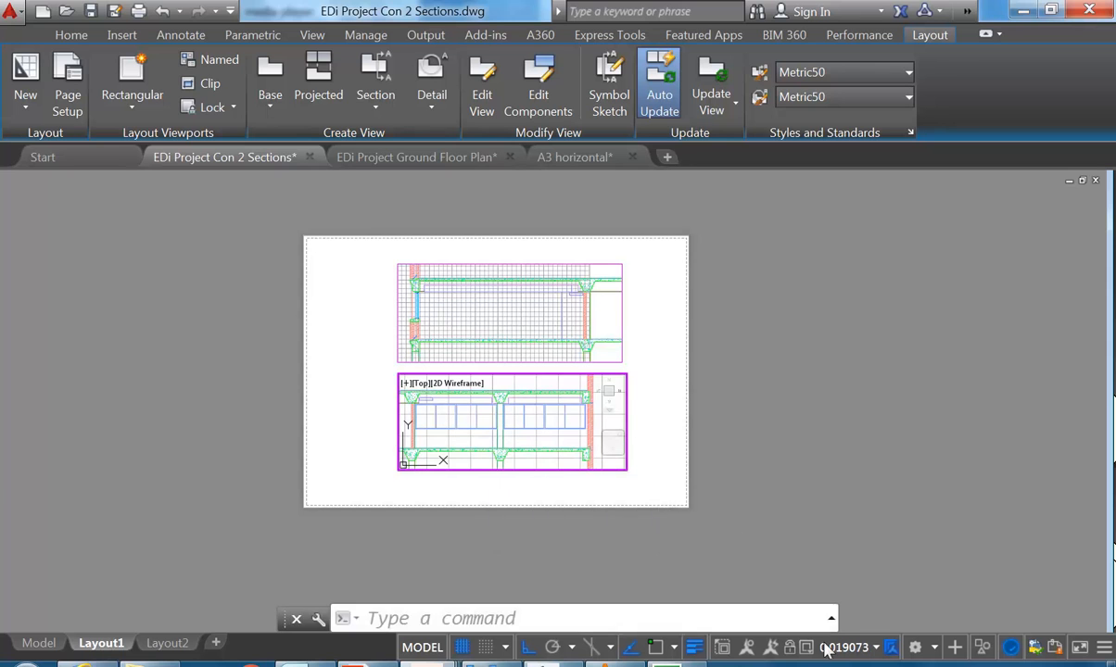
Reset the lower viewport's scale to 1:50 and recentre the section within its frame
click(875, 647)
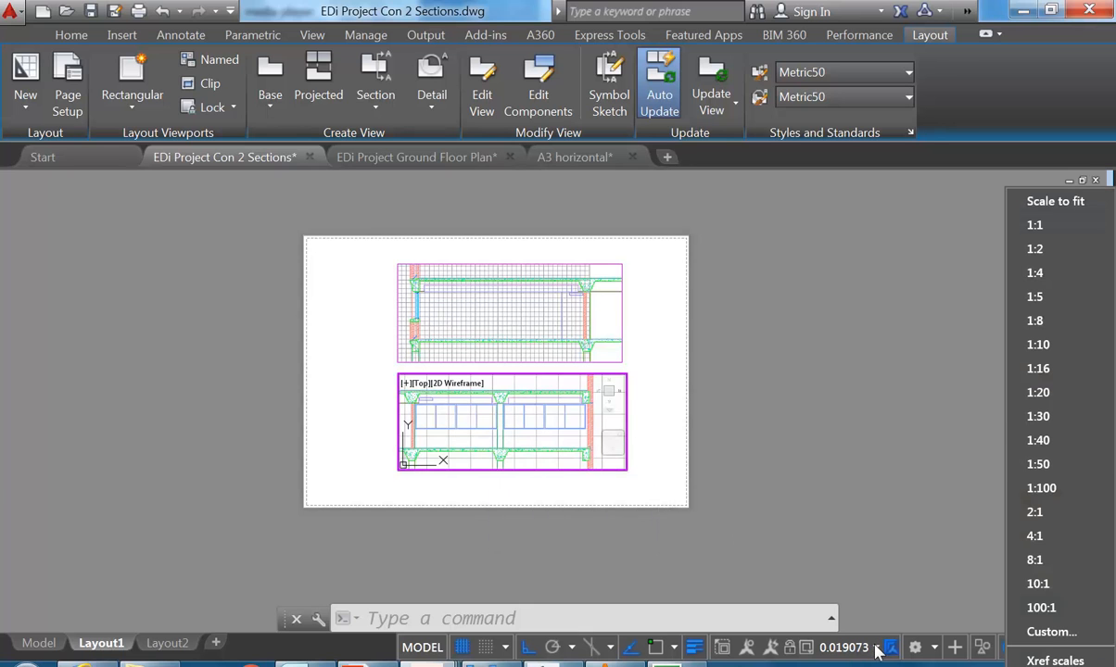
click(1038, 464)
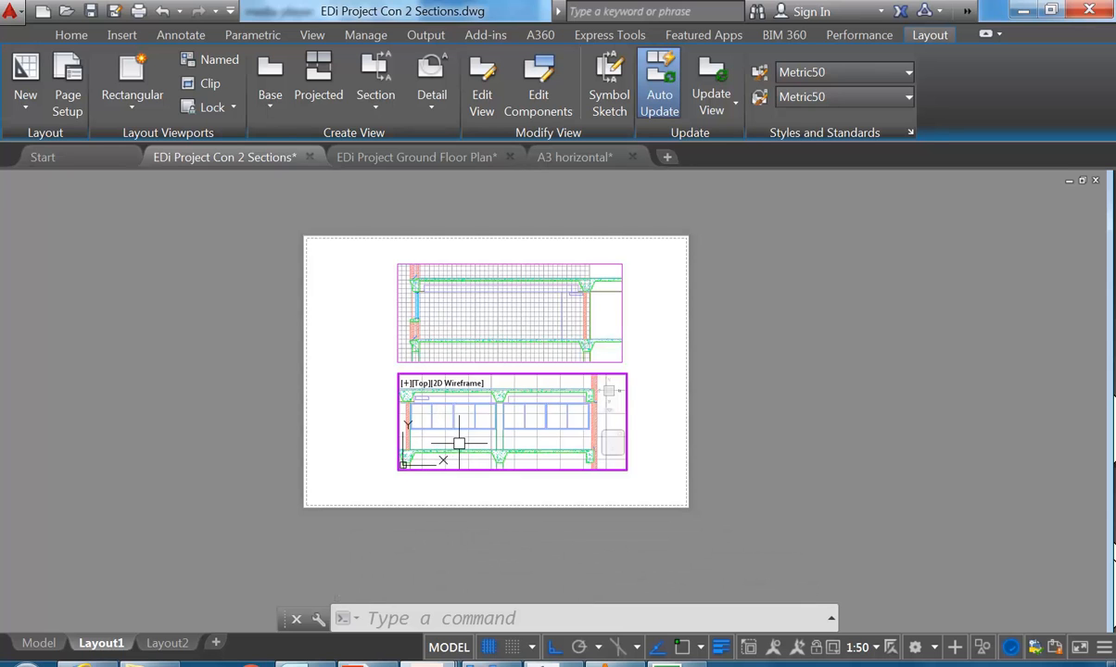
middle_drag(450, 440, 462, 438)
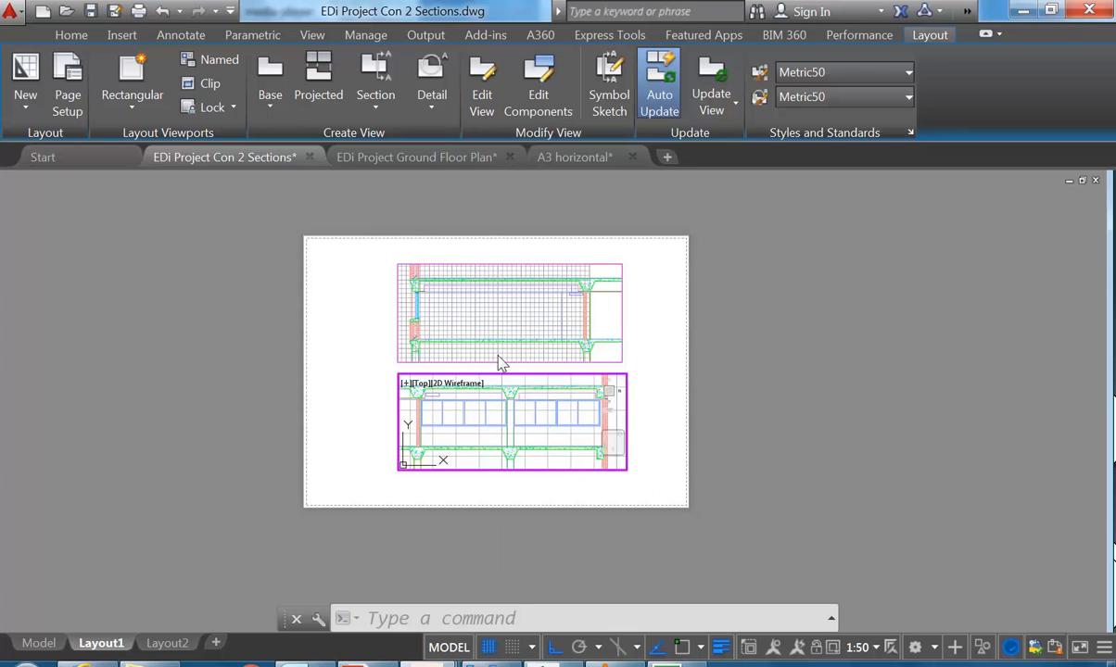
Check the lower viewport's scale setting and lock the viewport at 1:50
click(872, 649)
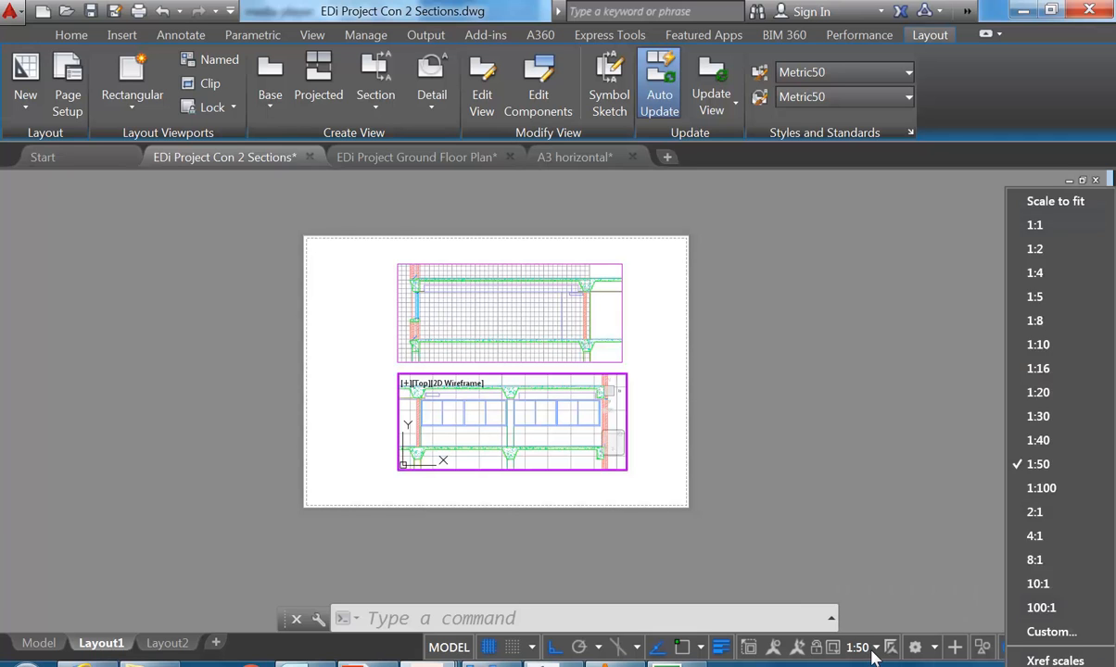
click(874, 653)
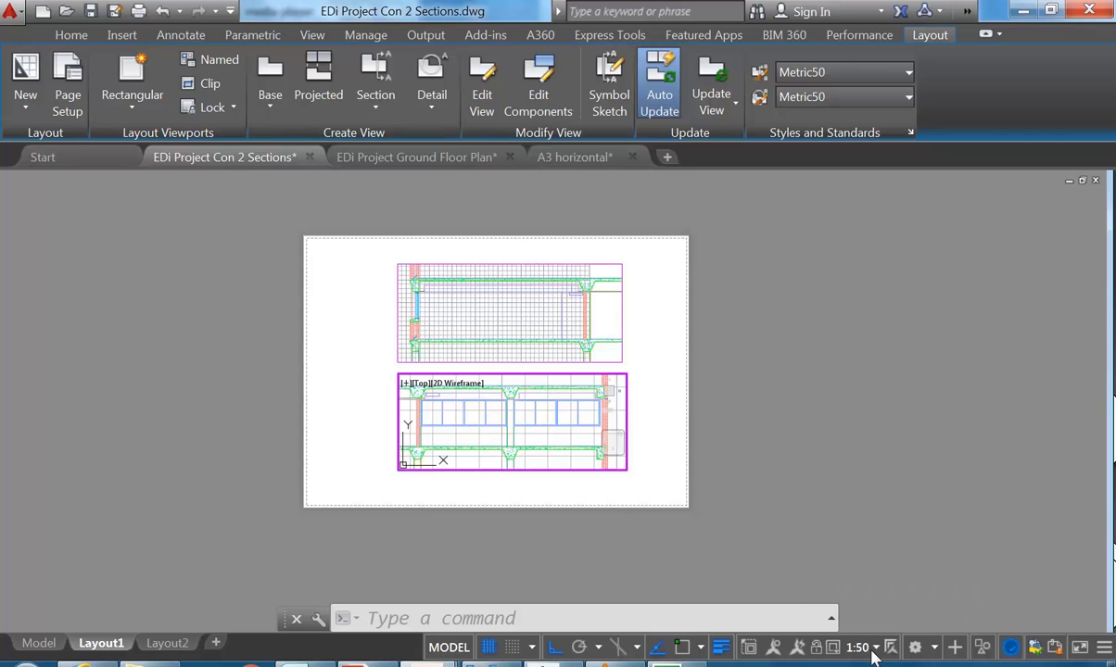
click(816, 650)
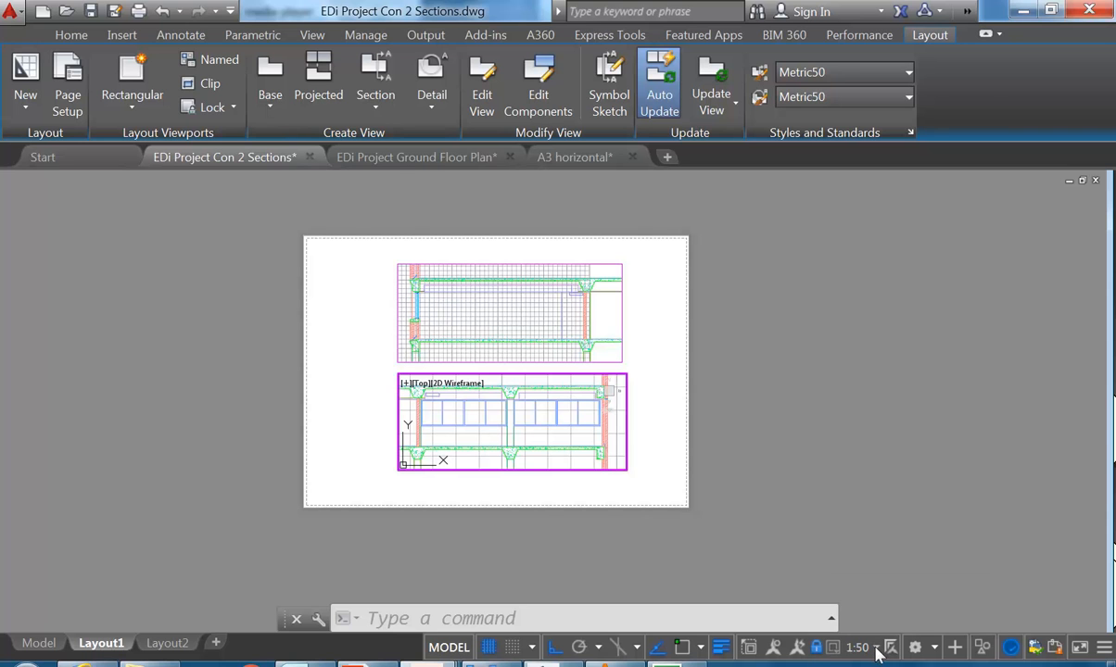
Pan and zoom around the sheet from inside the locked lower viewport to check how its view and scale behave
middle_drag(498, 418, 474, 391)
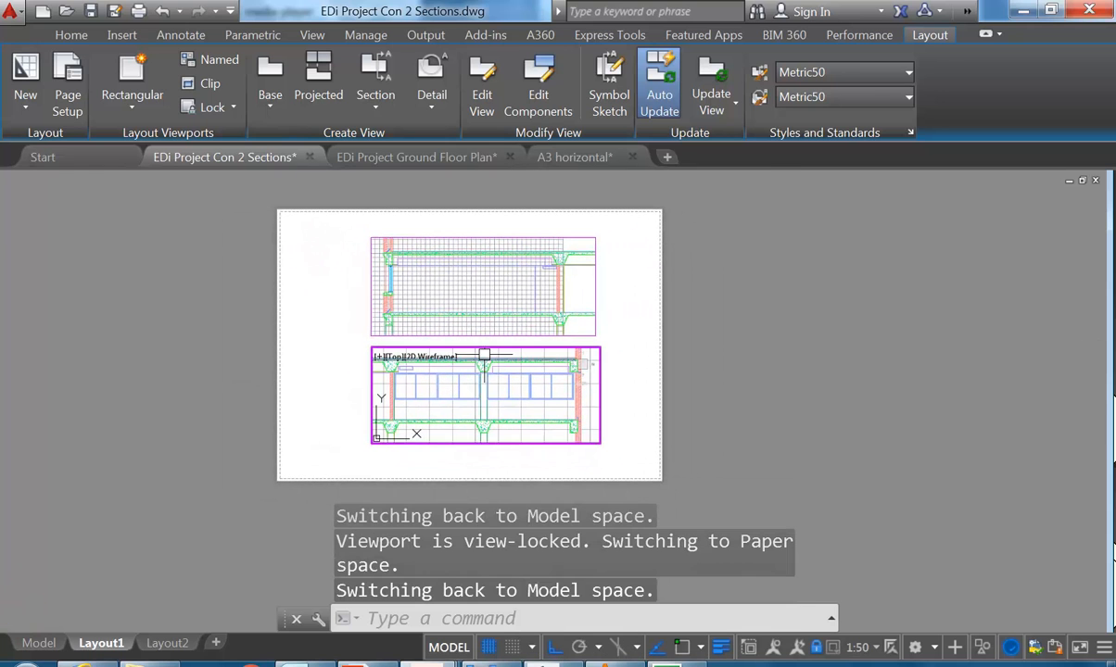
scroll(476, 371, up, 2)
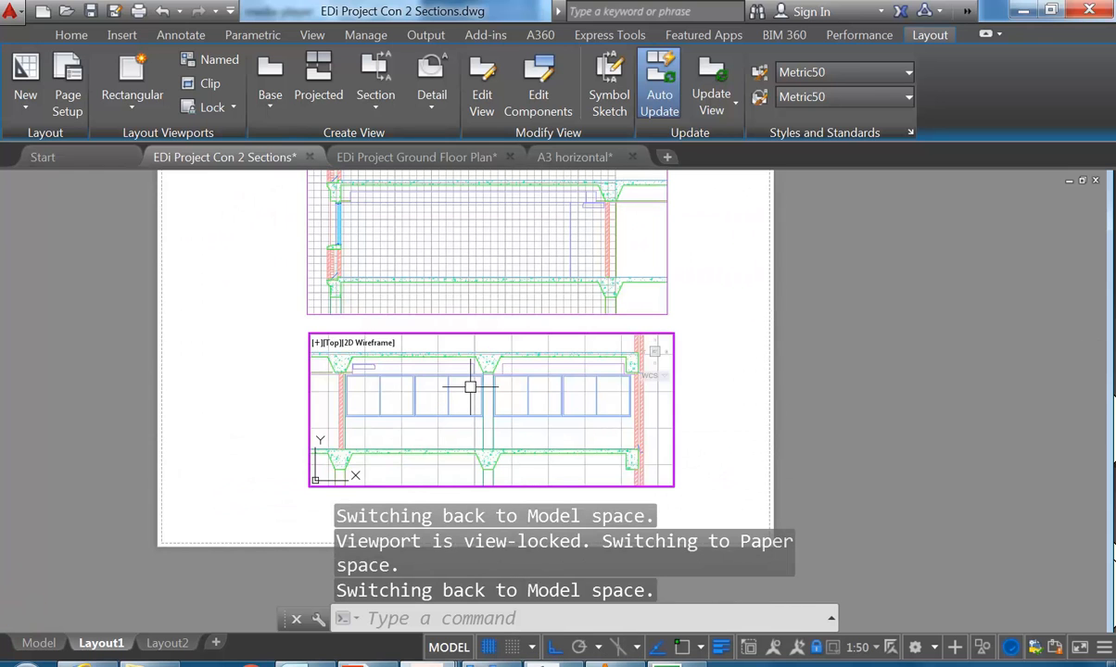
scroll(470, 388, up, 2)
middle_drag(471, 387, 470, 450)
scroll(479, 419, down, 2)
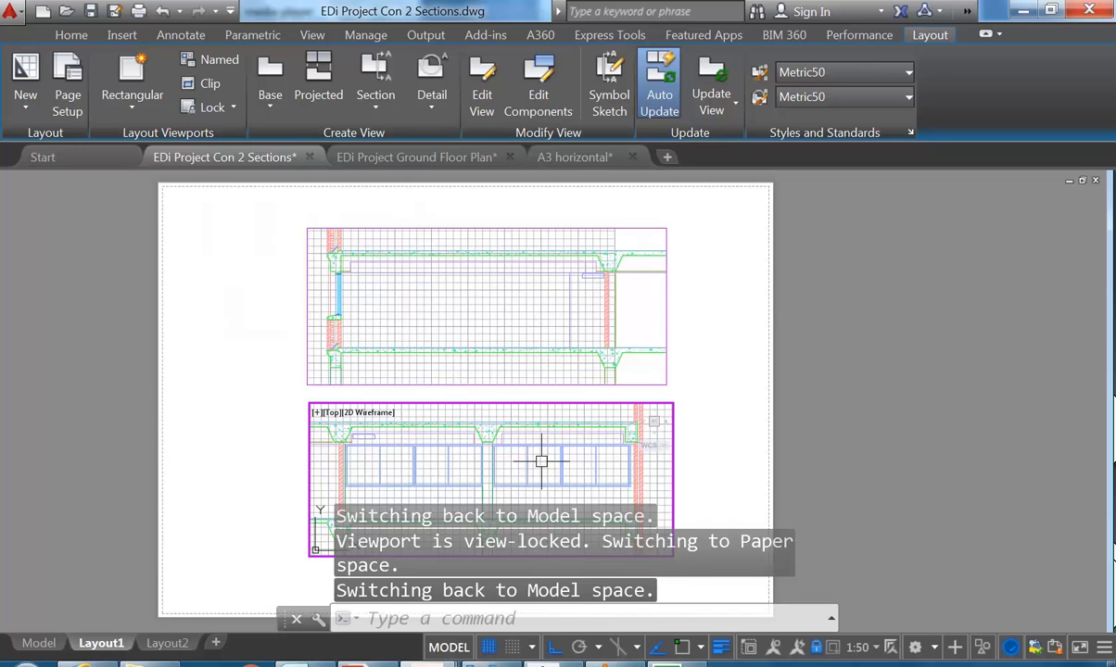
mouse_move(514, 436)
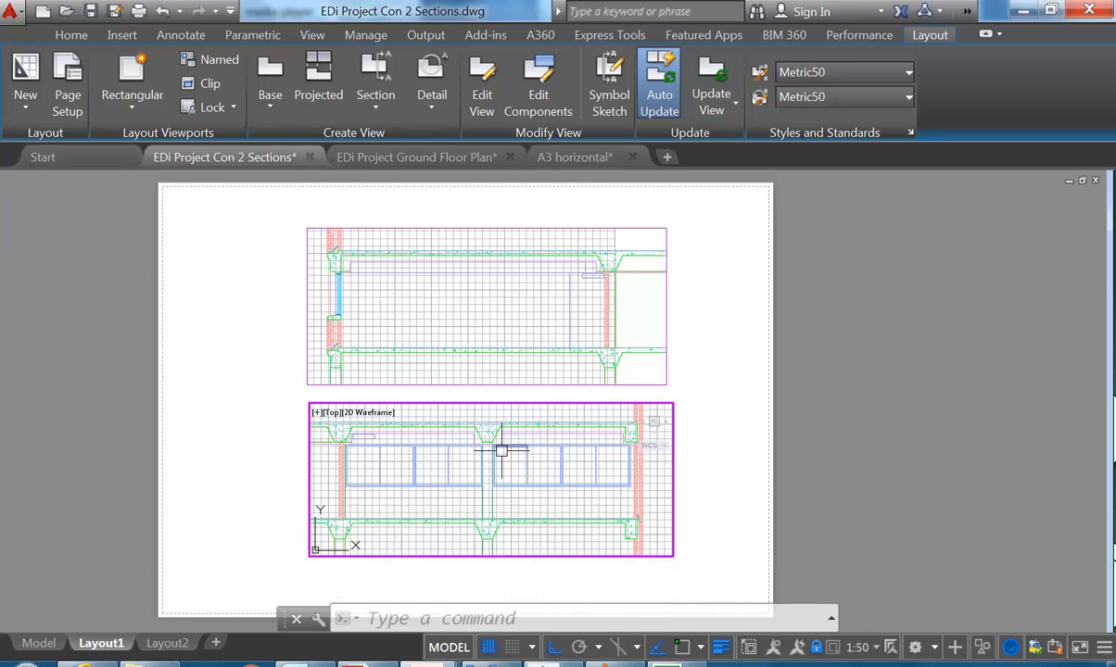
scroll(456, 461, down, 2)
scroll(460, 461, up, 6)
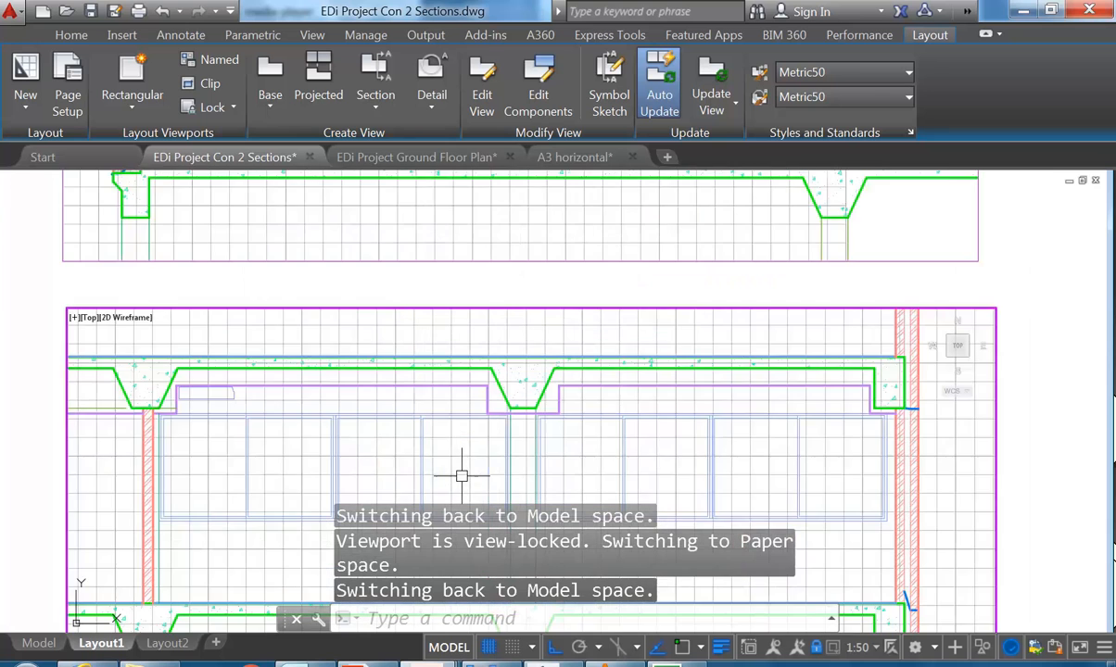
scroll(461, 468, up, 5)
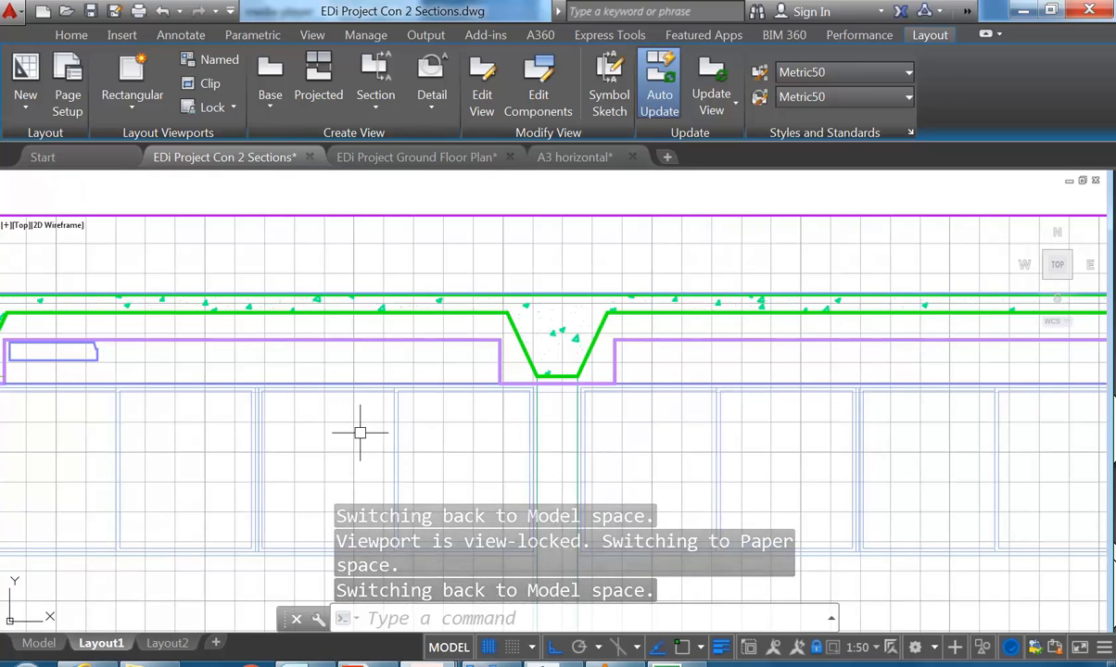
scroll(362, 435, down, 2)
scroll(363, 435, down, 2)
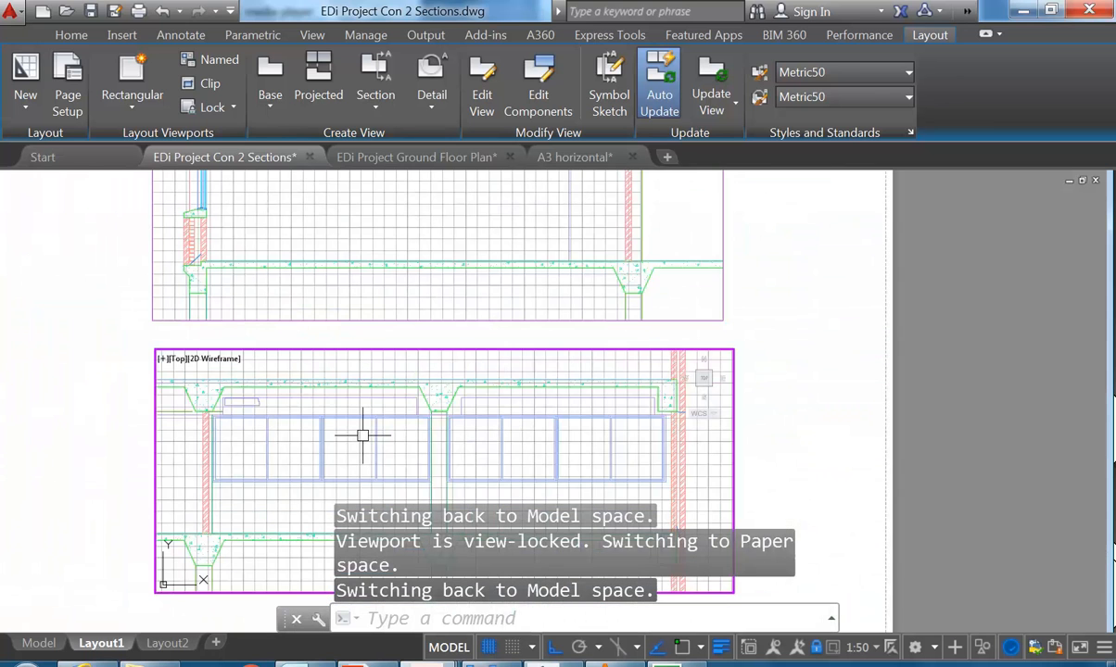
scroll(362, 435, down, 2)
middle_drag(363, 434, 387, 453)
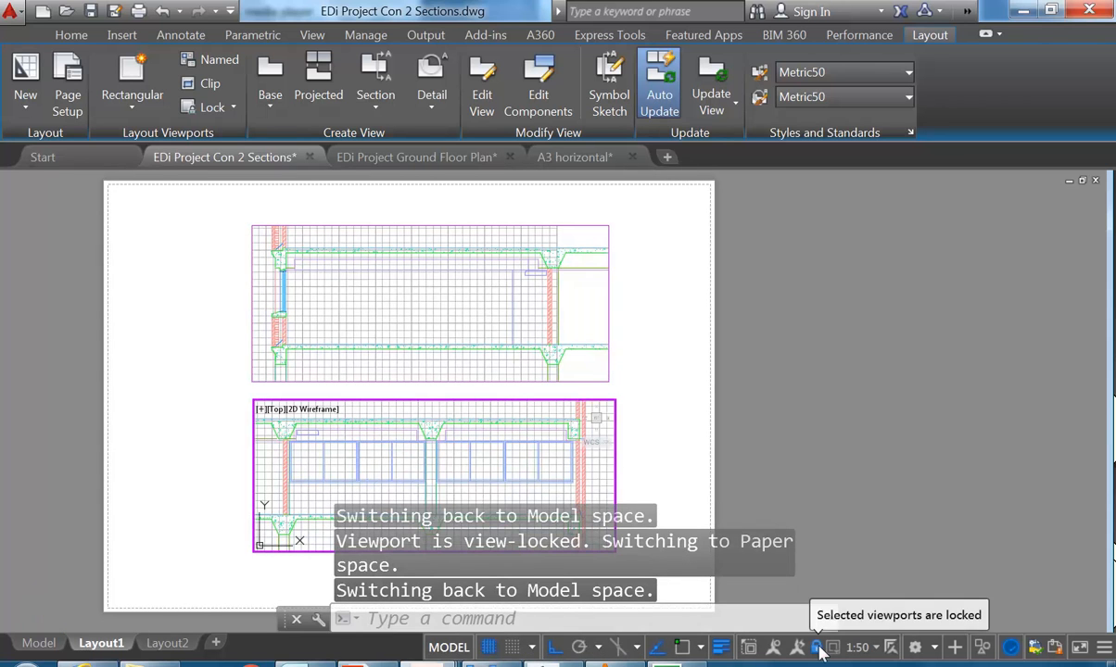
Activate the upper section viewport and lock it at 1:50, then test the lock by zooming
click(429, 311)
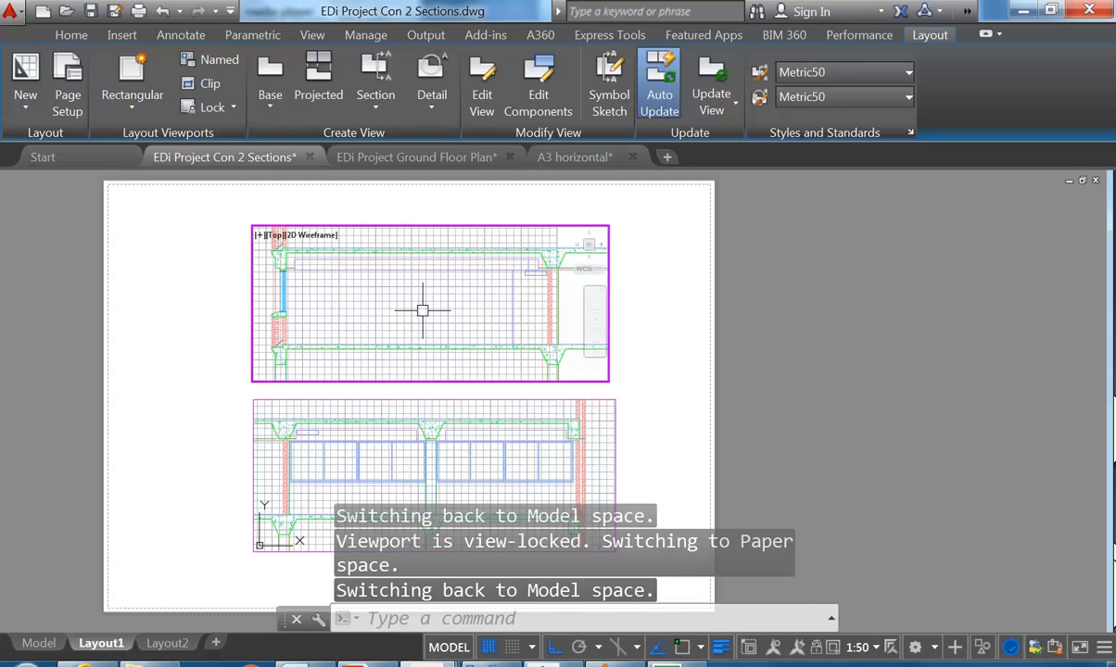
double_click(631, 374)
scroll(408, 316, up, 5)
middle_drag(403, 311, 629, 303)
click(508, 322)
double_click(434, 364)
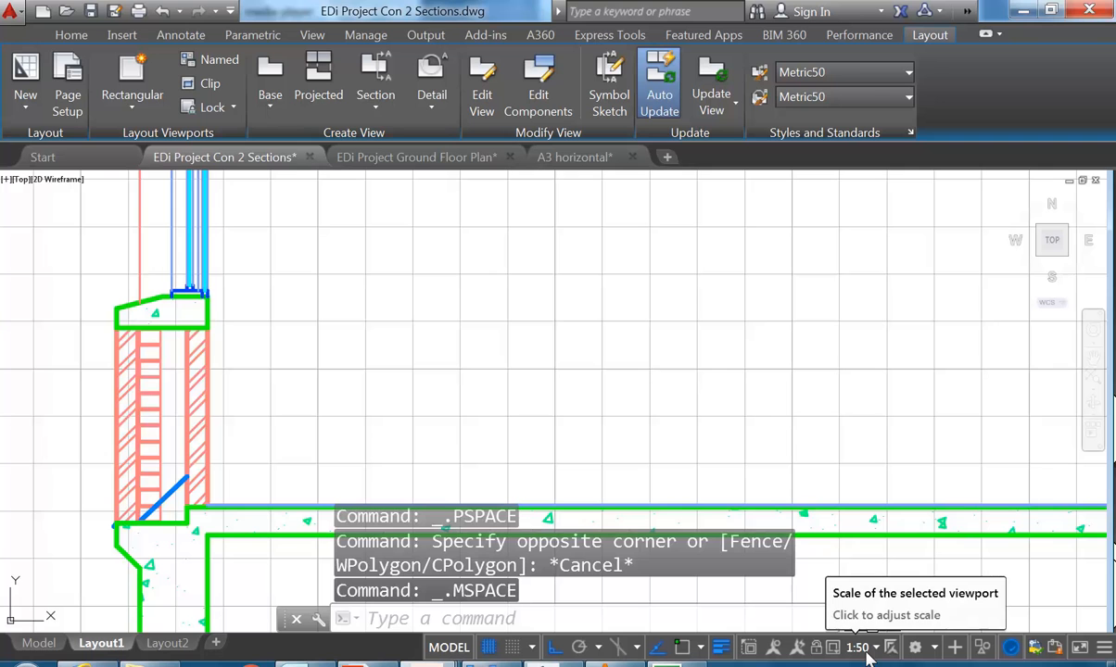
click(816, 647)
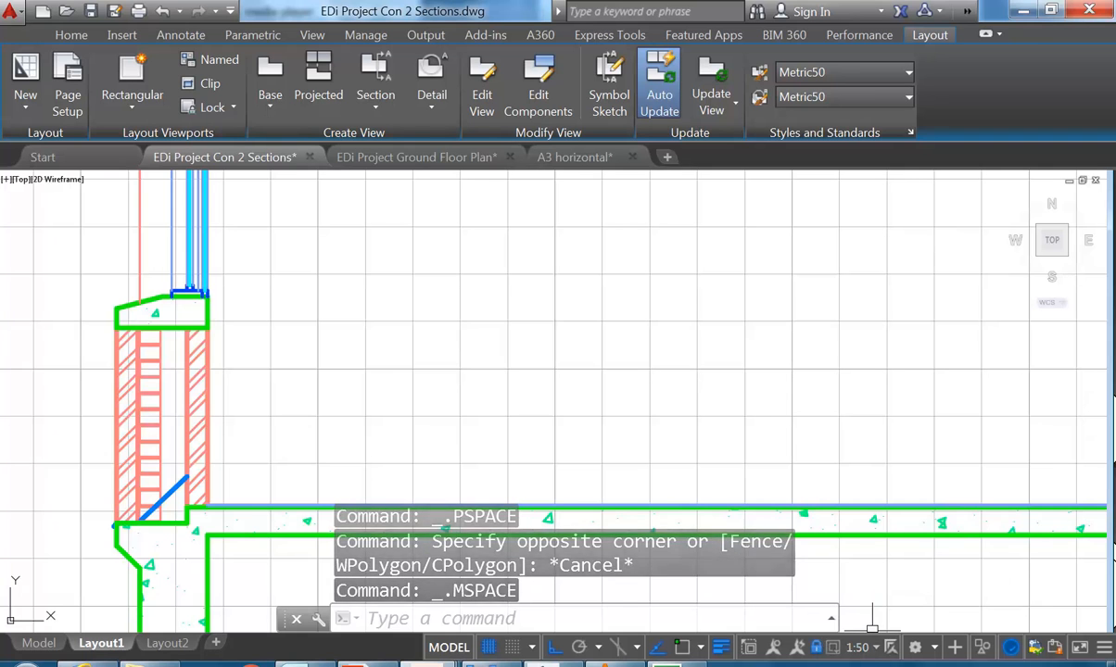
scroll(231, 324, down, 2)
scroll(175, 325, up, 5)
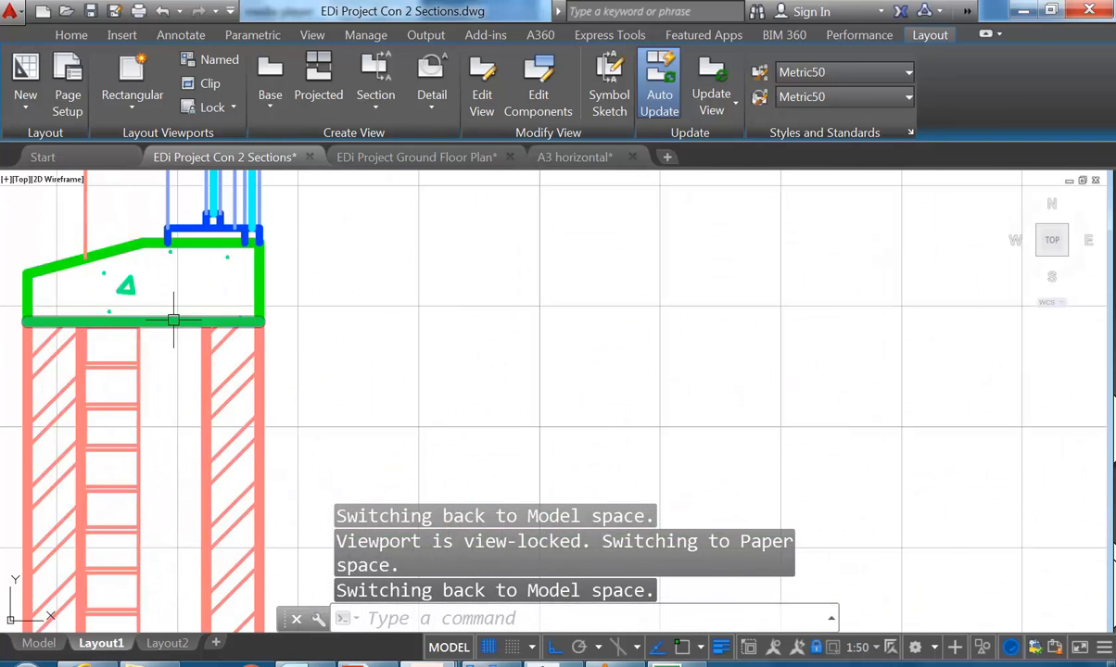
Leave the upper section viewport and return to paper space with the whole sheet in view
scroll(174, 324, down, 6)
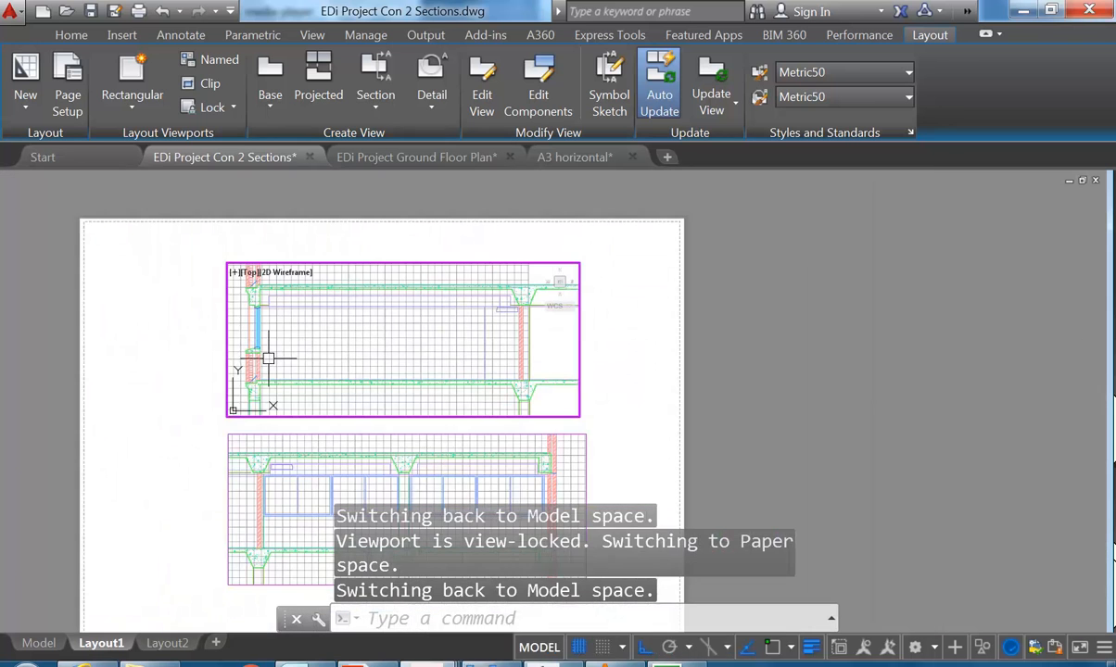
middle_drag(338, 415, 347, 387)
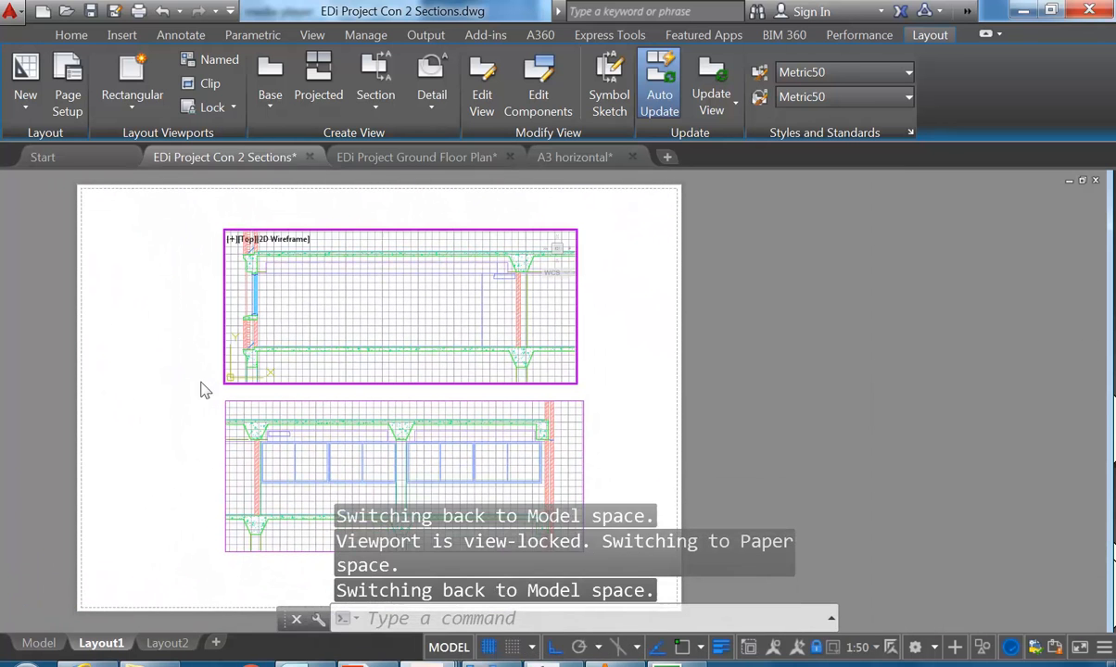
double_click(189, 380)
middle_drag(153, 407, 160, 402)
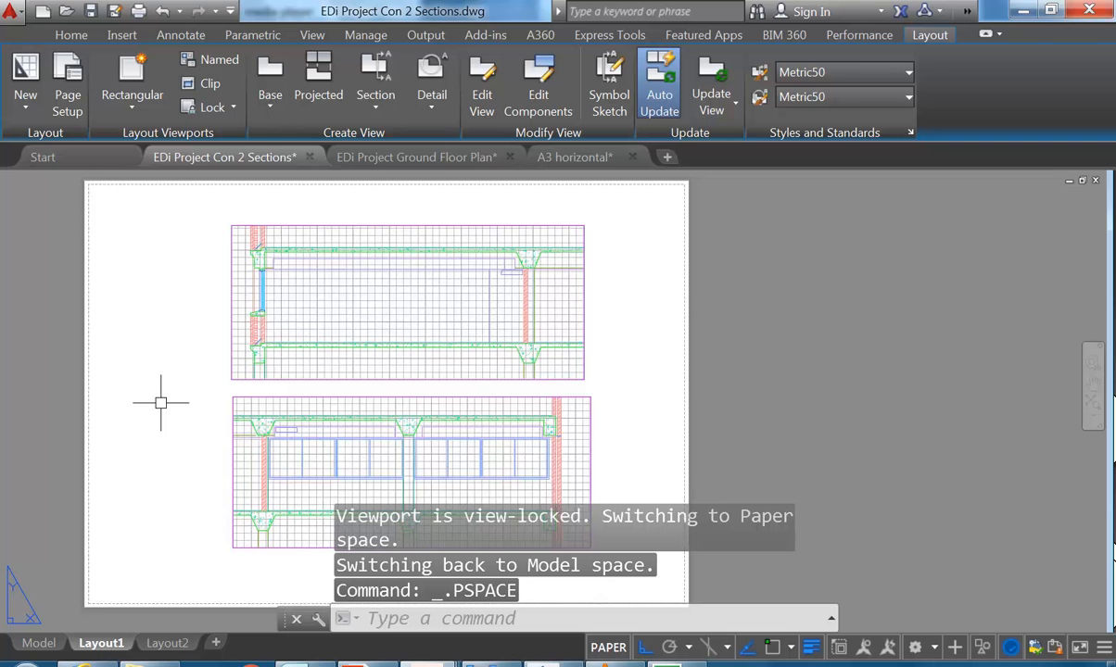
Insert A3 horizontal.dwg from U:\2016\Construction 2 as a block at scale 1, placed near the sheet's lower-left corner
click(122, 37)
click(22, 76)
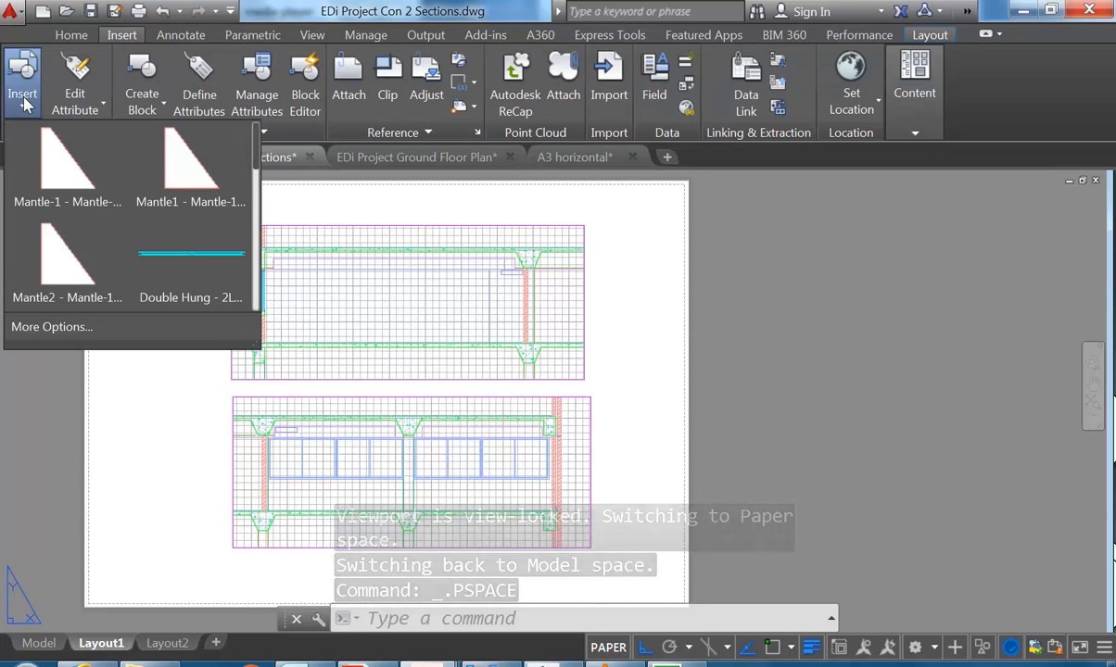
click(46, 327)
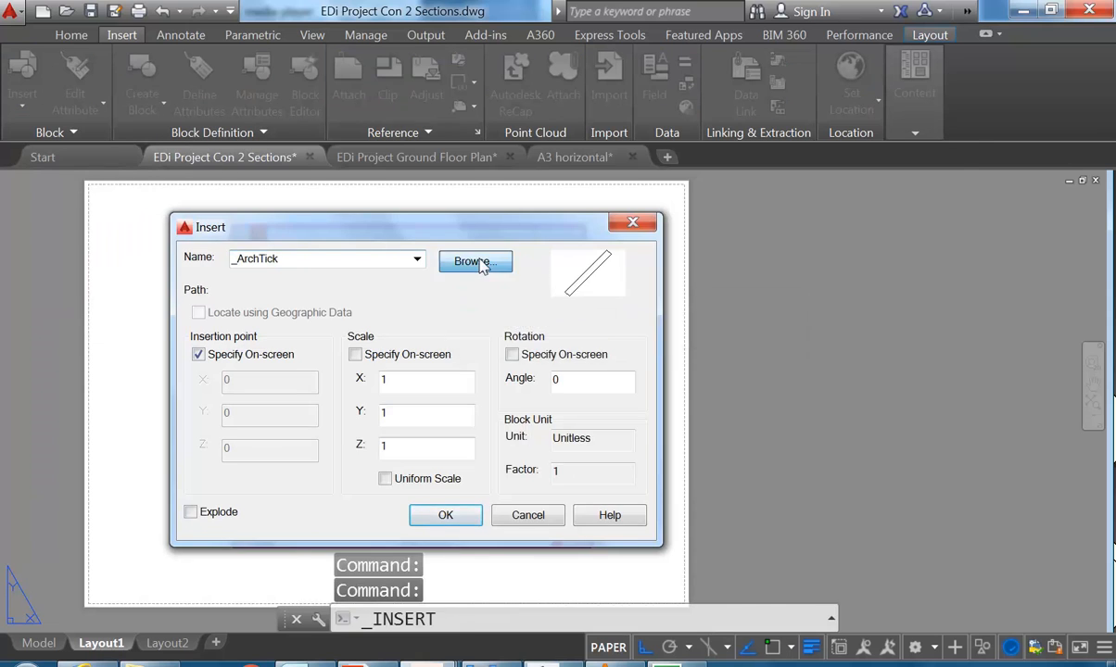
click(481, 262)
click(572, 170)
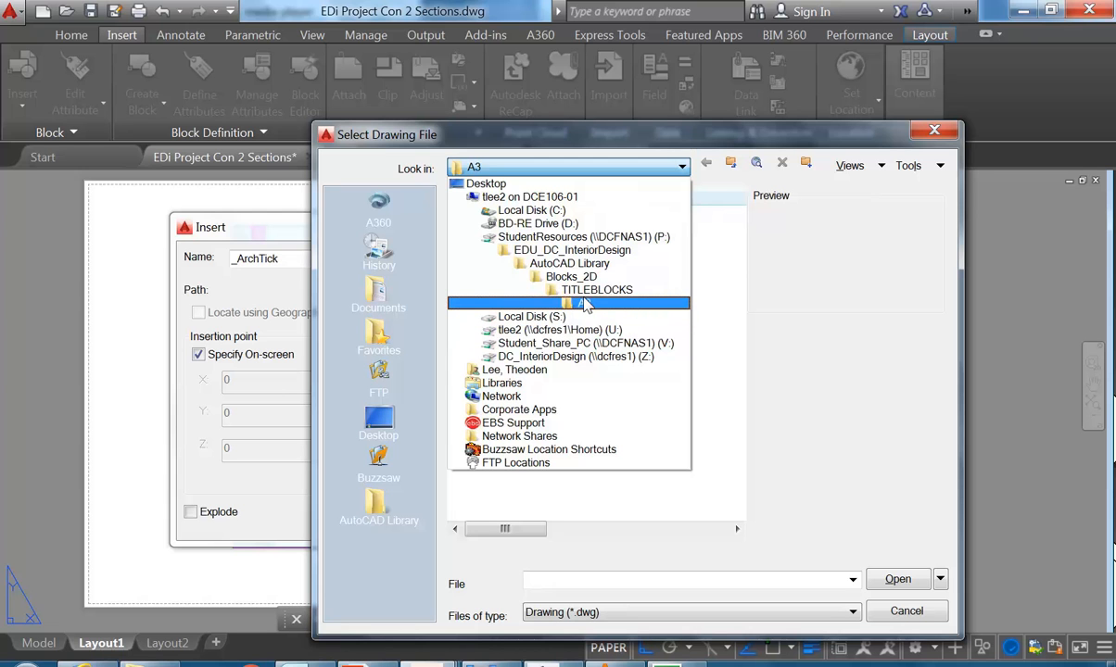
click(571, 331)
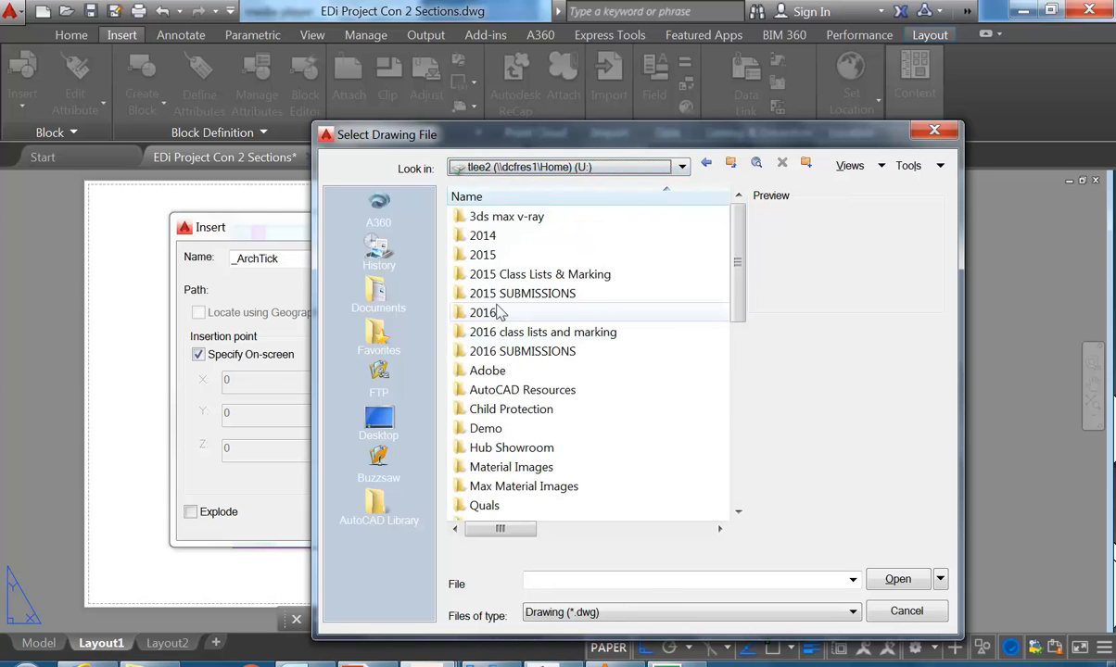
double_click(508, 316)
double_click(474, 386)
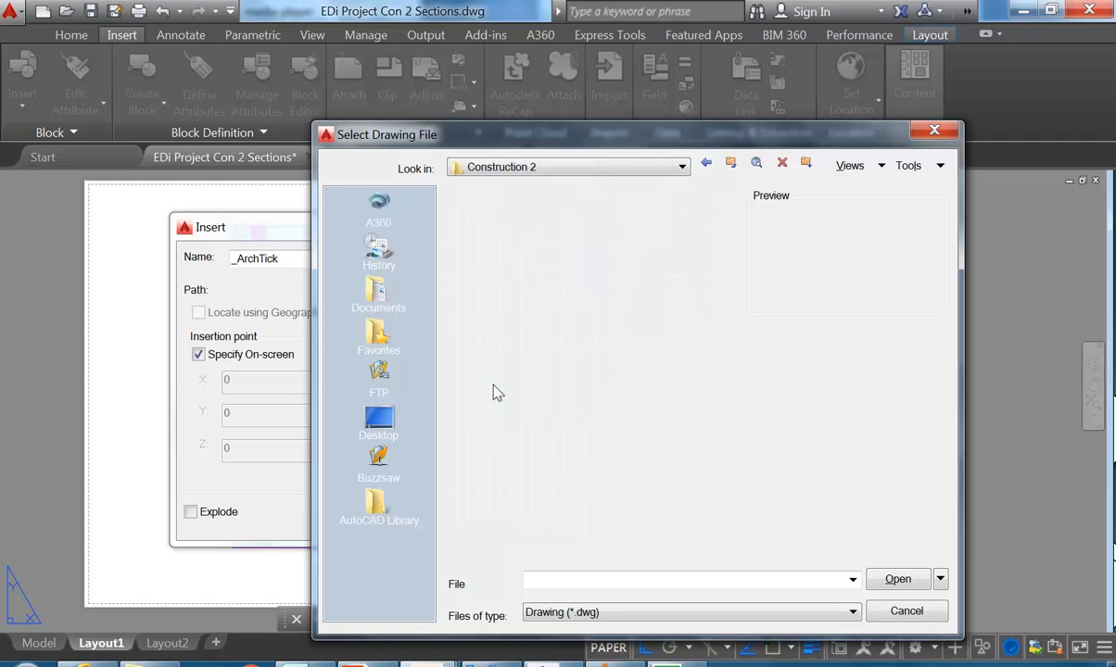
click(500, 217)
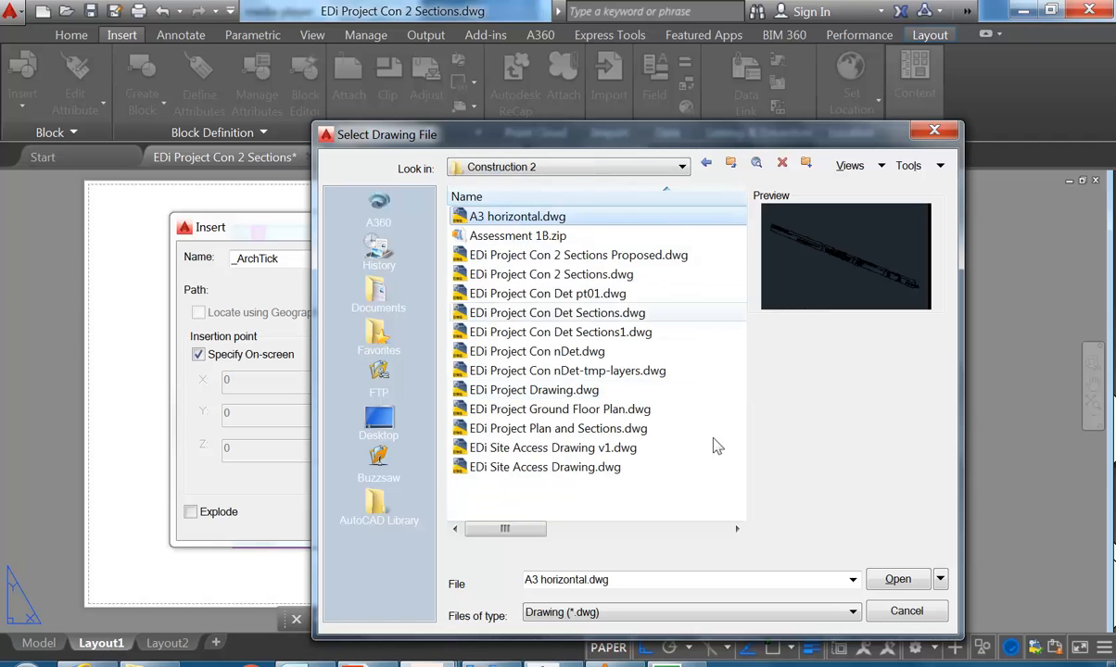
click(895, 584)
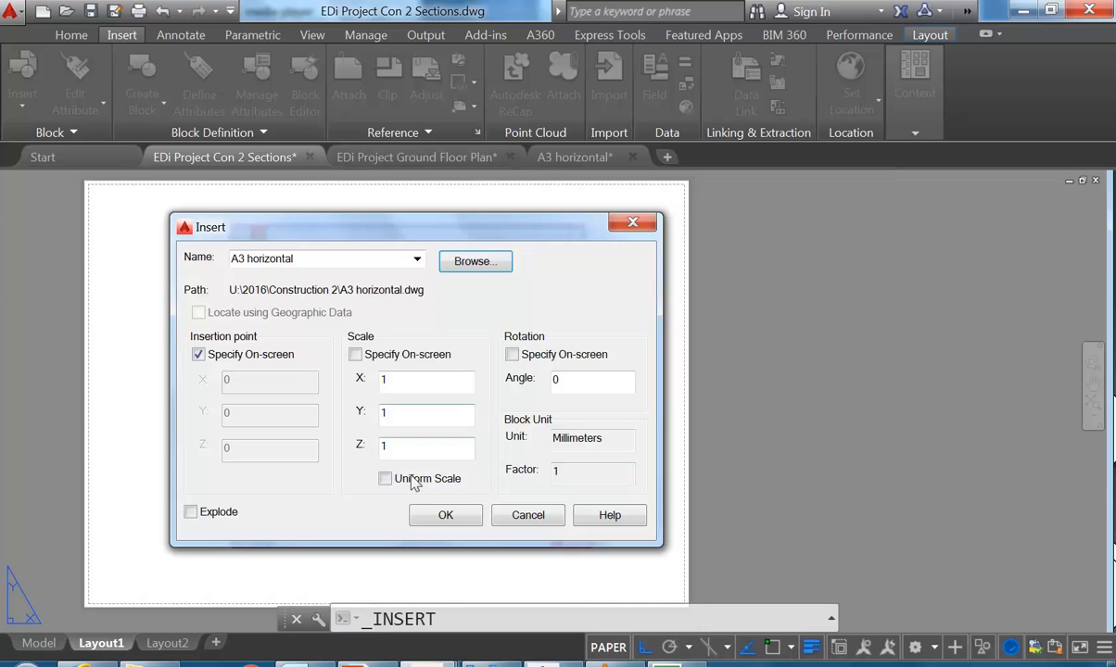
click(438, 516)
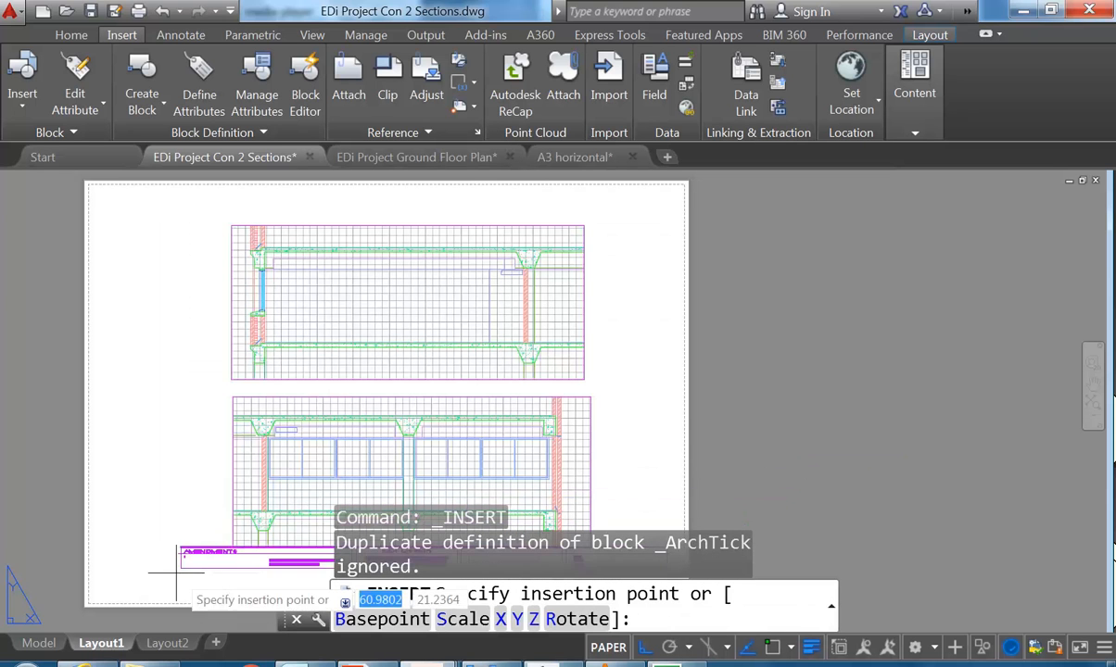
click(102, 598)
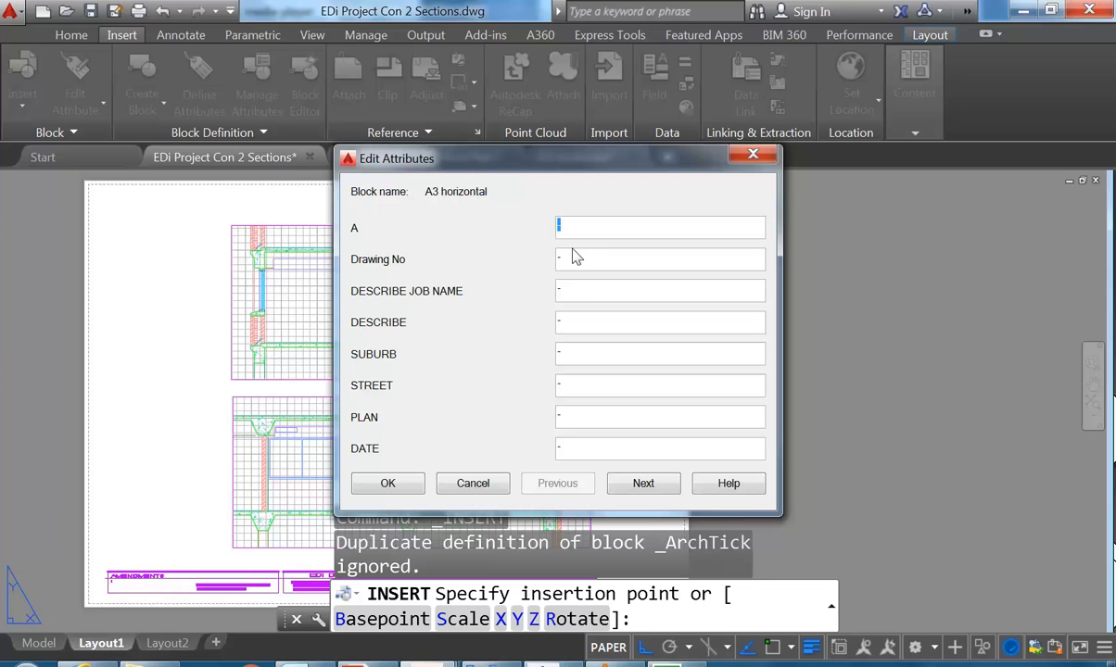
Fill in the title block attributes with drawing number A-102, job name EDi Apartment, description Client: EDi, and the project's suburb and street
key(Tab)
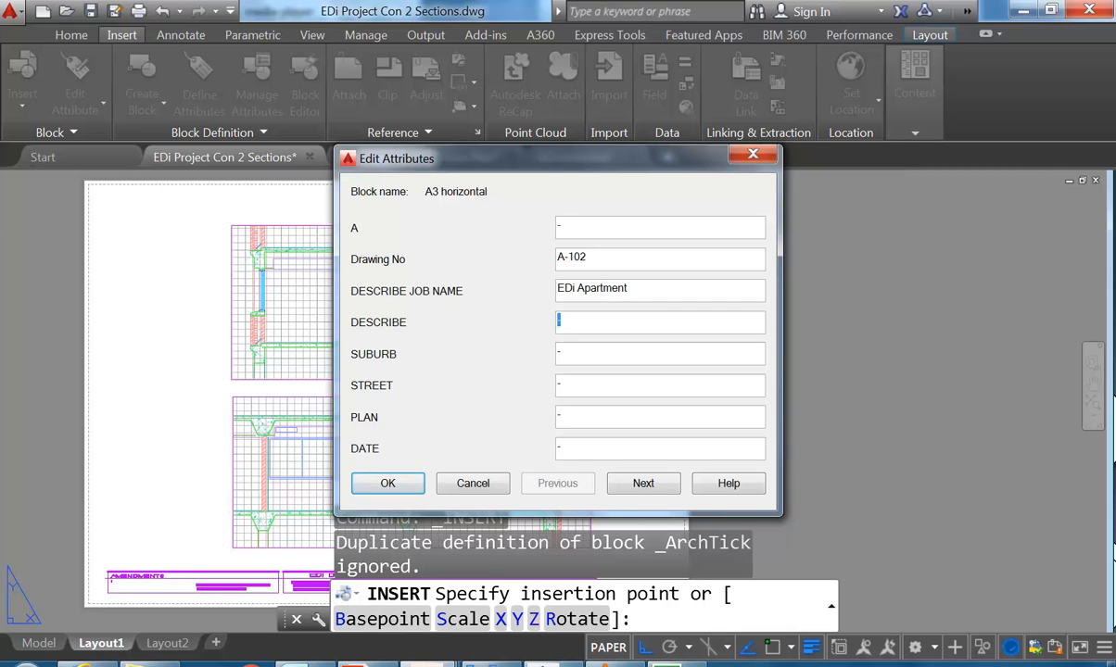
text(Client: EDi)
key(Tab)
text(ENMOR)
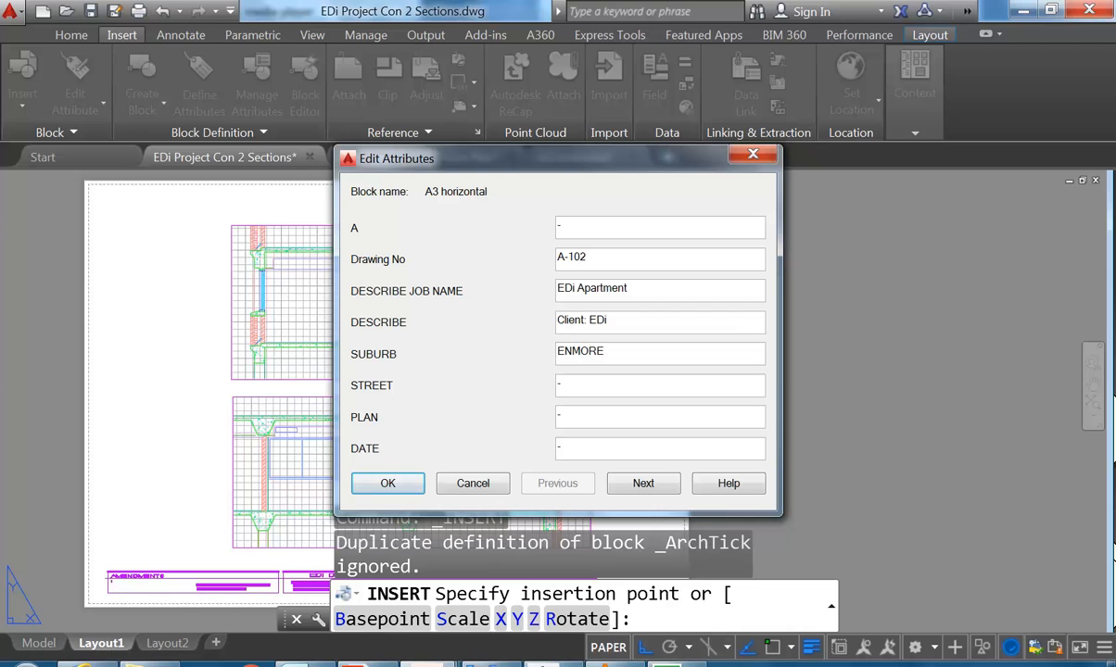
text(EDGEWARE RD)
click(387, 483)
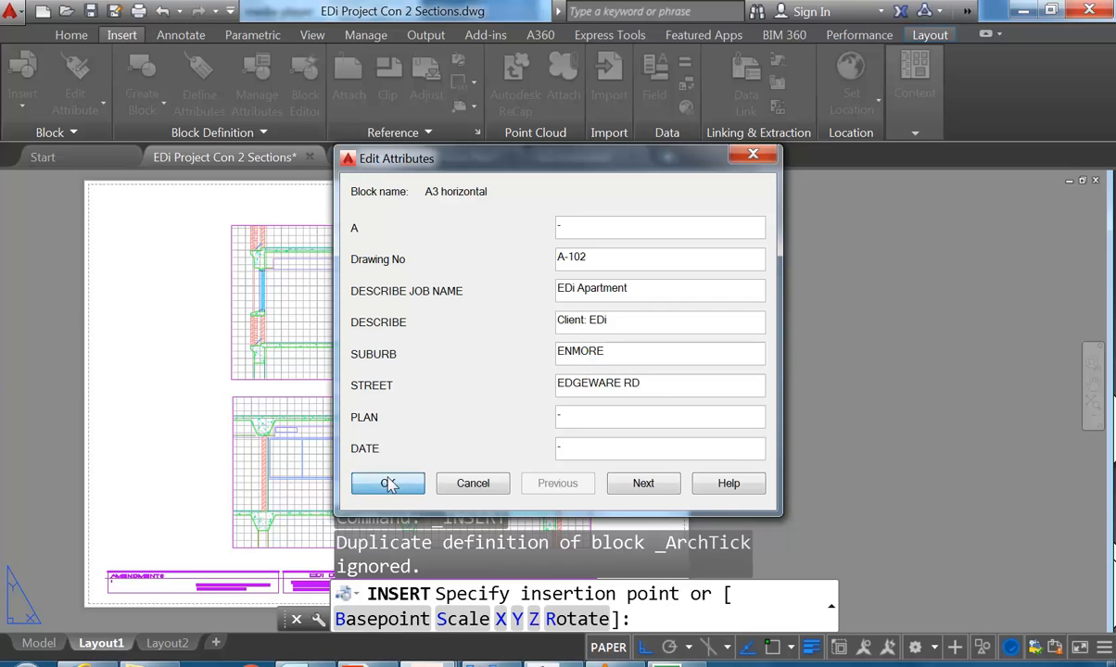
Look over the inserted title block on the sheet, and preview Layout1 as a single-sheet plot
scroll(338, 397, up, 5)
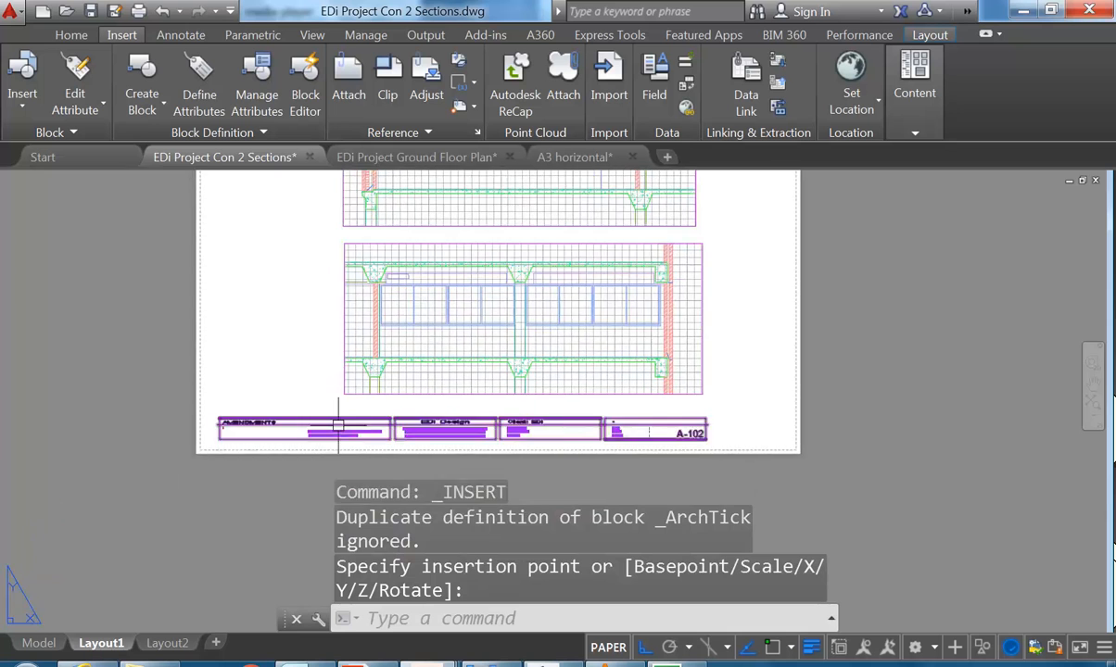
scroll(279, 301, down, 6)
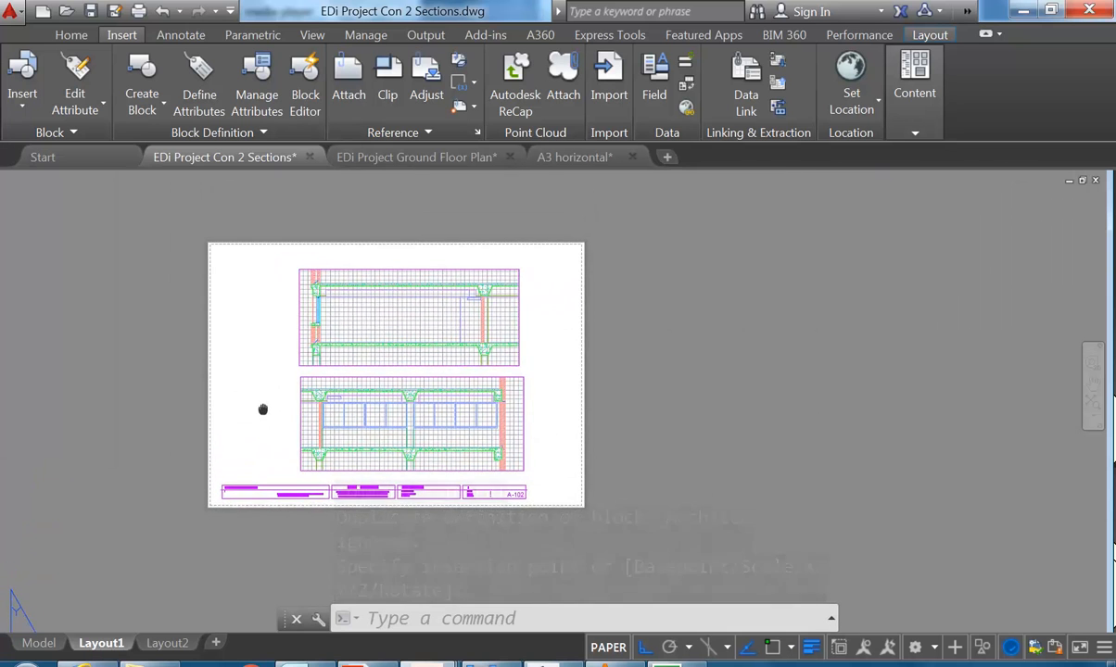
scroll(268, 412, up, 3)
middle_drag(275, 396, 296, 403)
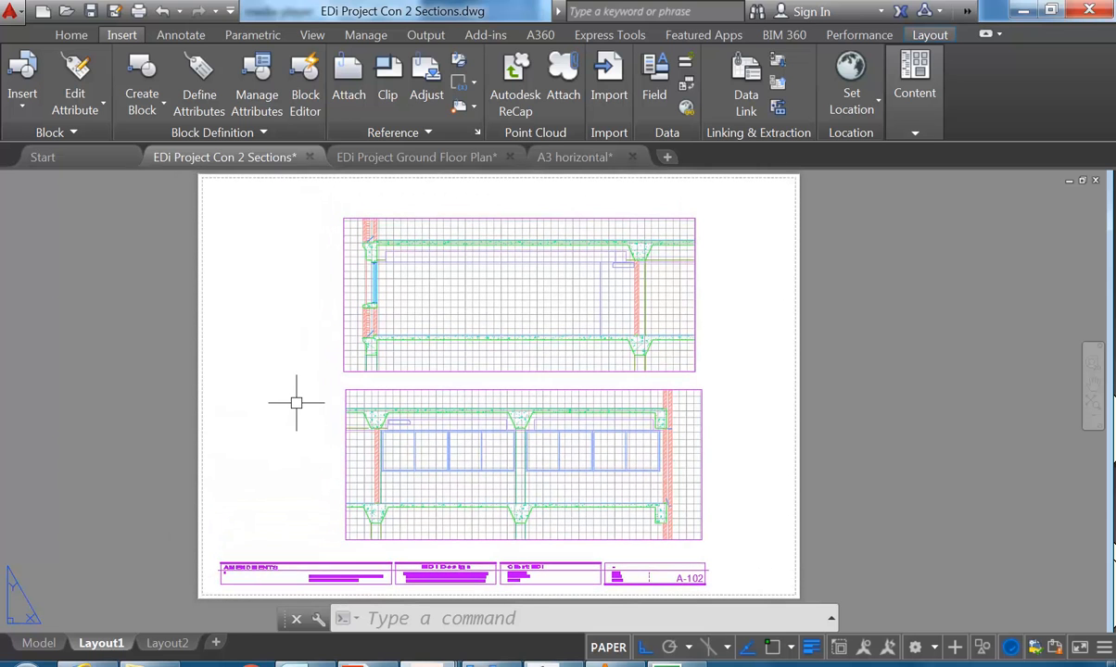
click(10, 9)
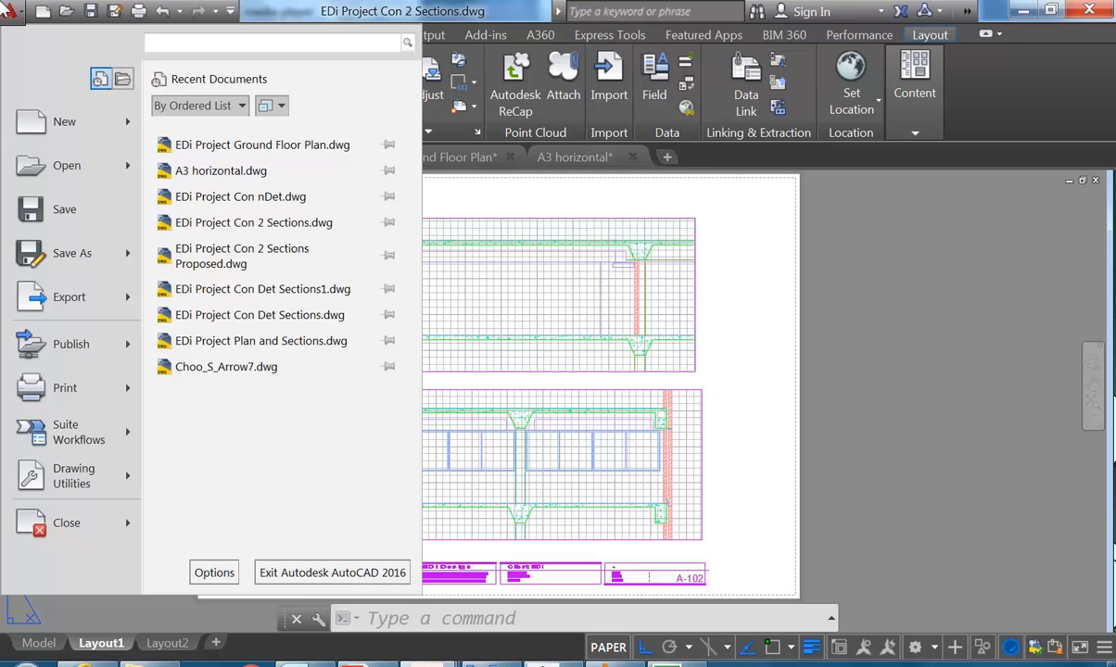
click(56, 387)
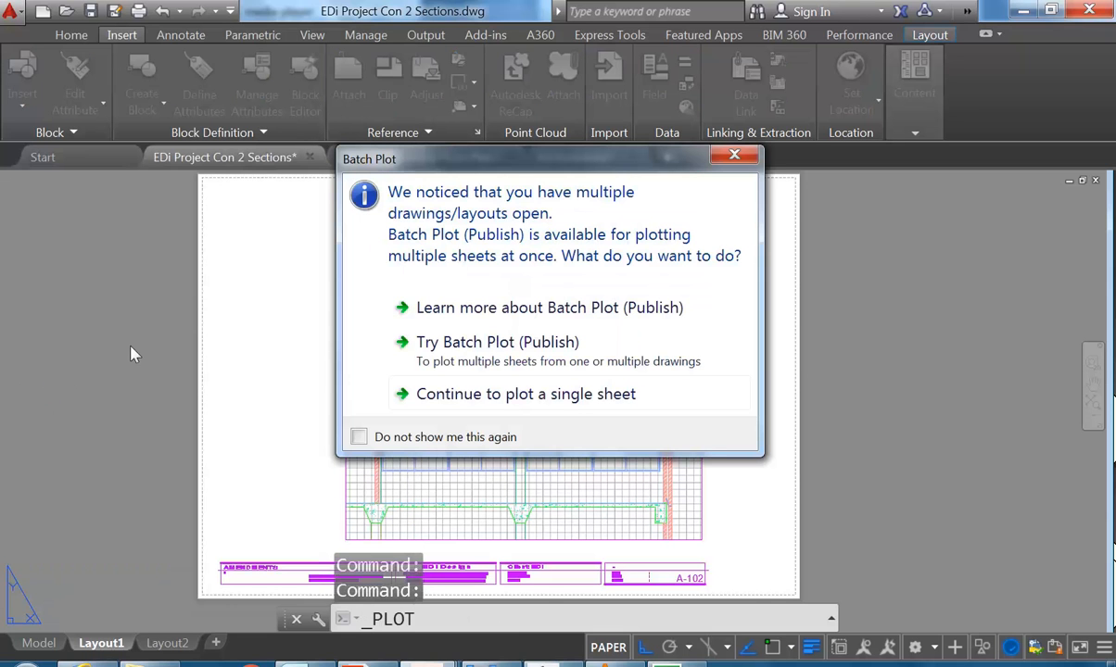
drag(545, 173, 479, 179)
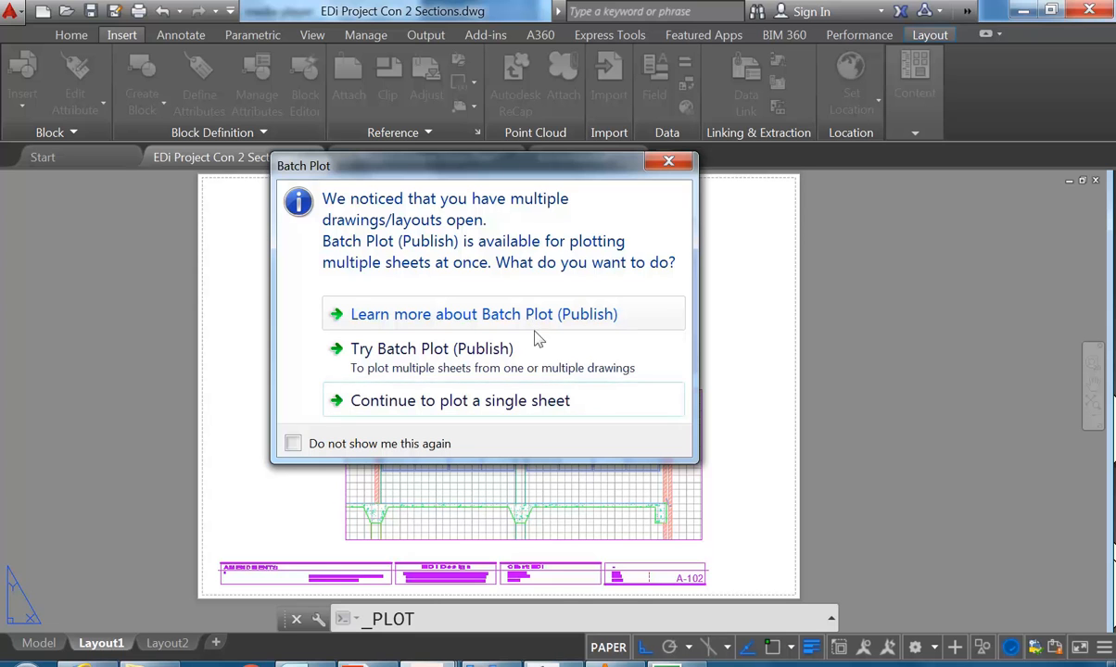
click(422, 404)
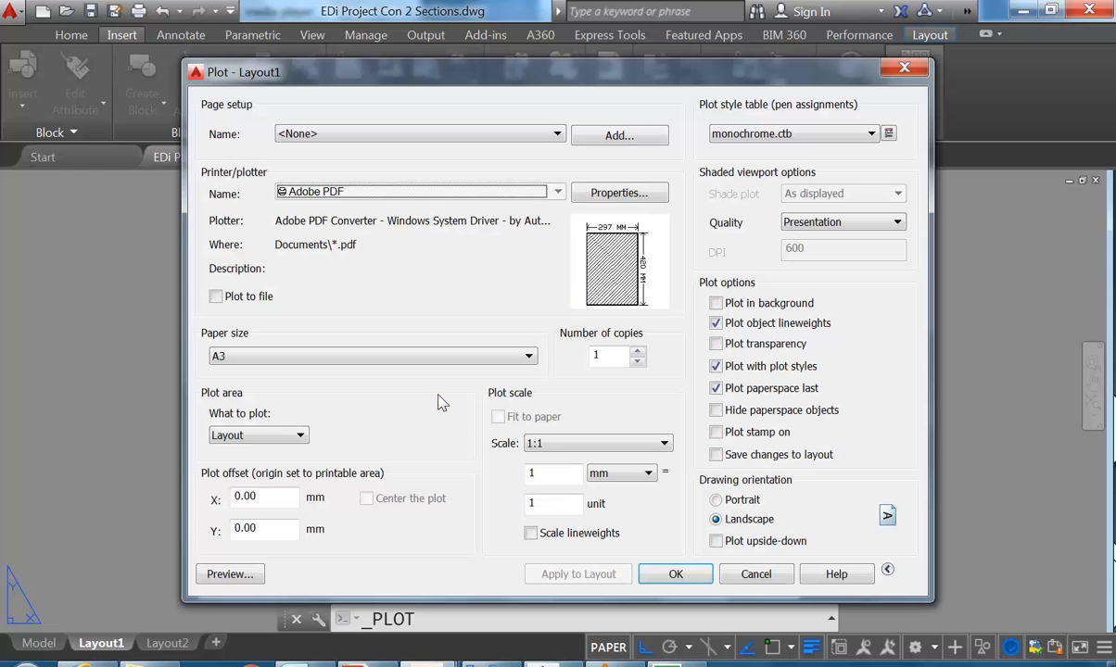
click(243, 572)
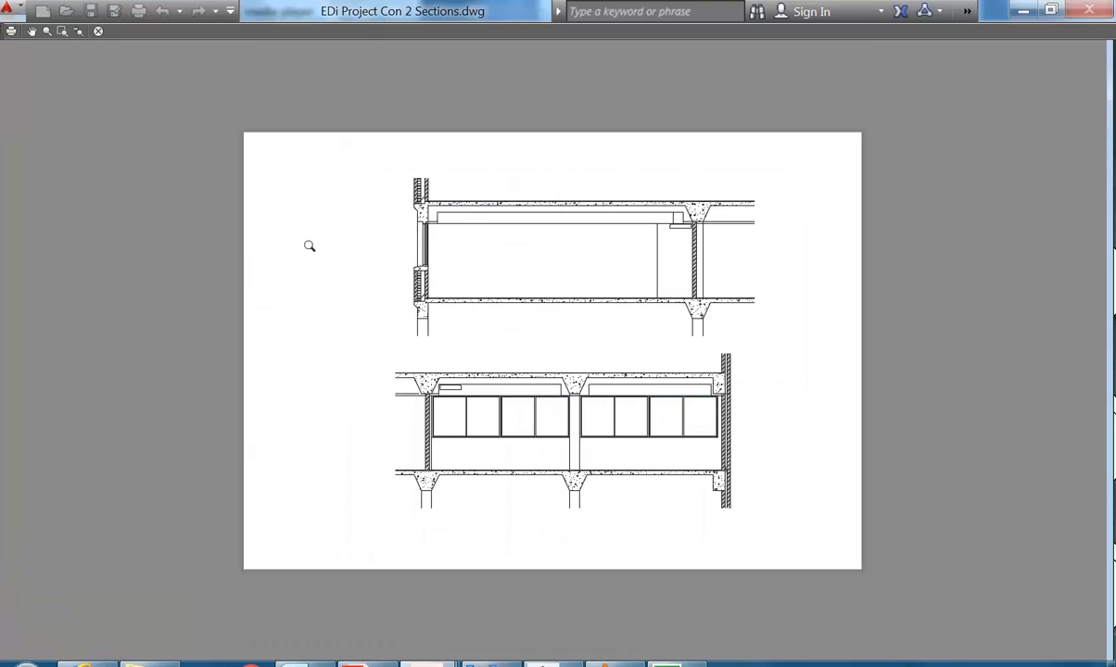
Inspect both sections and the title block area in the plot preview, and exit the plot without printing
scroll(569, 348, up, 3)
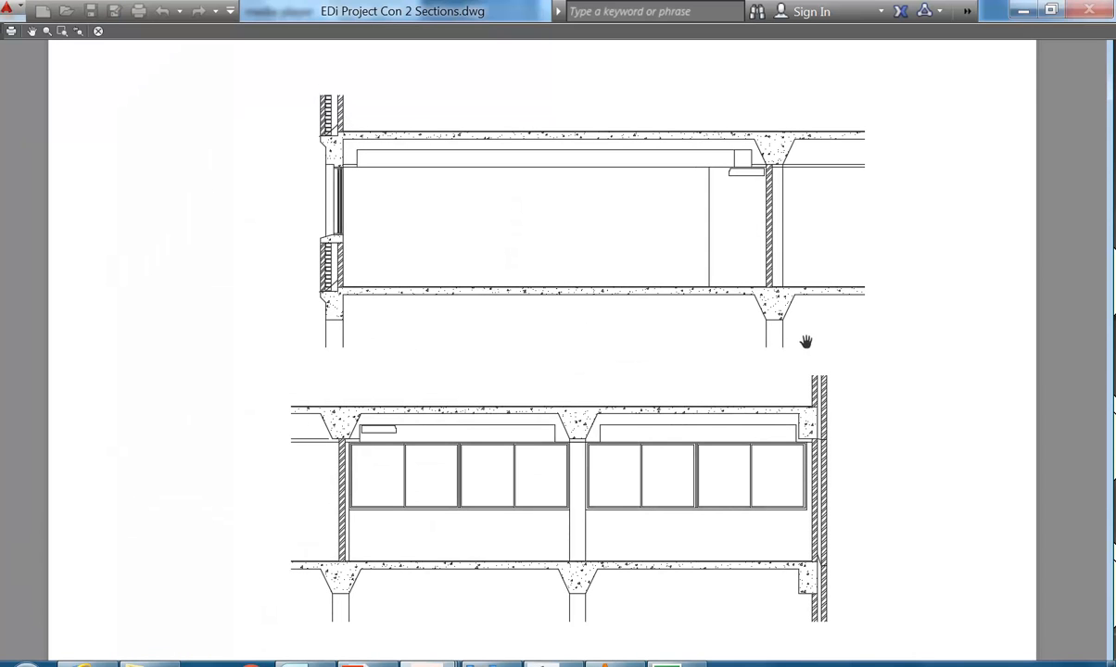
scroll(578, 136, up, 3)
scroll(582, 135, down, 5)
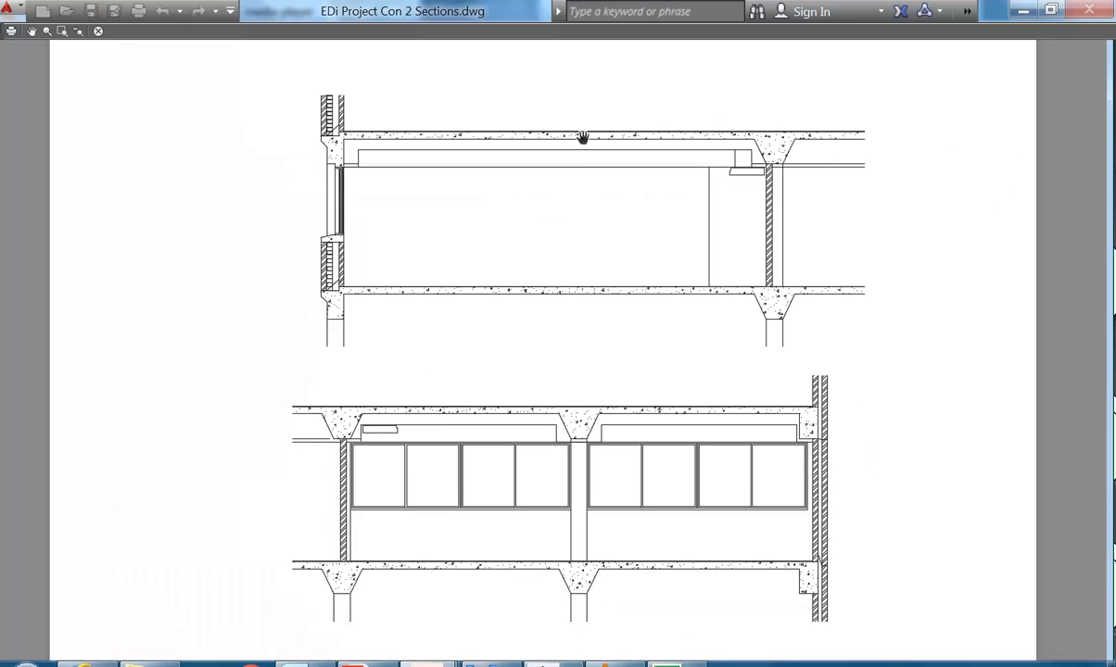
scroll(518, 435, up, 2)
scroll(517, 433, up, 2)
scroll(518, 433, down, 5)
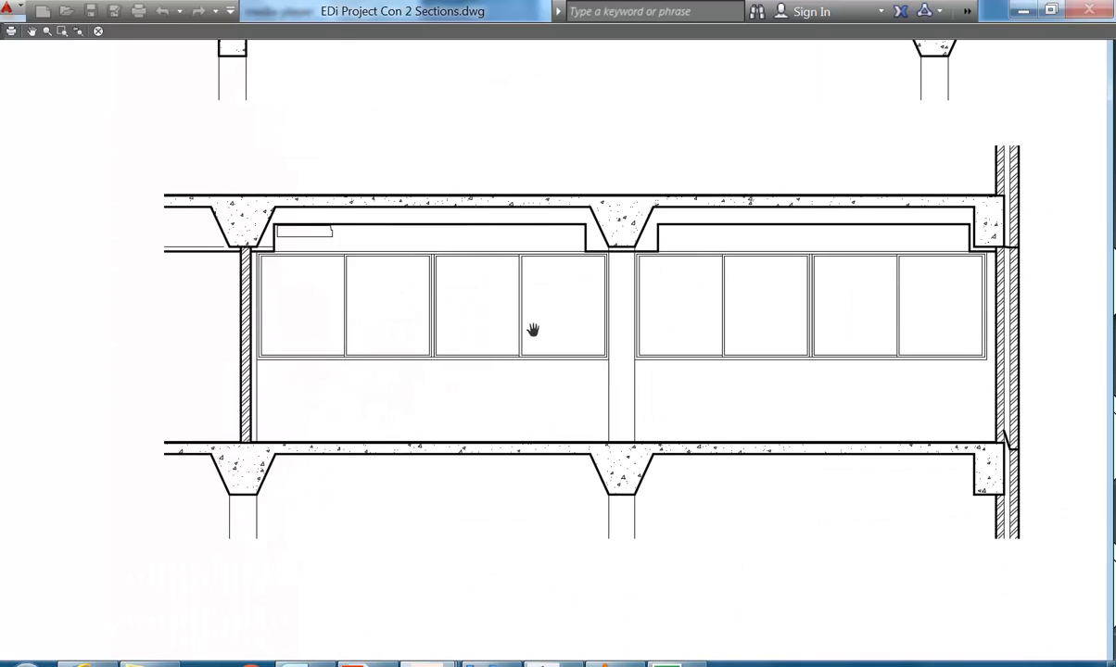
scroll(474, 497, up, 2)
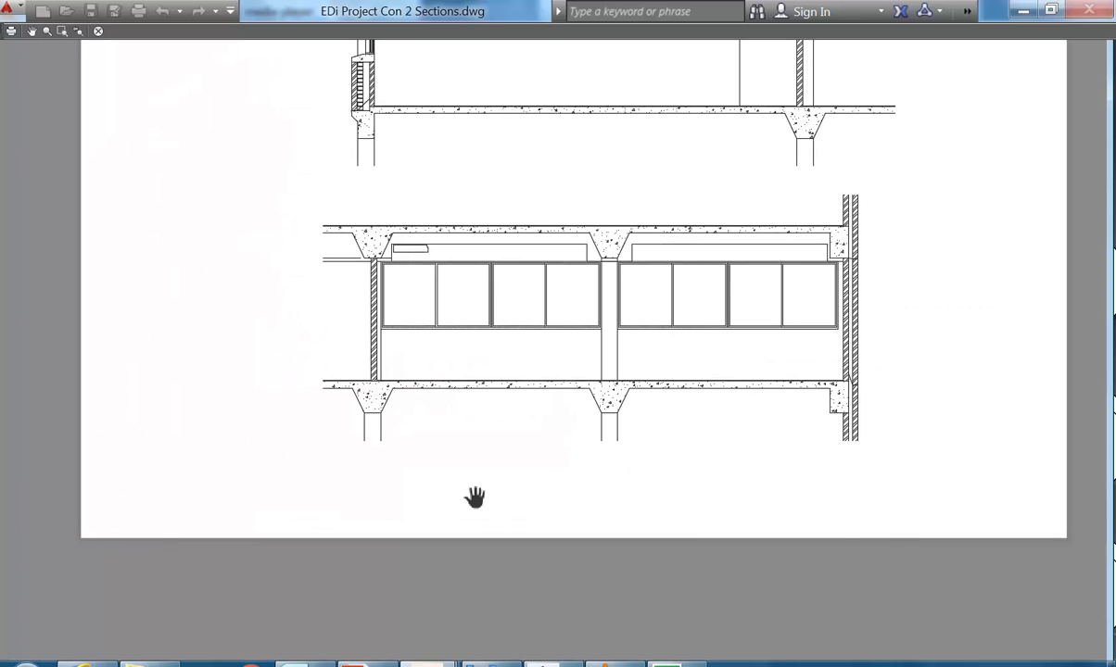
right_click(410, 284)
click(437, 295)
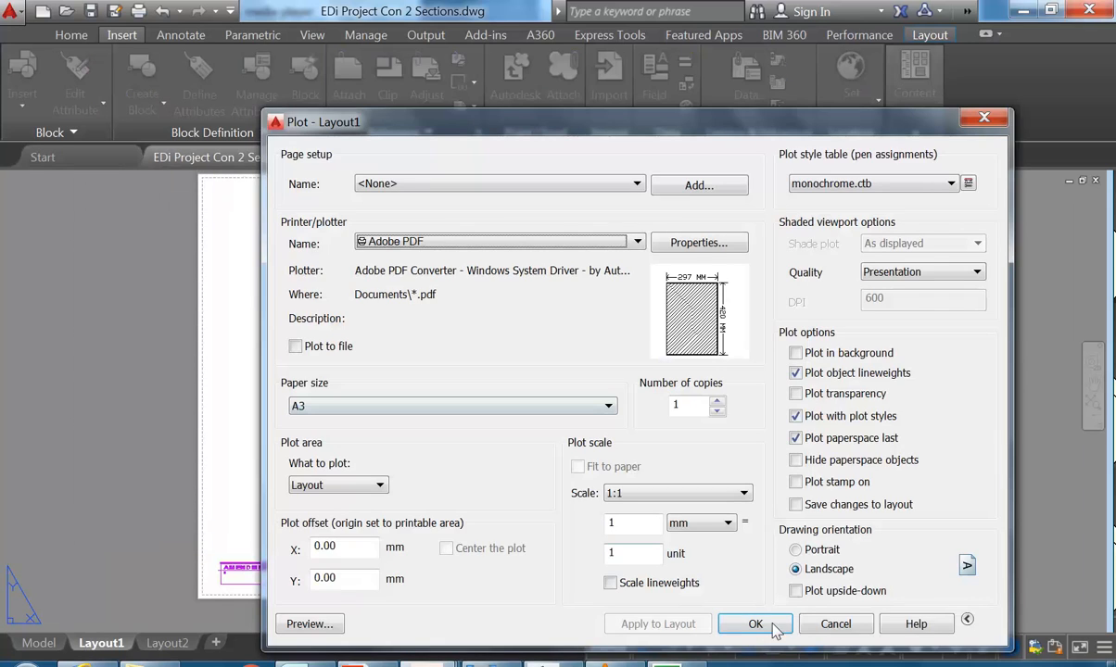
click(775, 625)
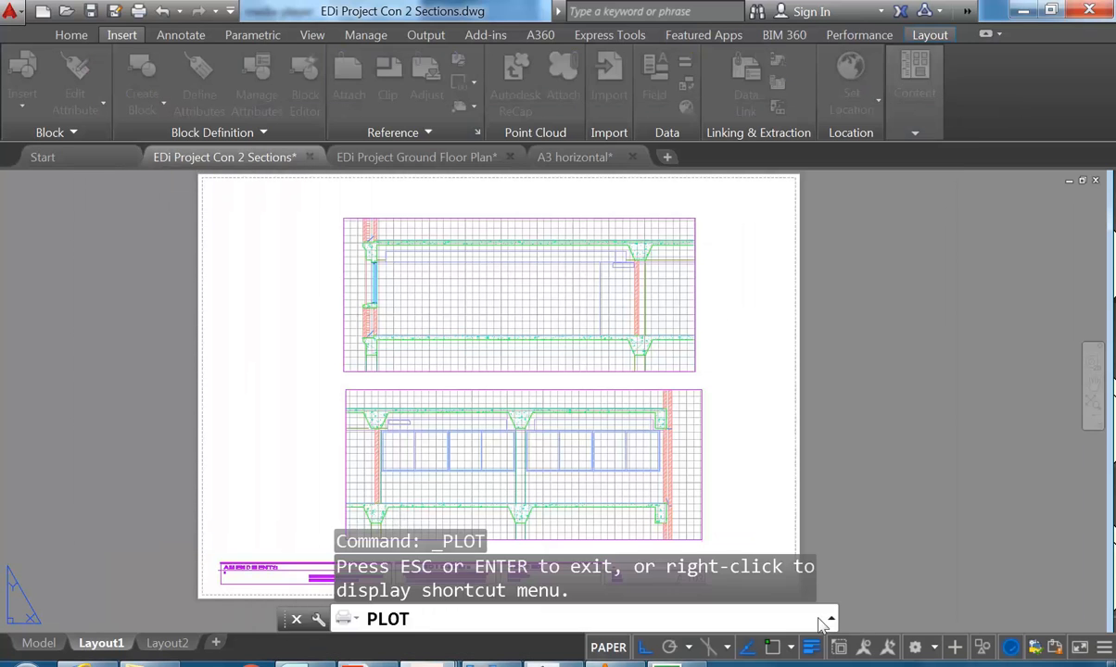
Move the title block from the VIEWPORT layer to layer 0
click(282, 576)
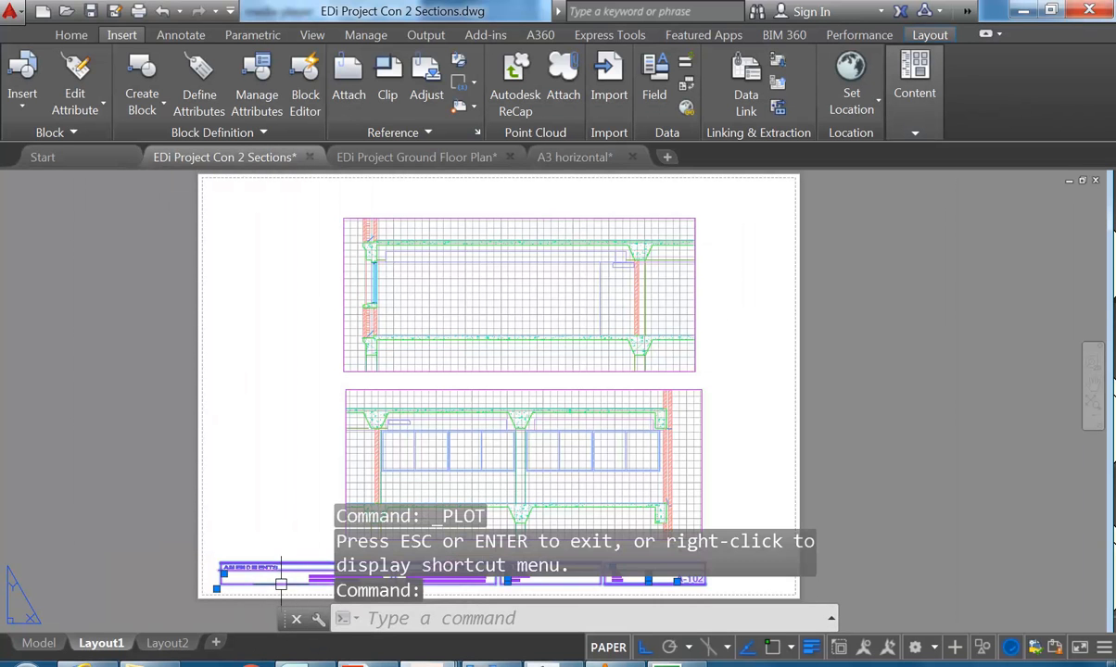
click(72, 37)
click(539, 106)
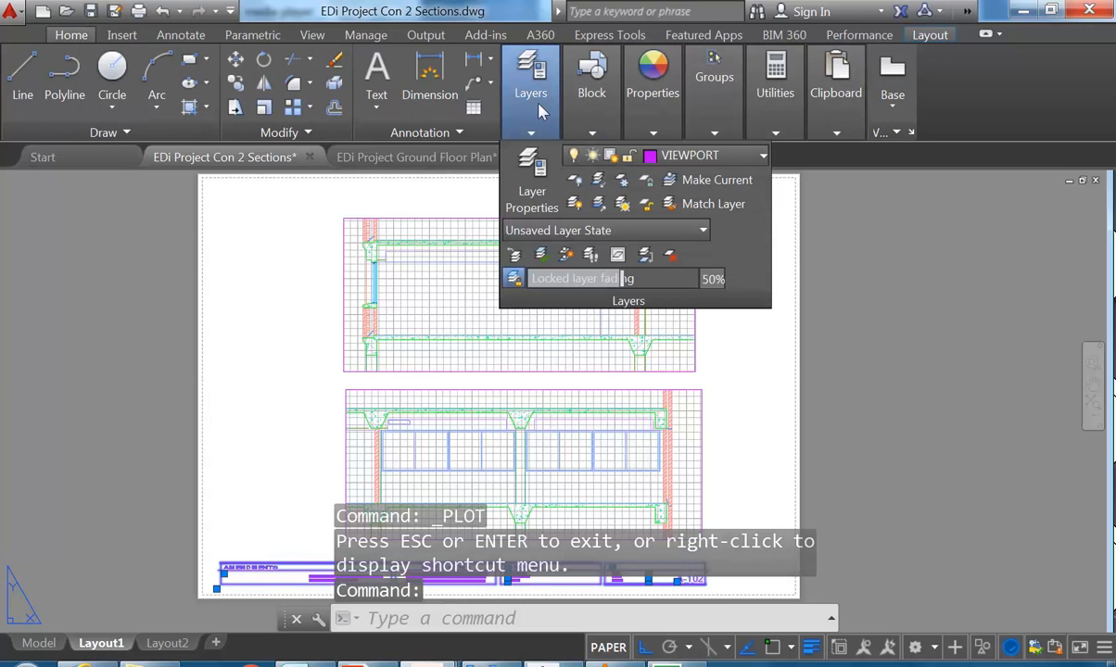
click(668, 156)
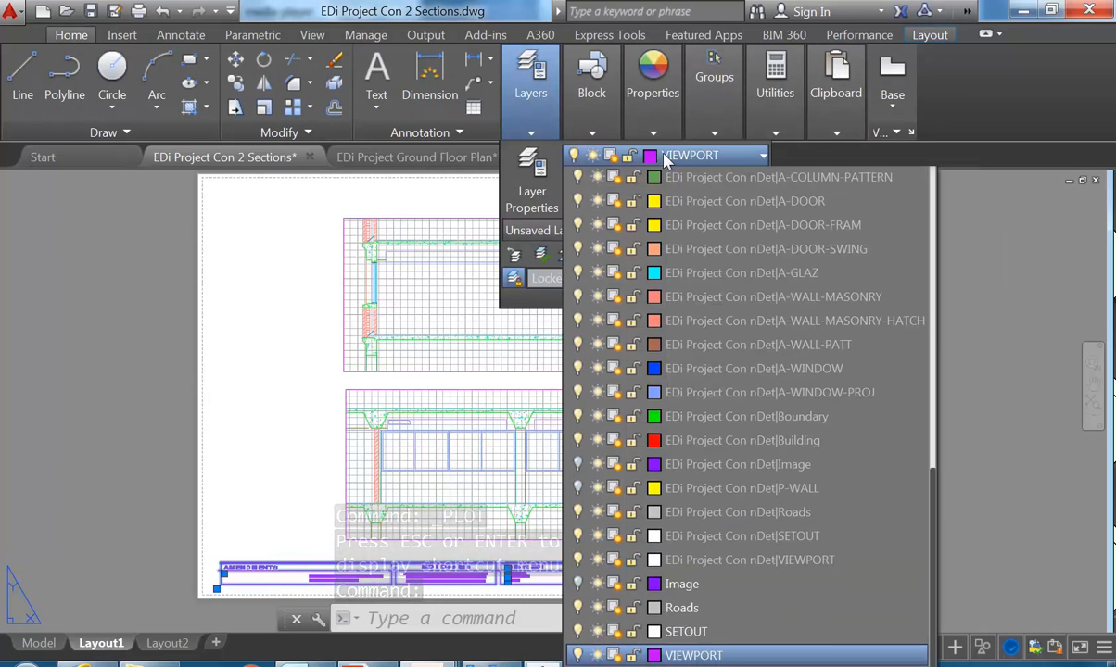
scroll(707, 529, up, 7)
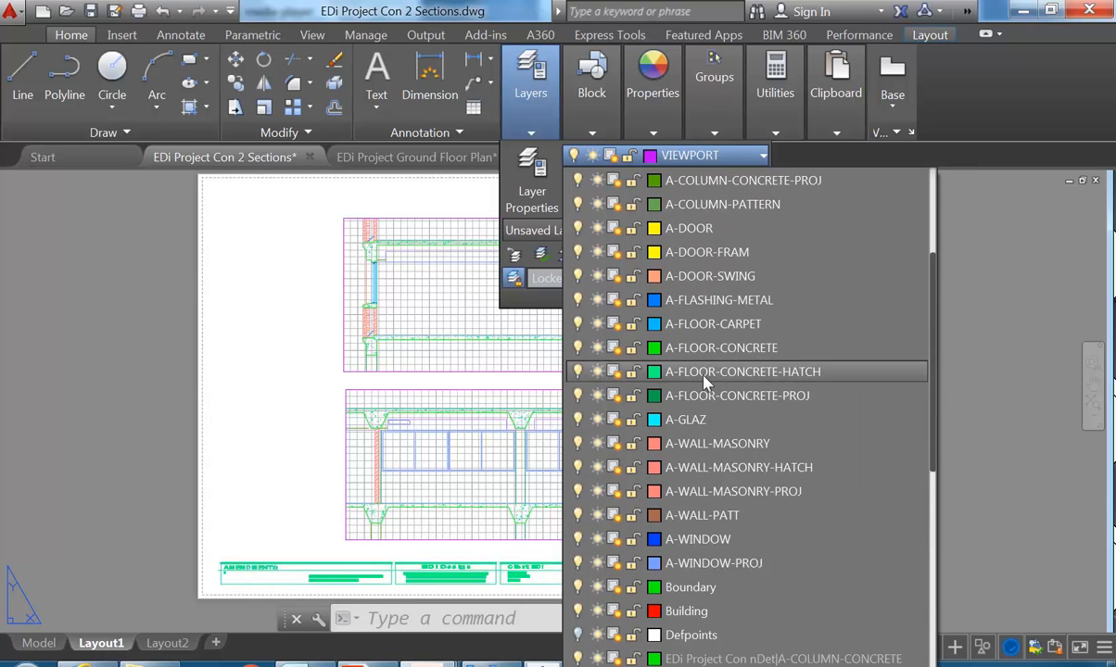
scroll(723, 466, up, 3)
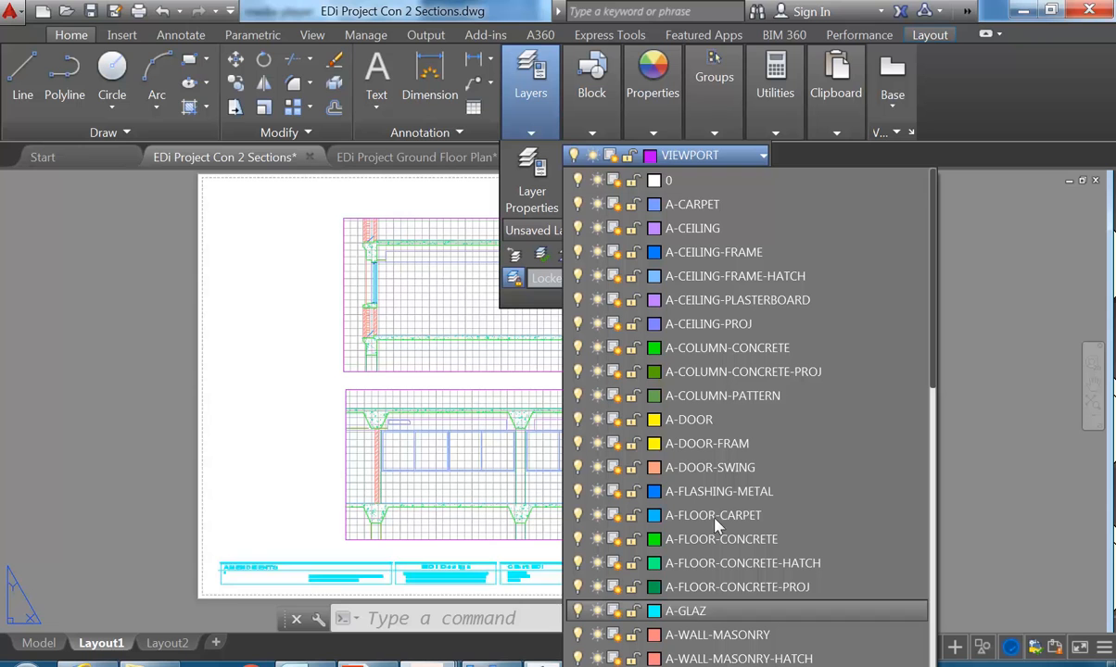
click(697, 184)
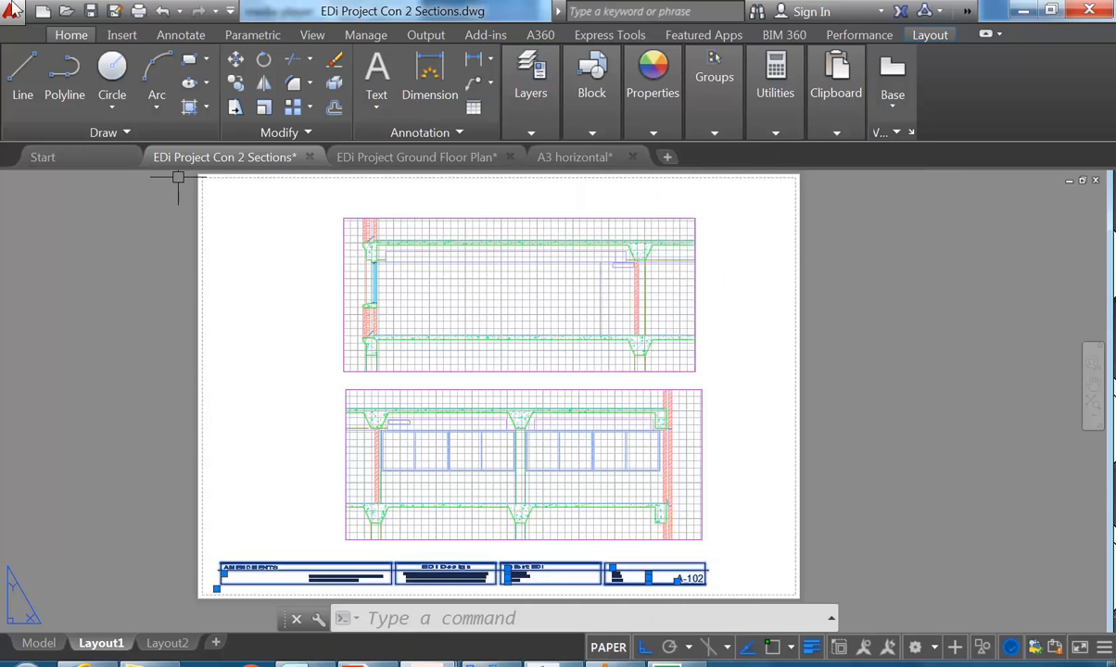
Preview the sections layout as a plot, inspect the lower section and title block, and exit without printing
click(13, 9)
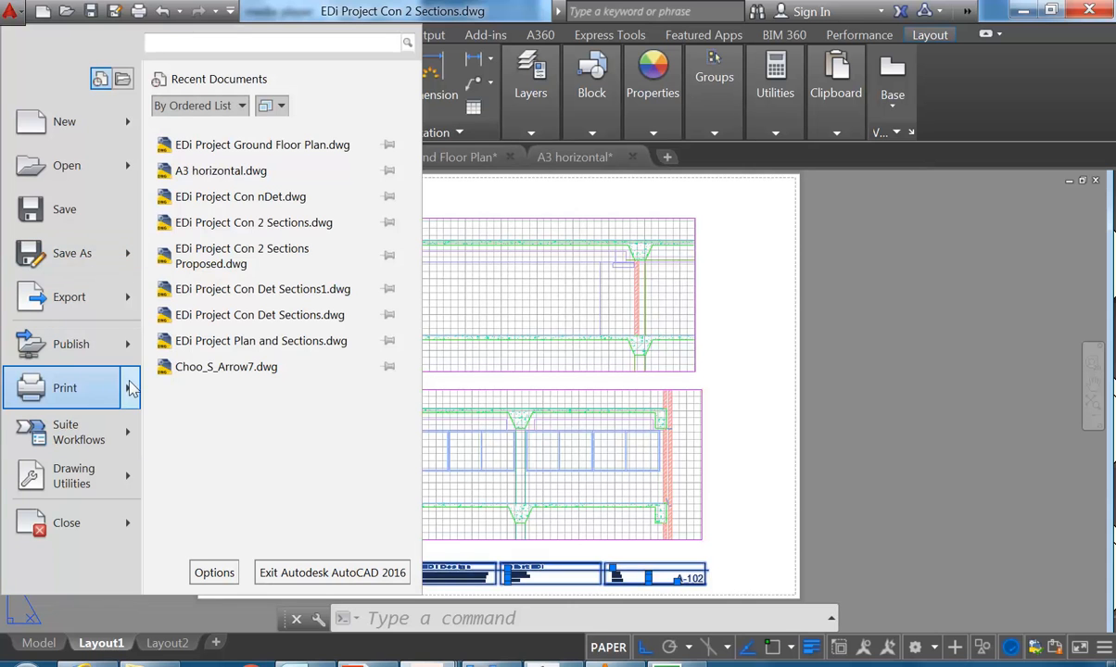
mouse_move(131, 389)
click(242, 254)
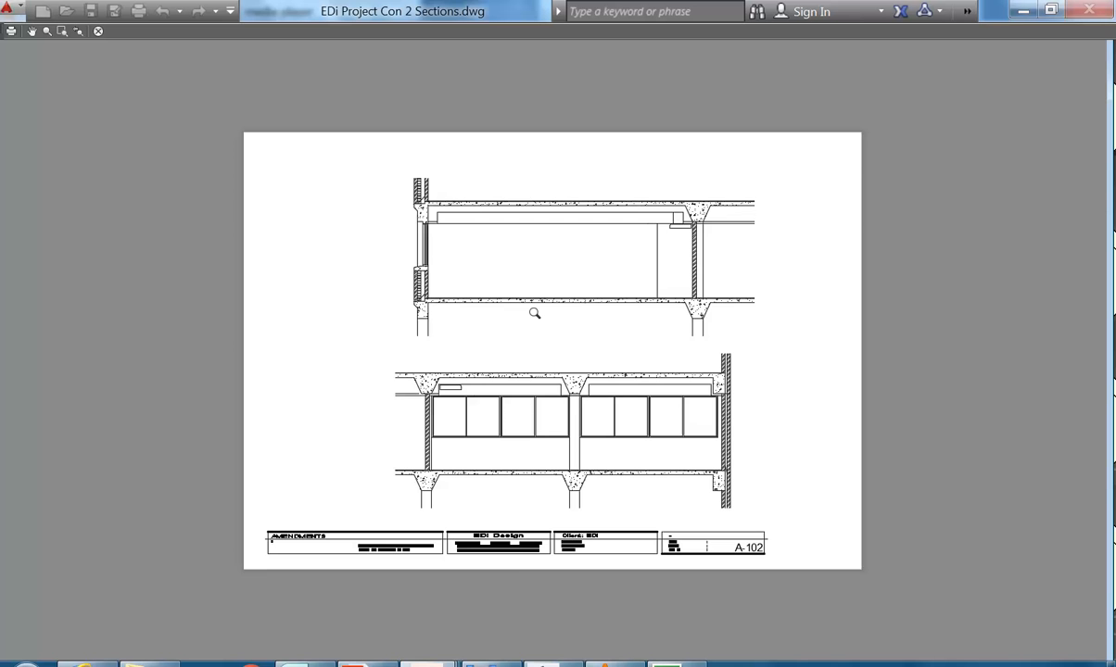
scroll(510, 554, up, 2)
scroll(495, 399, down, 1)
middle_drag(495, 440, 509, 479)
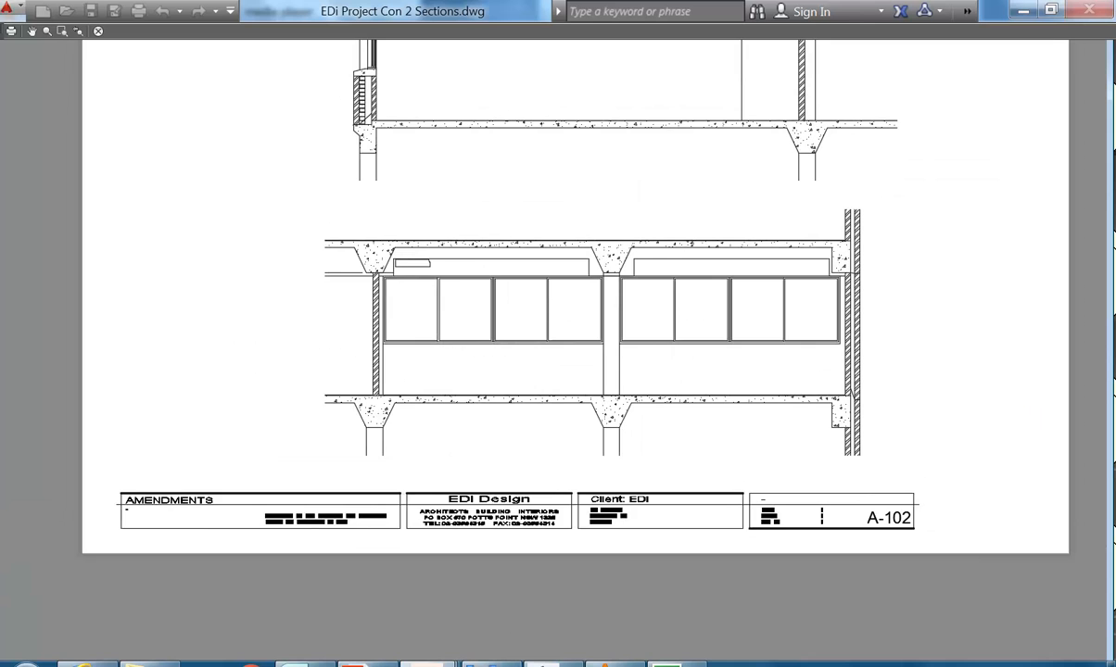
scroll(420, 402, down, 1)
scroll(383, 369, down, 1)
scroll(366, 319, up, 1)
right_click(389, 332)
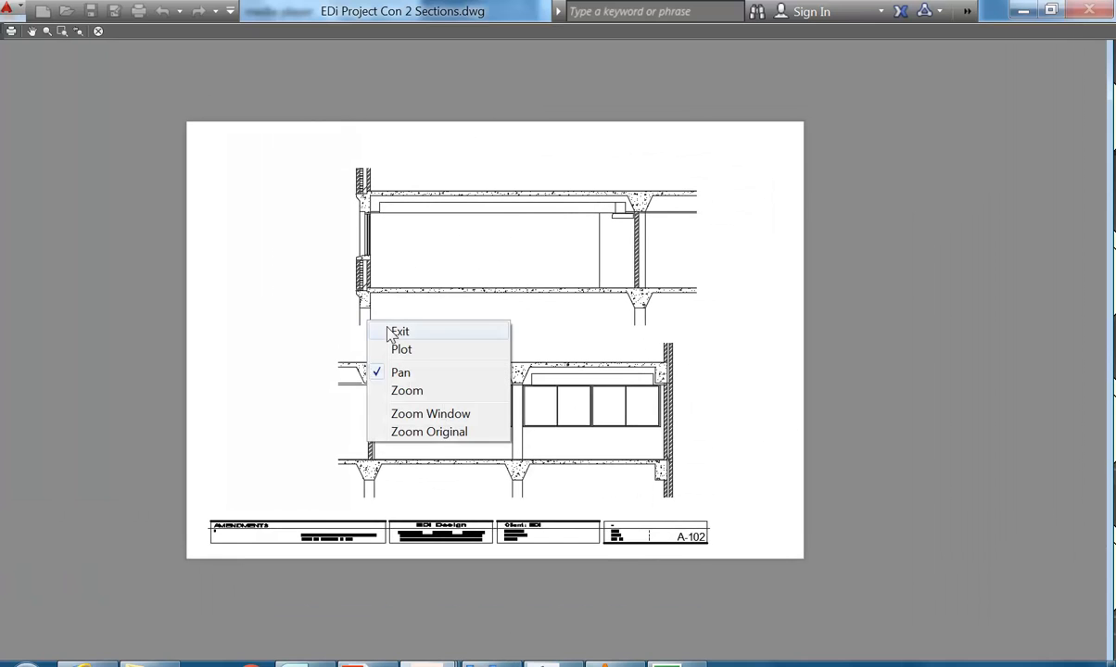
click(394, 331)
Move the title block a short distance to the right along the lower edge of the sections sheet
middle_drag(610, 485, 472, 484)
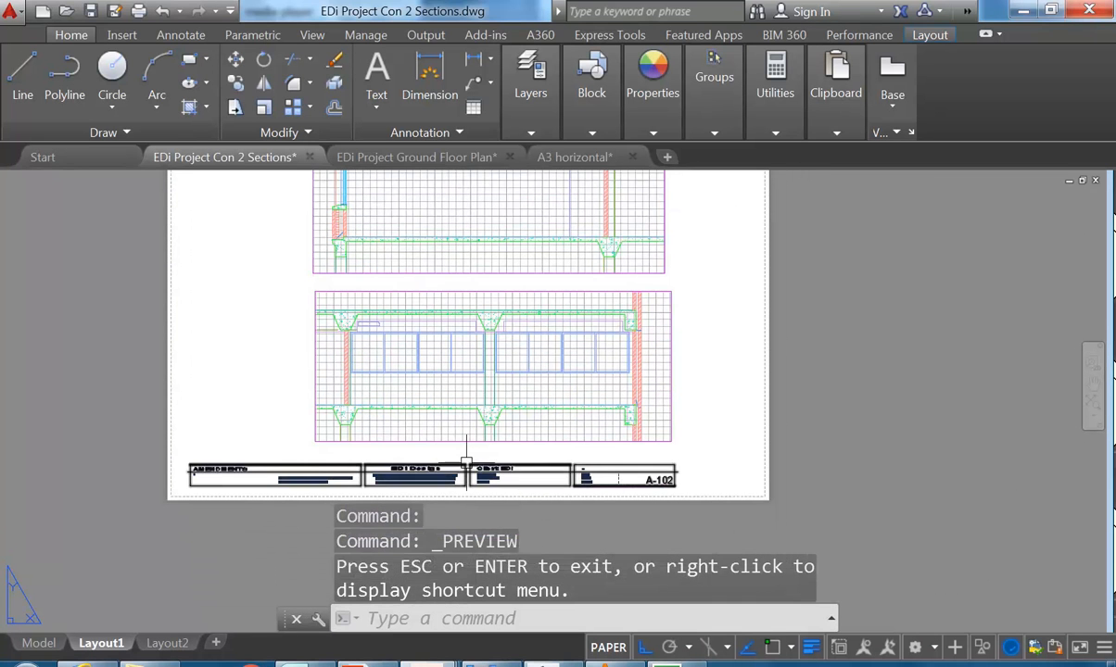
click(235, 59)
click(215, 399)
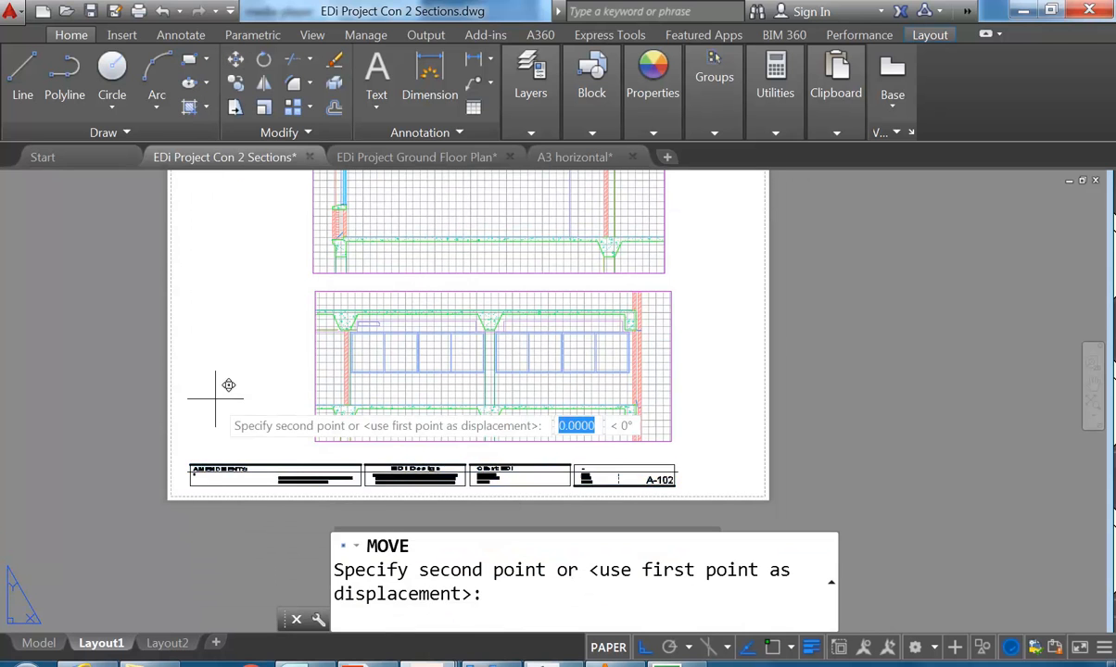
click(264, 394)
middle_drag(290, 391, 268, 418)
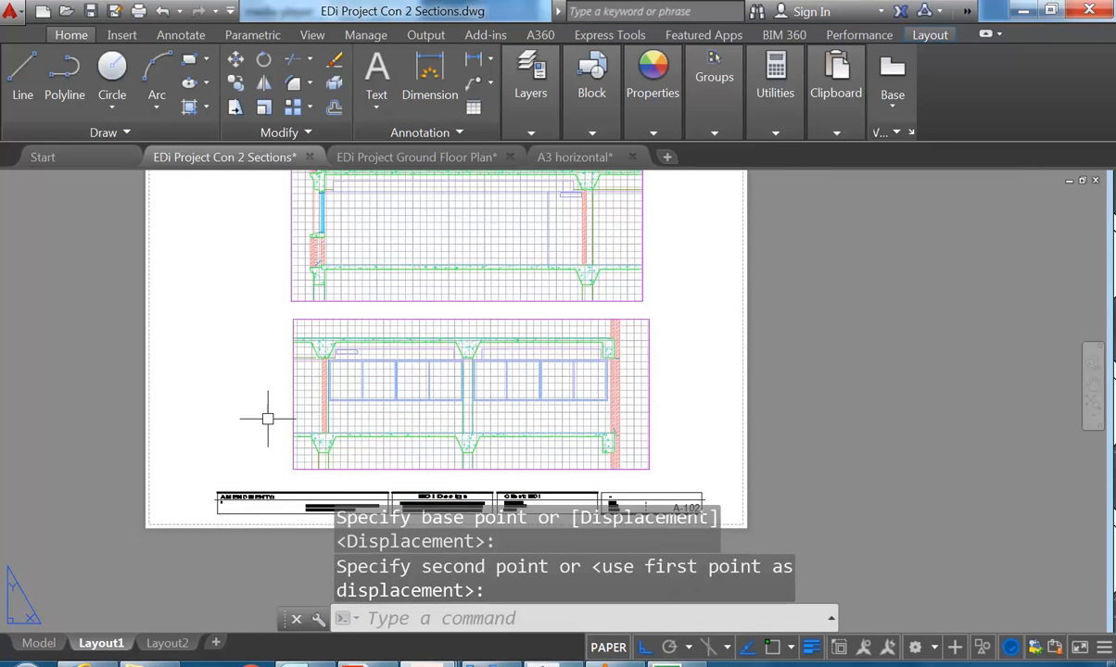
In the EDi Project Ground Floor Plan drawing, move the title block about 30 units horizontally to the right below the floor plan viewport
click(435, 159)
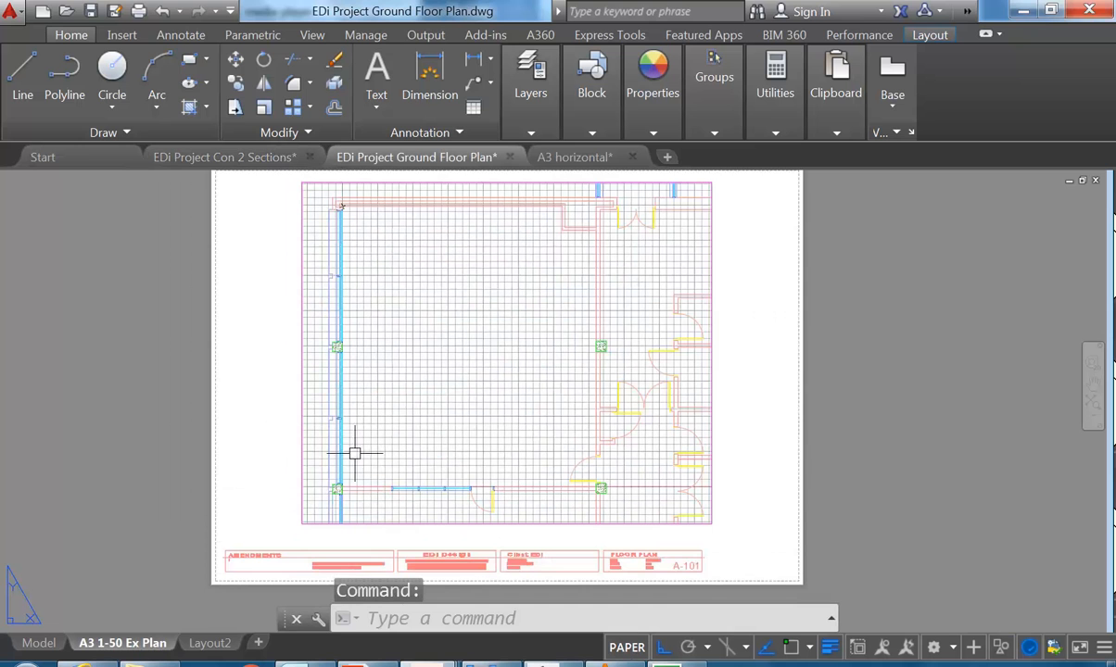
click(413, 545)
middle_drag(418, 531, 394, 440)
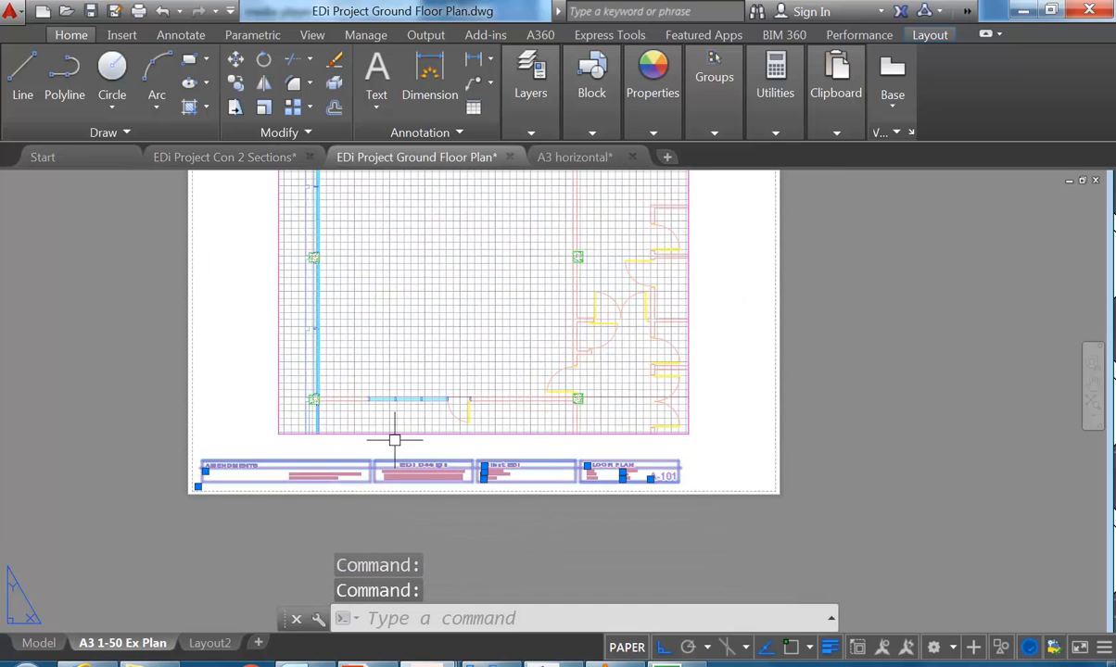
text(m)
key(Return)
scroll(426, 468, up, 4)
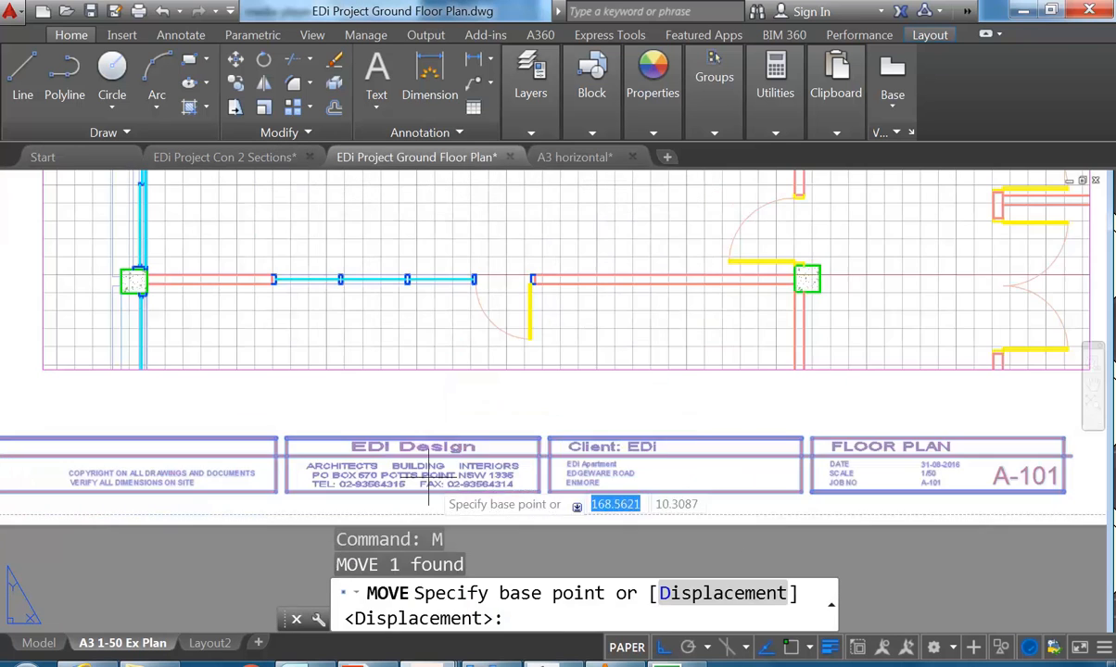
click(386, 414)
scroll(501, 393, down, 2)
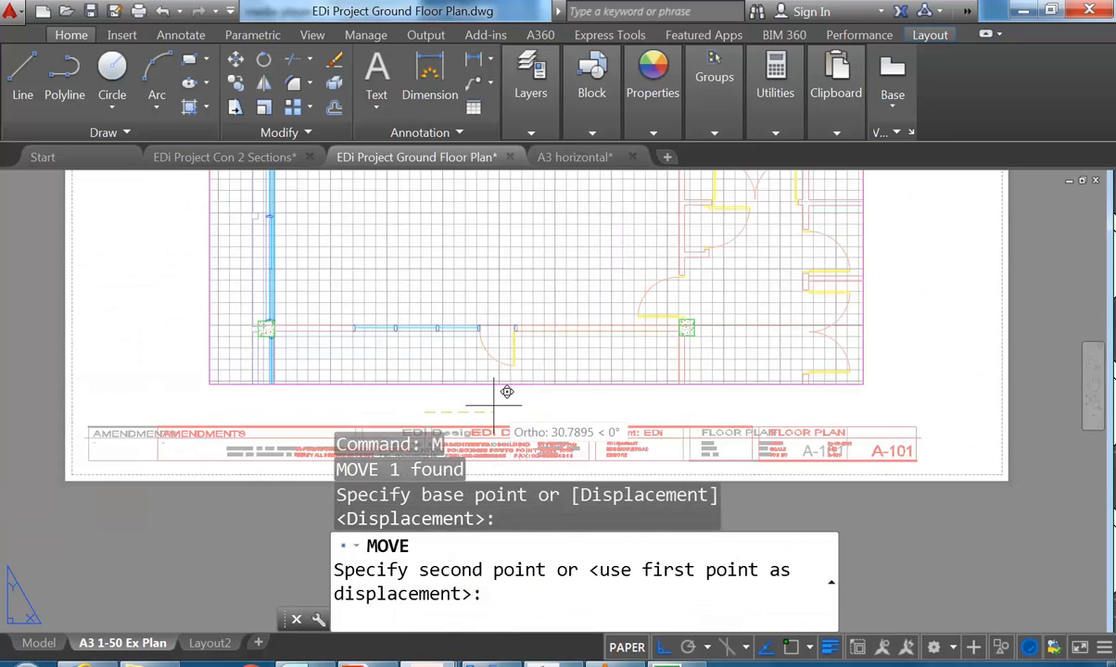
click(487, 410)
scroll(435, 376, down, 4)
middle_drag(423, 373, 418, 438)
scroll(365, 439, up, 3)
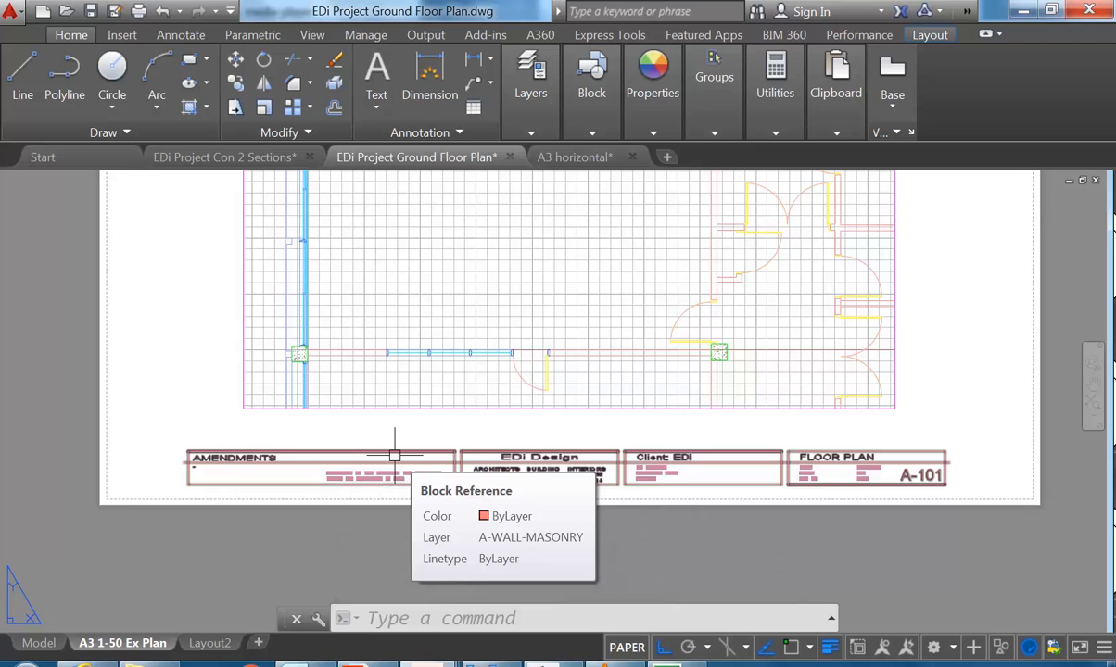
Copy the floor plan's title block to the clipboard with base point 0,0
click(394, 455)
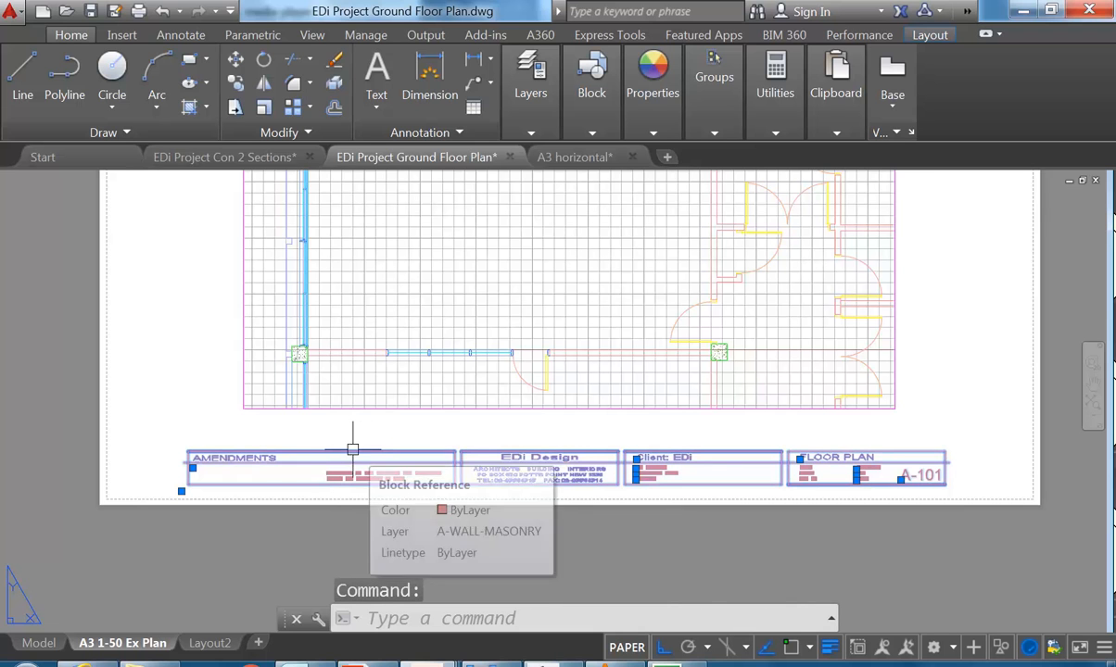
right_click(353, 450)
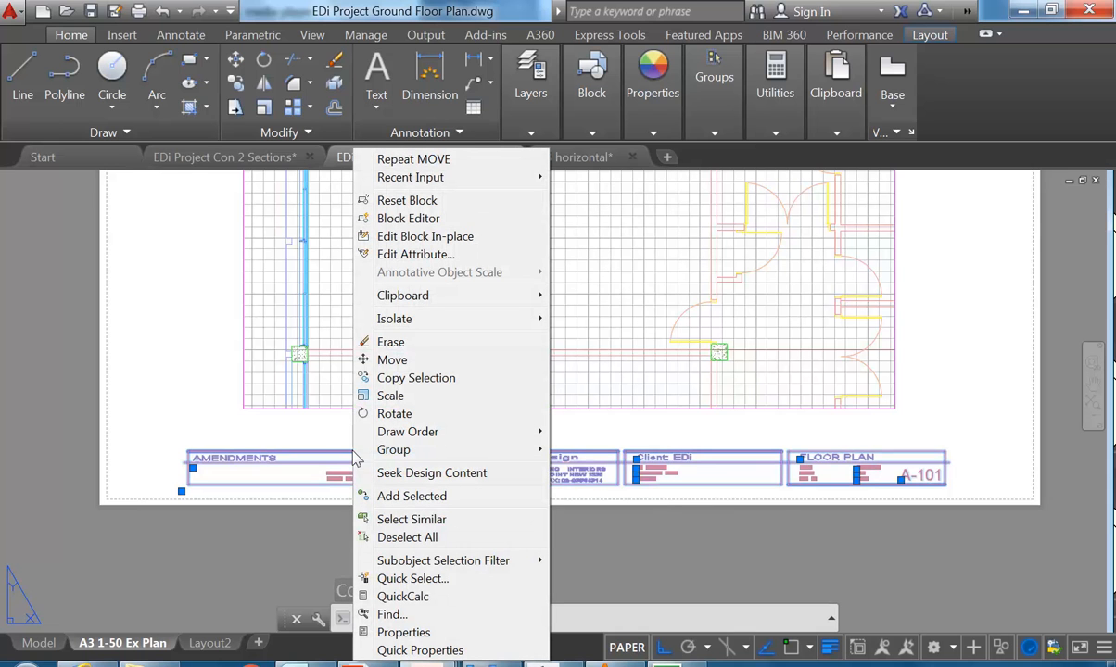
mouse_move(425, 299)
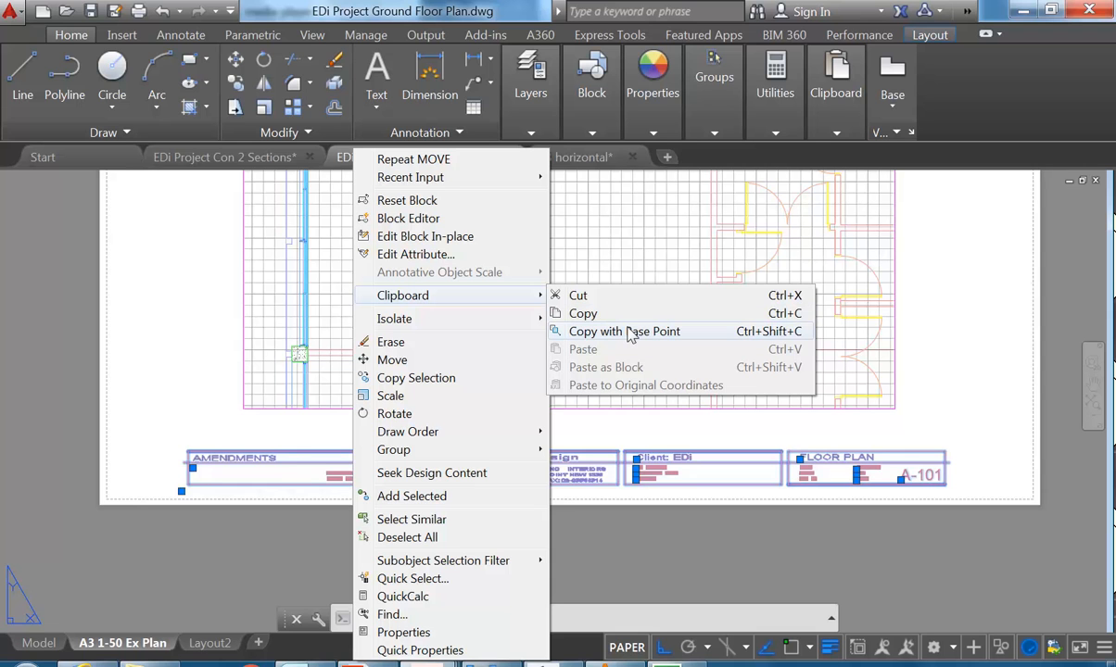
click(631, 334)
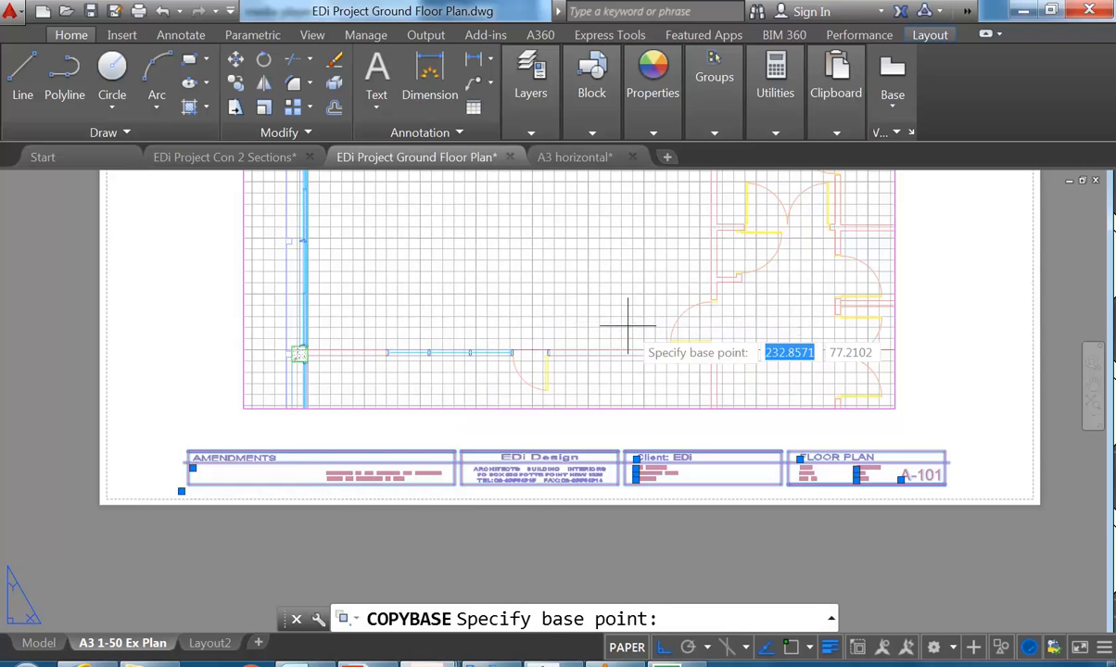
text(0,0)
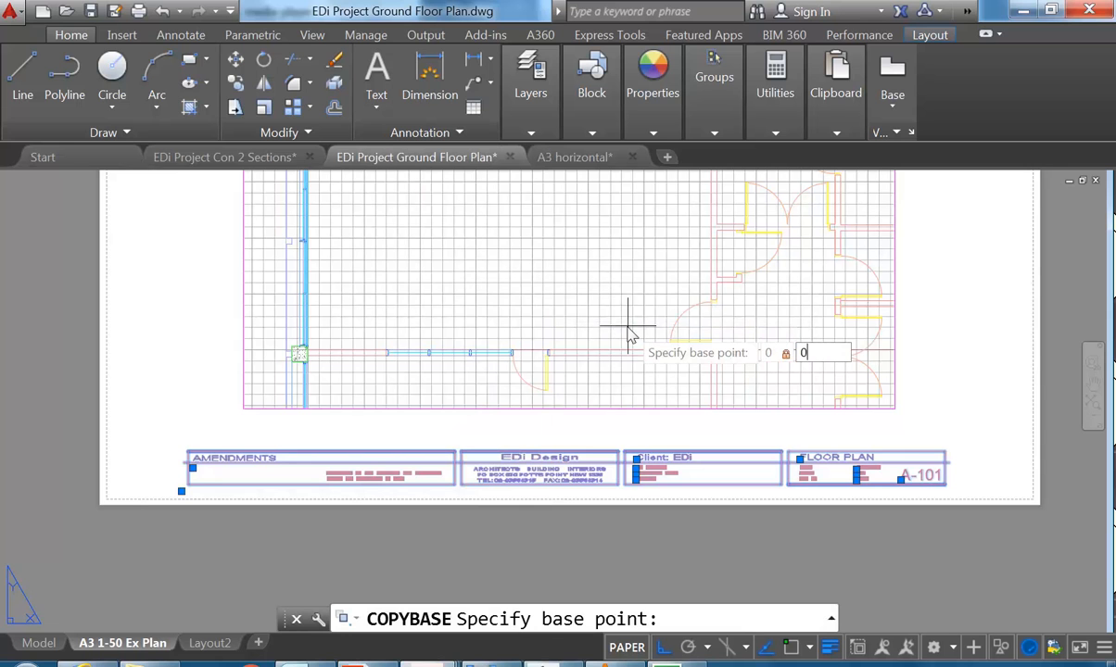
key(Return)
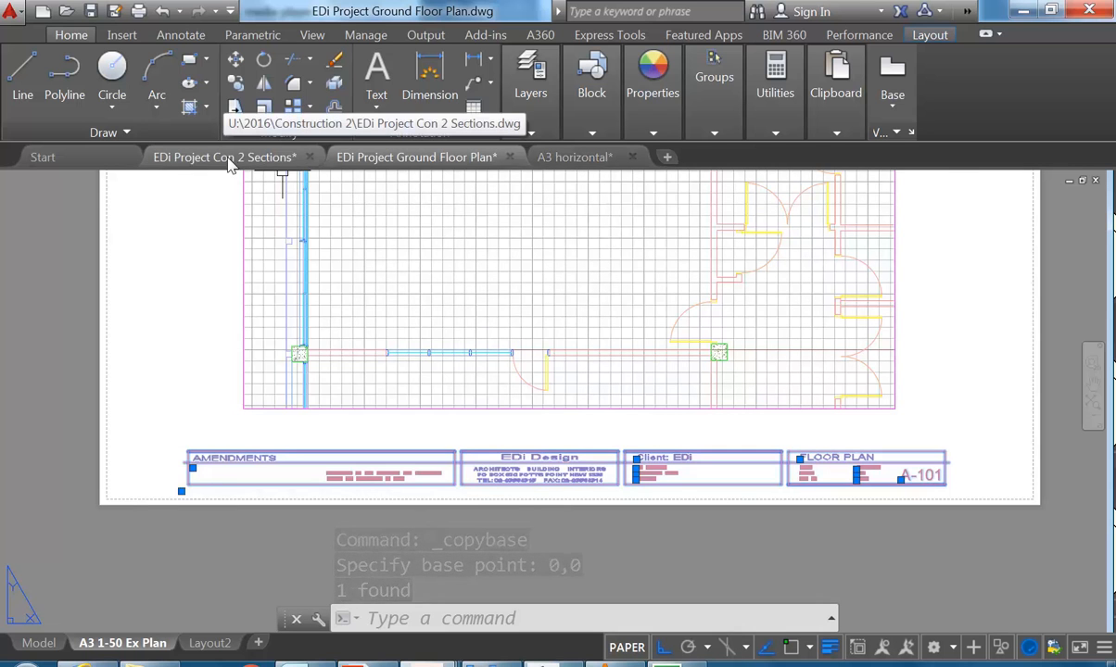
Return to the EDi Project Con 2 Sections drawing and erase the existing title block from Layout1
click(264, 278)
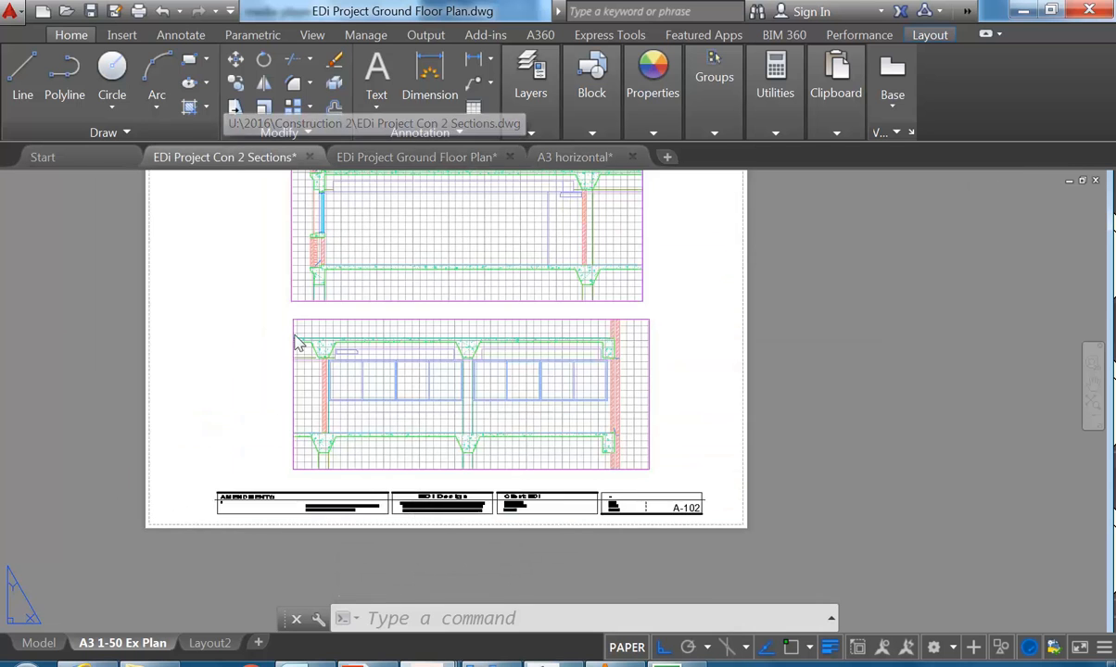
click(372, 502)
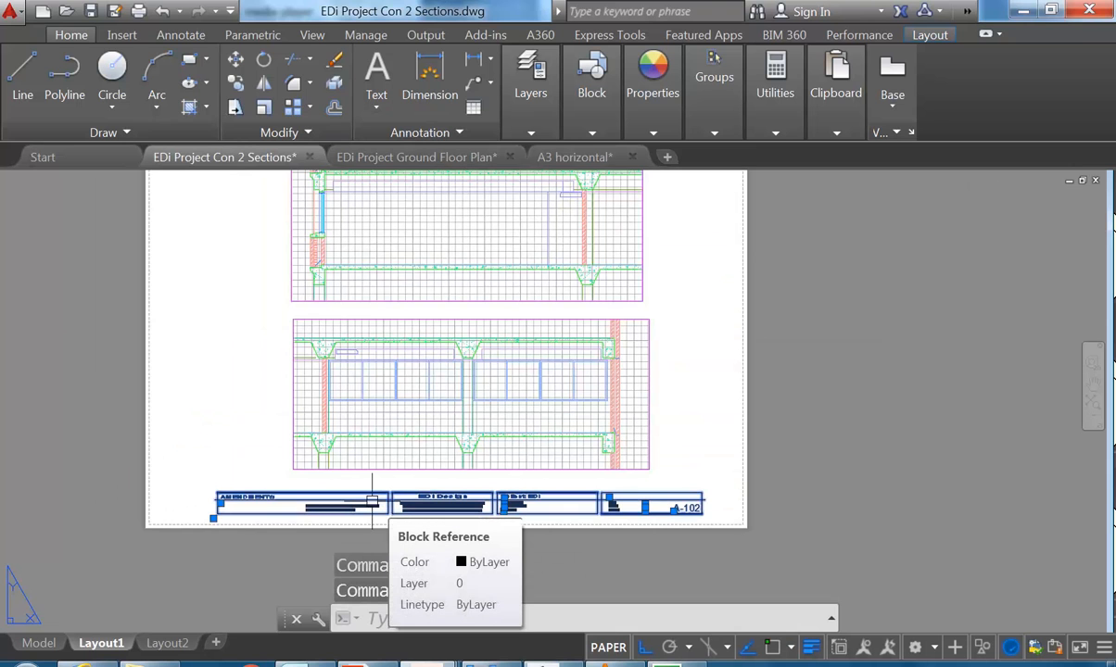
key(Delete)
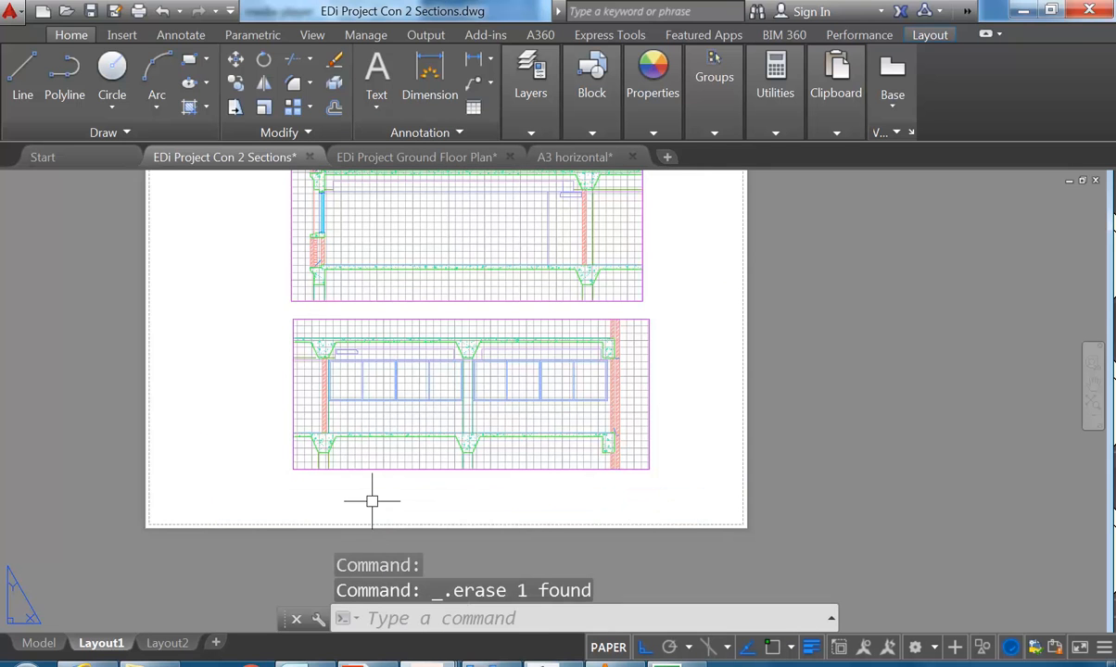
Paste the copied title block onto the sections sheet at insertion point 0,0
right_click(290, 352)
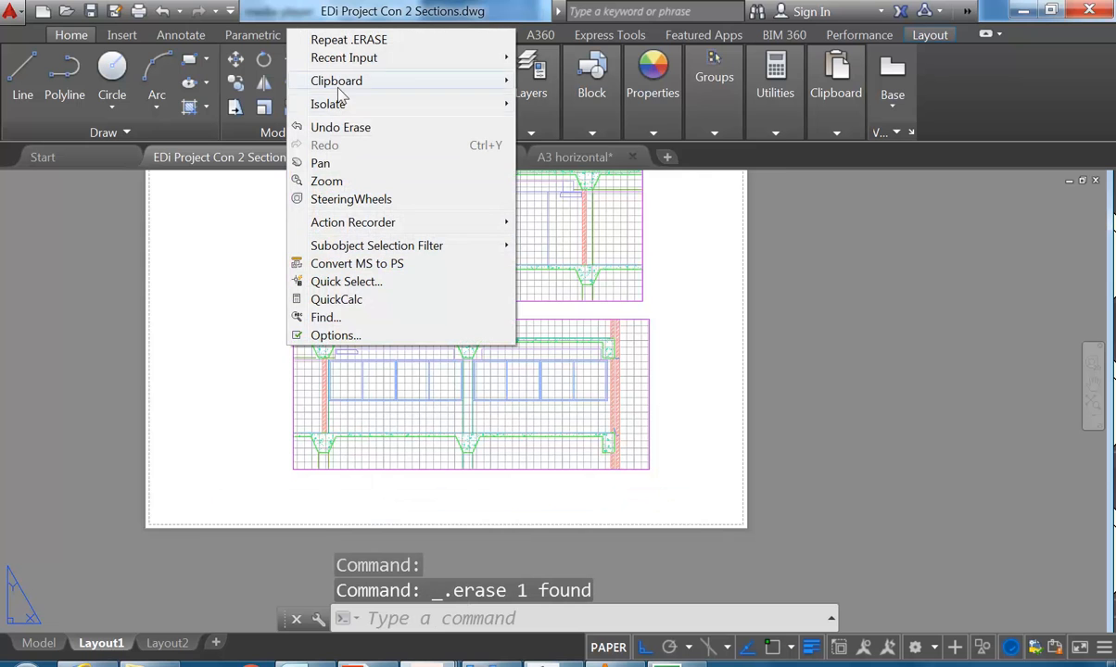
mouse_move(398, 80)
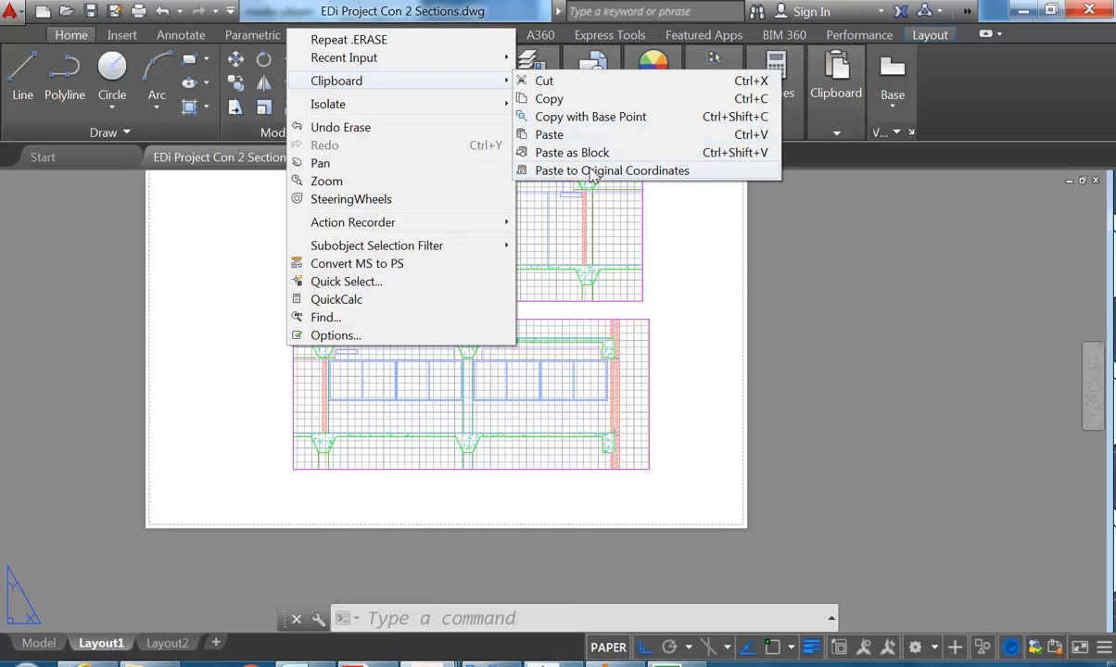
click(550, 134)
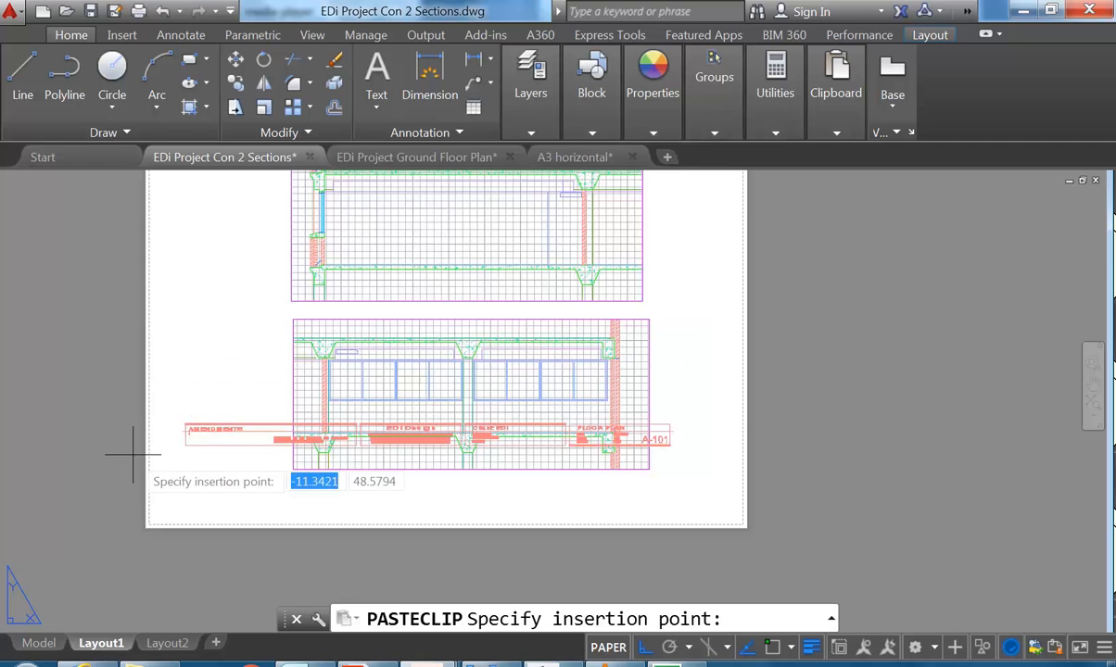
text(0,0)
key(Return)
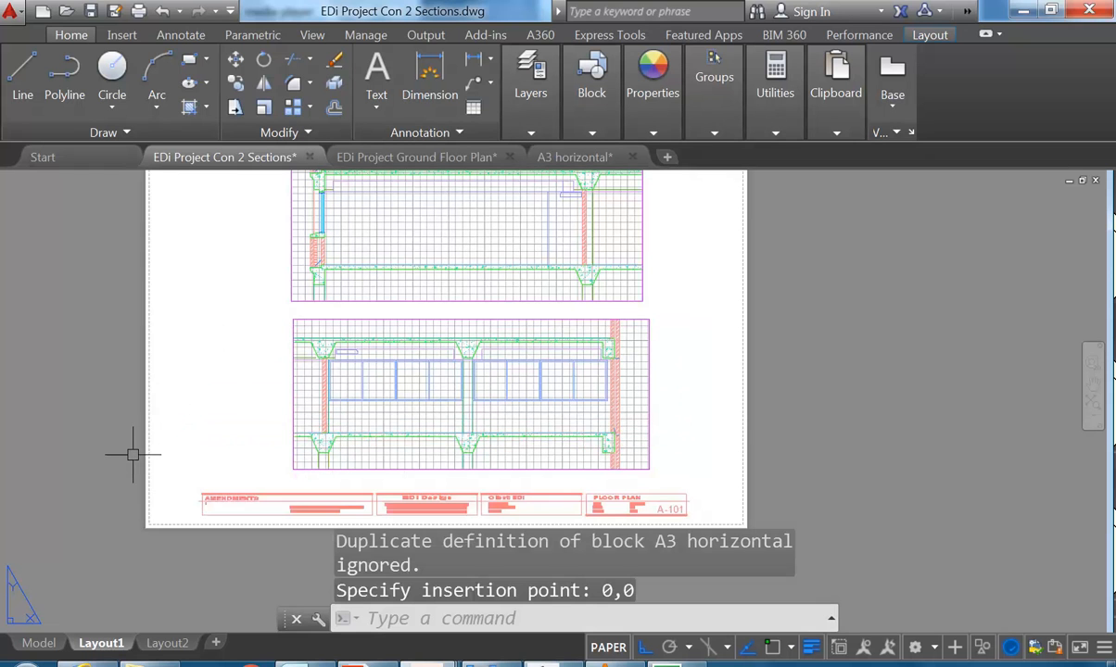
Change the pasted title block's drawing name attribute to SECTION
scroll(343, 481, up, 3)
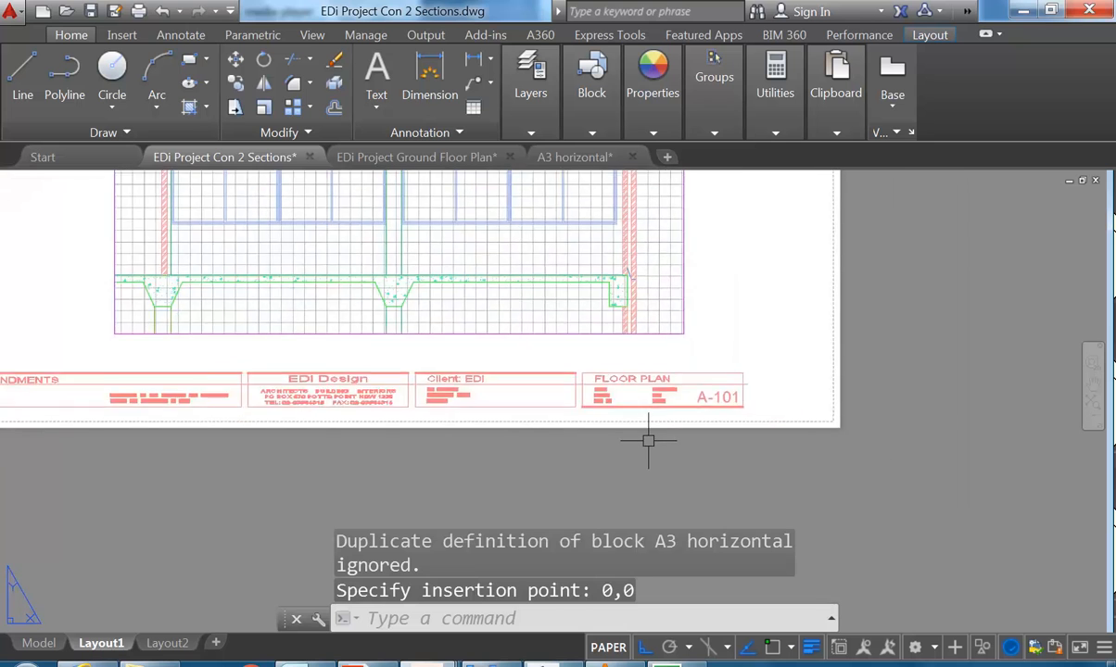
scroll(648, 441, up, 2)
scroll(651, 439, up, 4)
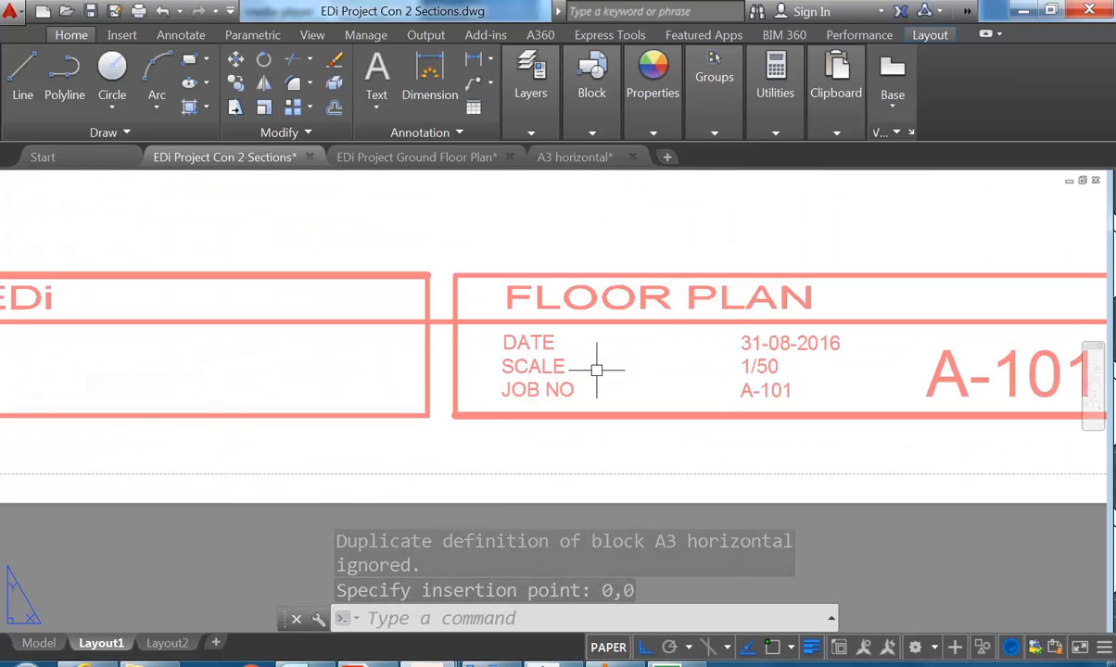
scroll(508, 326, down, 1)
scroll(508, 331, up, 1)
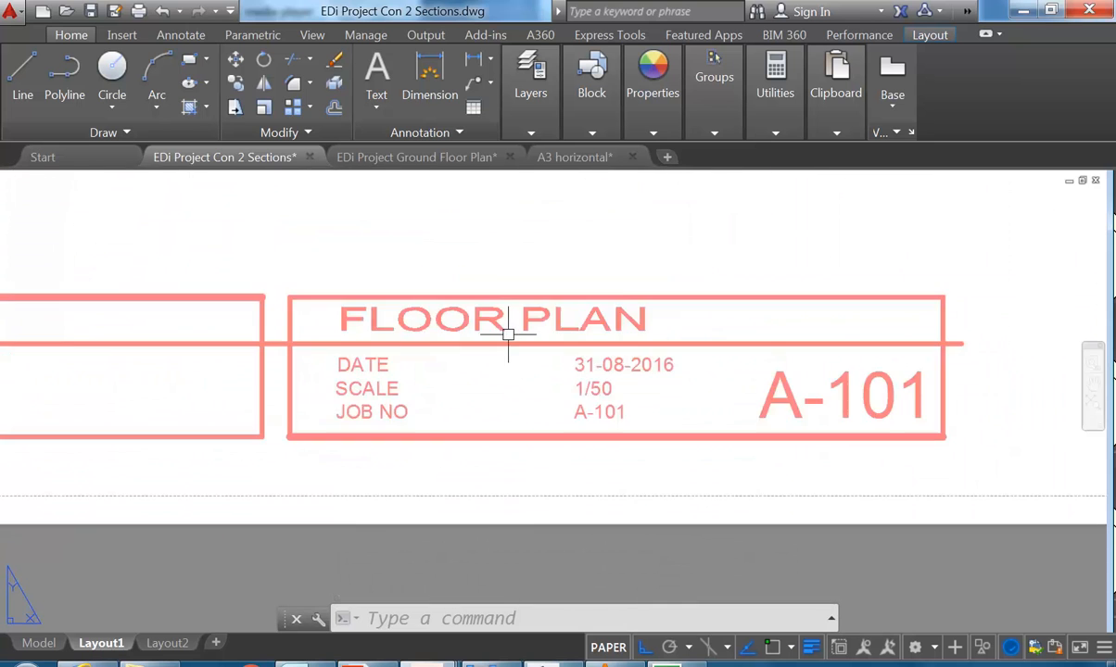
double_click(446, 308)
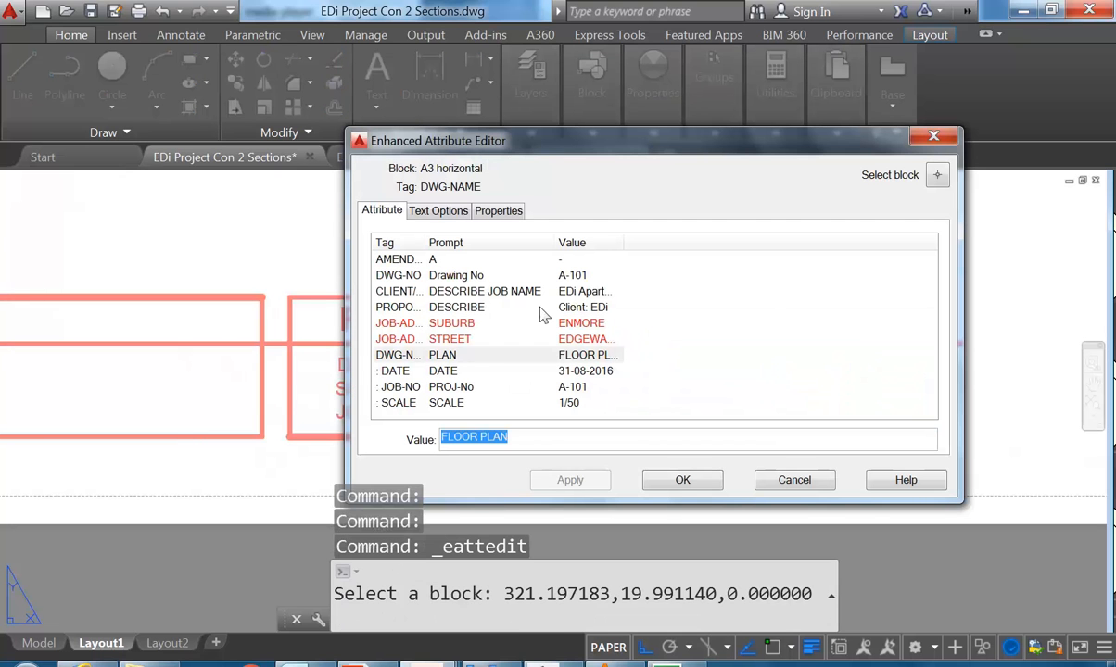
text(Secti)
key(BackSpace)
key(BackSpace)
key(BackSpace)
key(BackSpace)
key(BackSpace)
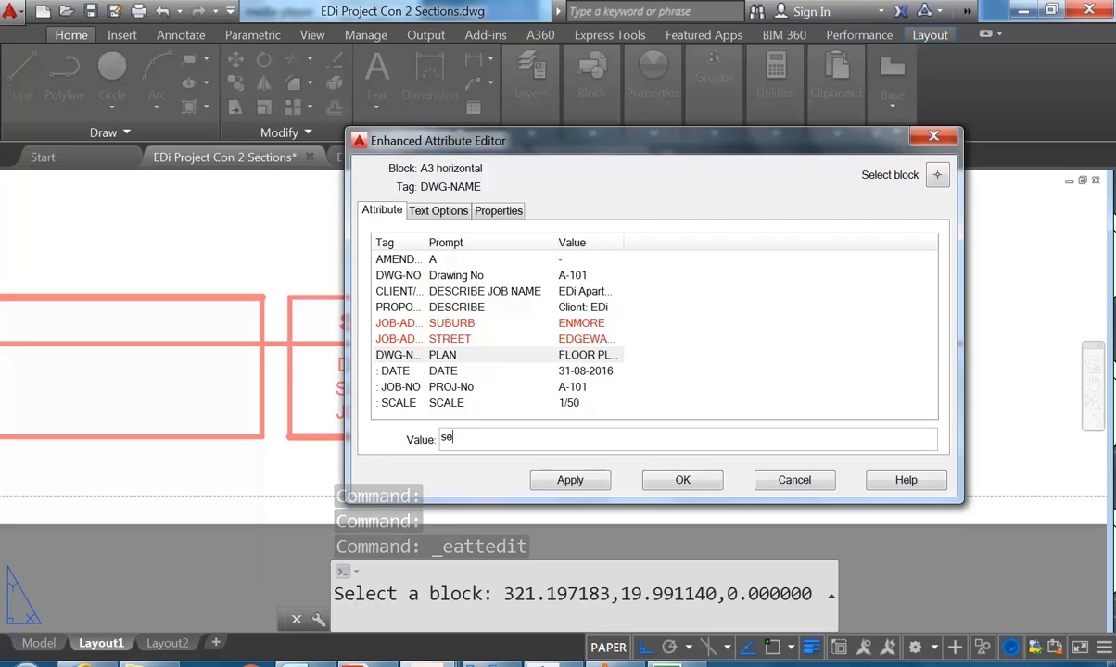
text(SECTION)
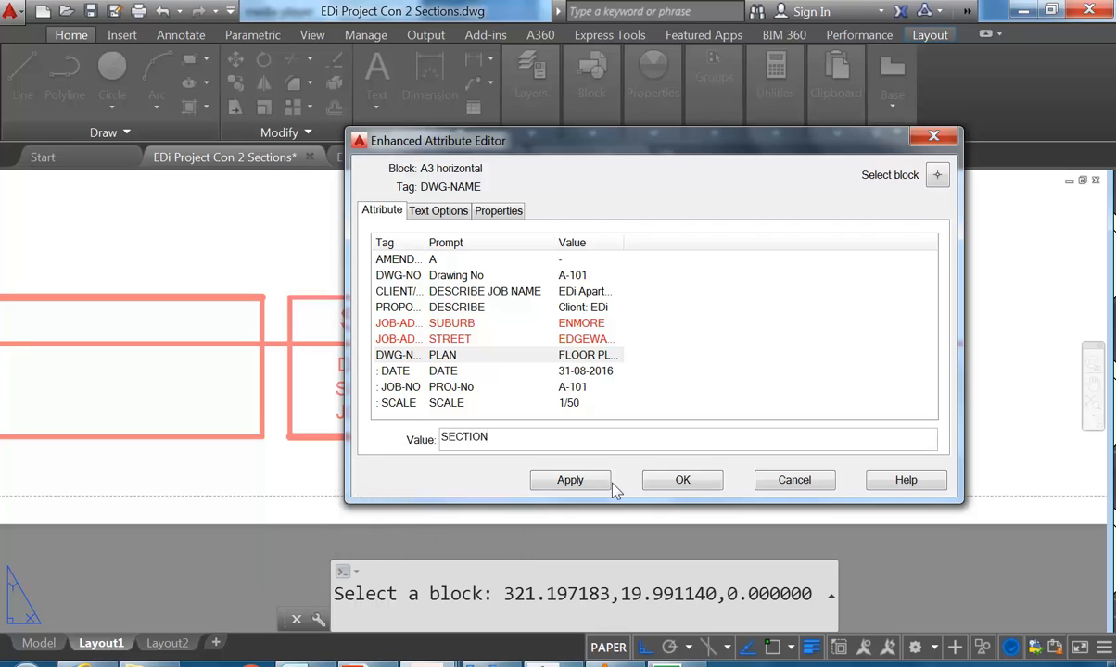
click(691, 483)
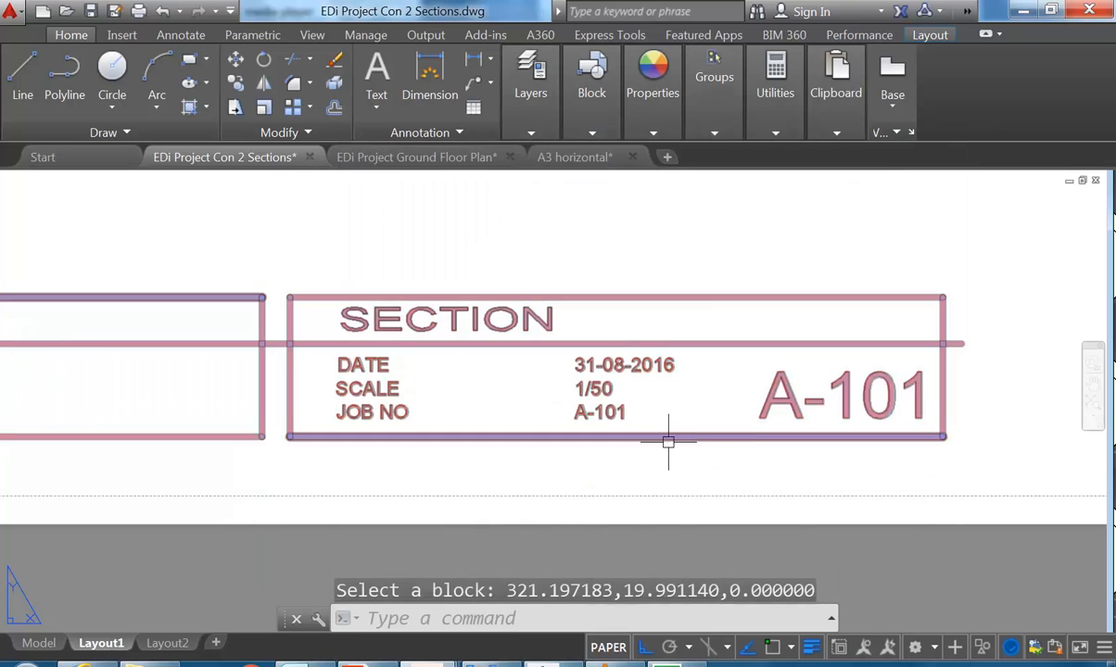
Set the title block's drawing number attribute to A-102
double_click(816, 396)
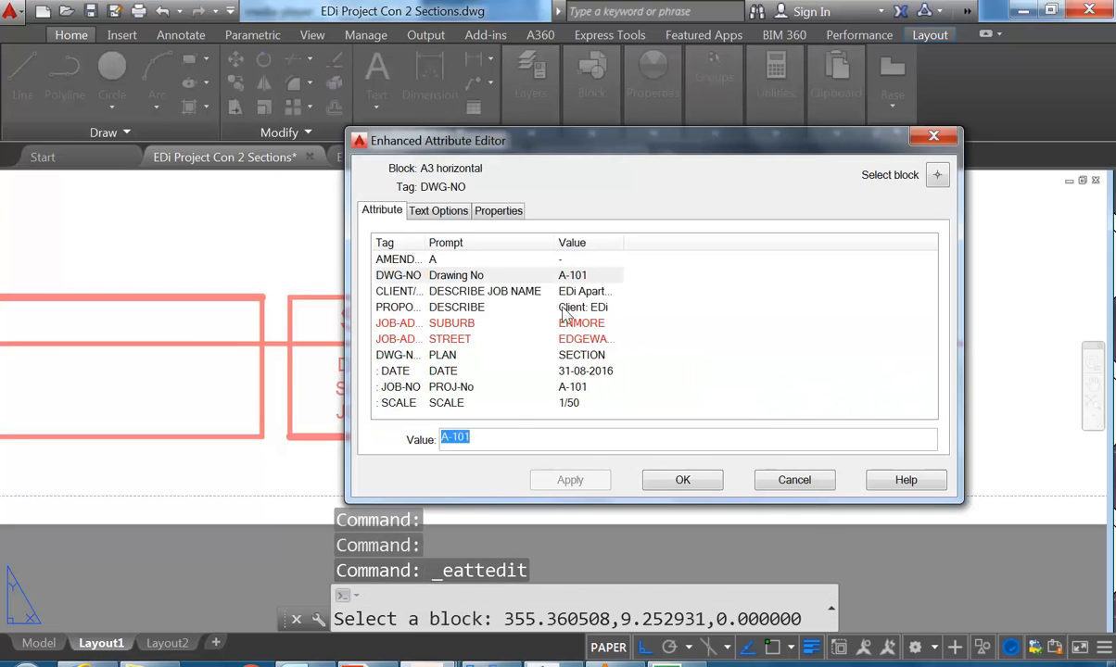
click(506, 436)
click(682, 481)
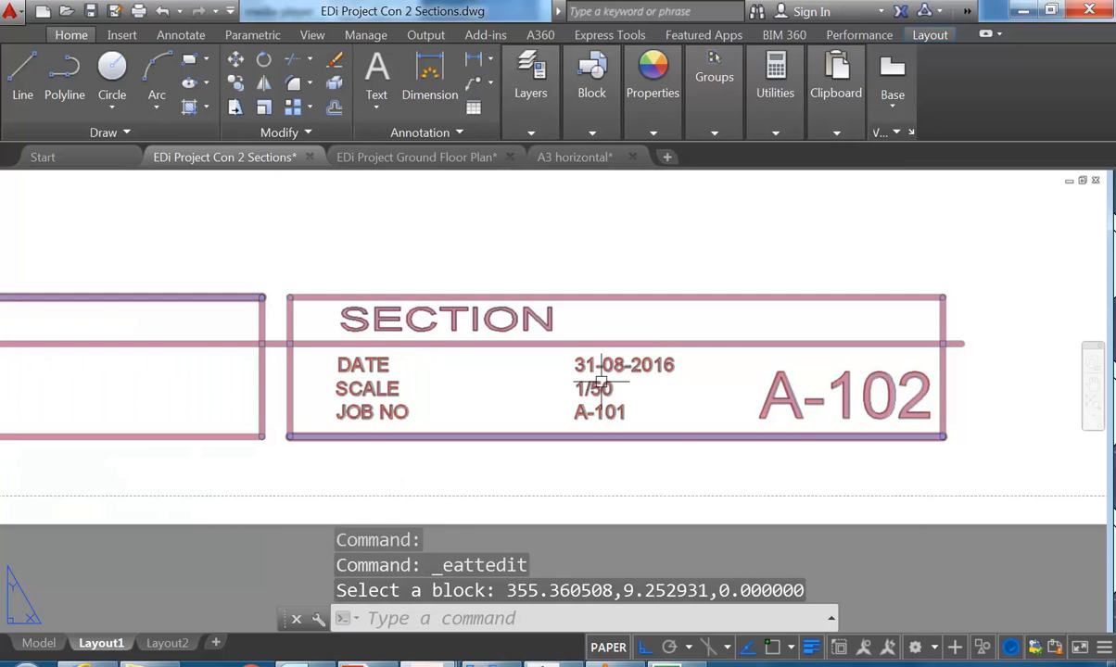
scroll(601, 380, down, 4)
scroll(627, 398, up, 1)
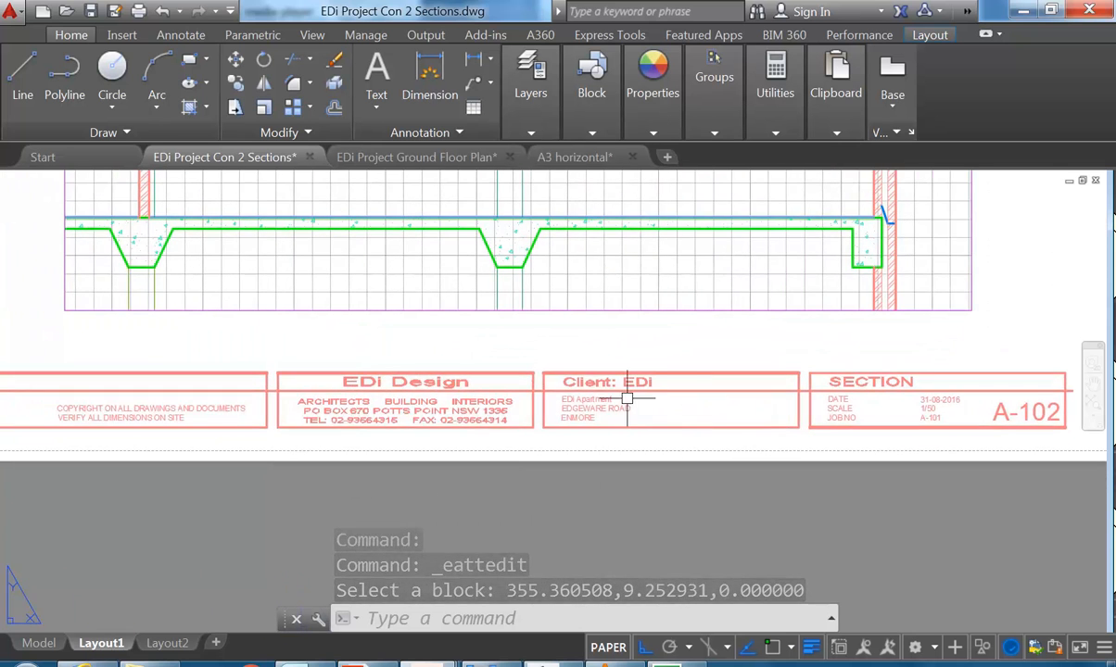
Select the A-102 title block on the sections sheet and open Write Block for it
scroll(468, 424, down, 4)
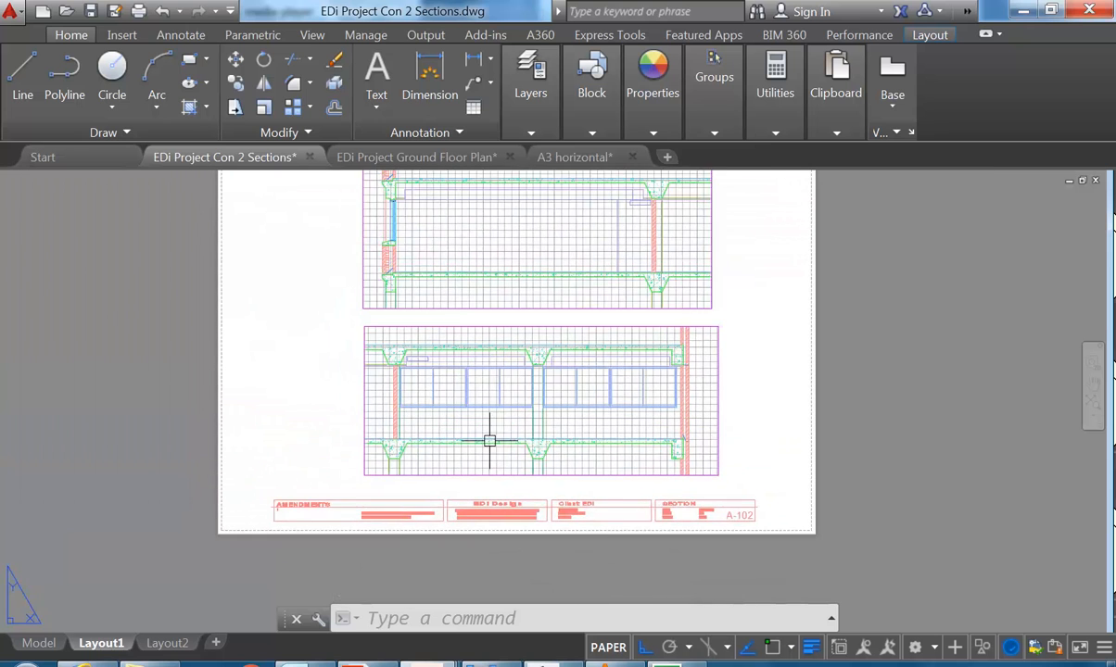
middle_drag(489, 441, 501, 485)
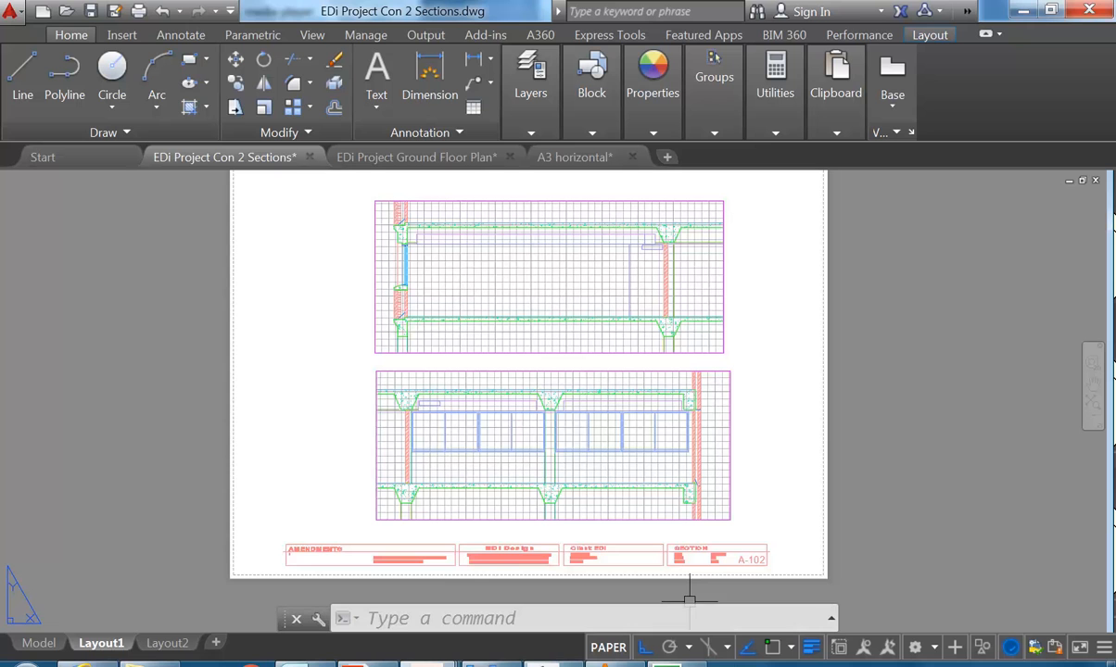
click(336, 545)
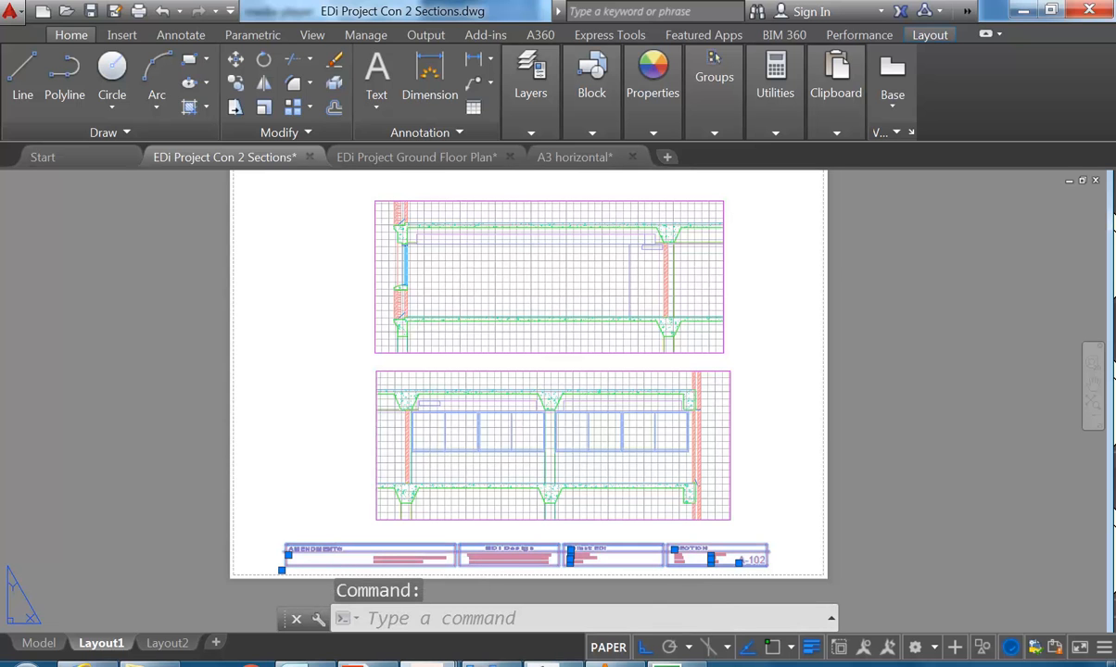
text(w)
key(Return)
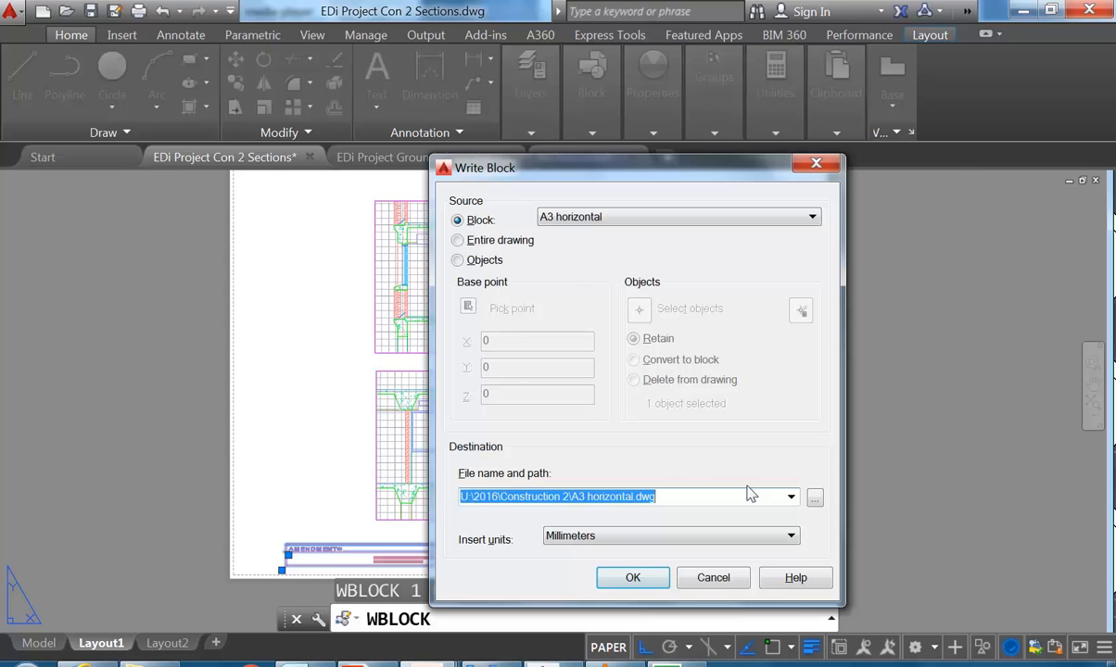
Set the block's destination folder to EDU_DC_InteriorDesign, Construction 2, CAD Resources on the StudentResources (P:) drive
click(815, 499)
click(527, 167)
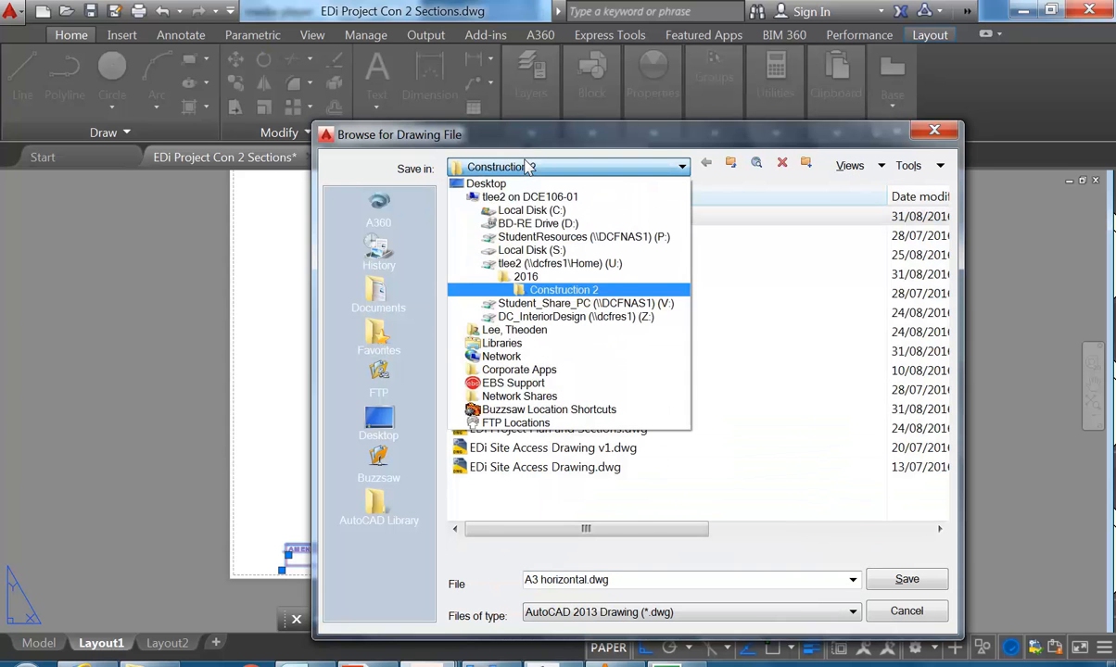
click(540, 227)
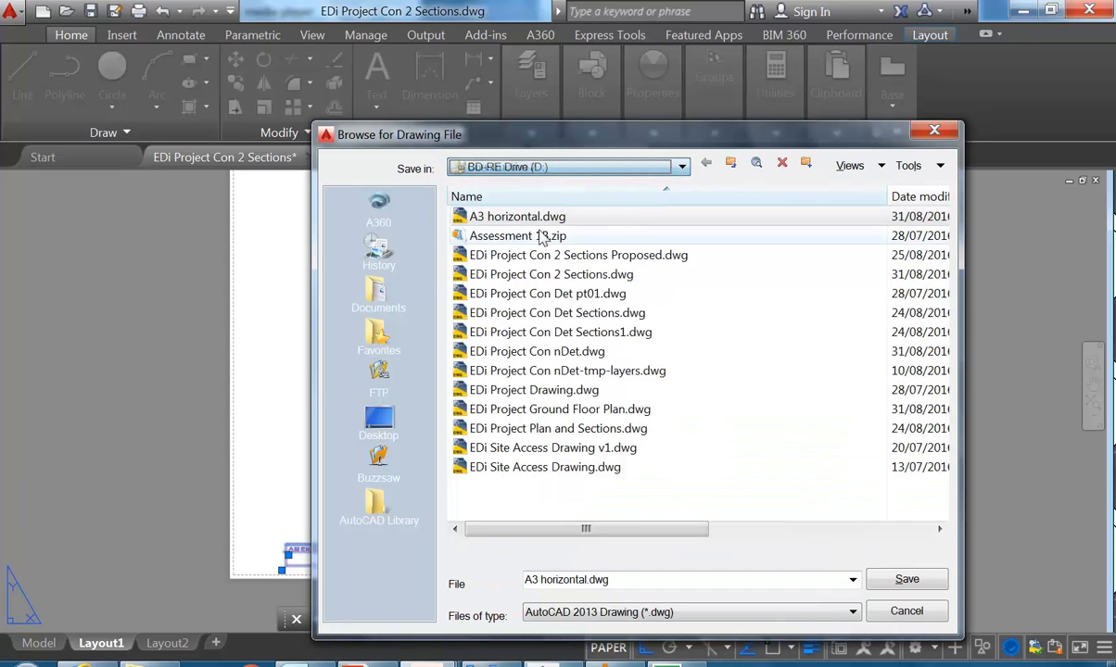
click(545, 165)
click(573, 238)
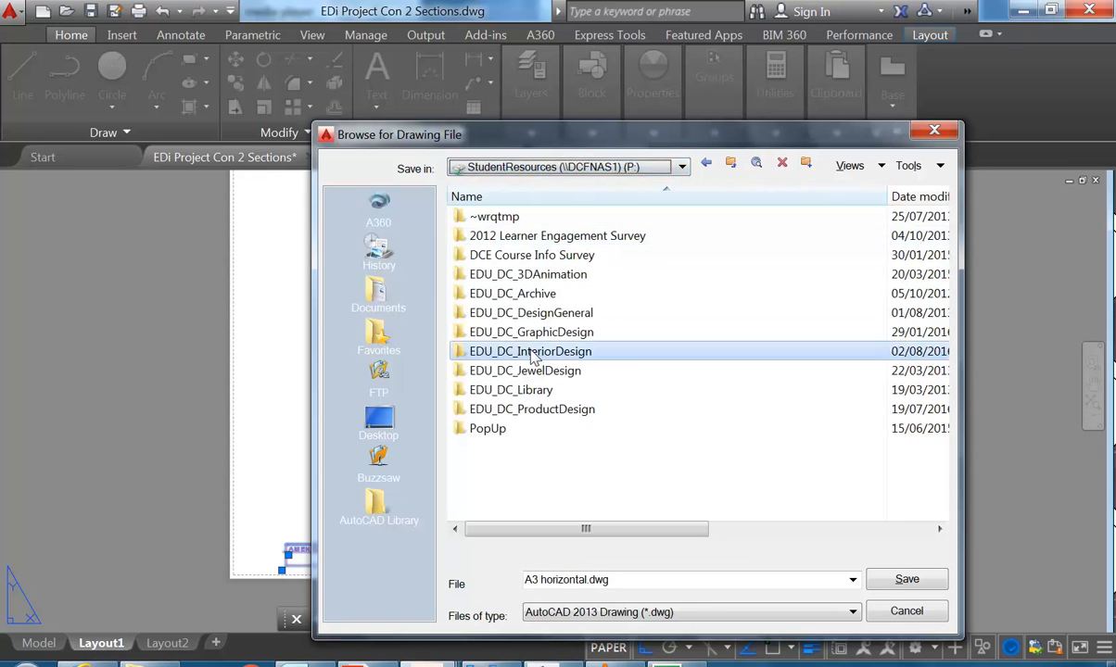
double_click(514, 350)
click(486, 505)
scroll(483, 398, down, 4)
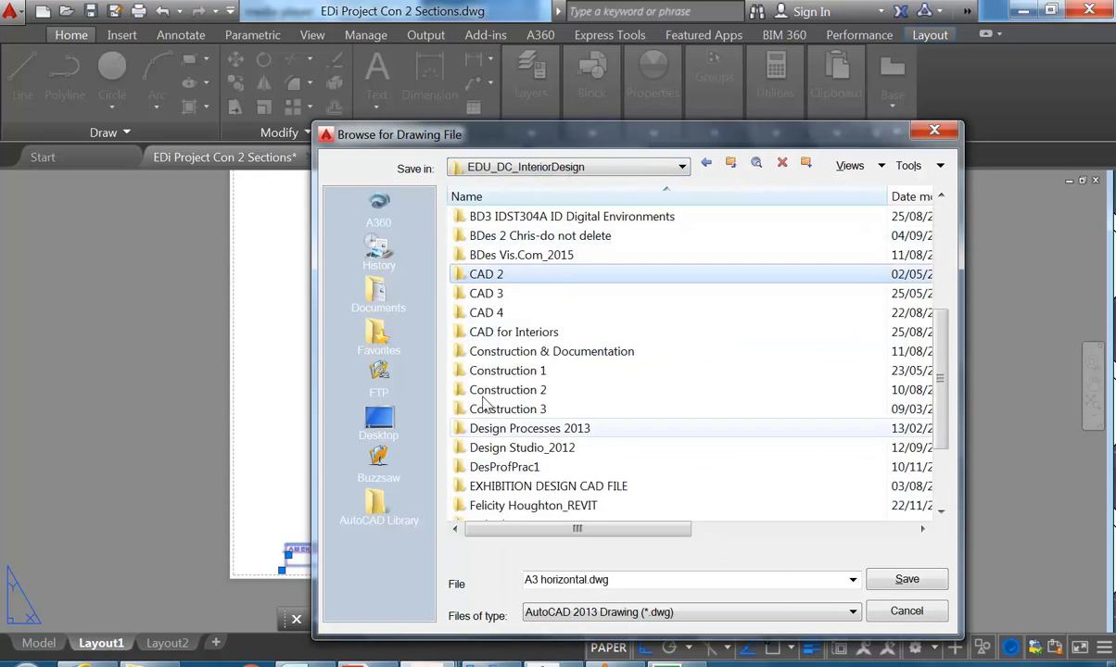
double_click(482, 393)
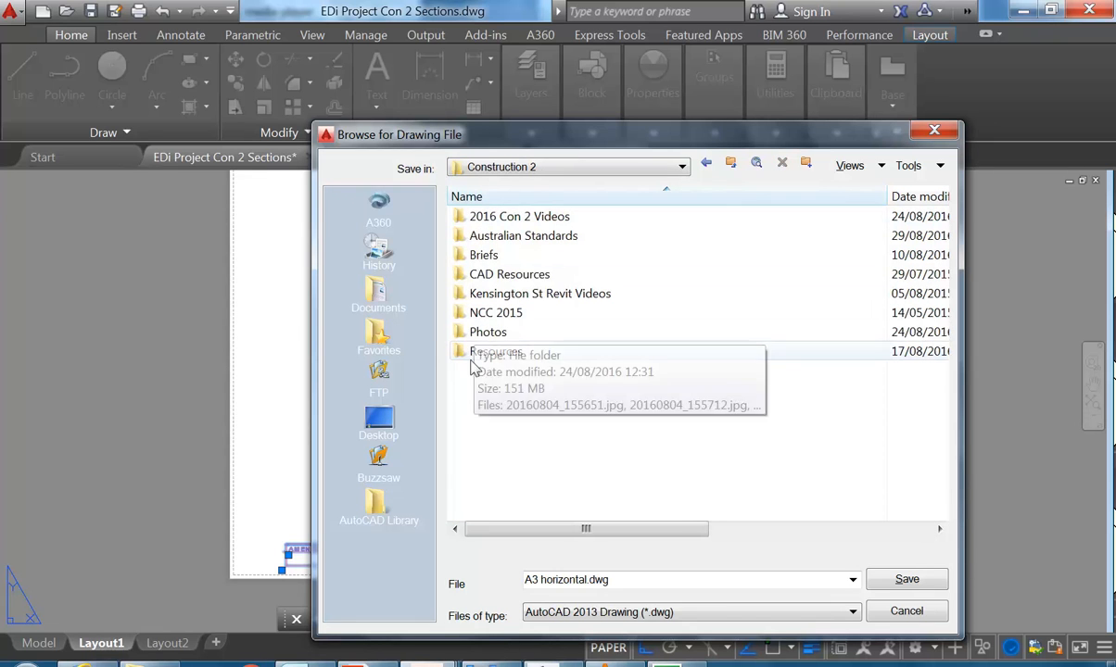
double_click(496, 274)
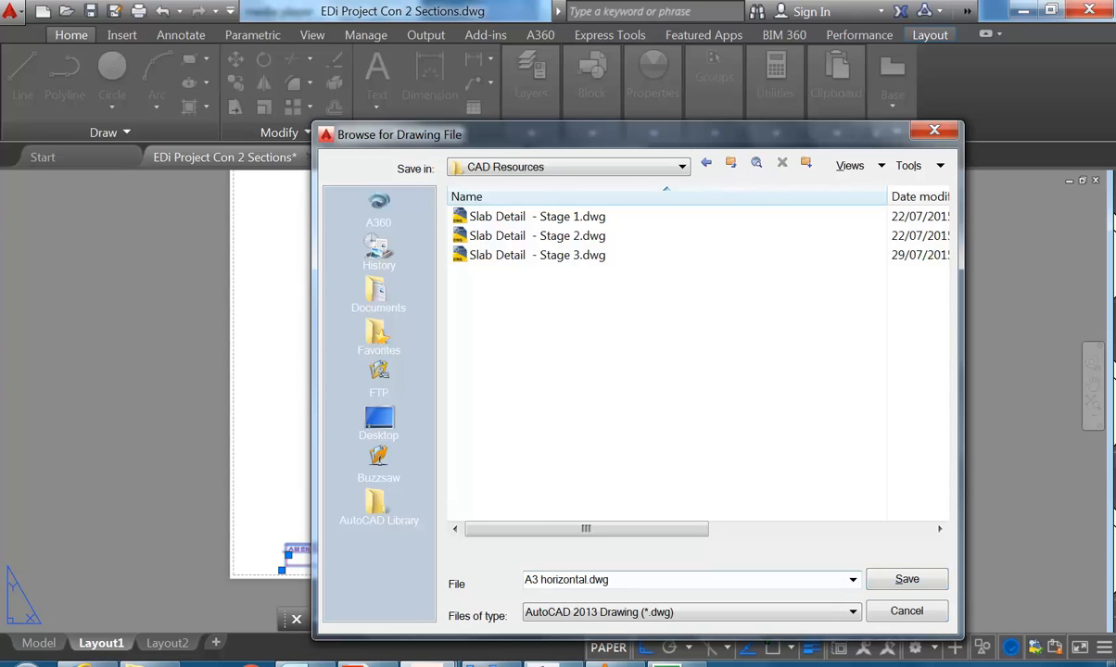
Add titleblock to the A3 horizontal file name and write the block out as a drawing file
click(616, 580)
click(585, 579)
text(titleblock)
click(909, 582)
click(631, 577)
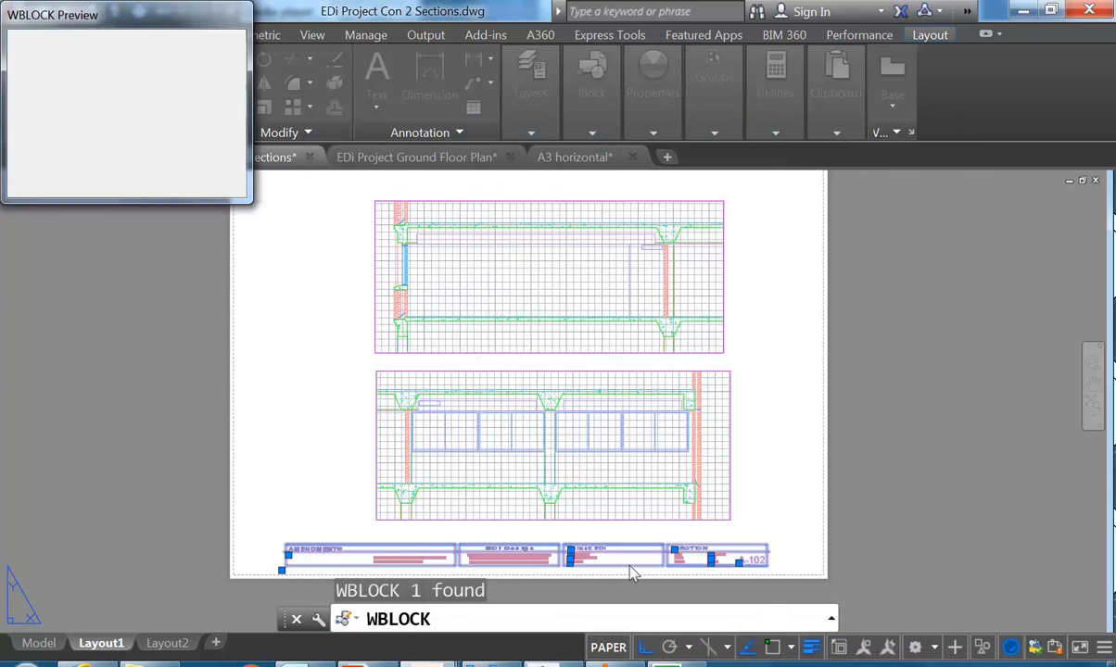